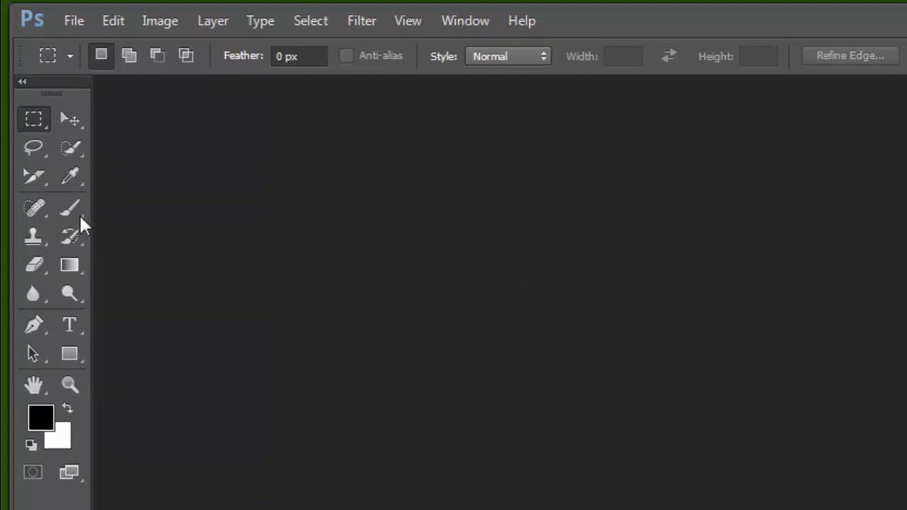
# Select the Slice tool from the Crop tool flyout.
pyautogui.click(44, 183)
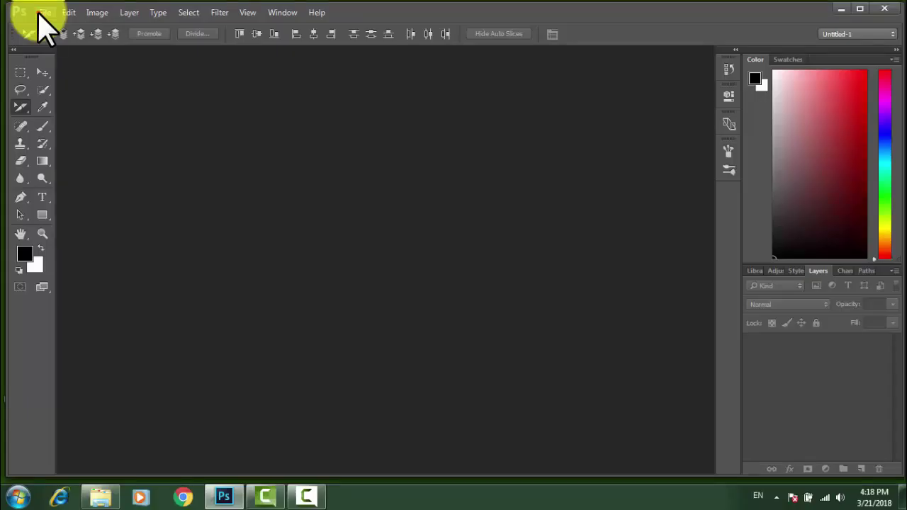
# Create a new 1280 × 720 px document at 300 resolution with a white background.
pyautogui.click(41, 12)
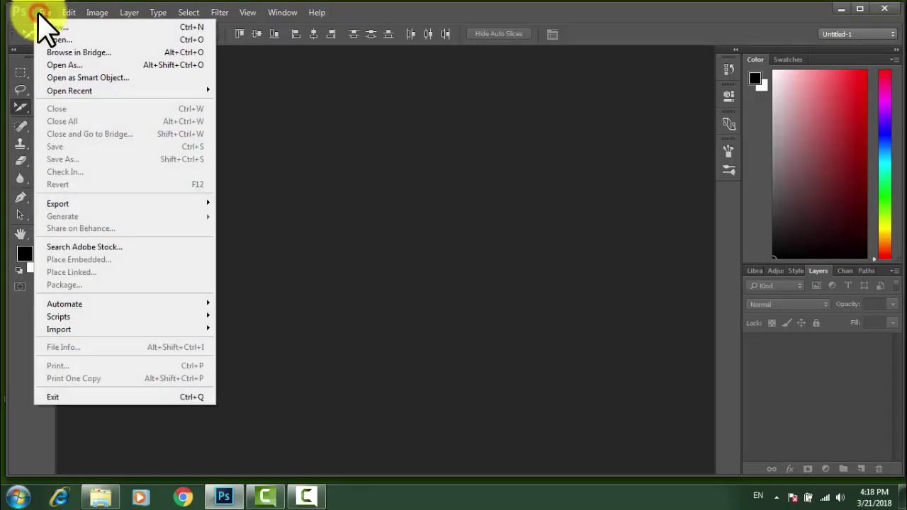
pyautogui.click(60, 27)
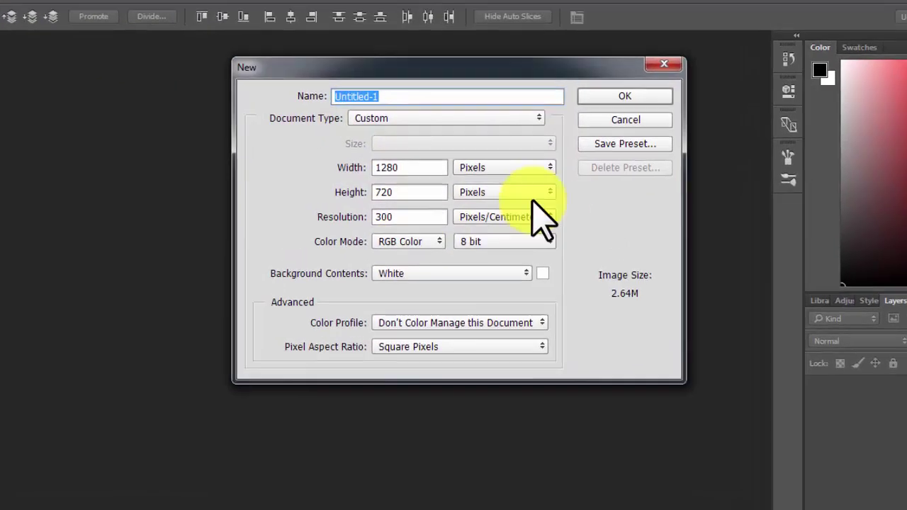
pyautogui.click(658, 98)
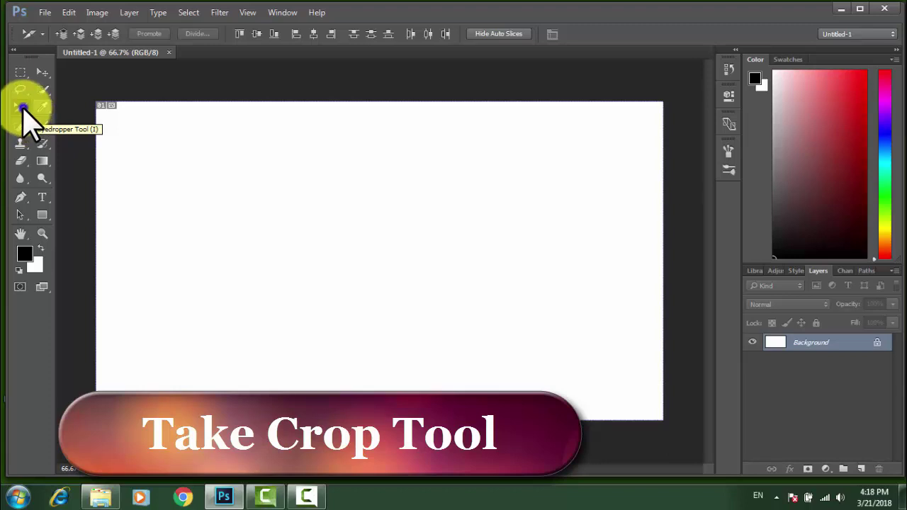
pyautogui.rightClick(23, 108)
# Crop outward at 33.3% zoom to extend the canvas downward, adding transparent area below.
pyautogui.click(77, 106)
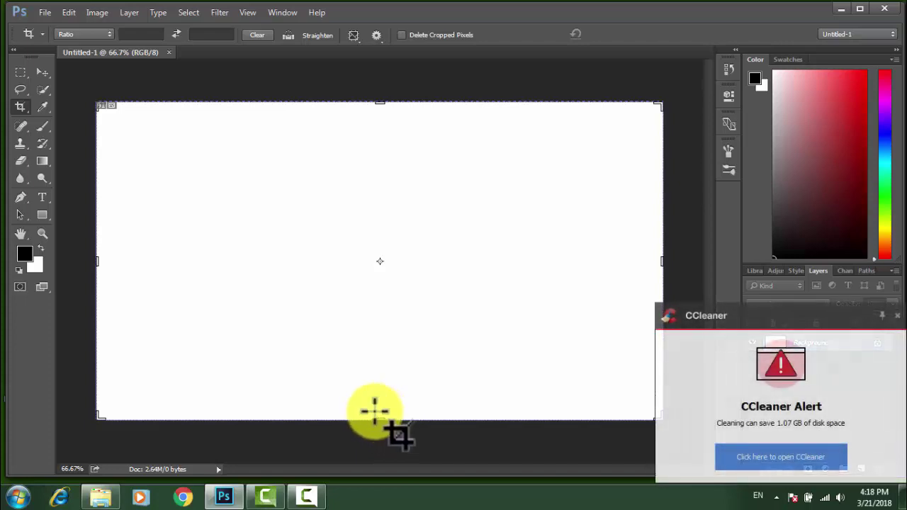
pyautogui.hotkey('ctrl', '-')
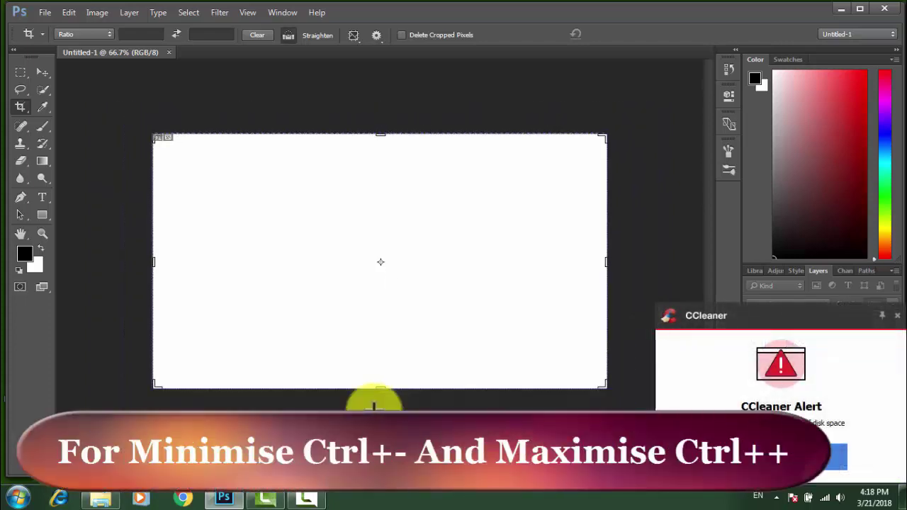
pyautogui.hotkey('ctrl', '-')
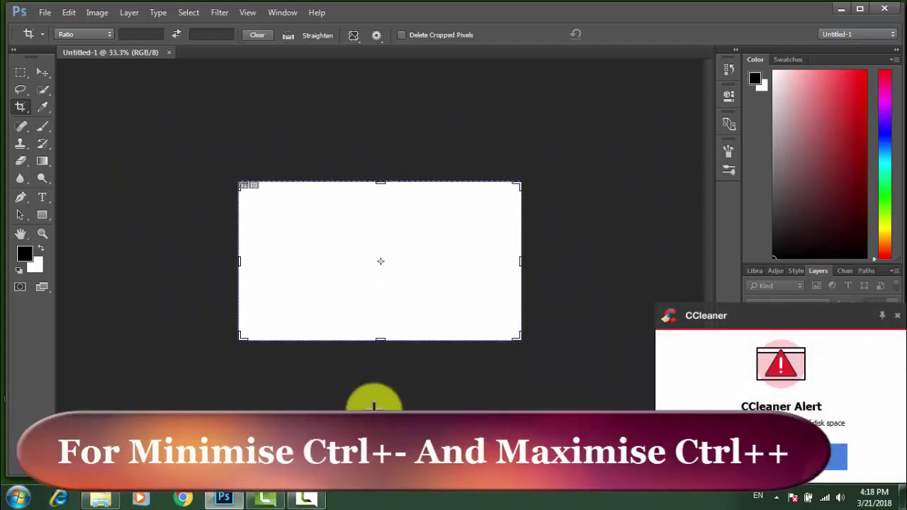
pyautogui.click(896, 317)
pyautogui.moveTo(381, 340); pyautogui.dragTo(399, 460)
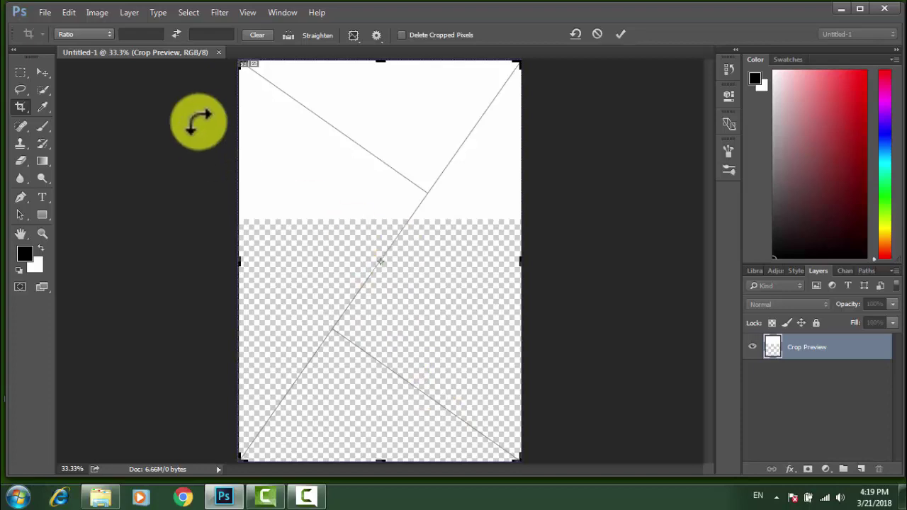
pyautogui.click(39, 72)
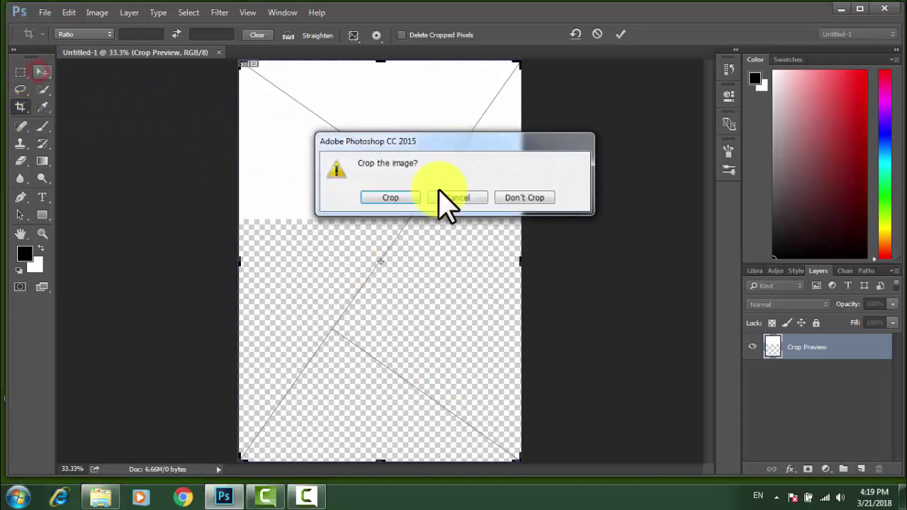
pyautogui.click(400, 198)
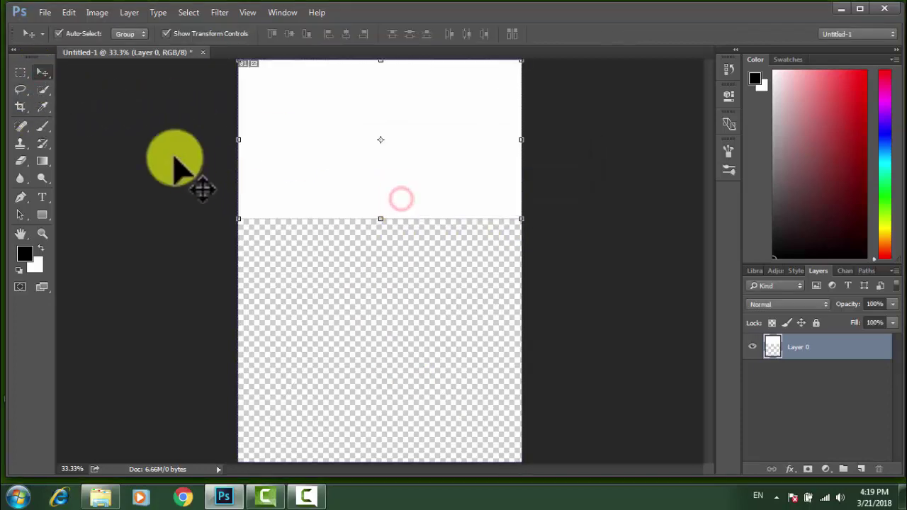
# Fill Layer 0 entirely with the white Background Color.
pyautogui.click(69, 12)
pyautogui.click(141, 185)
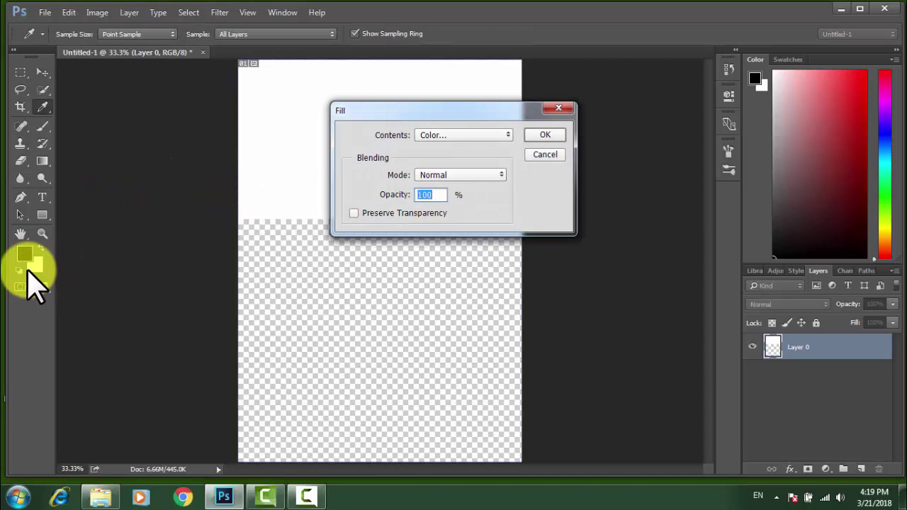
pyautogui.click(507, 136)
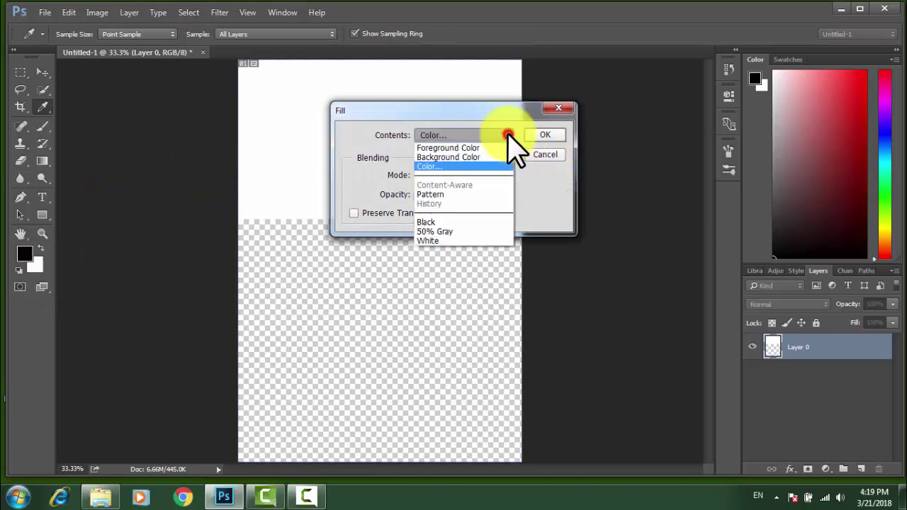
pyautogui.click(468, 157)
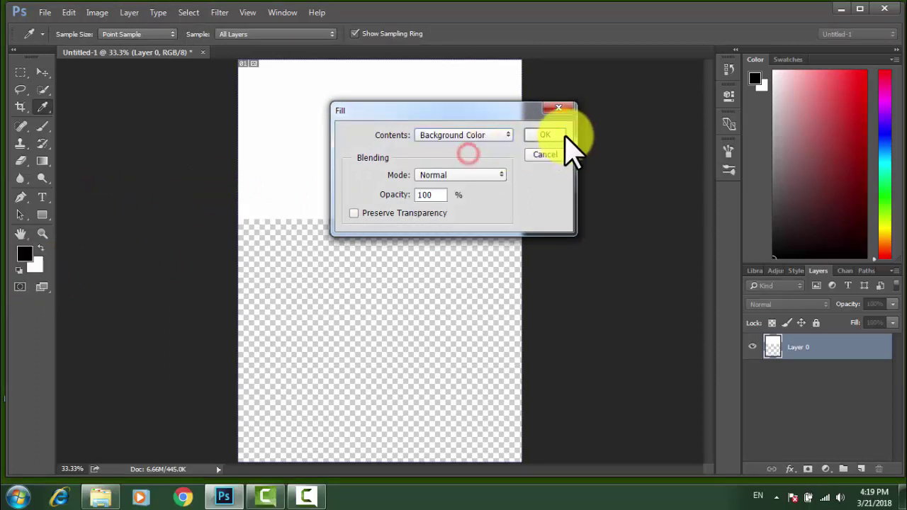
pyautogui.click(545, 136)
pyautogui.press('v')
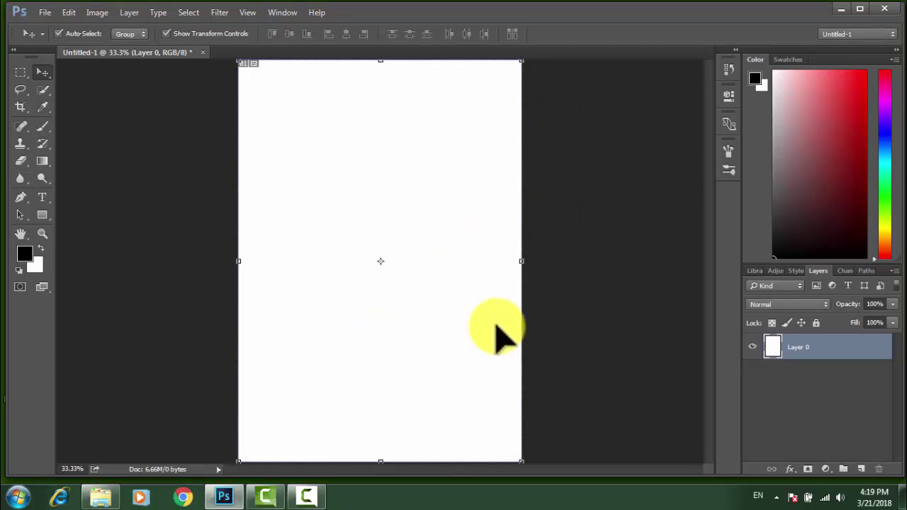
# On new Layer 1, fill a marquee band across the page top with black.
pyautogui.click(21, 73)
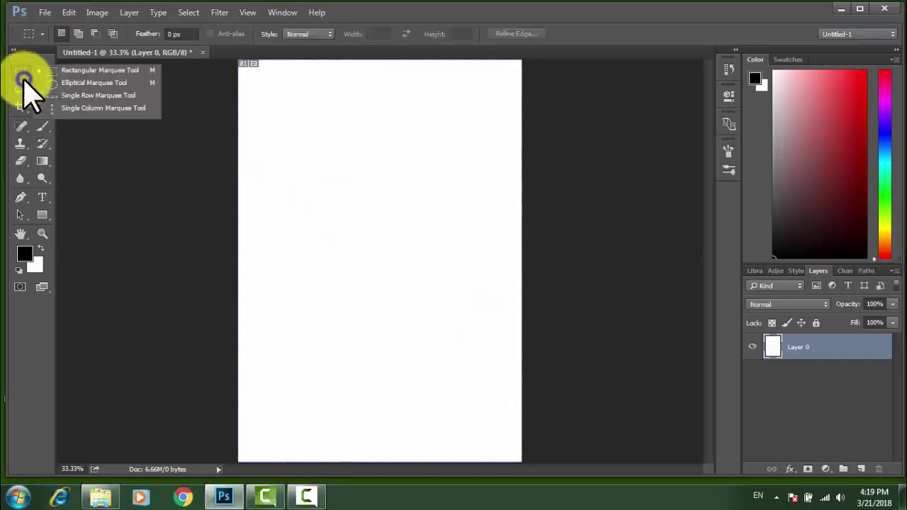
pyautogui.click(83, 71)
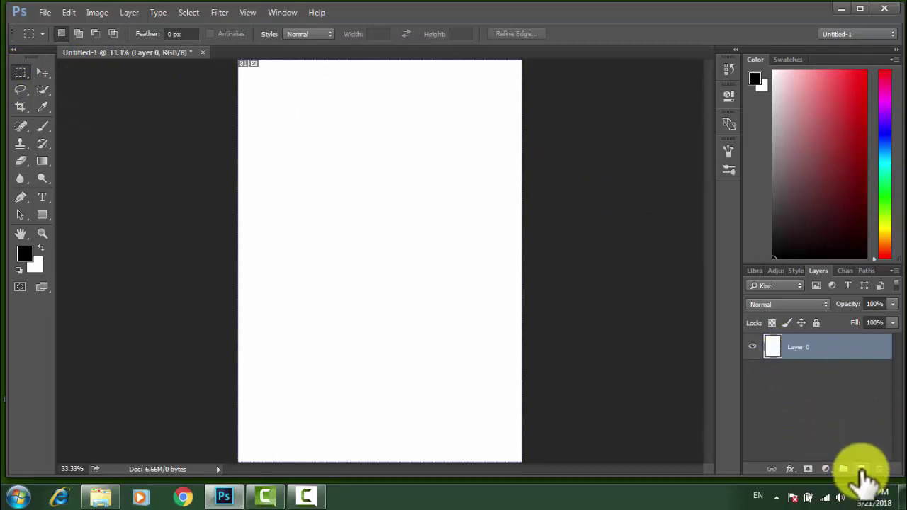
pyautogui.click(860, 469)
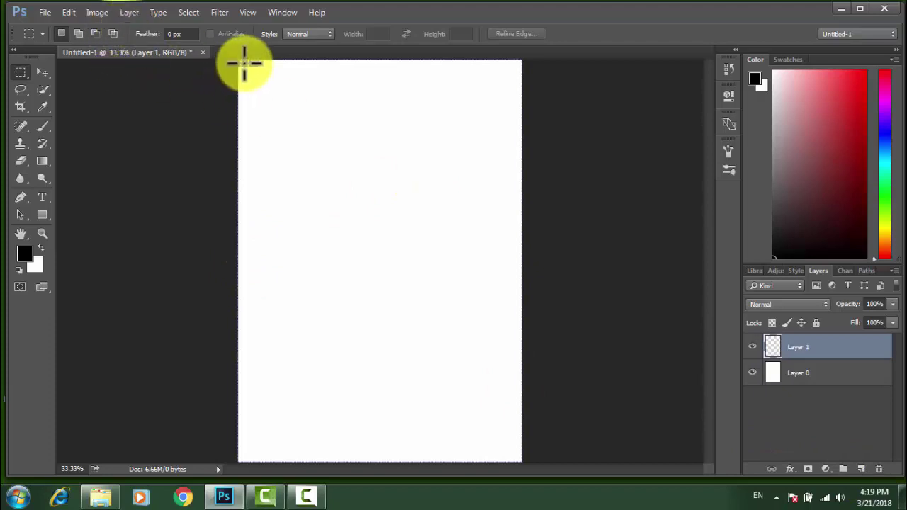
pyautogui.moveTo(238, 62)
pyautogui.mouseDown()
pyautogui.moveTo(516, 156)
pyautogui.moveTo(522, 169)
pyautogui.mouseUp()
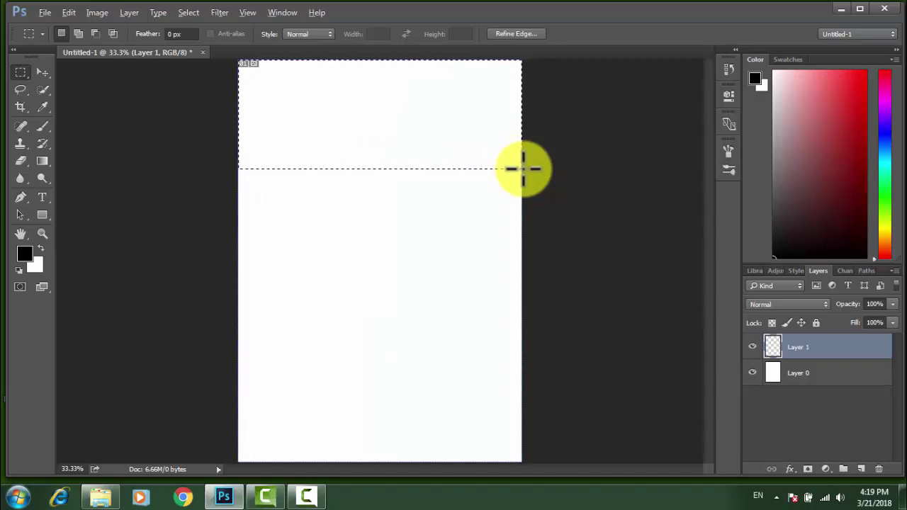
pyautogui.press('alt')
pyautogui.hotkey('alt', 'Delete')
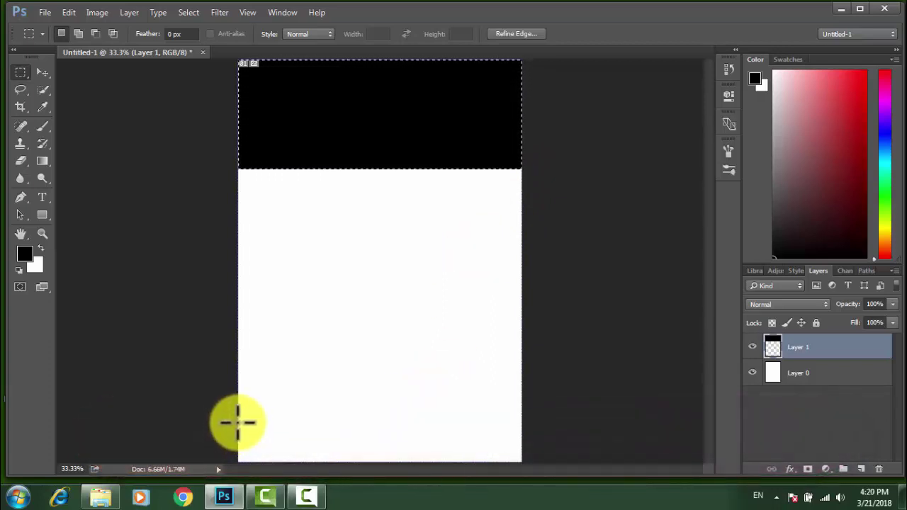
pyautogui.moveTo(237, 423); pyautogui.dragTo(524, 461)
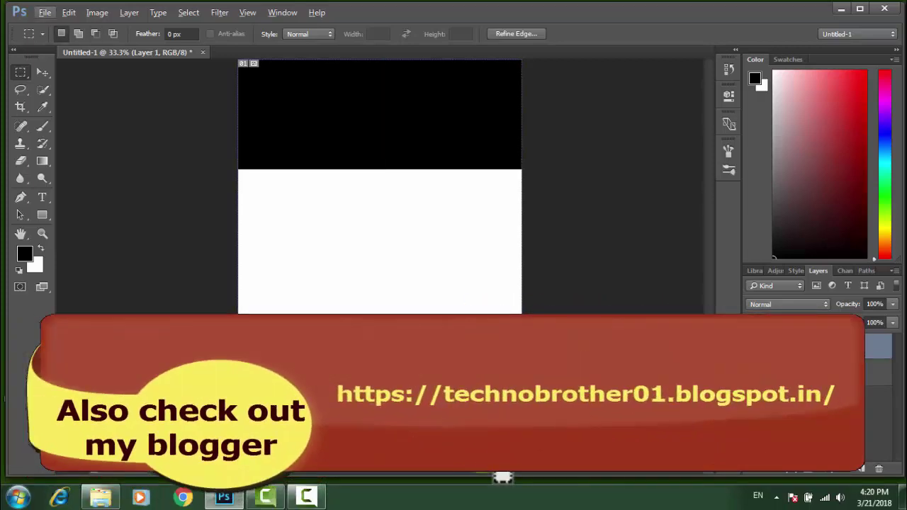
# Fill the bottom strip selection with orange ef7818 as a footer band.
pyautogui.rightClick(493, 473)
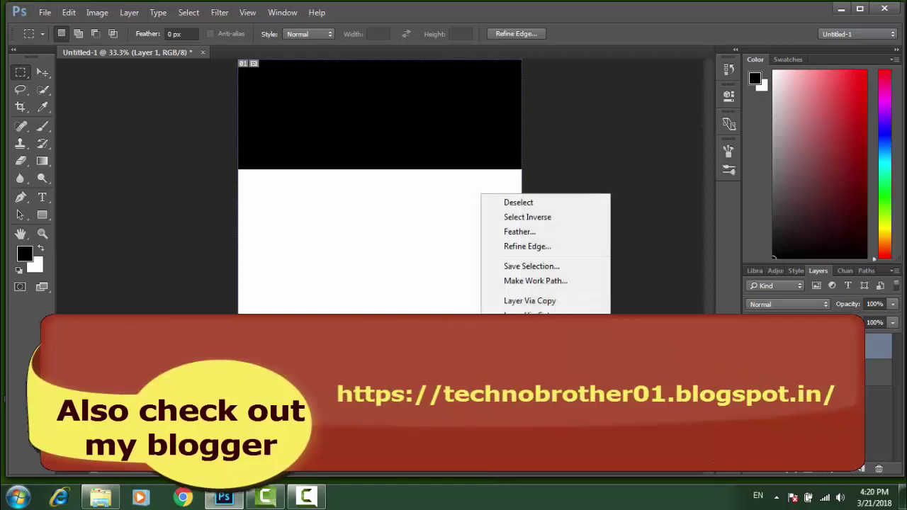
pyautogui.click(524, 397)
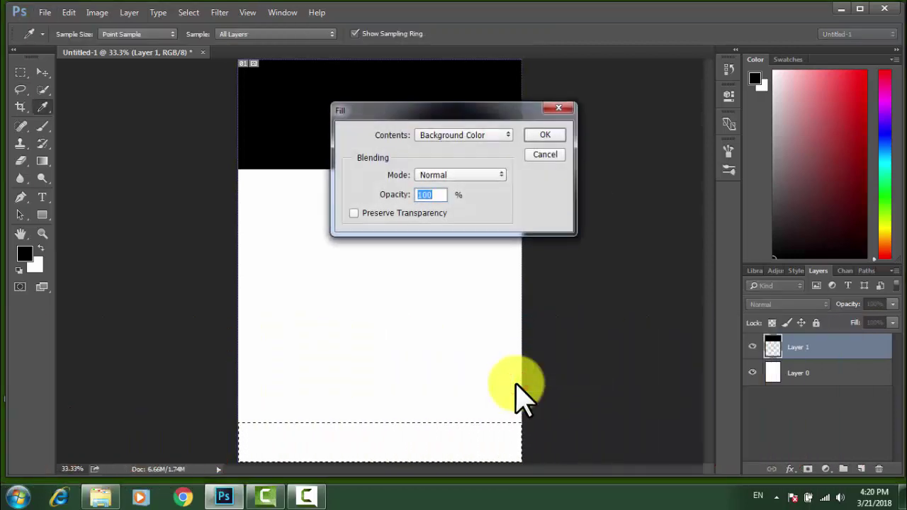
pyautogui.click(506, 135)
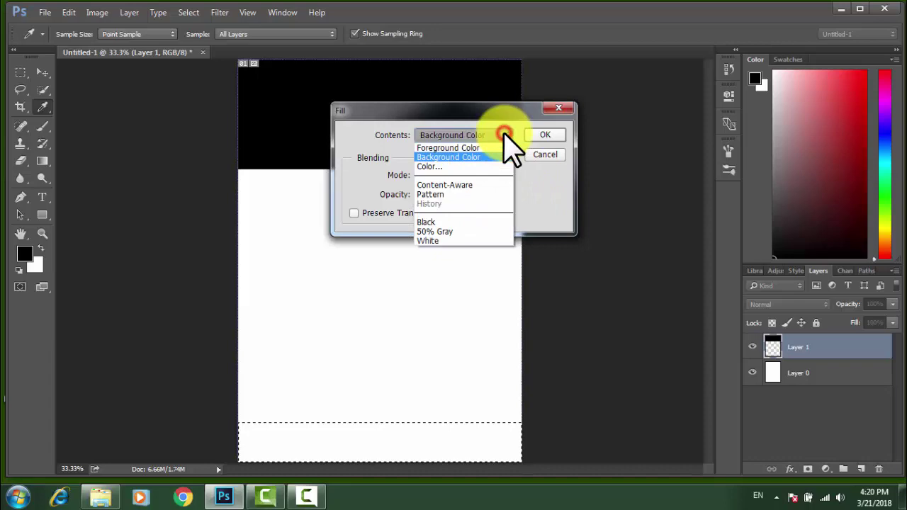
pyautogui.click(440, 168)
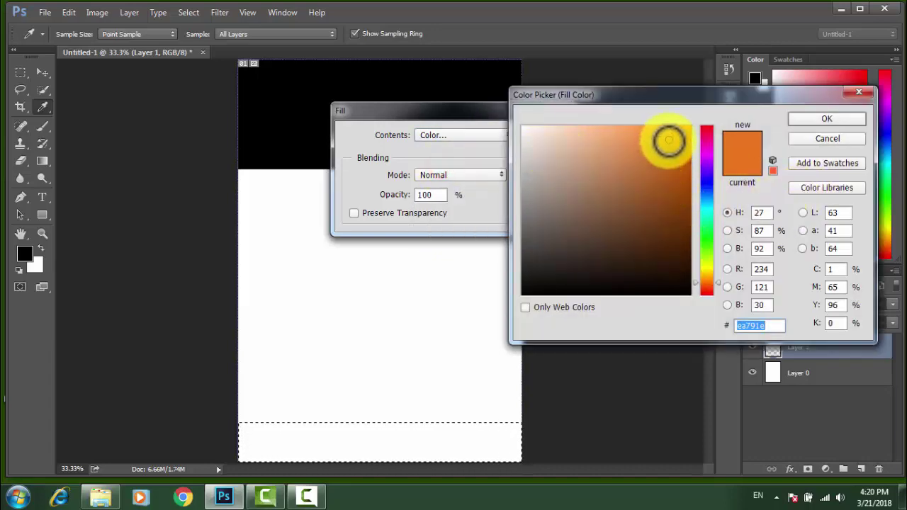
pyautogui.click(673, 138)
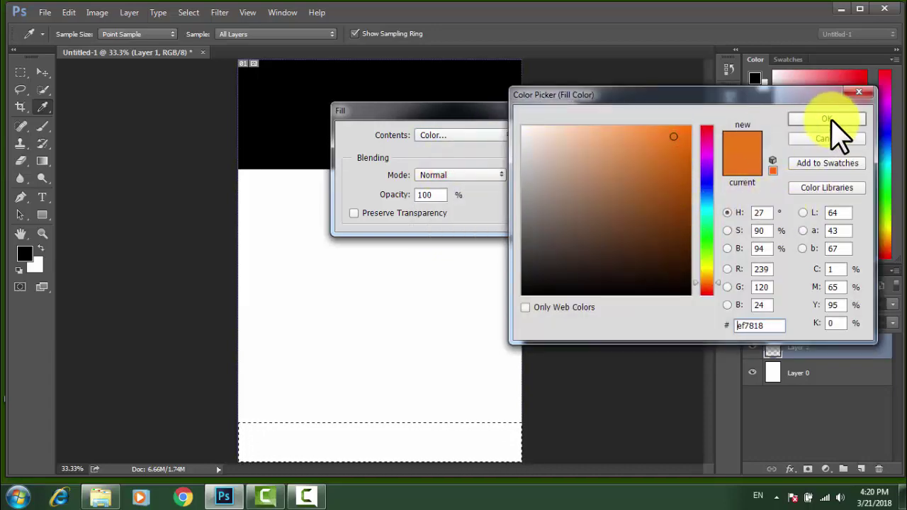
pyautogui.click(827, 119)
pyautogui.click(546, 135)
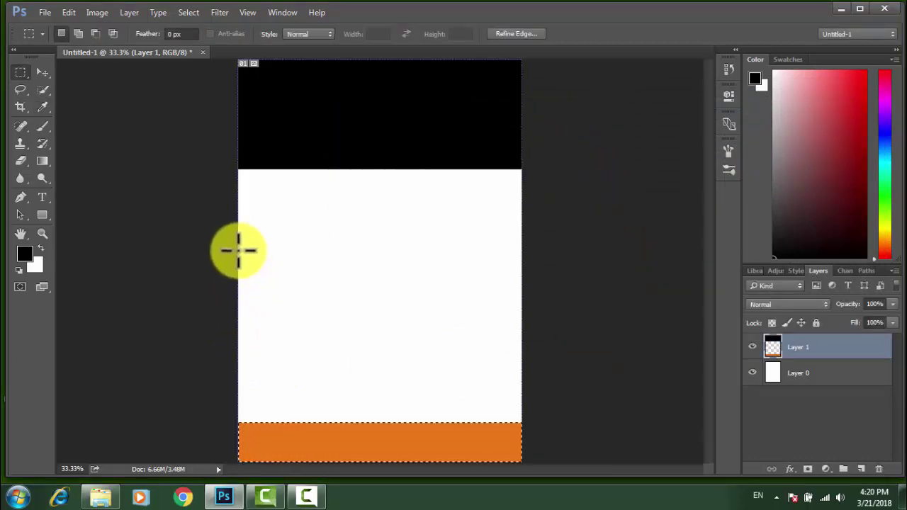
pyautogui.moveTo(238, 265)
pyautogui.mouseDown()
pyautogui.moveTo(403, 364)
pyautogui.moveTo(518, 410)
pyautogui.mouseUp()
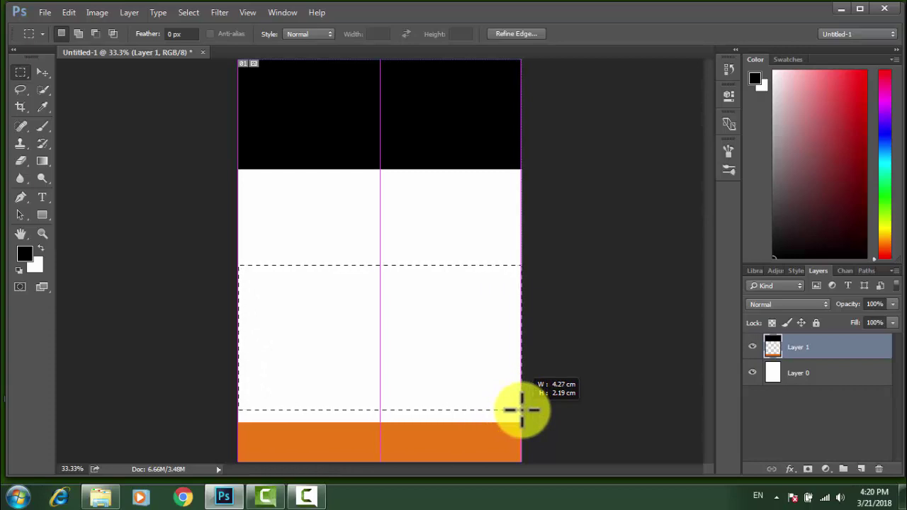
# Fill a middle band selection with orange.
pyautogui.moveTo(518, 409); pyautogui.dragTo(522, 409)
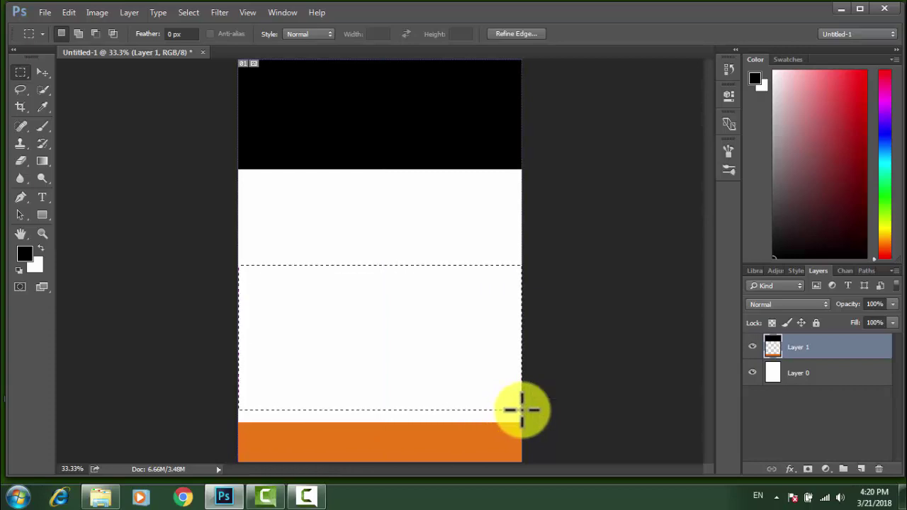
pyautogui.rightClick(469, 342)
pyautogui.click(506, 282)
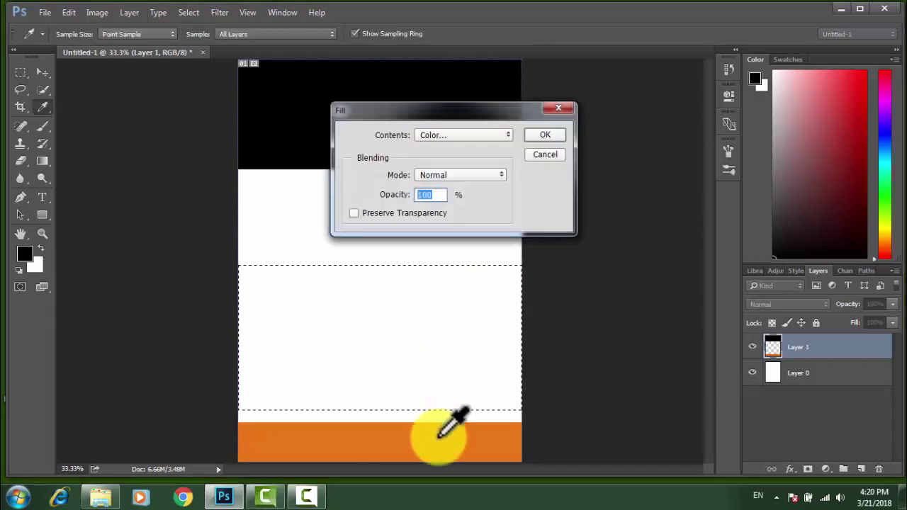
pyautogui.click(544, 134)
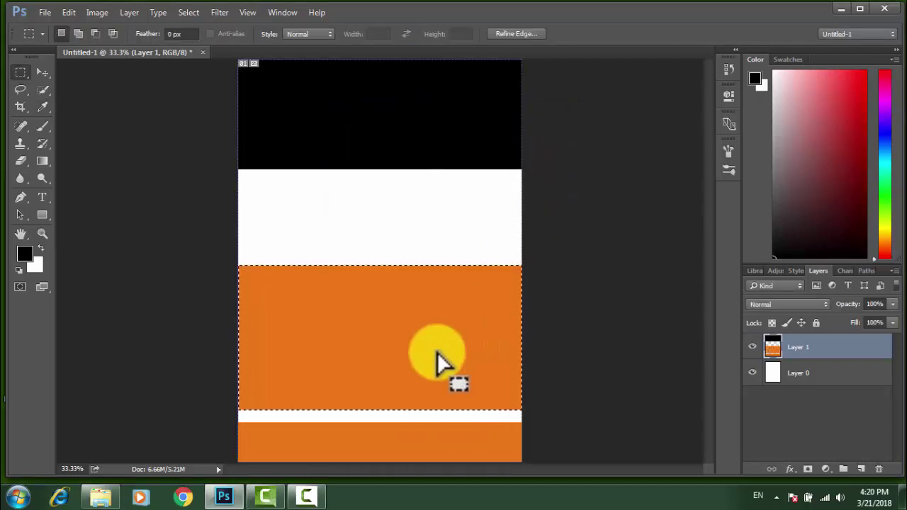
# Step back through History until only the black header fill remains.
pyautogui.hotkey('ctrl', 'alt', 'z')
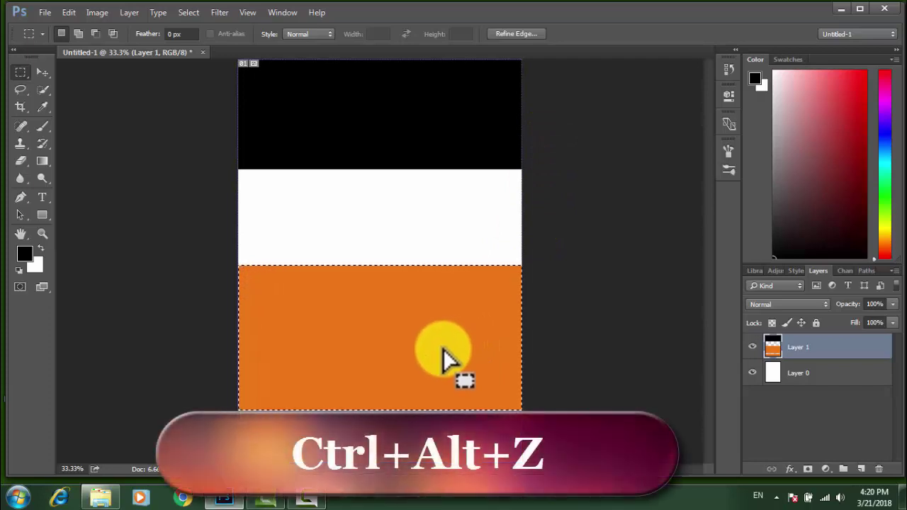
pyautogui.hotkey('ctrl', 'alt', 'z')
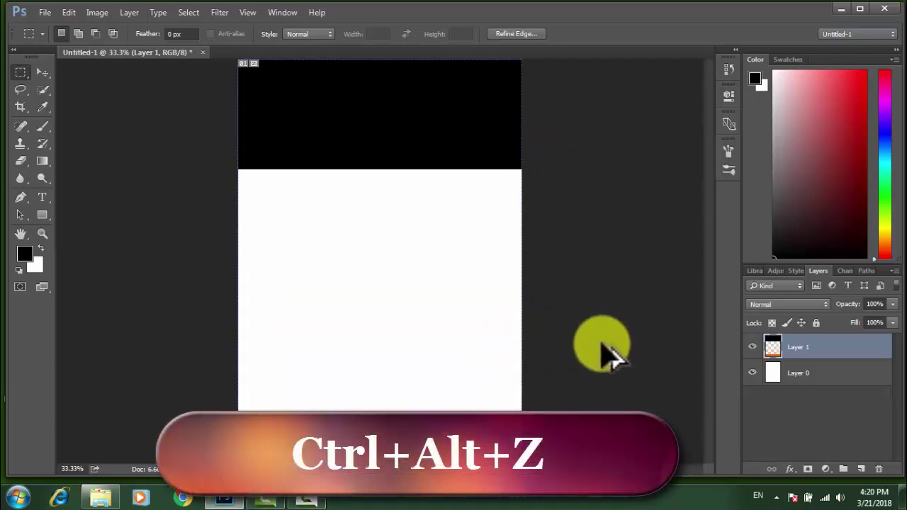
pyautogui.hotkey('shift', 'ctrl', 'z')
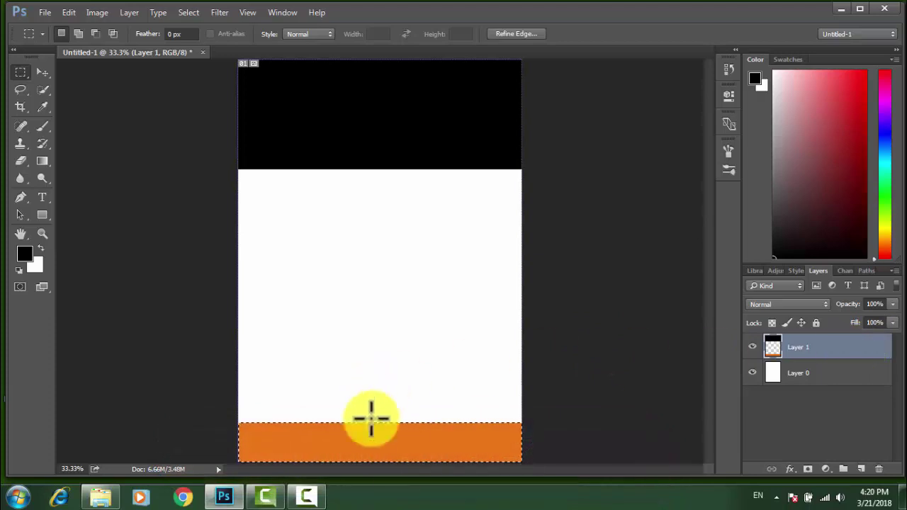
pyautogui.hotkey('ctrl', 'alt', 'z')
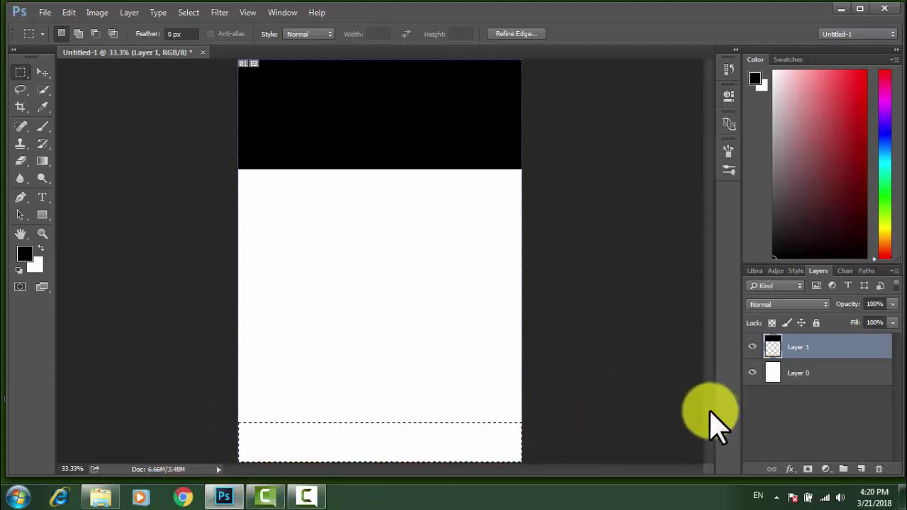
pyautogui.hotkey('ctrl', 'alt', 'z')
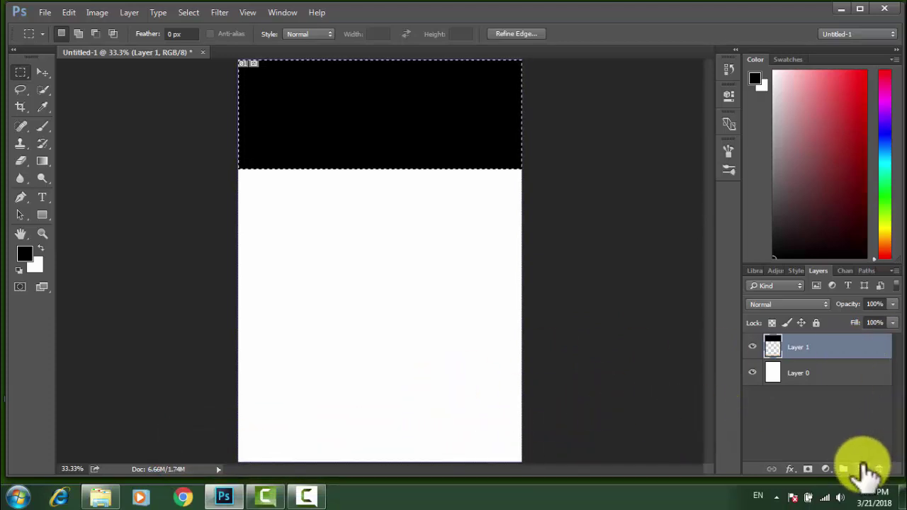
# On new Layer 2, select the full-width bottom strip and pick orange #ef7818 as fill color.
pyautogui.click(861, 469)
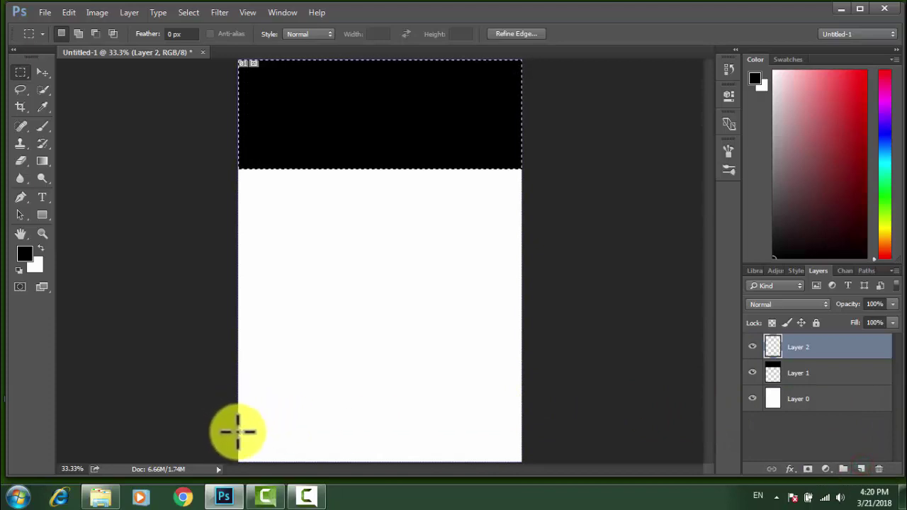
pyautogui.moveTo(238, 430); pyautogui.dragTo(513, 457)
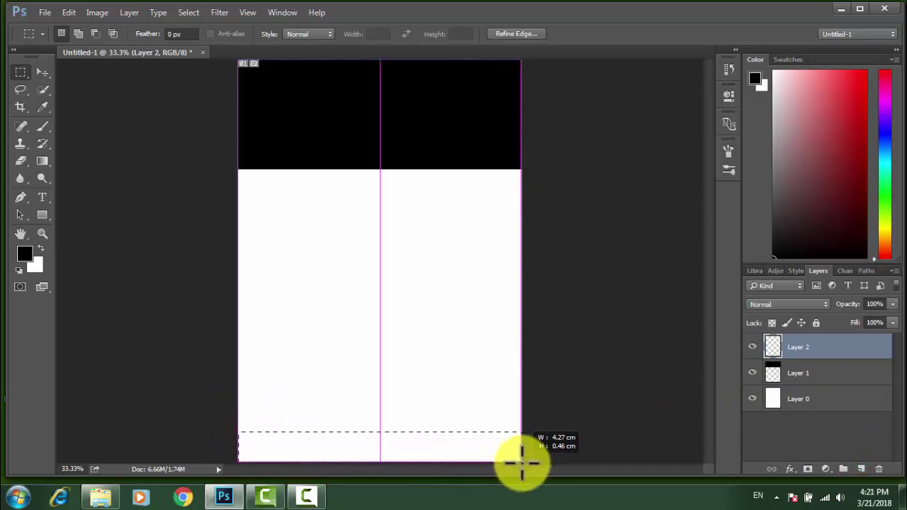
pyautogui.moveTo(512, 456); pyautogui.dragTo(522, 461)
pyautogui.rightClick(492, 451)
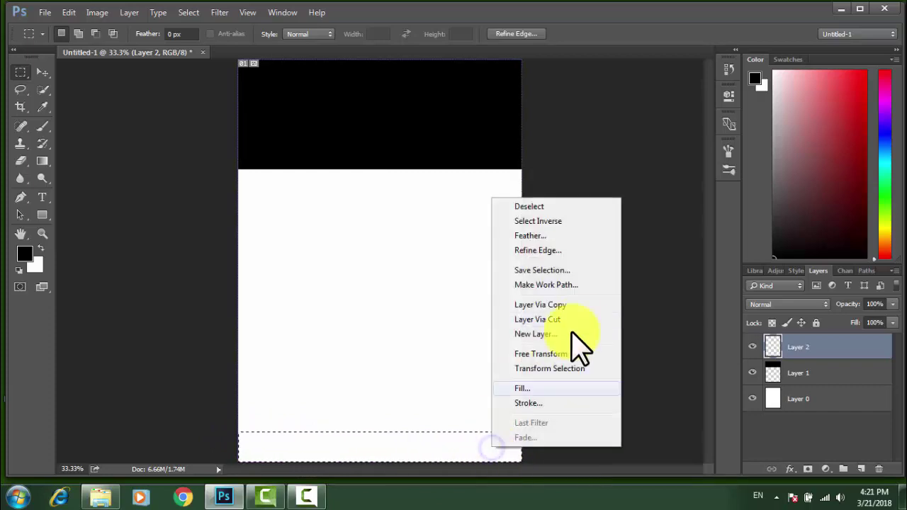
pyautogui.click(544, 386)
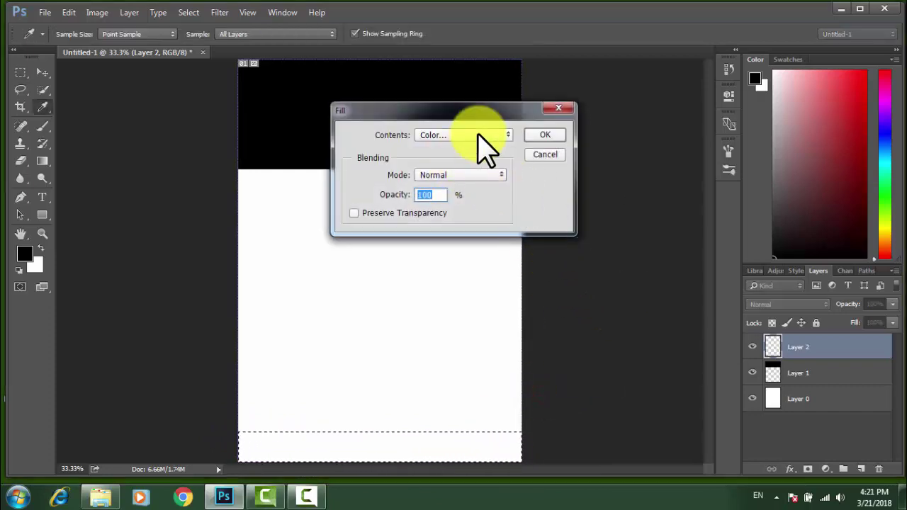
pyautogui.click(508, 135)
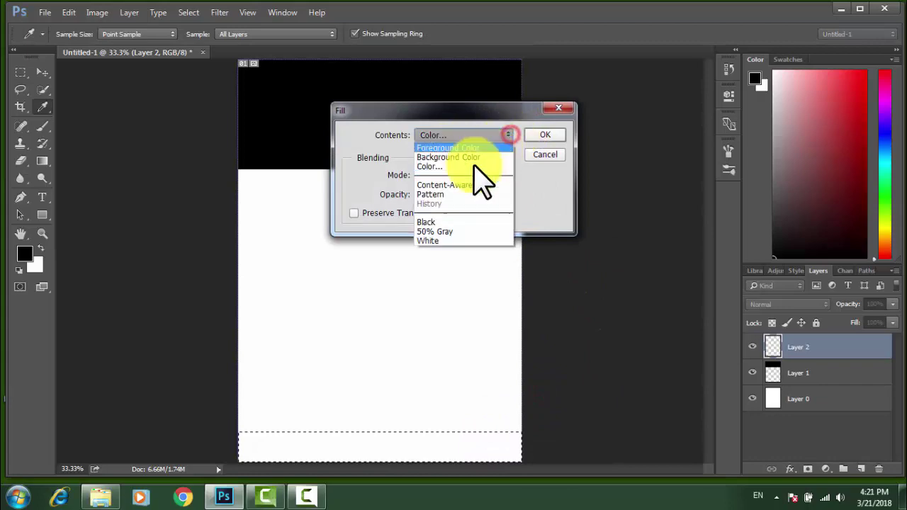
pyautogui.click(449, 167)
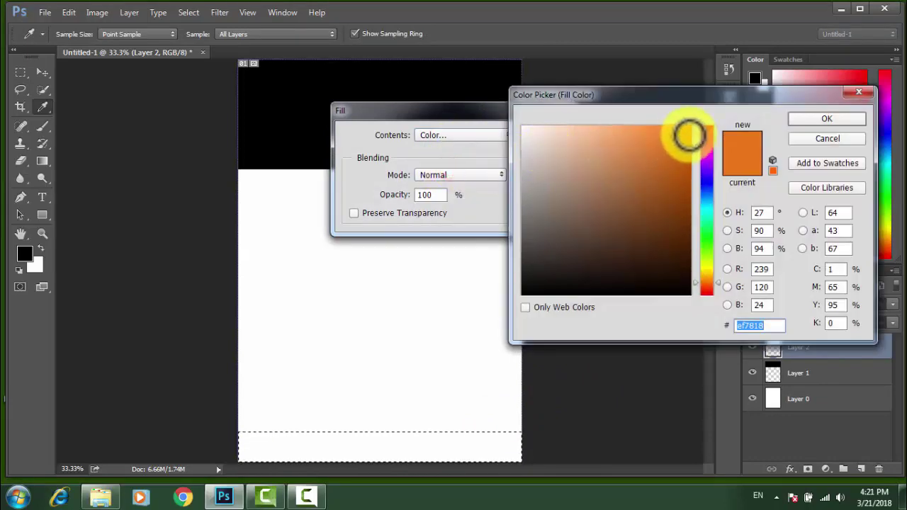
pyautogui.click(822, 119)
# Fill the bottom strip orange, then a wide orange middle band on new Layer 3; add Layer 4.
pyautogui.click(551, 138)
pyautogui.press('m')
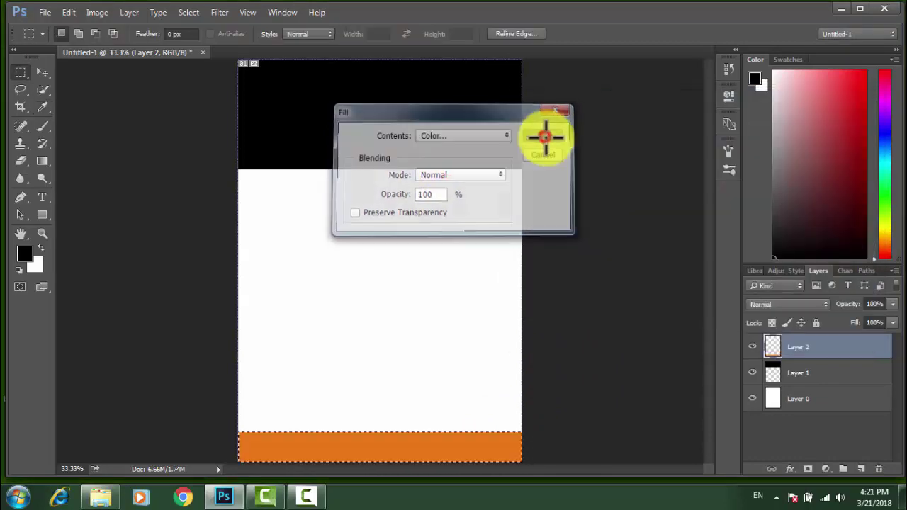
pyautogui.click(861, 469)
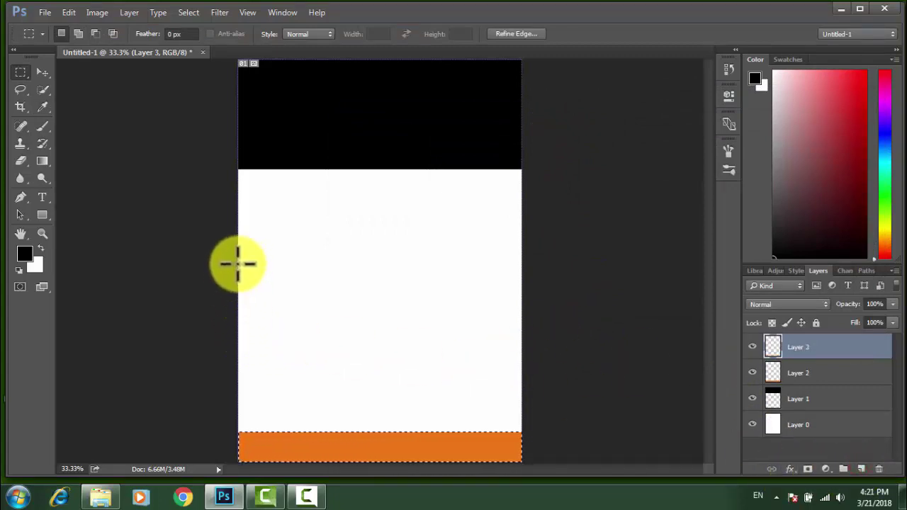
pyautogui.moveTo(238, 268)
pyautogui.mouseDown()
pyautogui.moveTo(506, 390)
pyautogui.moveTo(522, 416)
pyautogui.mouseUp()
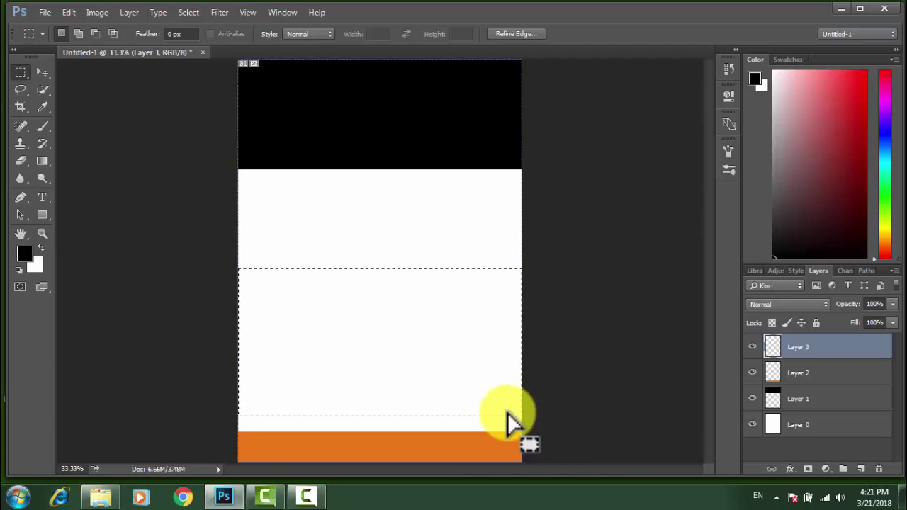
pyautogui.rightClick(459, 337)
pyautogui.click(509, 267)
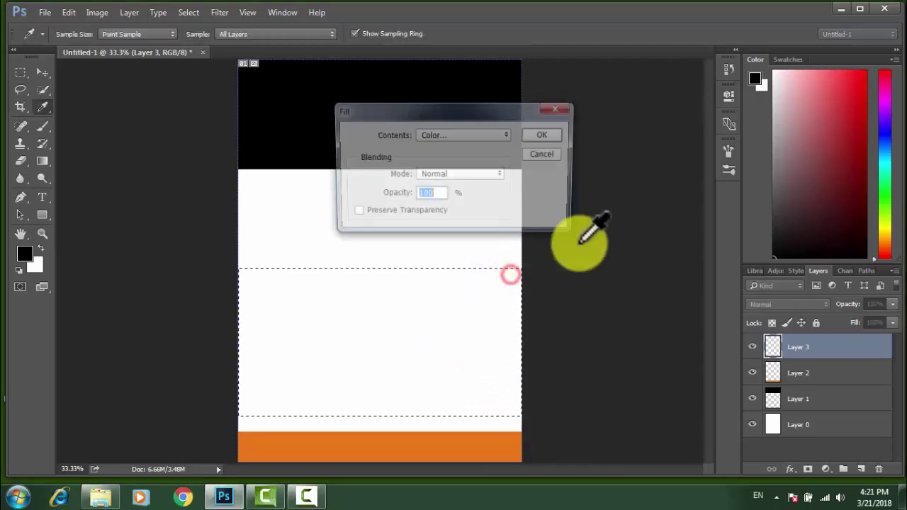
pyautogui.click(552, 135)
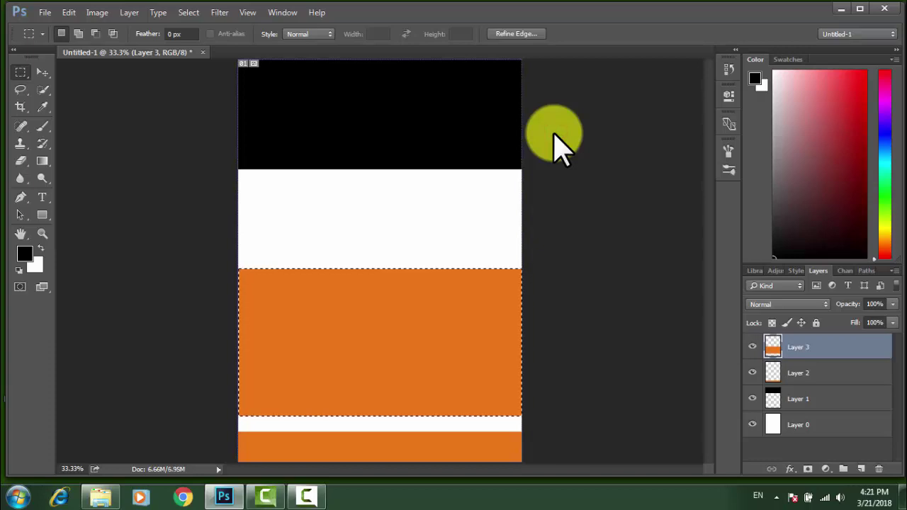
pyautogui.click(861, 469)
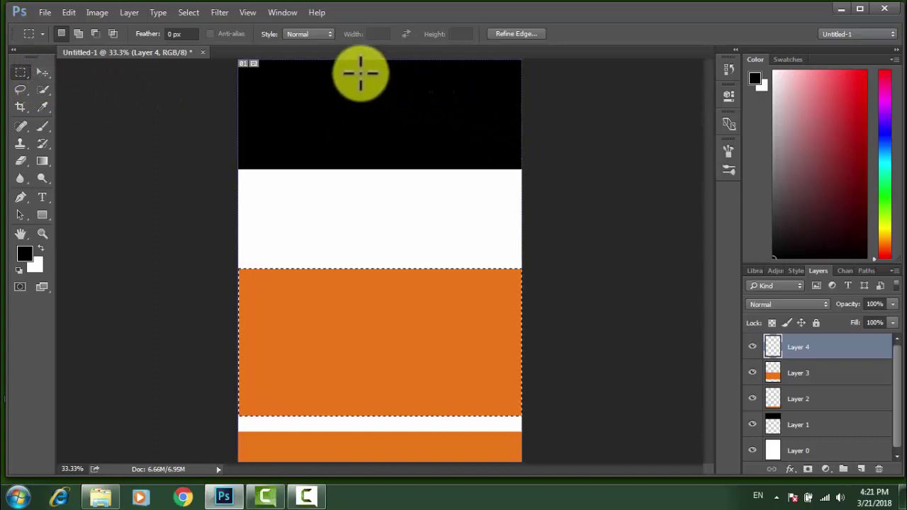
# On Layer 4 at 65% opacity, fill a wide top-right box and a ~1.1 cm top-left square.
pyautogui.moveTo(360, 73); pyautogui.dragTo(513, 107)
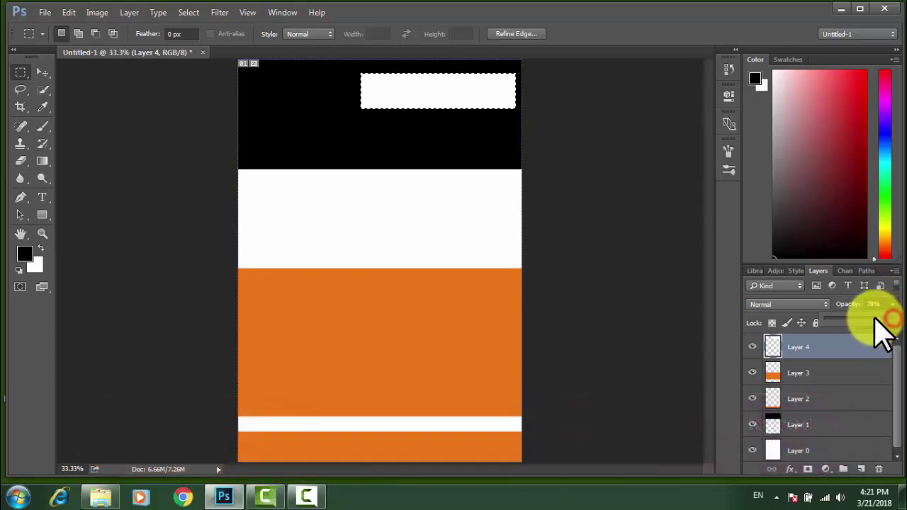
pyautogui.moveTo(894, 339); pyautogui.dragTo(877, 336)
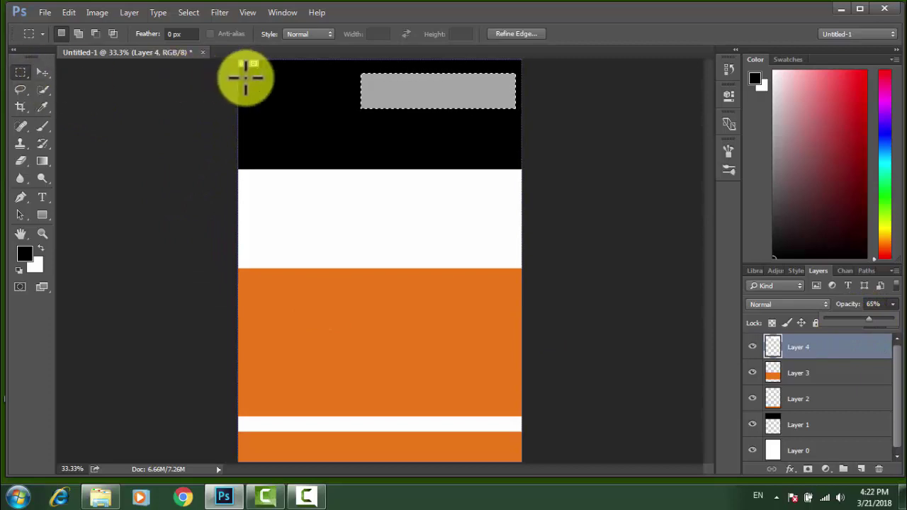
pyautogui.moveTo(256, 76); pyautogui.dragTo(318, 130)
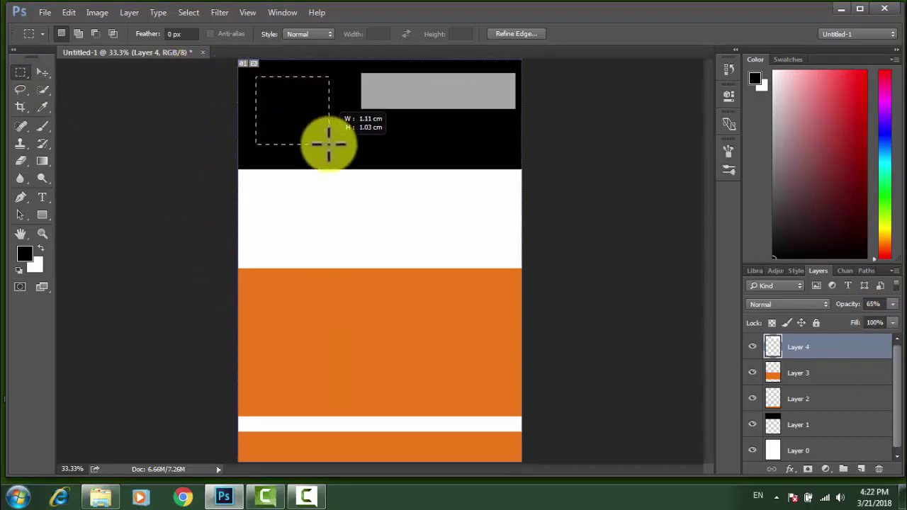
pyautogui.moveTo(317, 130); pyautogui.dragTo(339, 146)
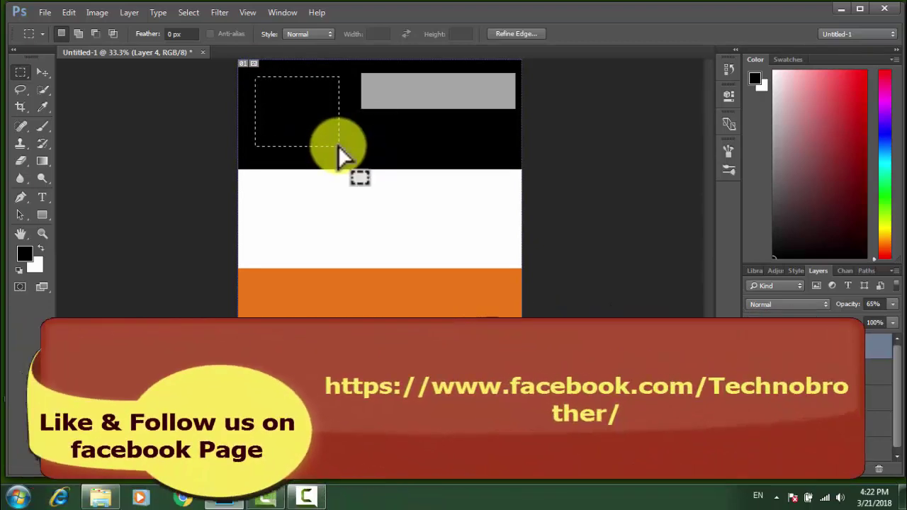
pyautogui.hotkey('ctrl', 'BackSpace')
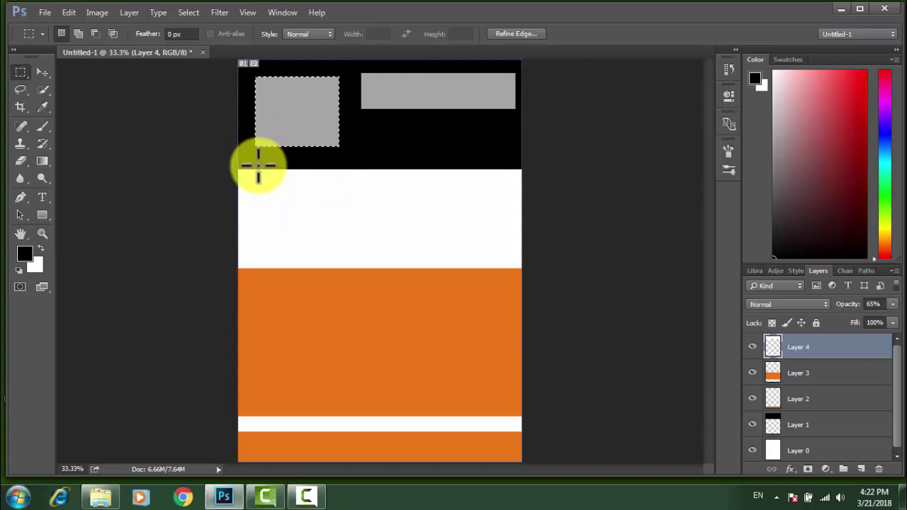
pyautogui.moveTo(258, 165); pyautogui.dragTo(330, 255)
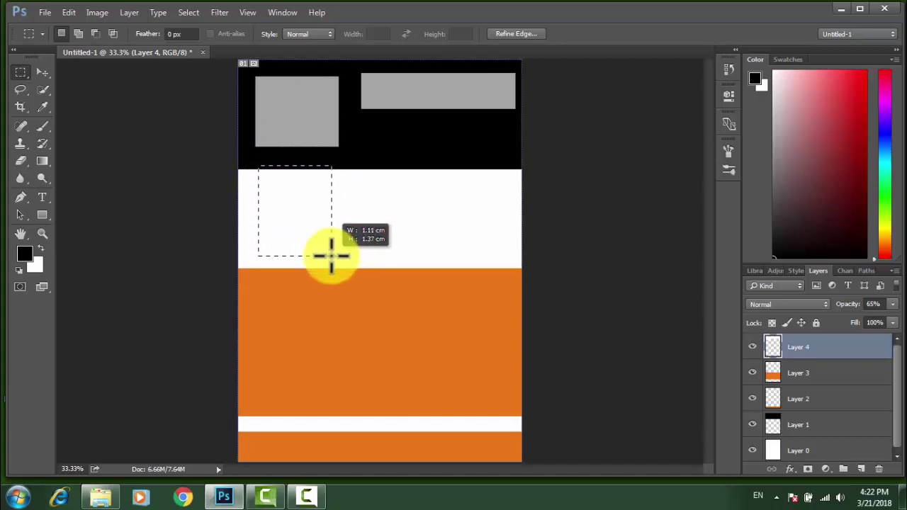
# Fill the small box below the header with black and adjust Layer 4's opacity.
pyautogui.moveTo(331, 255); pyautogui.dragTo(327, 253)
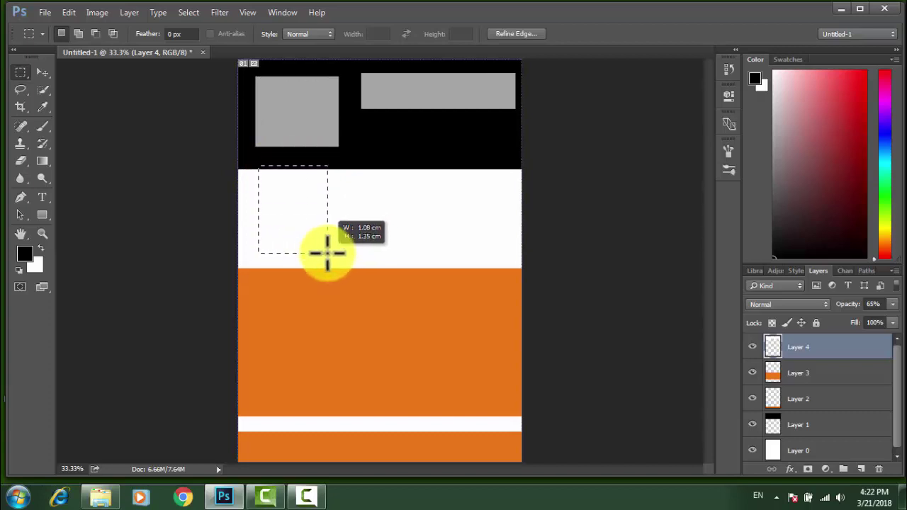
pyautogui.click(327, 253)
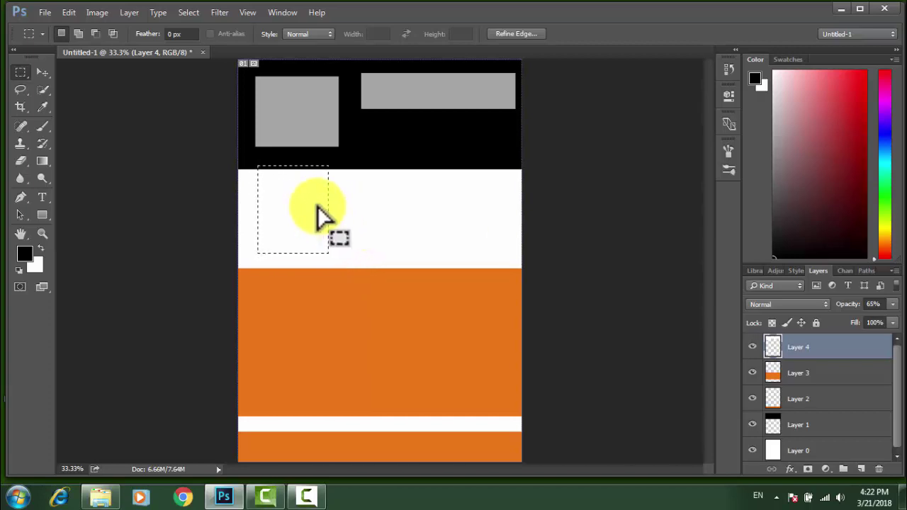
pyautogui.hotkey('alt', 'BackSpace')
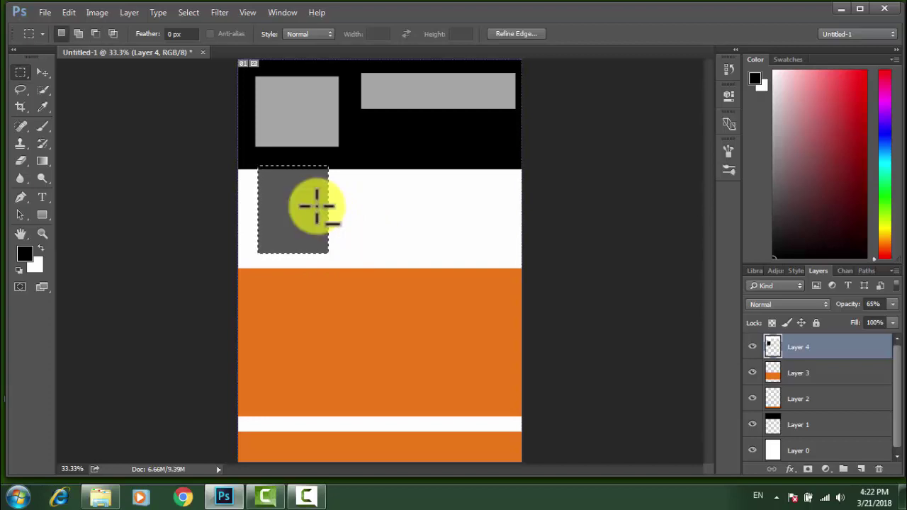
pyautogui.click(892, 304)
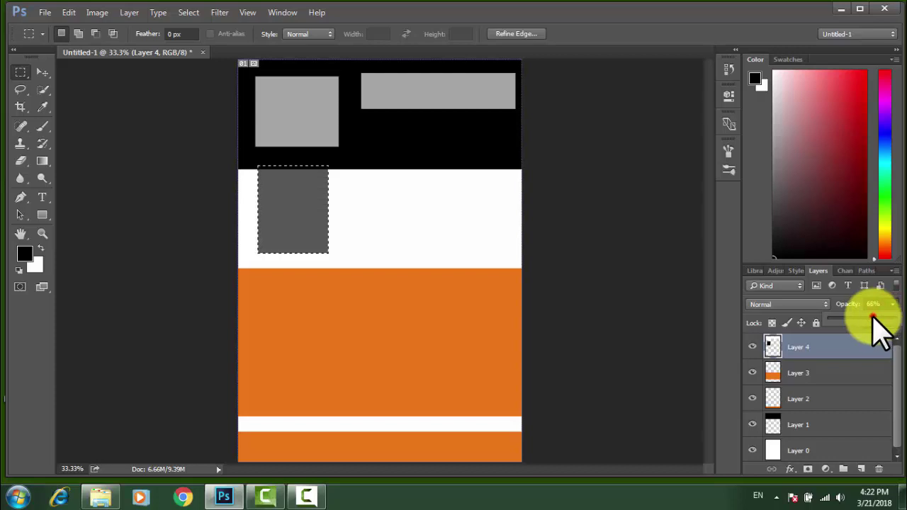
pyautogui.moveTo(876, 318); pyautogui.dragTo(903, 318)
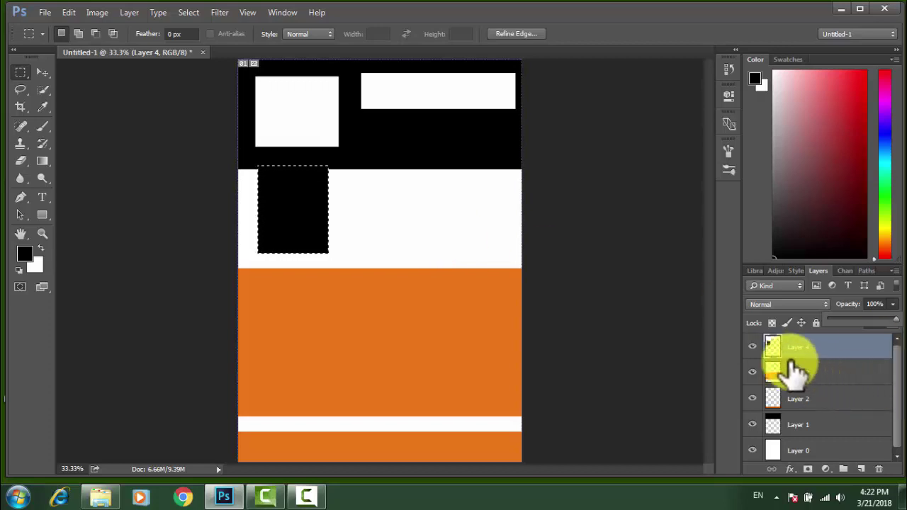
# Toggle Layer 4's visibility to compare, then delete the selected box's pixels.
pyautogui.moveTo(801, 348); pyautogui.dragTo(753, 354)
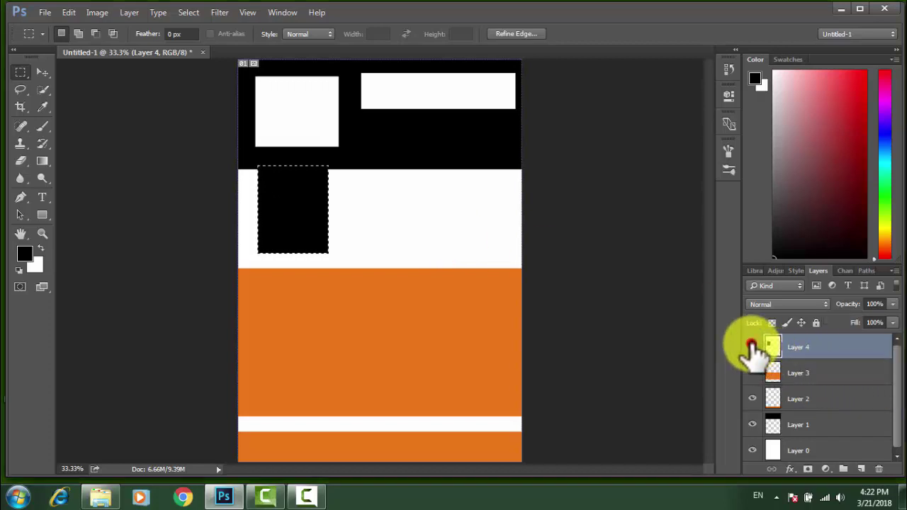
pyautogui.click(752, 346)
pyautogui.click(752, 347)
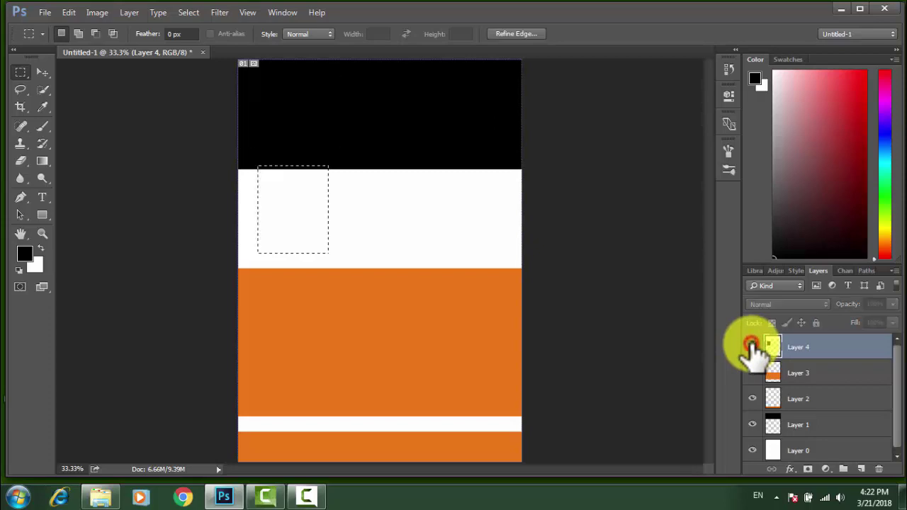
pyautogui.click(751, 347)
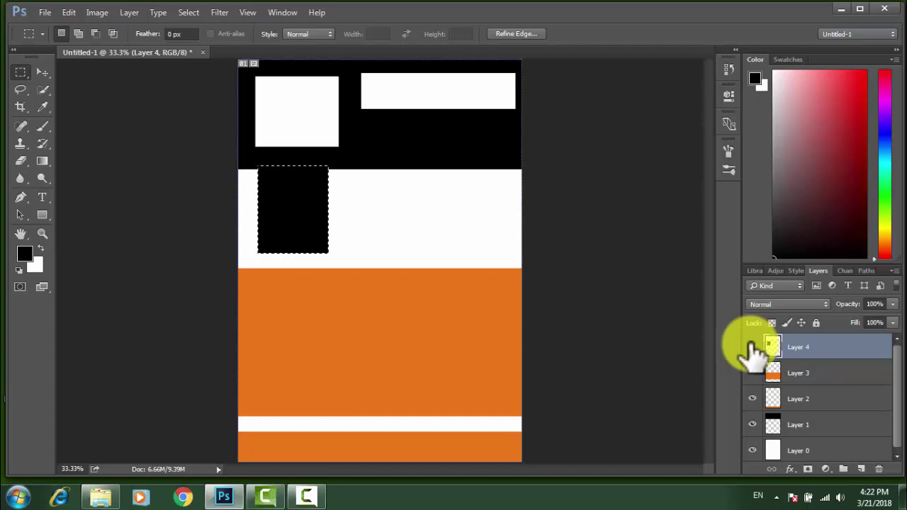
pyautogui.click(752, 347)
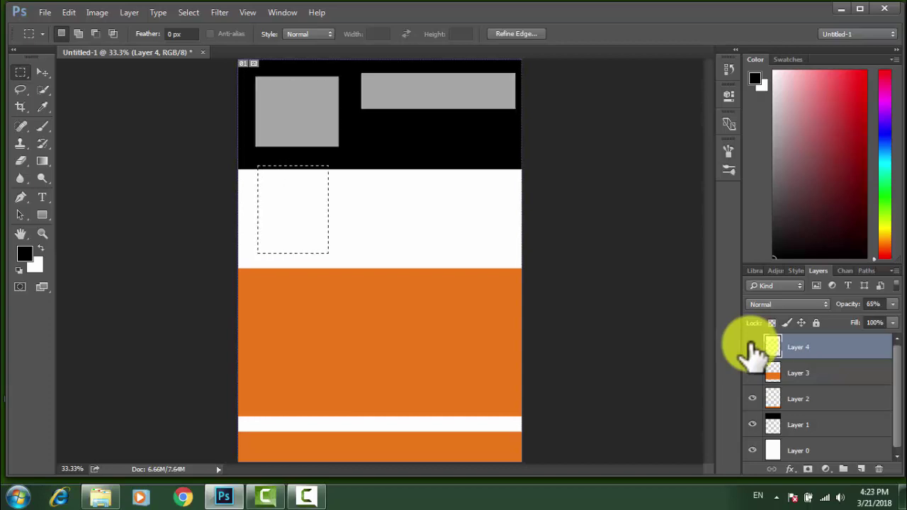
pyautogui.press('Delete')
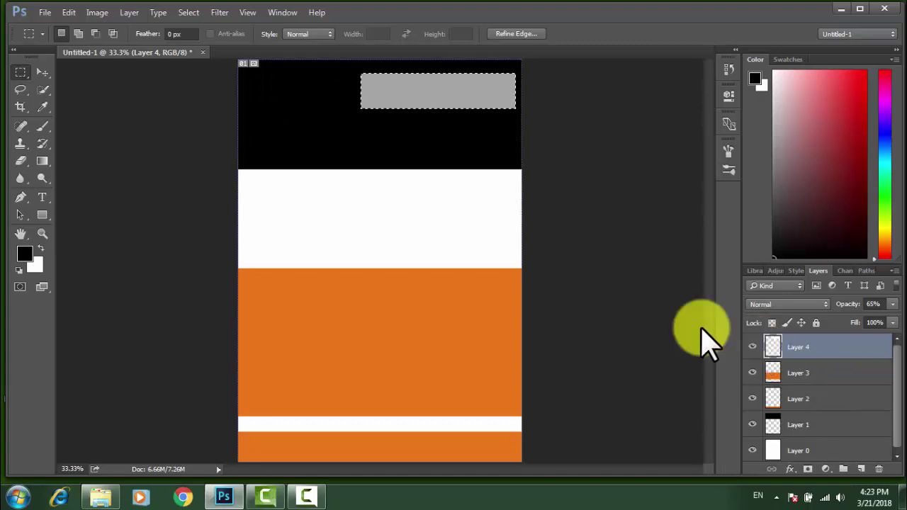
# Delete the empty new Layer 5 and Layer 4 with its grey bar, confirming each prompt.
pyautogui.click(751, 345)
pyautogui.click(751, 346)
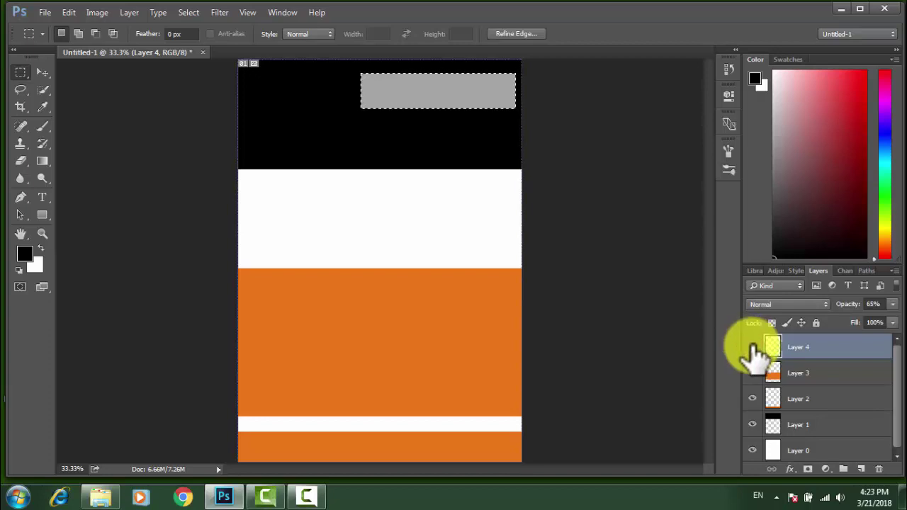
pyautogui.click(862, 466)
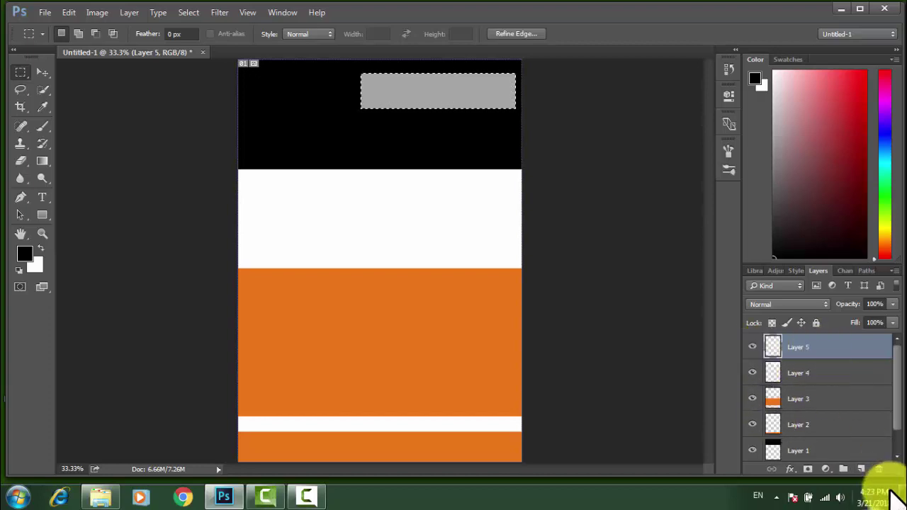
pyautogui.click(879, 468)
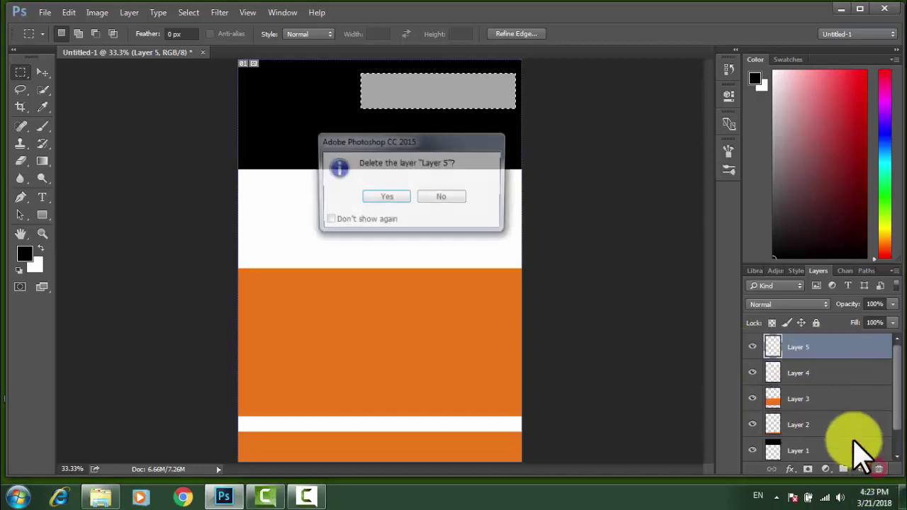
pyautogui.click(385, 197)
pyautogui.click(786, 346)
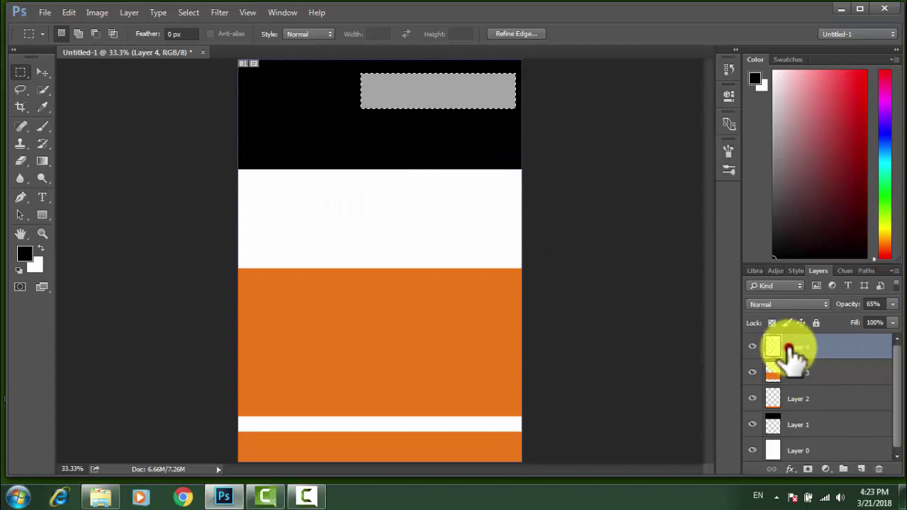
pyautogui.click(879, 468)
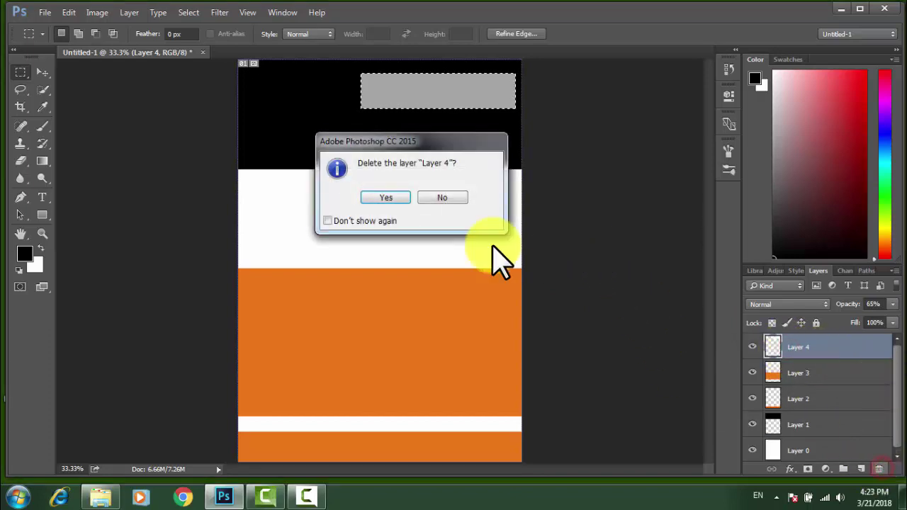
pyautogui.click(396, 199)
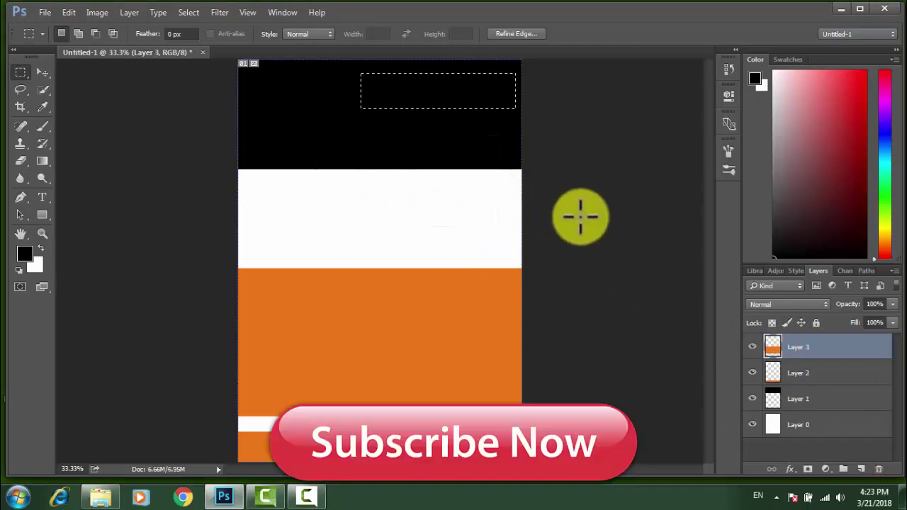
# On a new layer, add a white wide box at the header's top right at 65% opacity.
pyautogui.click(861, 469)
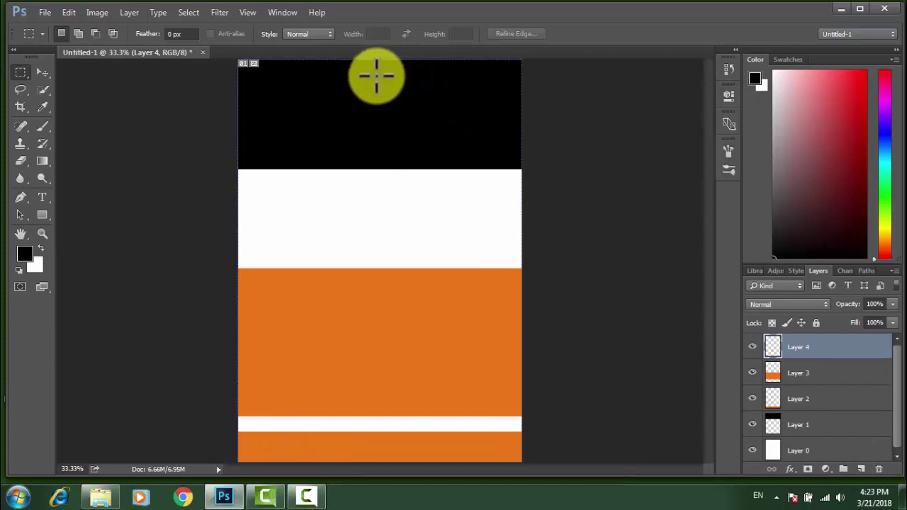
pyautogui.moveTo(355, 75); pyautogui.dragTo(516, 118)
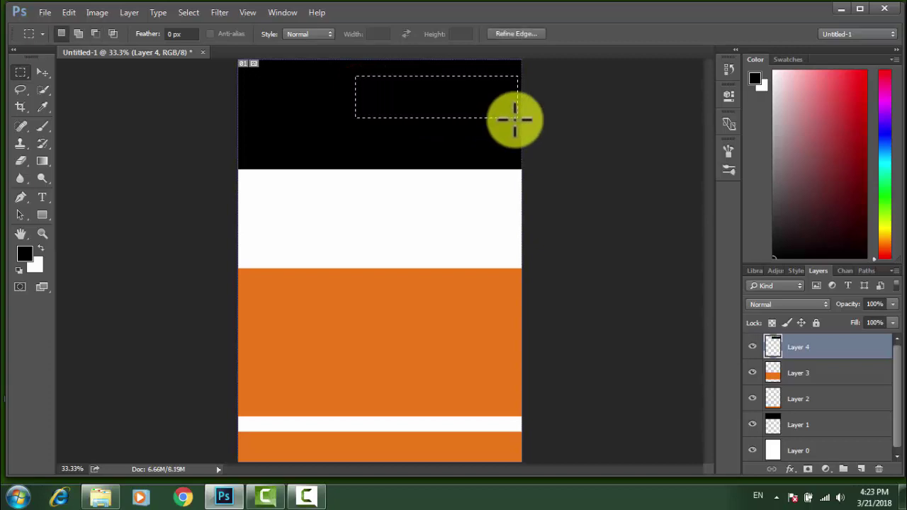
pyautogui.hotkey('ctrl', 'BackSpace')
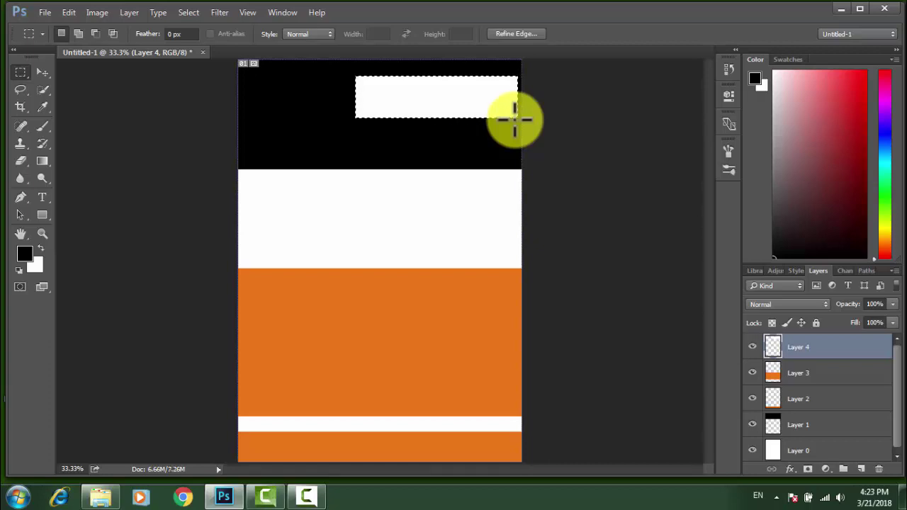
pyautogui.click(891, 304)
pyautogui.moveTo(892, 306); pyautogui.dragTo(873, 327)
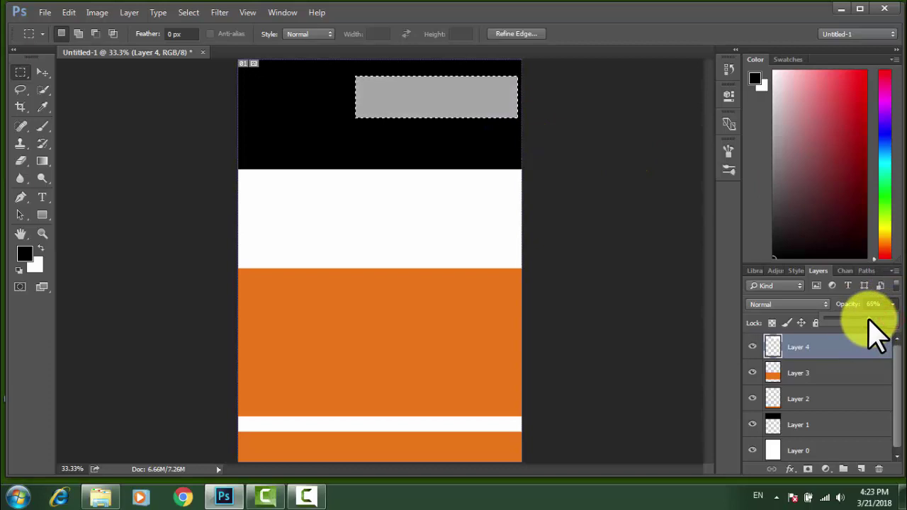
# On another new layer, add a translucent grey logo square at the header's top left, about 68% opacity.
pyautogui.click(861, 469)
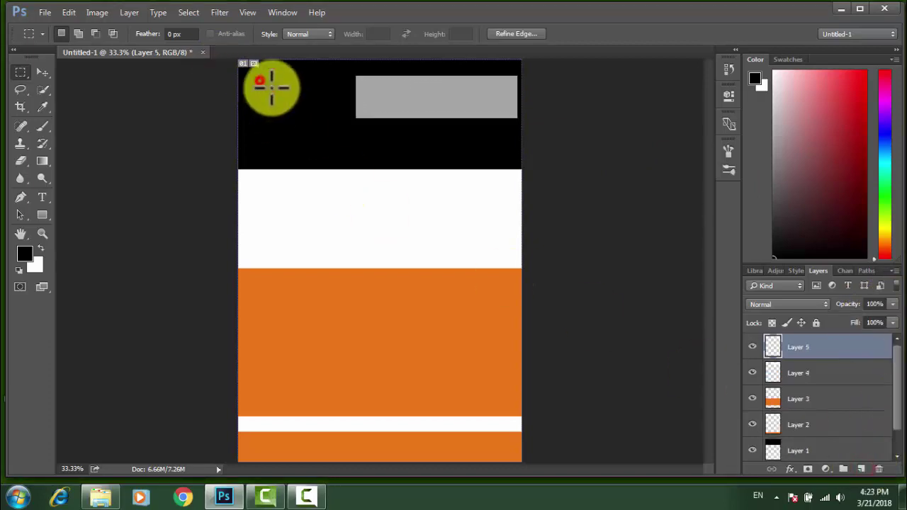
pyautogui.moveTo(260, 81); pyautogui.dragTo(335, 150)
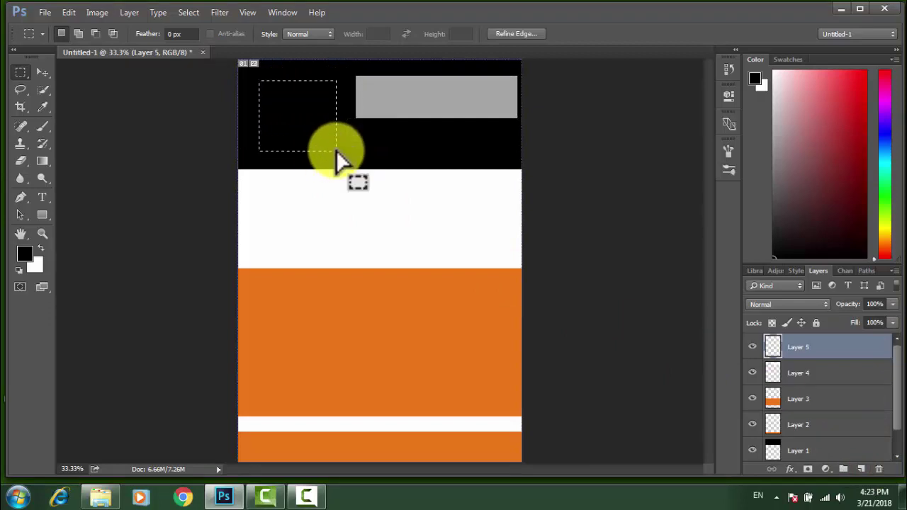
pyautogui.hotkey('ctrl', 'BackSpace')
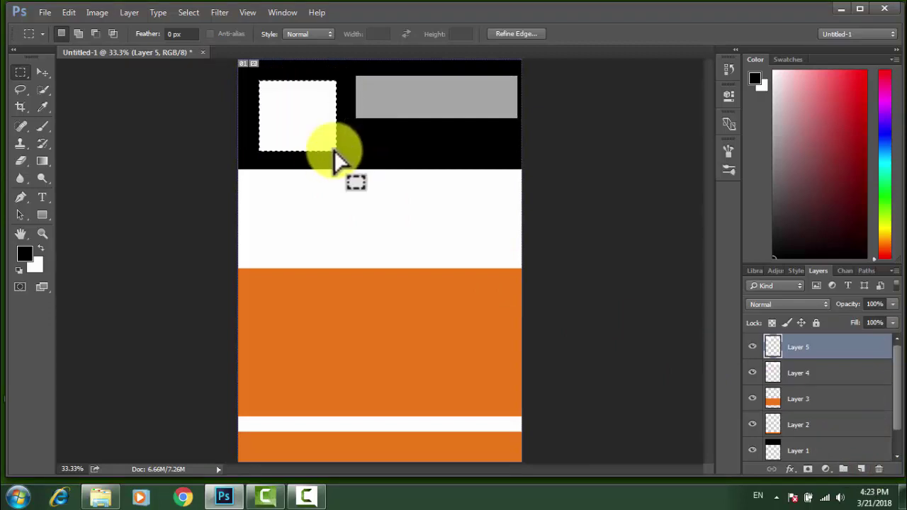
pyautogui.click(892, 303)
pyautogui.moveTo(896, 336); pyautogui.dragTo(875, 336)
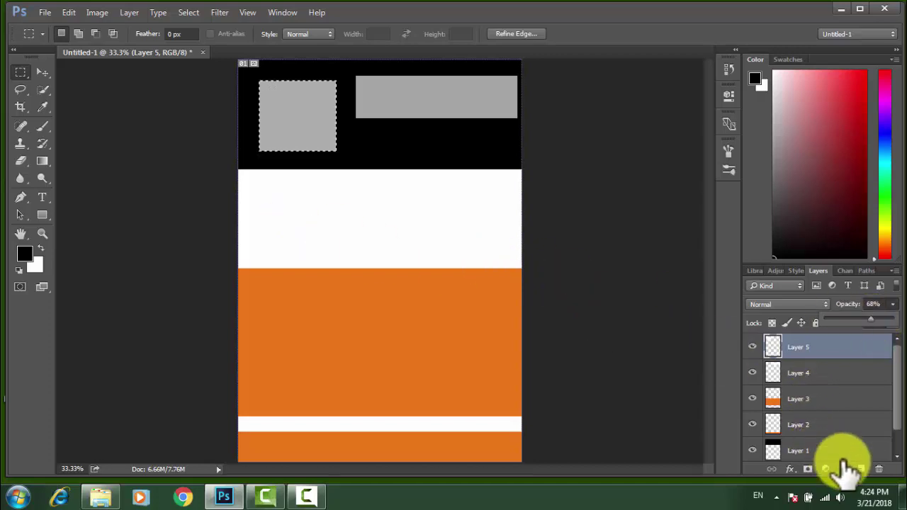
pyautogui.click(860, 468)
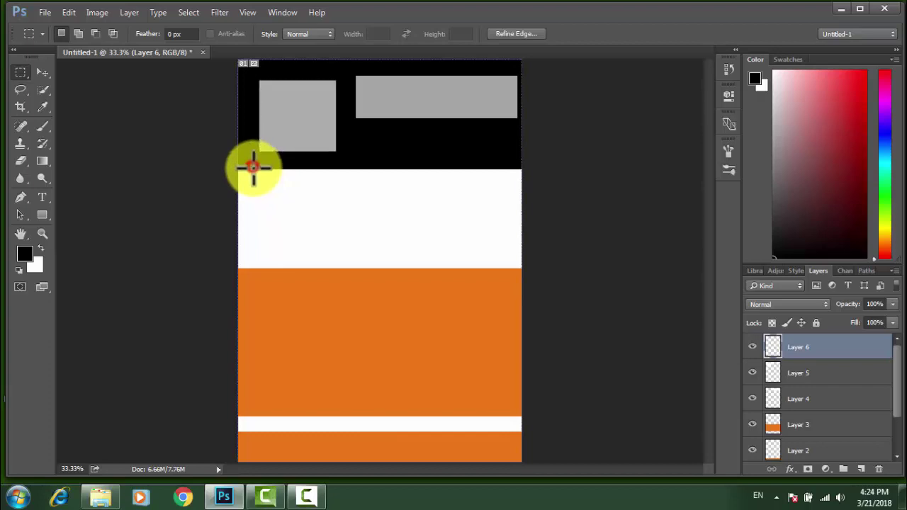
# Fill three black product boxes side by side in the white band: one on Layer 6, two on Layer 7.
pyautogui.moveTo(253, 167); pyautogui.dragTo(320, 232)
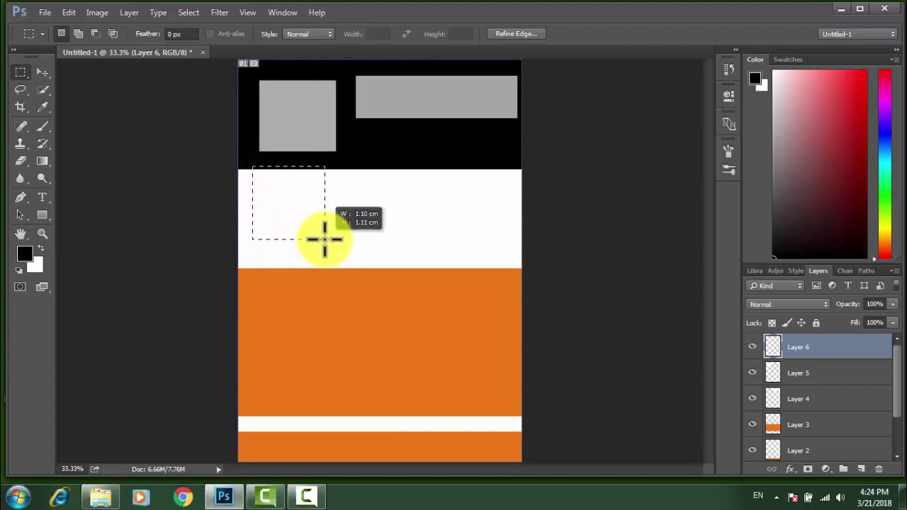
pyautogui.moveTo(322, 245); pyautogui.dragTo(323, 248)
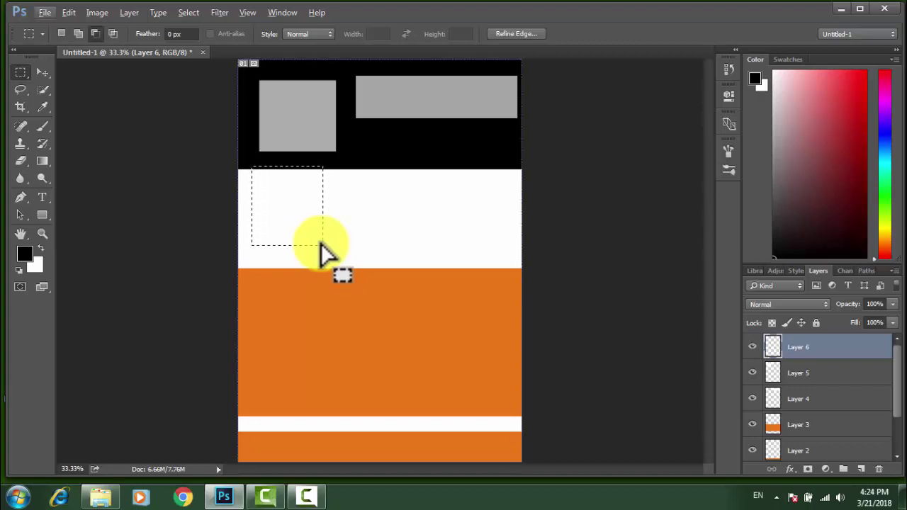
pyautogui.hotkey('alt', 'BackSpace')
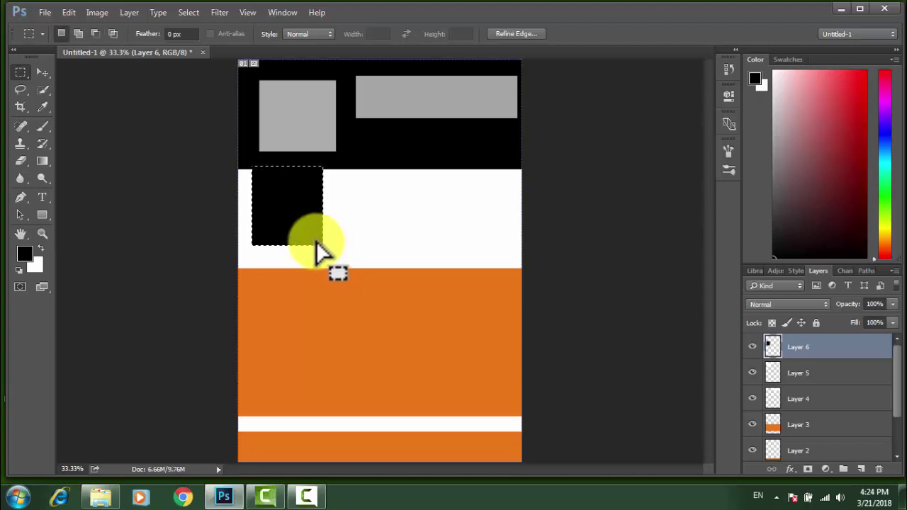
pyautogui.click(861, 469)
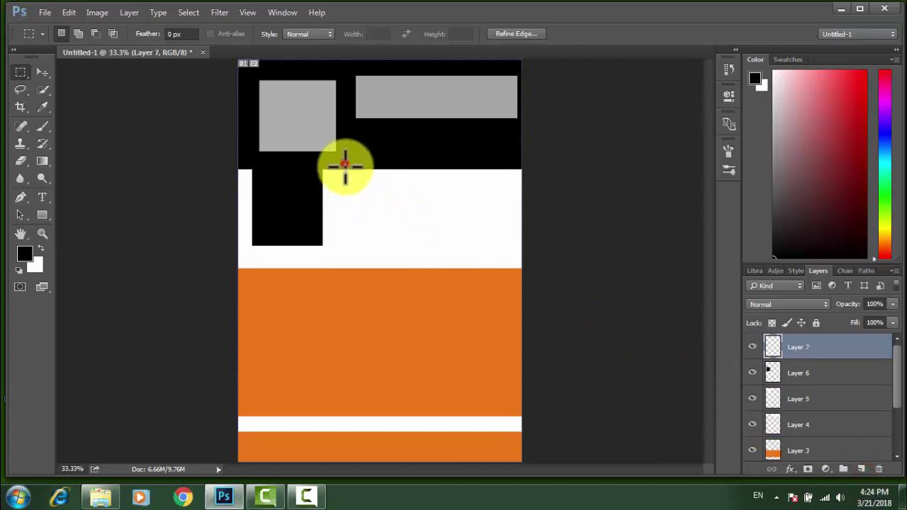
pyautogui.moveTo(345, 164)
pyautogui.mouseDown()
pyautogui.moveTo(391, 245)
pyautogui.moveTo(410, 247)
pyautogui.mouseUp()
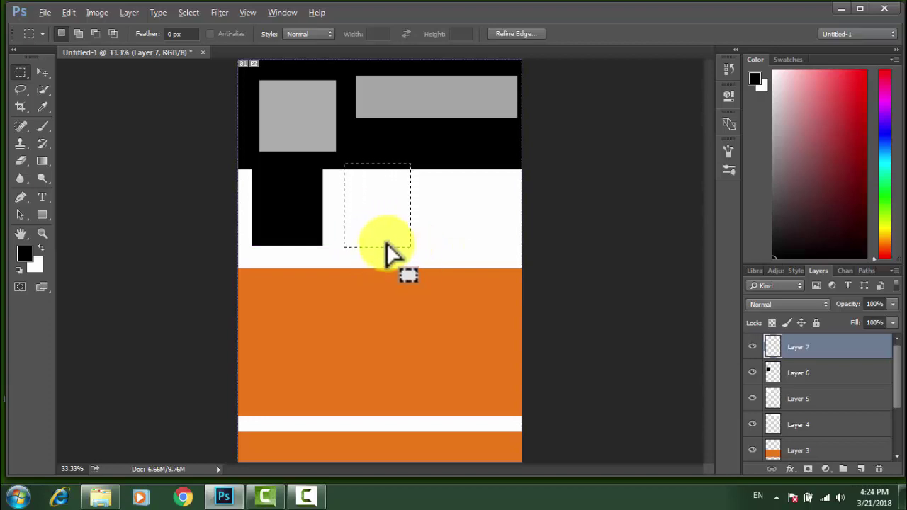
pyautogui.hotkey('alt', 'BackSpace')
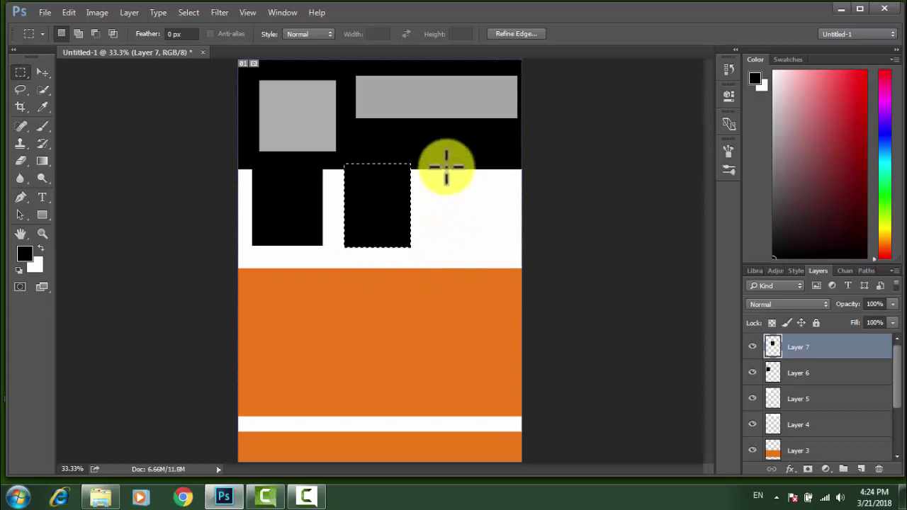
pyautogui.moveTo(443, 161)
pyautogui.mouseDown()
pyautogui.moveTo(454, 243)
pyautogui.moveTo(501, 244)
pyautogui.mouseUp()
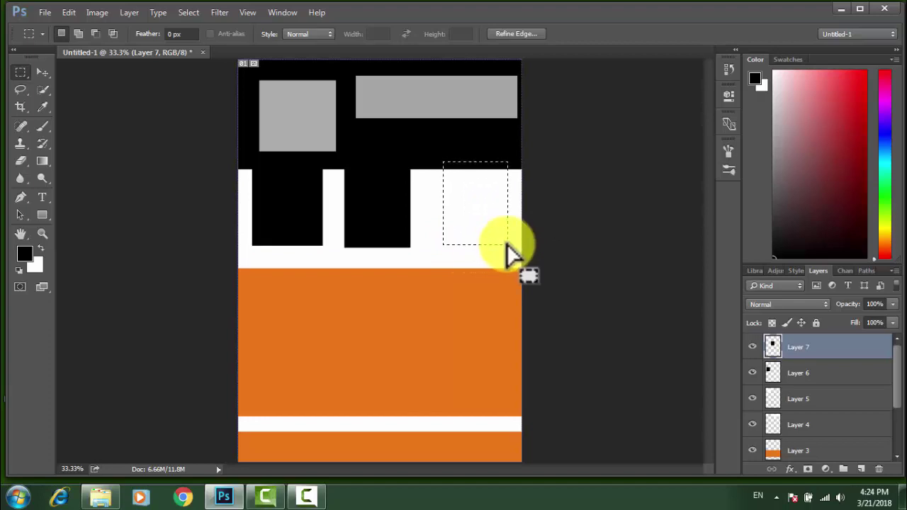
pyautogui.hotkey('alt', 'BackSpace')
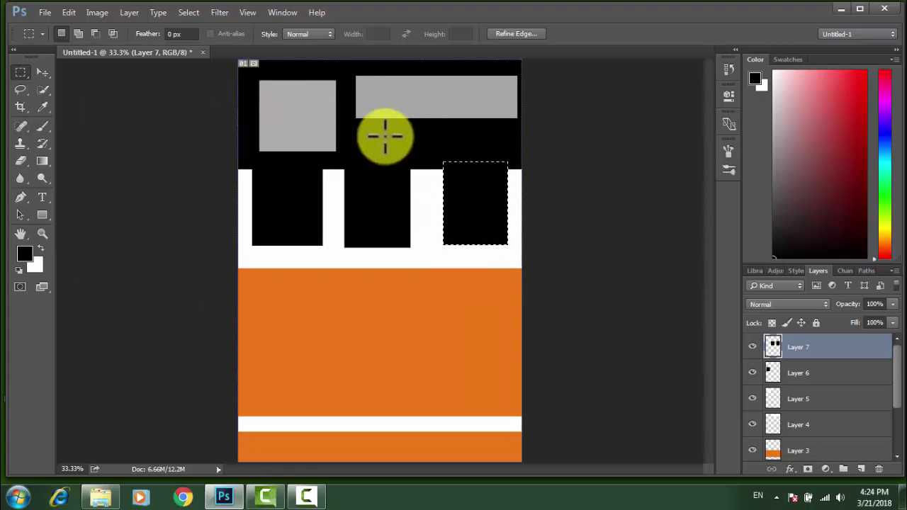
# Make the black header layer active, deselect, and minimize Photoshop to the desktop.
pyautogui.click(43, 72)
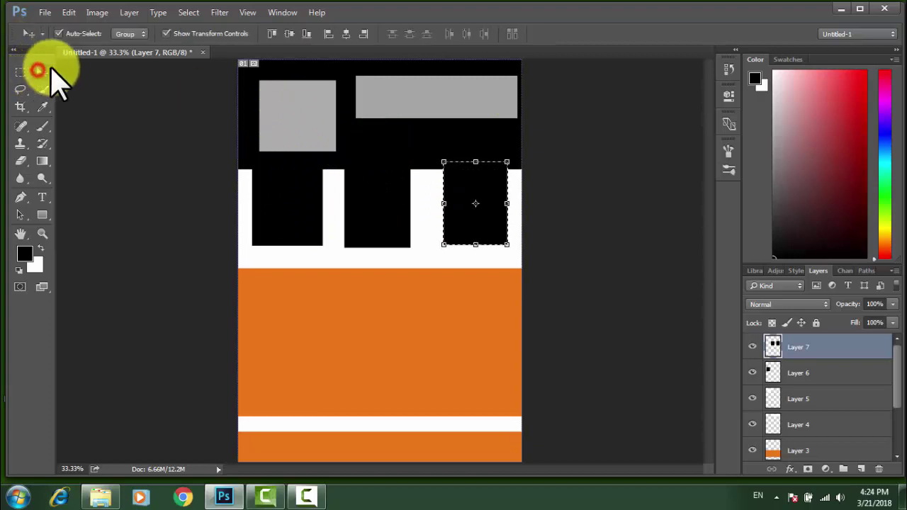
pyautogui.click(400, 136)
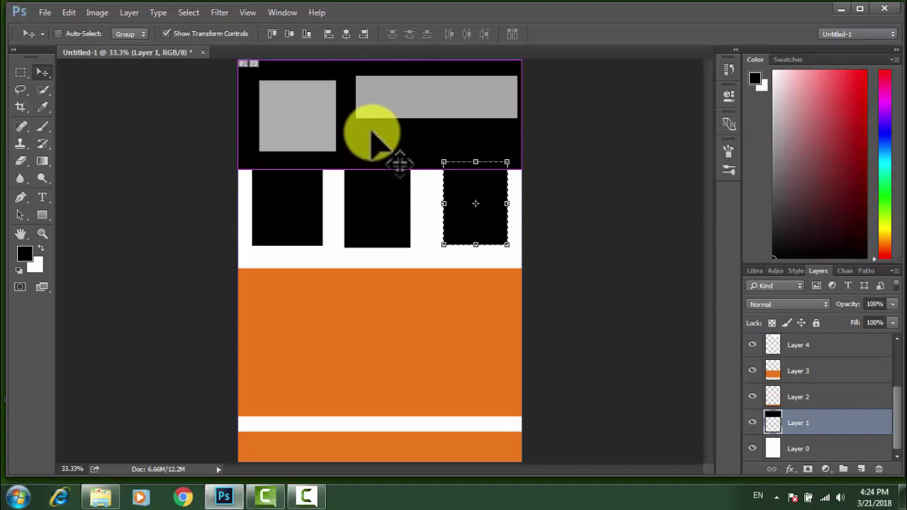
pyautogui.hotkey('ctrl', 'd')
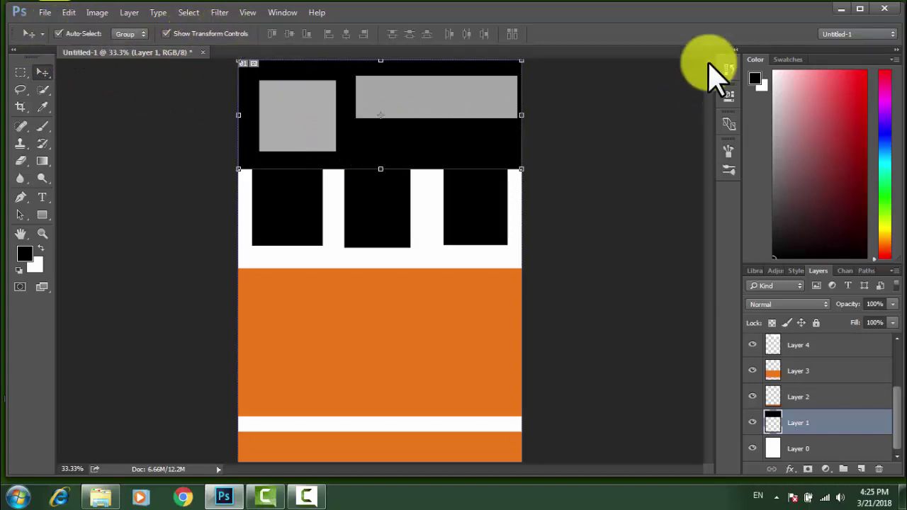
pyautogui.click(841, 10)
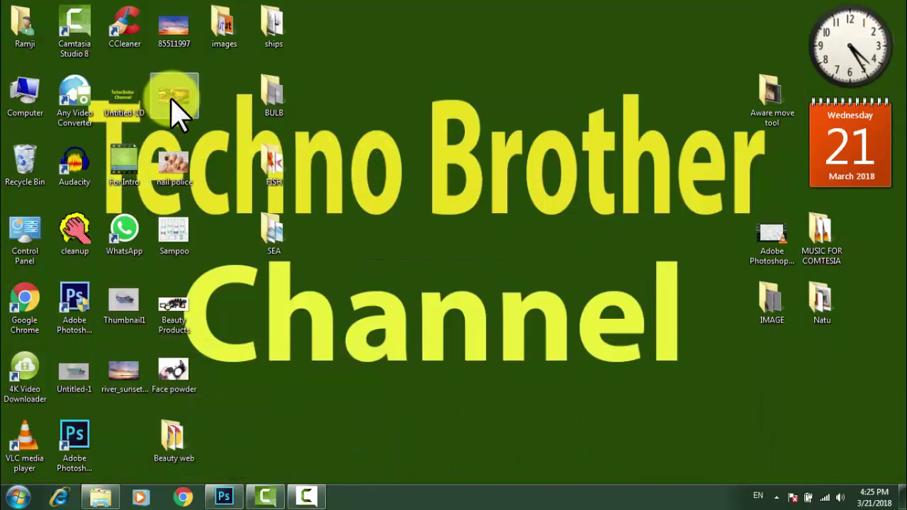
# Place desktop image '1' over the header and clip it to the black header layer.
pyautogui.moveTo(177, 113); pyautogui.dragTo(222, 503)
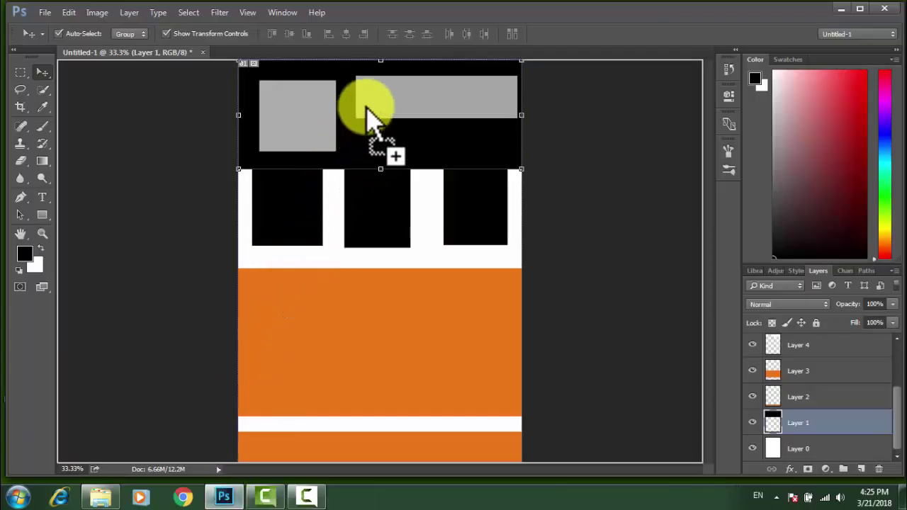
pyautogui.moveTo(222, 503)
pyautogui.mouseDown()
pyautogui.moveTo(363, 117)
pyautogui.moveTo(345, 134)
pyautogui.mouseUp()
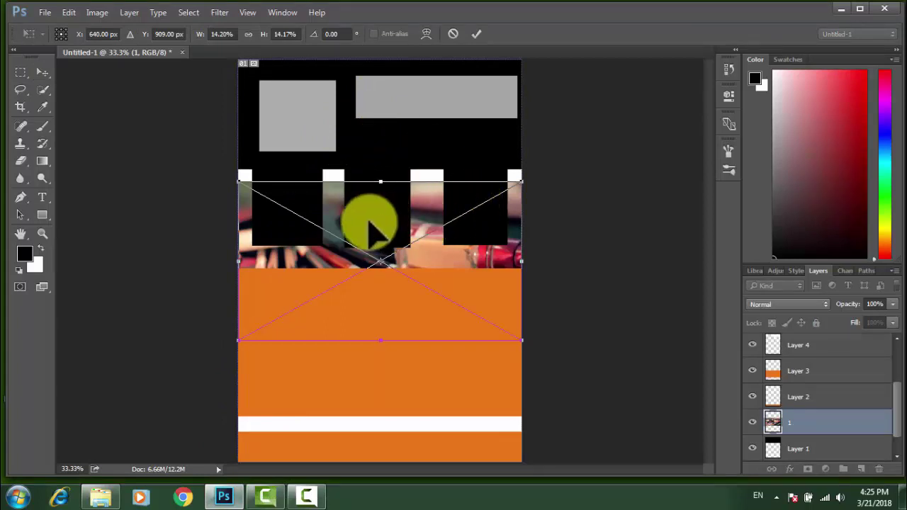
pyautogui.moveTo(332, 212); pyautogui.dragTo(338, 100)
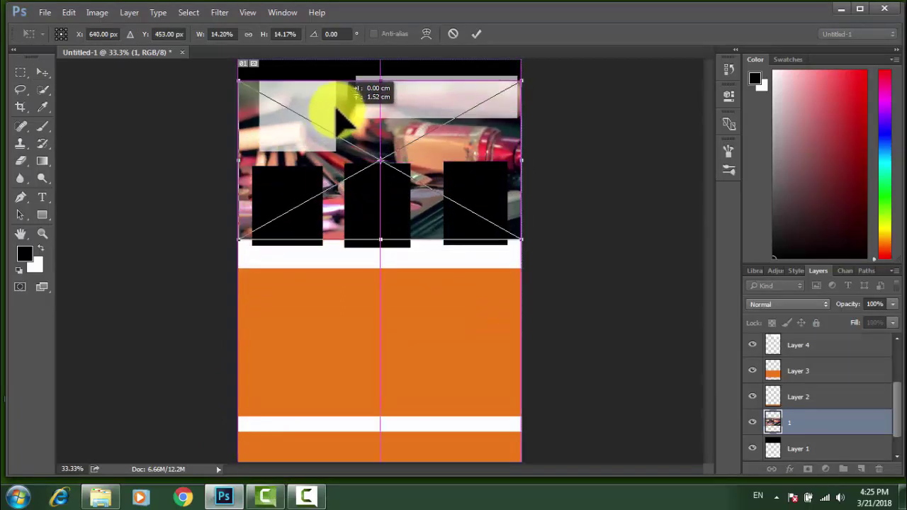
pyautogui.click(40, 71)
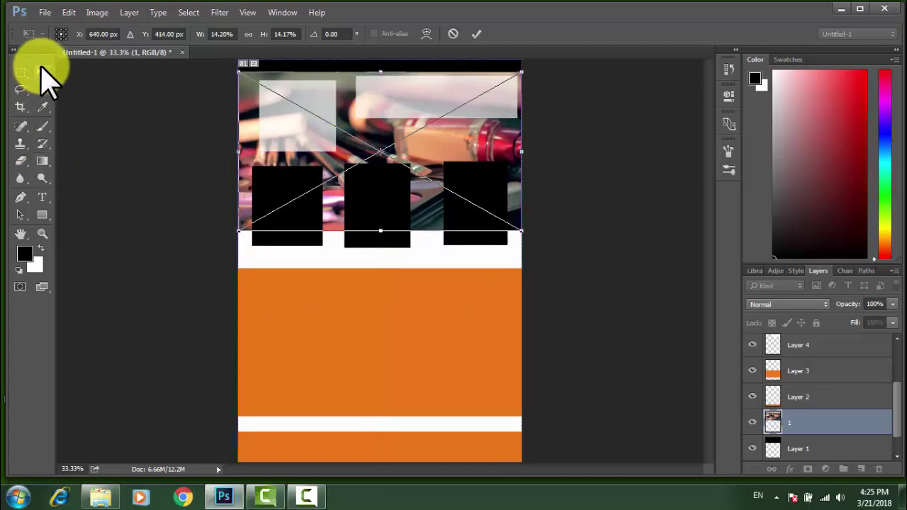
pyautogui.click(391, 198)
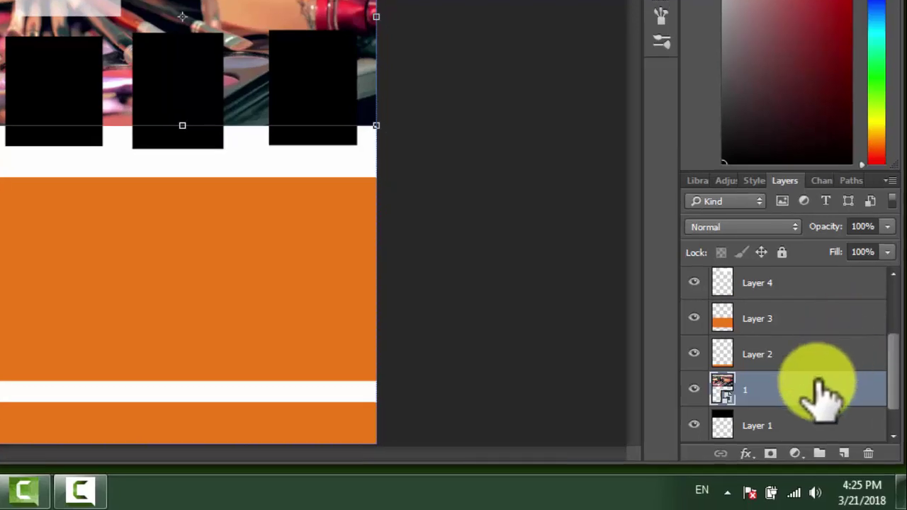
pyautogui.rightClick(804, 410)
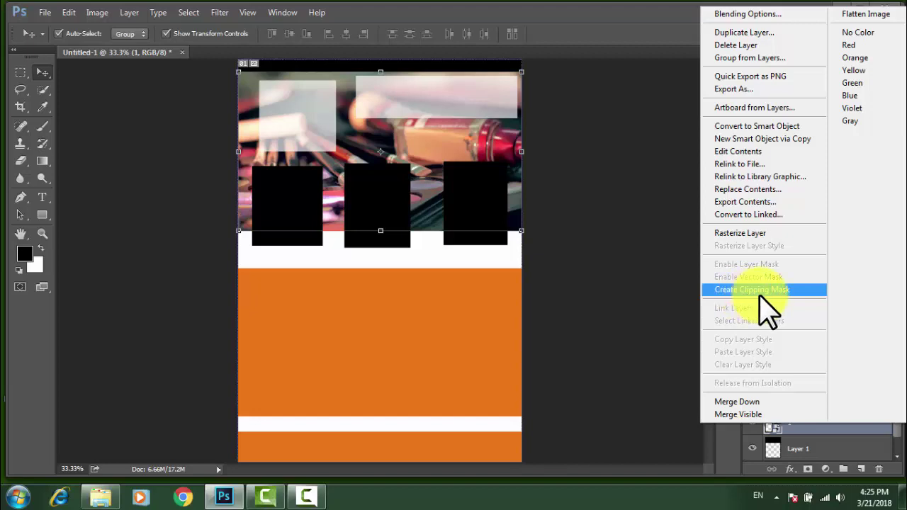
pyautogui.click(762, 301)
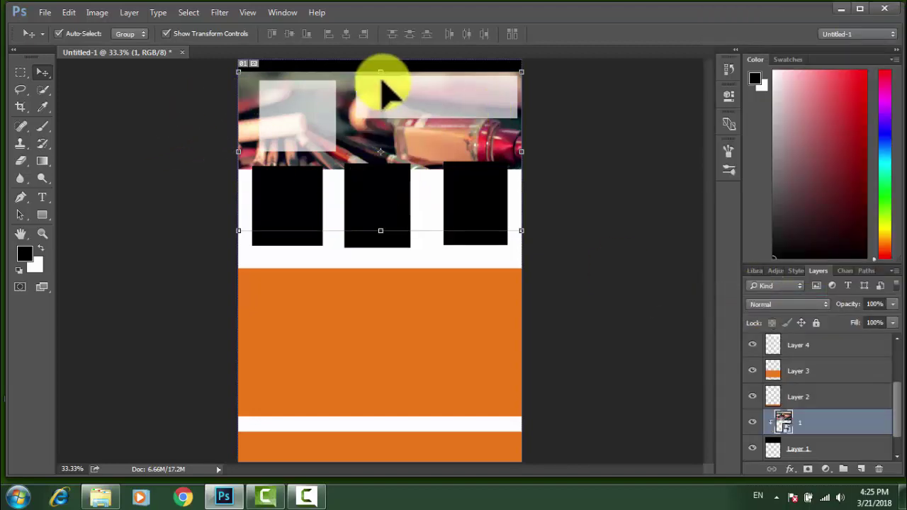
# Scale the clipped makeup photo to about 14.20% × 9.74% so it spans the header band.
pyautogui.moveTo(381, 72); pyautogui.dragTo(382, 60)
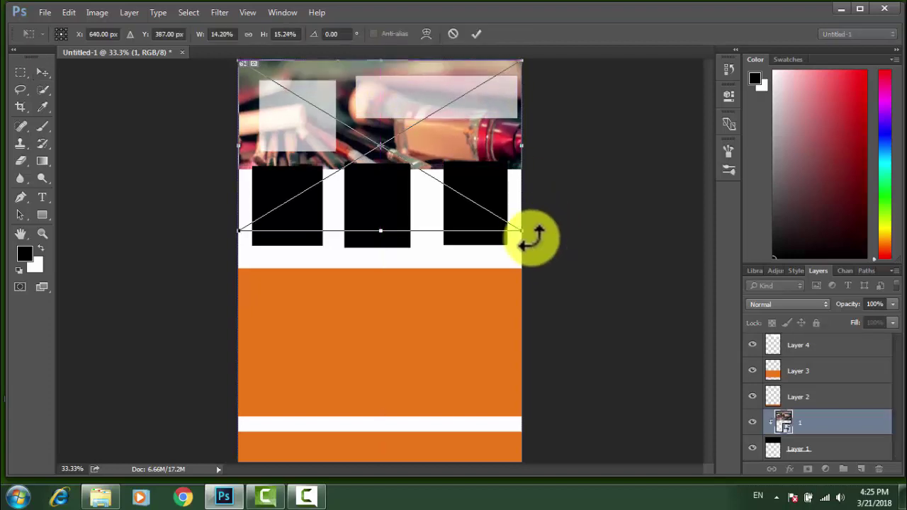
pyautogui.moveTo(521, 230); pyautogui.dragTo(520, 170)
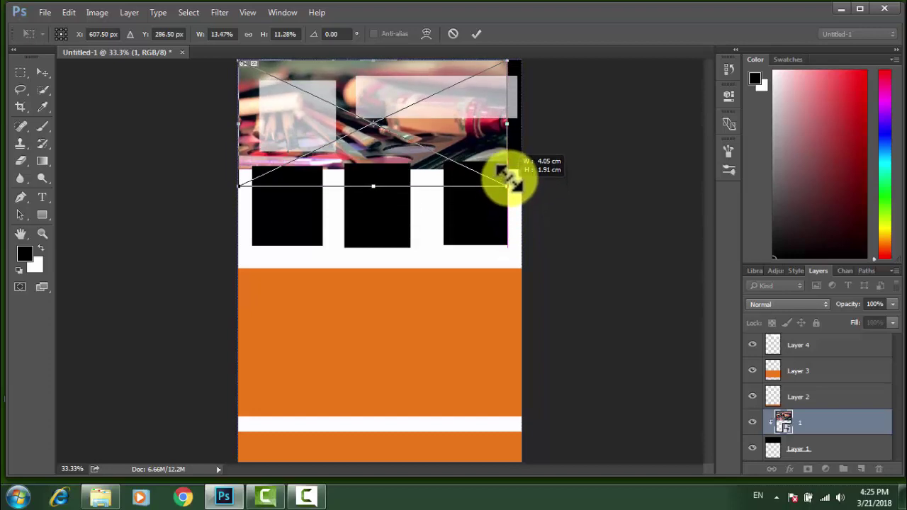
pyautogui.moveTo(521, 170); pyautogui.dragTo(522, 166)
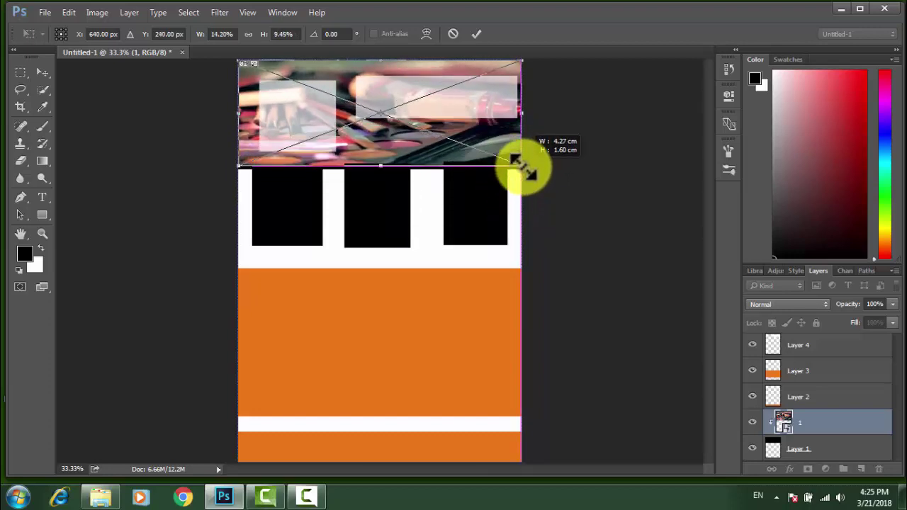
pyautogui.moveTo(521, 165); pyautogui.dragTo(521, 170)
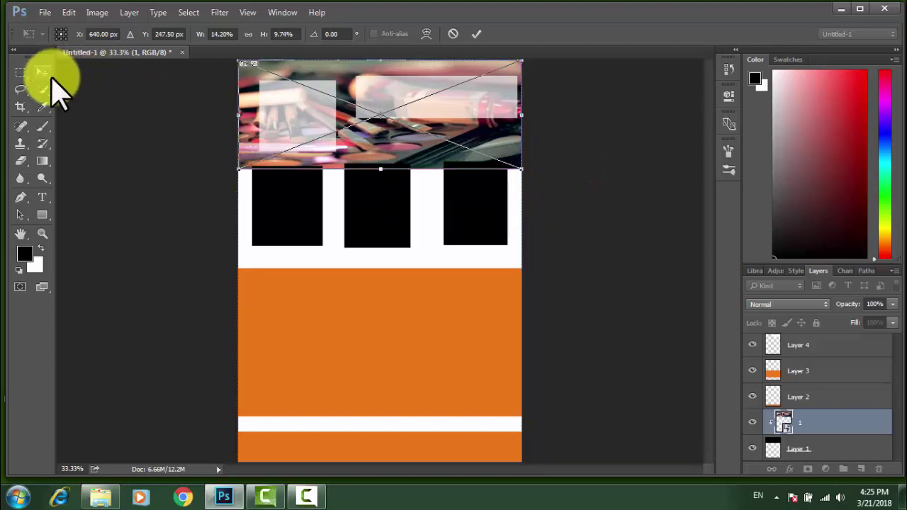
pyautogui.click(43, 72)
pyautogui.click(400, 202)
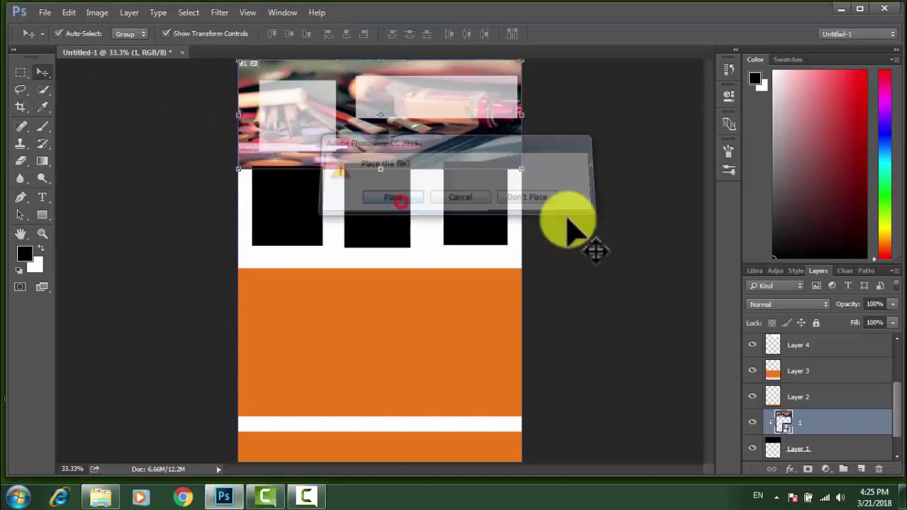
# Place the desktop 'nail police' photo and clip it to Layer 6's left black square.
pyautogui.click(319, 245)
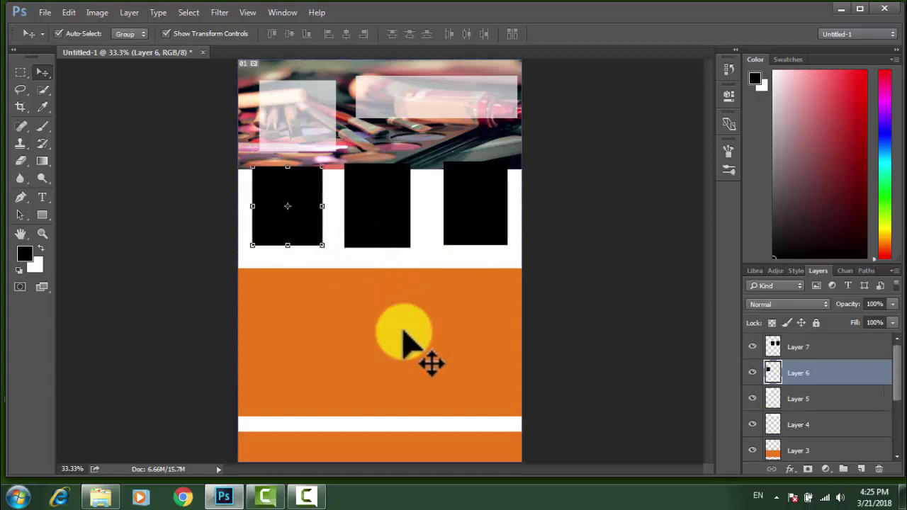
pyautogui.click(841, 9)
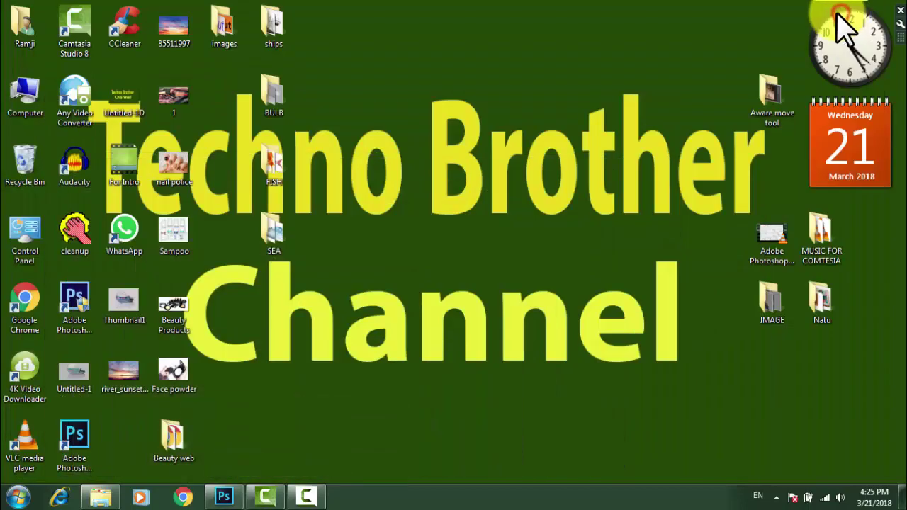
pyautogui.click(173, 170)
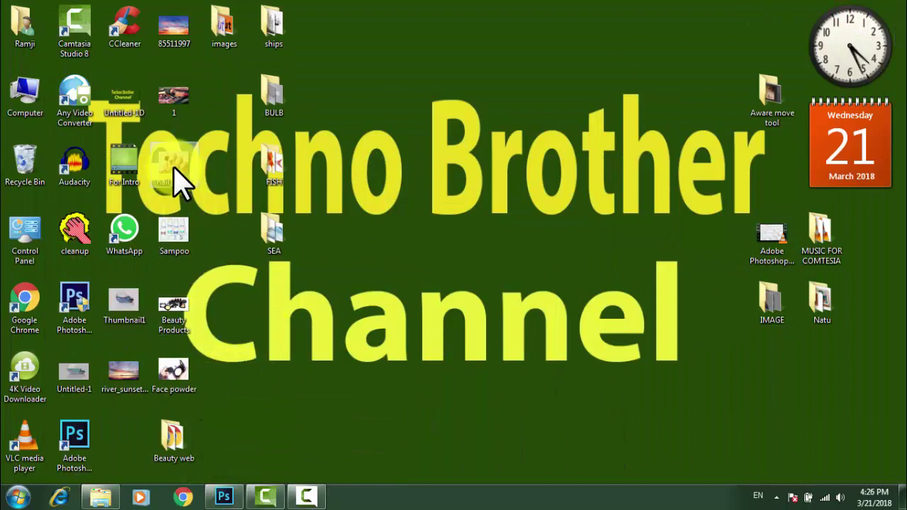
pyautogui.moveTo(173, 167); pyautogui.dragTo(228, 501)
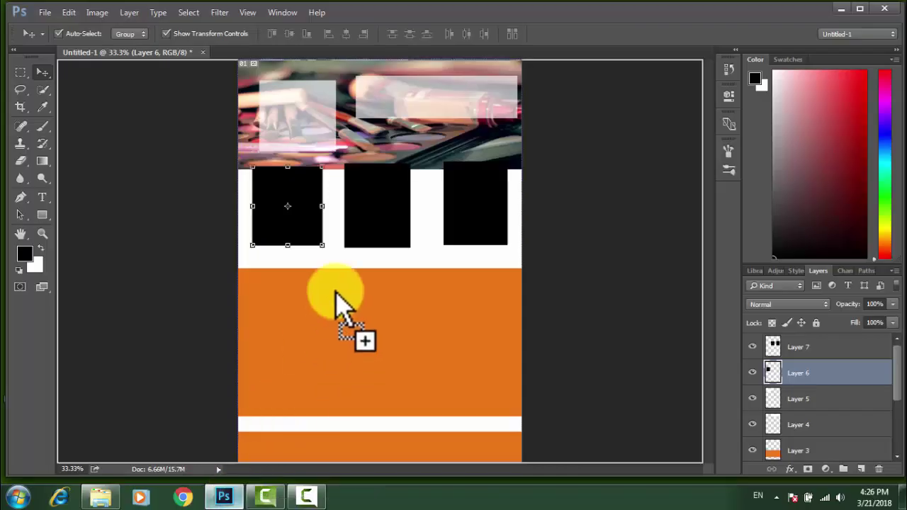
pyautogui.moveTo(229, 501); pyautogui.dragTo(293, 204)
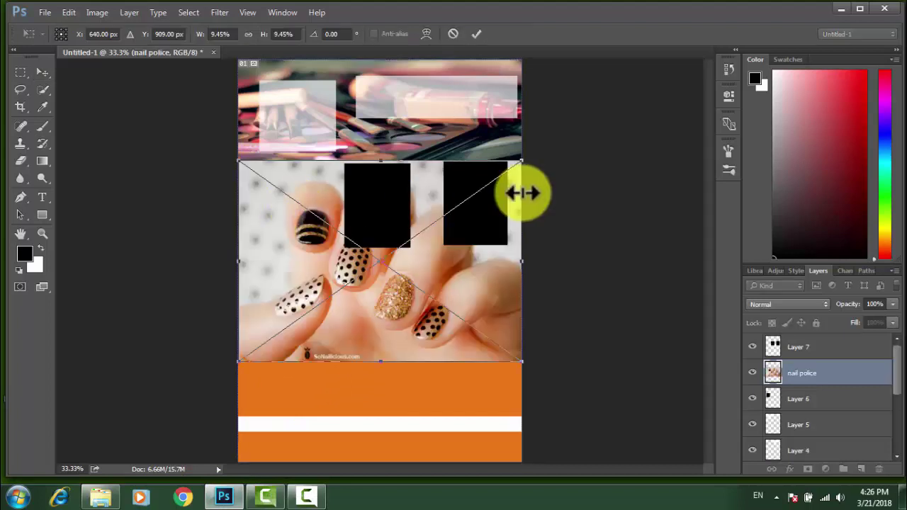
pyautogui.click(43, 73)
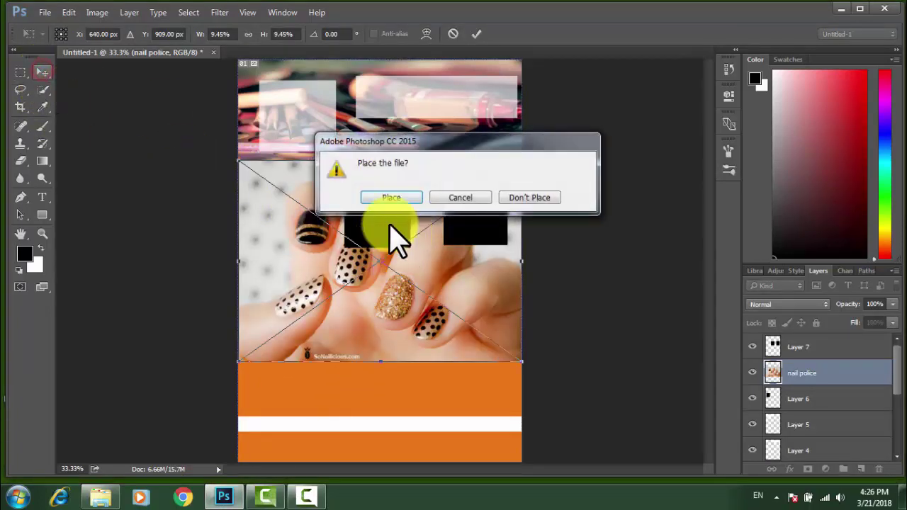
pyautogui.click(393, 198)
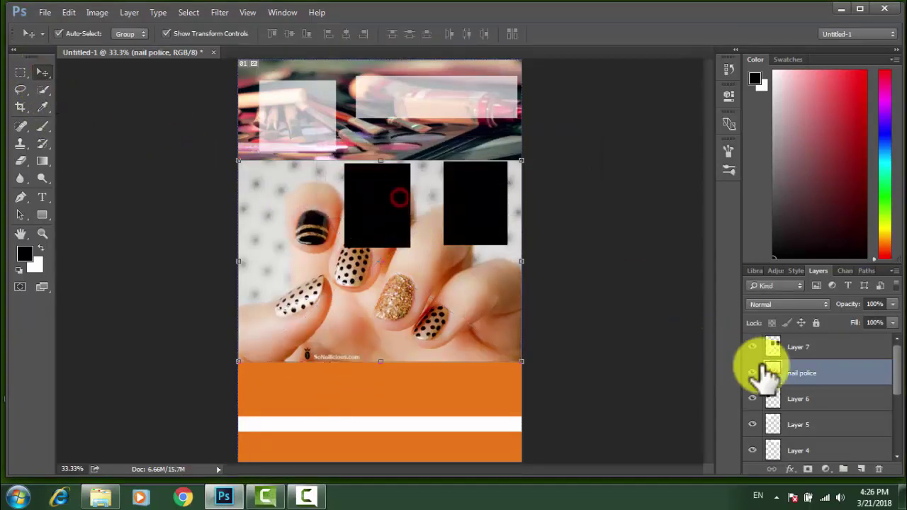
pyautogui.rightClick(818, 373)
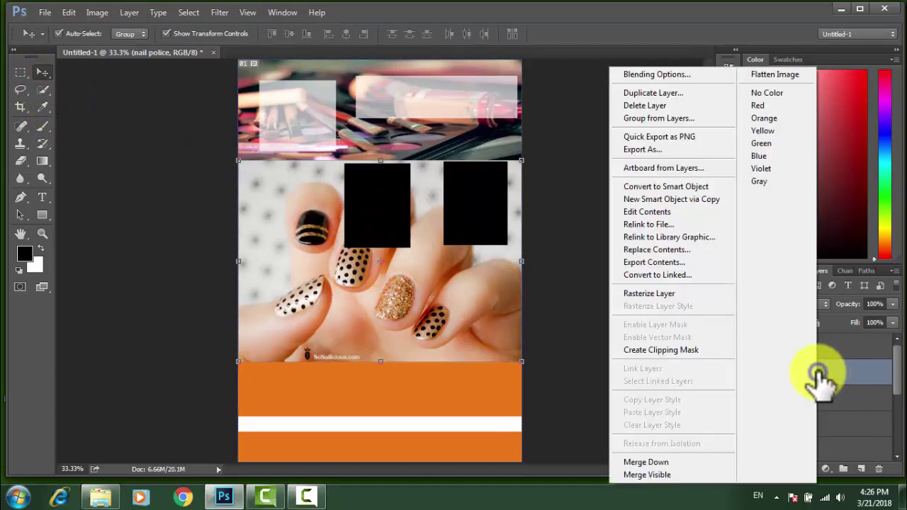
pyautogui.click(650, 350)
# Scale the nail police photo to about 2.35% × 3.82% to fit the left product box.
pyautogui.moveTo(520, 162)
pyautogui.mouseDown()
pyautogui.moveTo(404, 155)
pyautogui.moveTo(317, 170)
pyautogui.mouseUp()
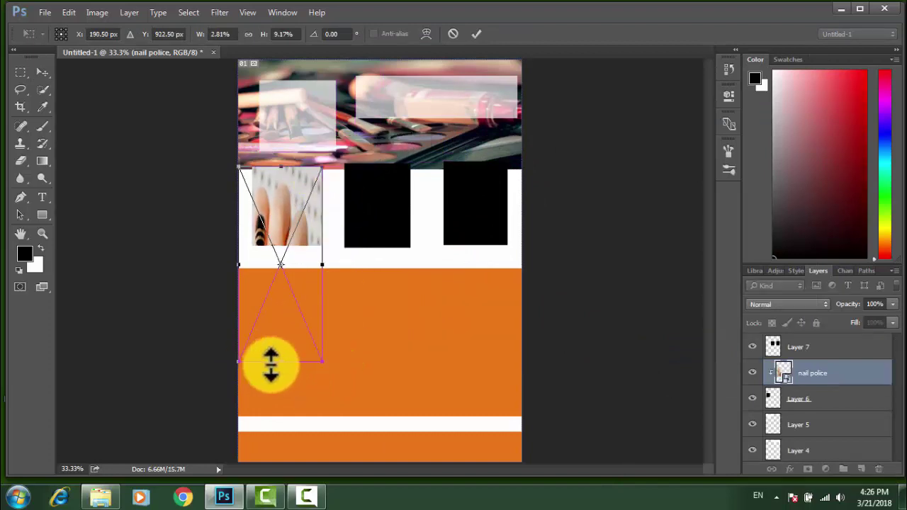
pyautogui.moveTo(277, 361); pyautogui.dragTo(282, 248)
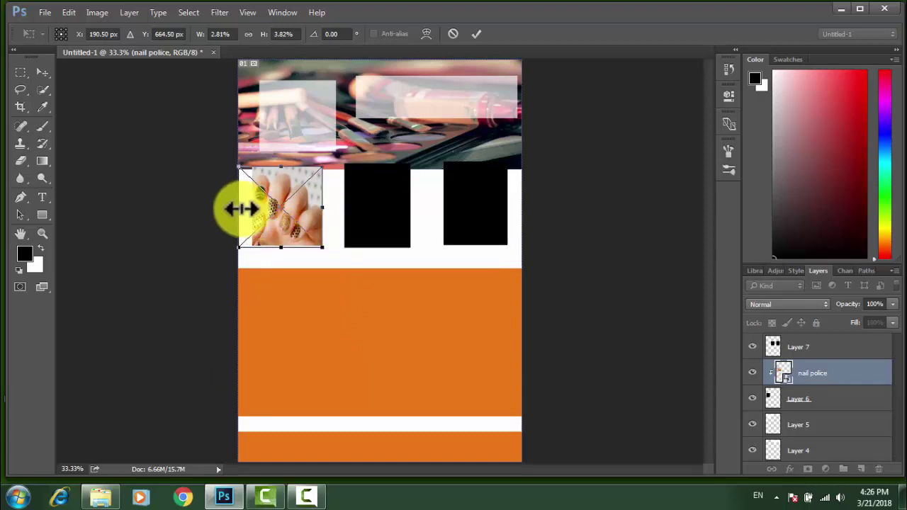
pyautogui.moveTo(242, 208); pyautogui.dragTo(253, 208)
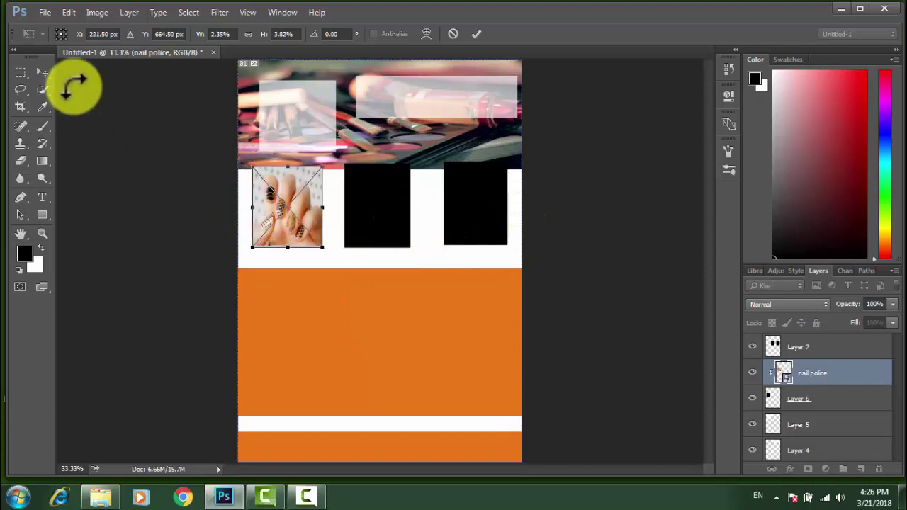
pyautogui.click(43, 73)
pyautogui.click(401, 200)
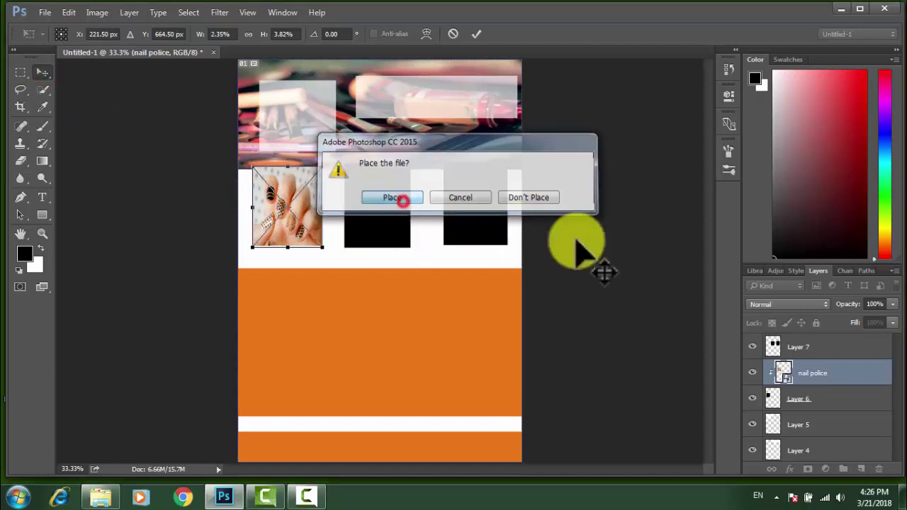
# Commit the photo size, delete Layer 7 with the two other black boxes, and add an empty layer.
pyautogui.click(377, 232)
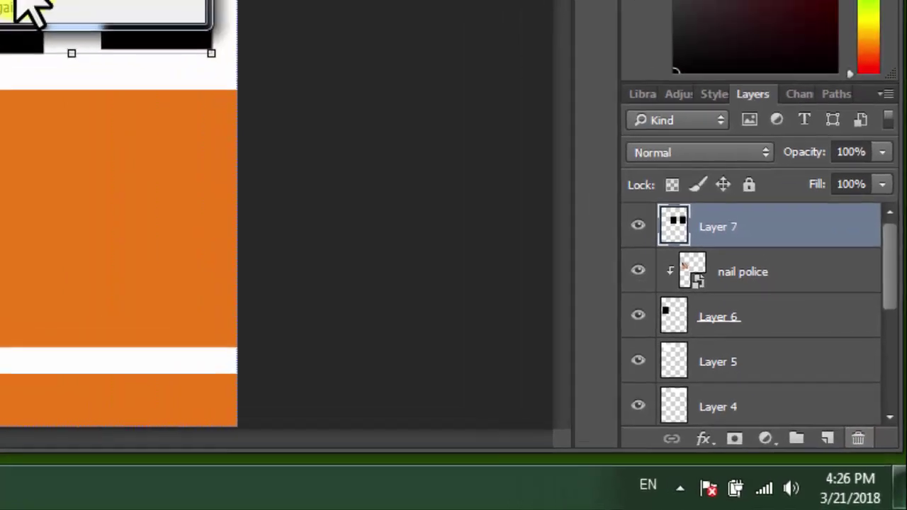
pyautogui.click(847, 422)
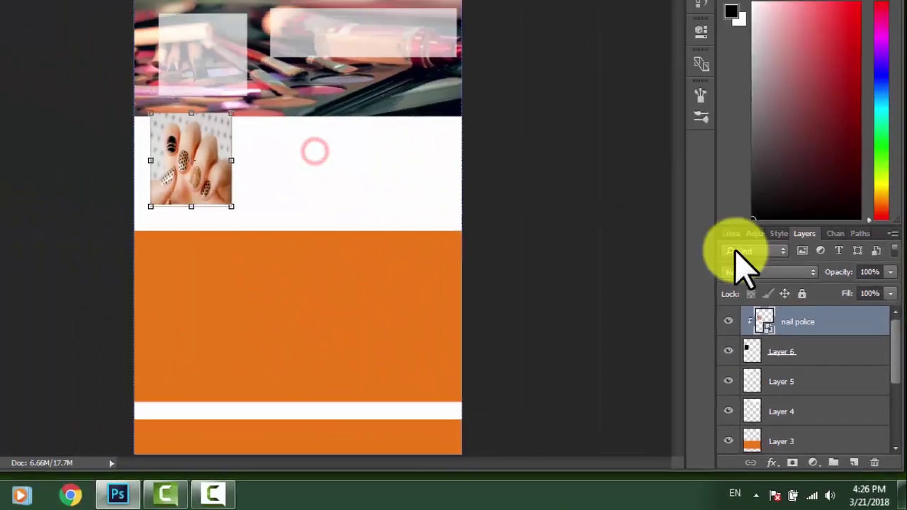
pyautogui.click(863, 469)
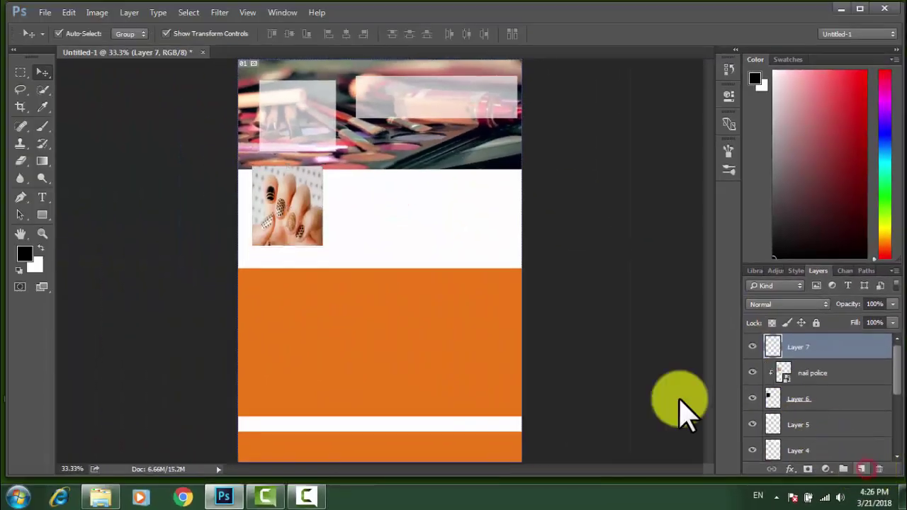
# Fill a black middle box on Layer 7 and a black right box on new Layer 8.
pyautogui.click(22, 73)
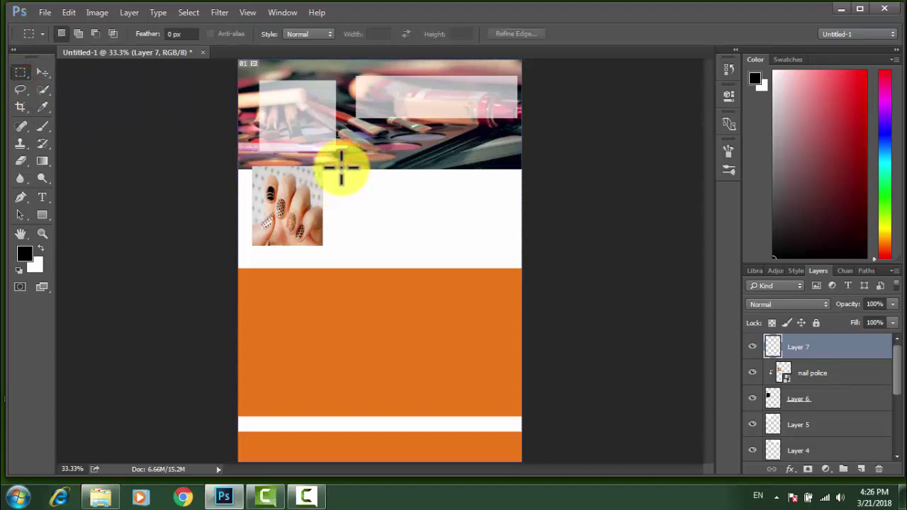
pyautogui.moveTo(341, 168)
pyautogui.mouseDown()
pyautogui.moveTo(347, 203)
pyautogui.moveTo(386, 248)
pyautogui.moveTo(417, 247)
pyautogui.mouseUp()
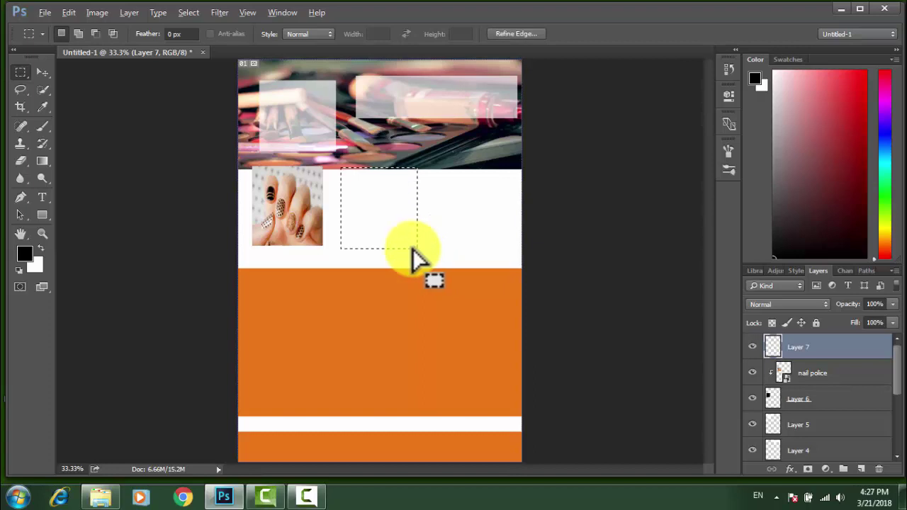
pyautogui.hotkey('alt', 'BackSpace')
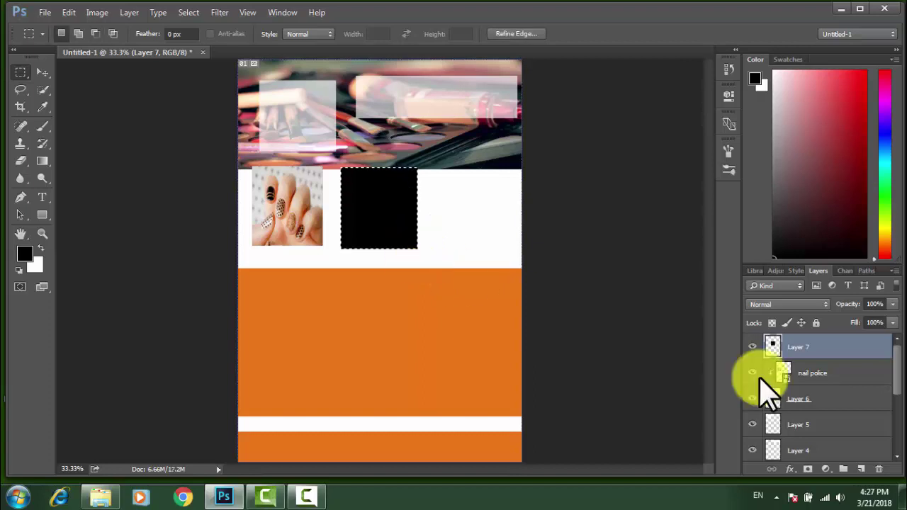
pyautogui.click(861, 469)
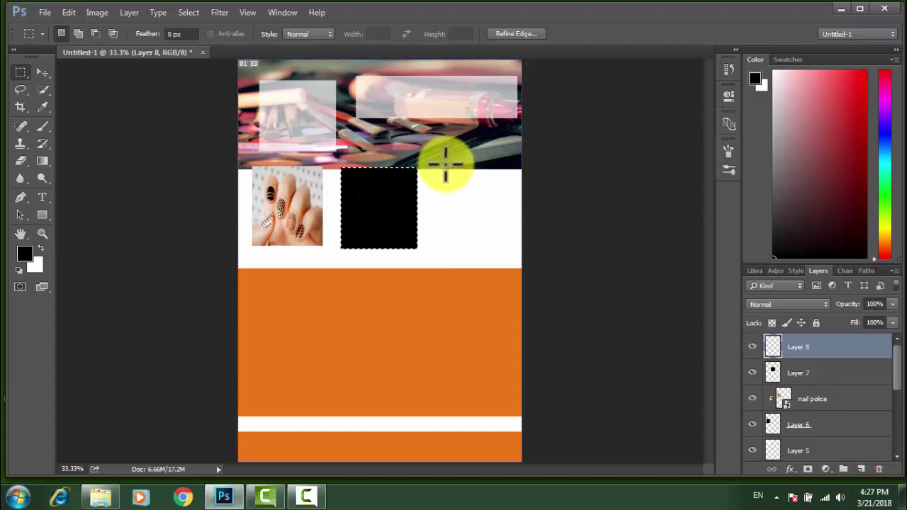
pyautogui.moveTo(445, 166)
pyautogui.mouseDown()
pyautogui.moveTo(477, 248)
pyautogui.moveTo(505, 248)
pyautogui.mouseUp()
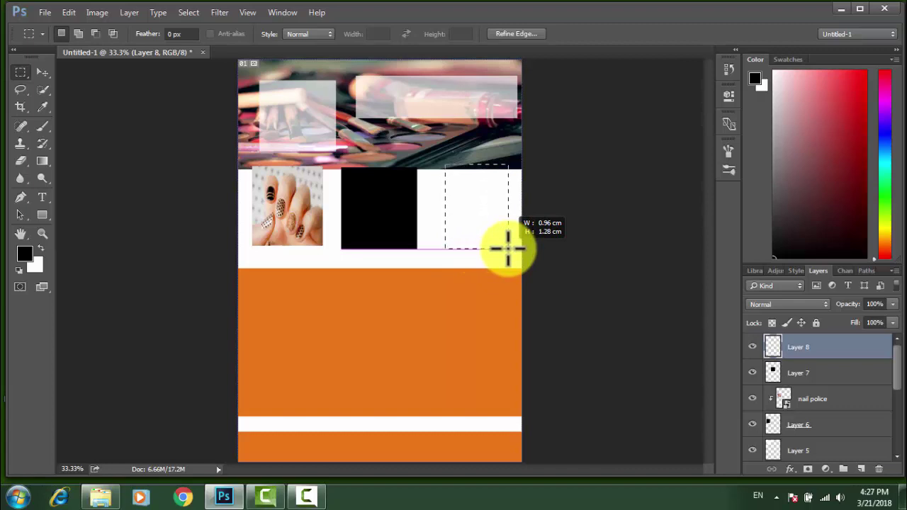
pyautogui.moveTo(507, 247); pyautogui.dragTo(504, 248)
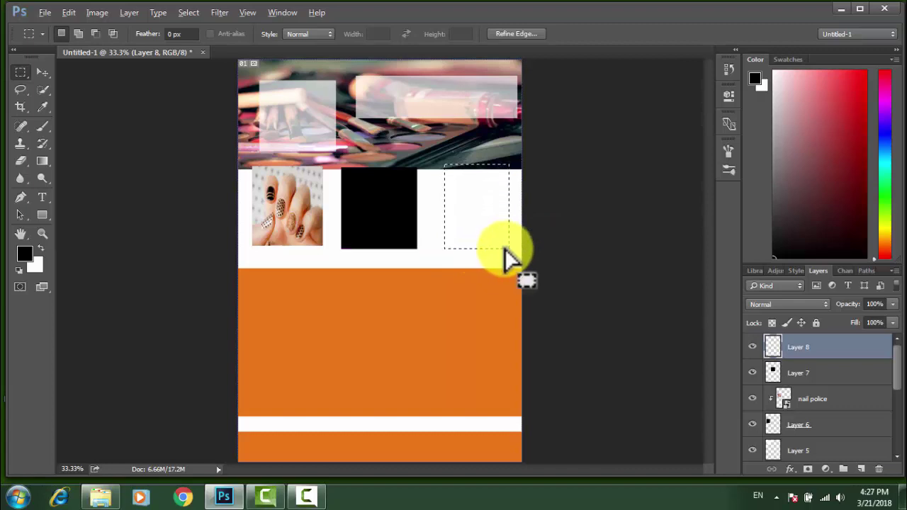
pyautogui.hotkey('alt', 'BackSpace')
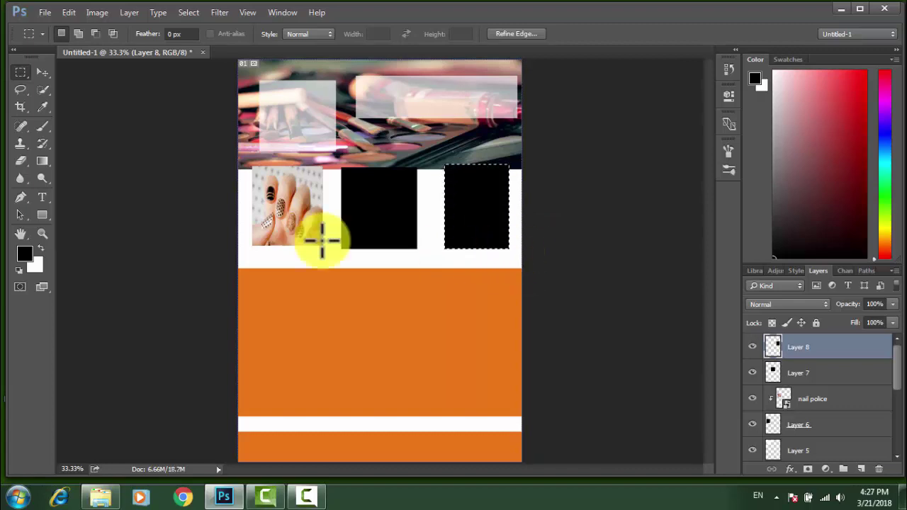
pyautogui.click(43, 72)
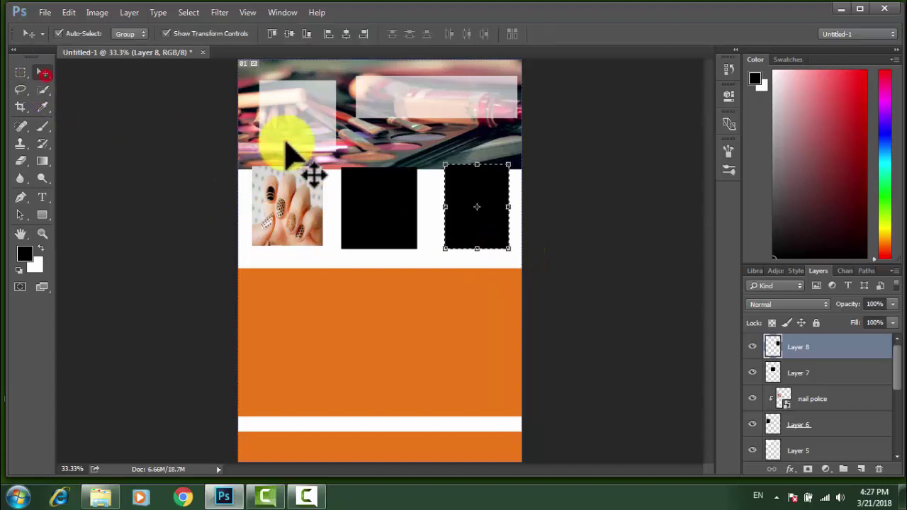
pyautogui.click(358, 201)
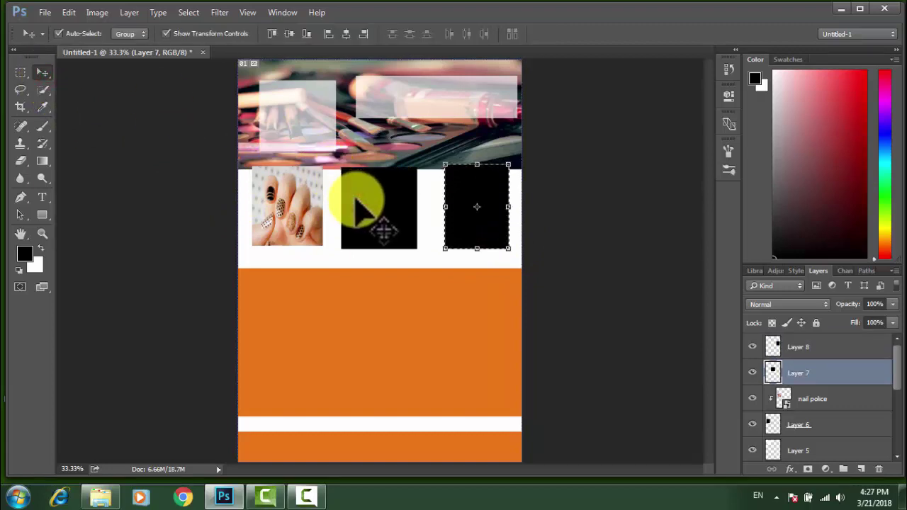
# Deselect the right product box and minimise Photoshop to reveal the desktop image files.
pyautogui.press('ctrl')
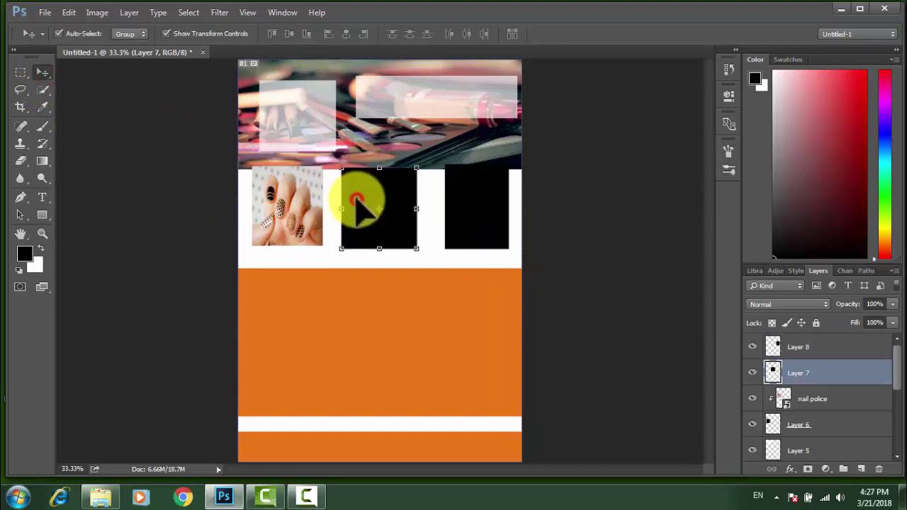
pyautogui.click(841, 10)
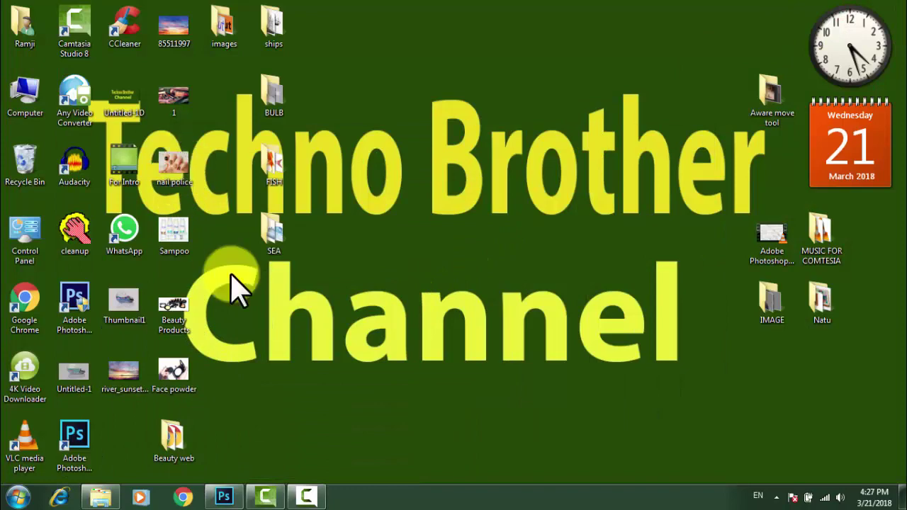
# Drag the Sampoo photo into the layout, place it, and clip it to the middle black box.
pyautogui.click(169, 228)
pyautogui.moveTo(169, 228)
pyautogui.mouseDown()
pyautogui.moveTo(371, 266)
pyautogui.moveTo(374, 213)
pyautogui.mouseUp()
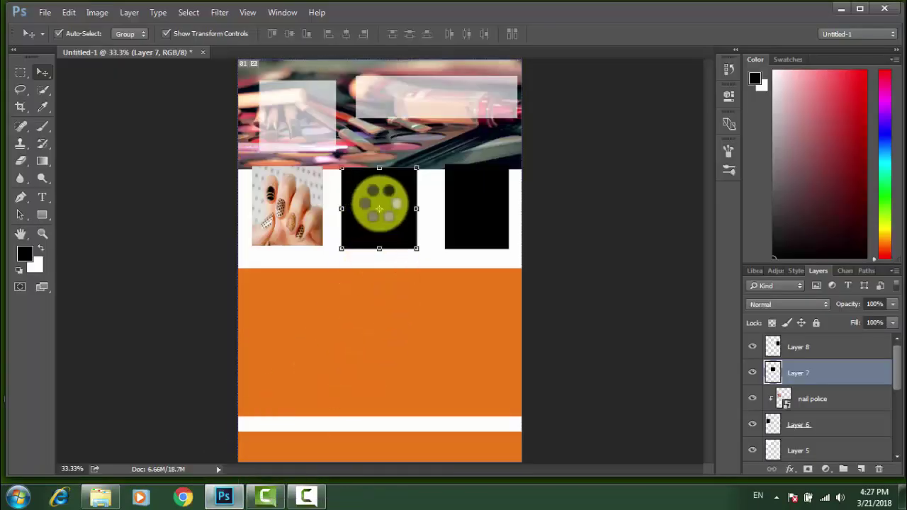
pyautogui.click(43, 72)
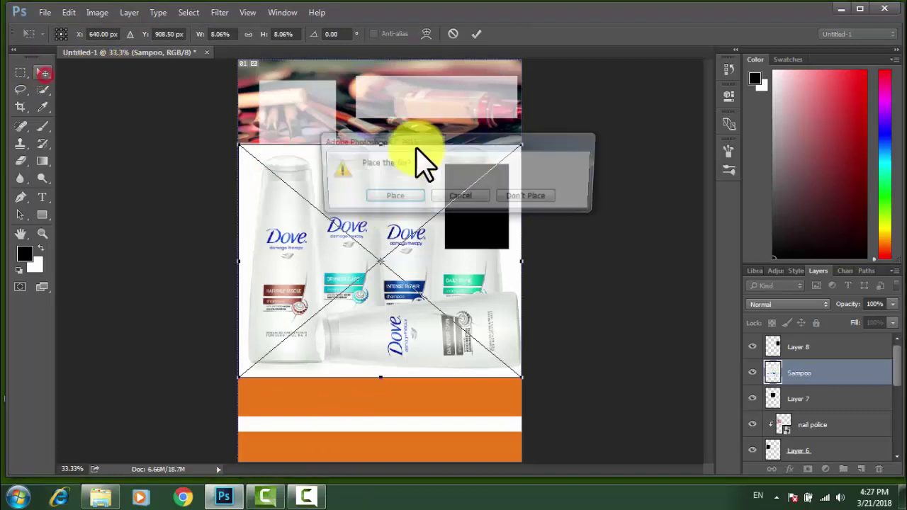
pyautogui.click(390, 196)
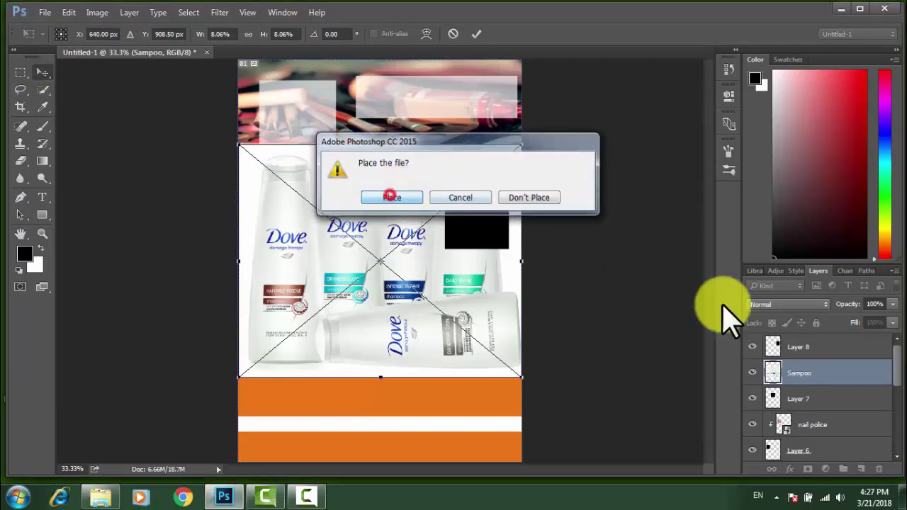
pyautogui.rightClick(818, 381)
pyautogui.click(675, 350)
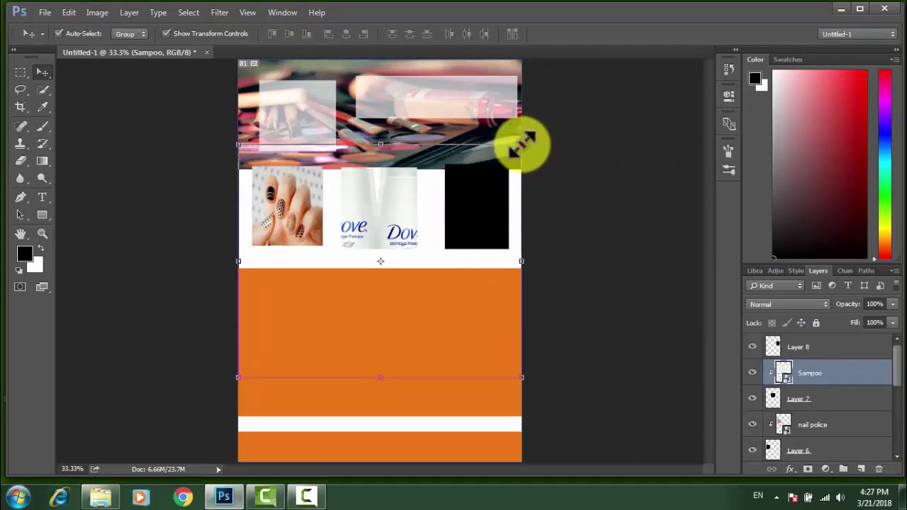
# Resize the Sampoo photo to fill the middle product box and apply the placement.
pyautogui.moveTo(521, 144); pyautogui.dragTo(403, 170)
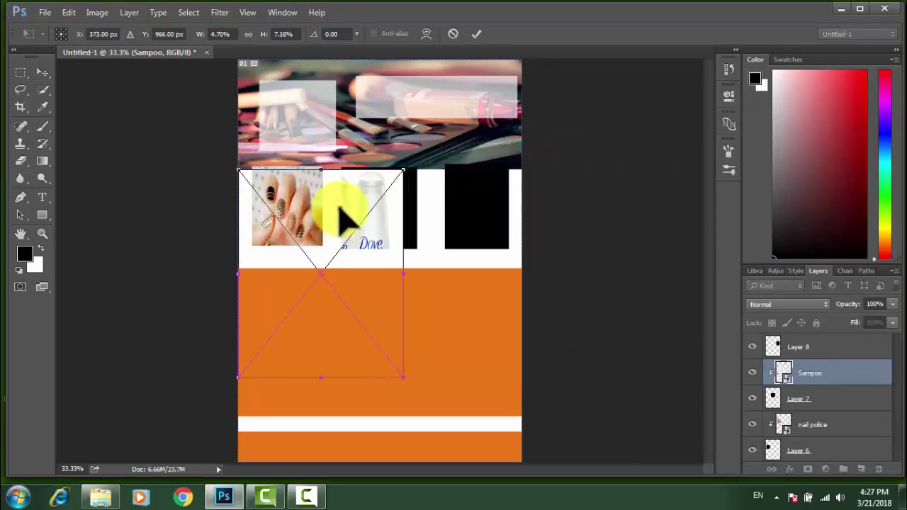
pyautogui.moveTo(338, 209); pyautogui.dragTo(348, 209)
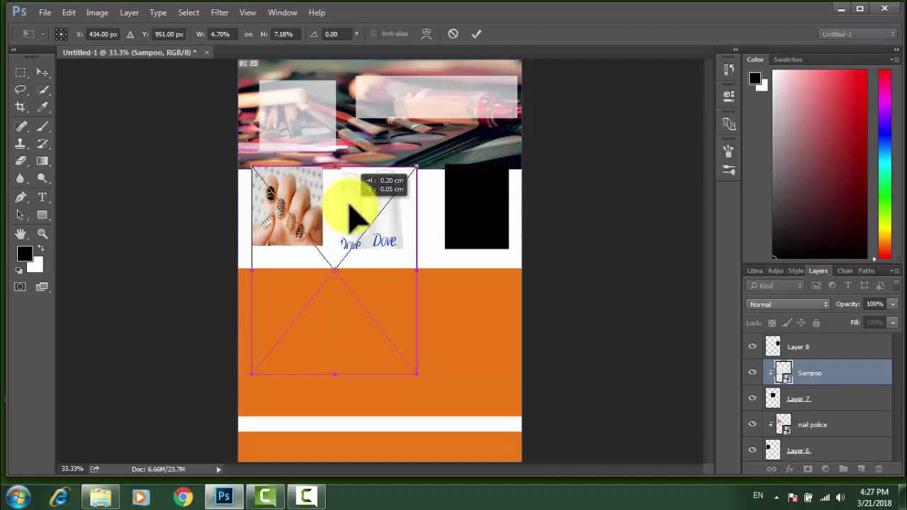
pyautogui.moveTo(252, 374); pyautogui.dragTo(347, 269)
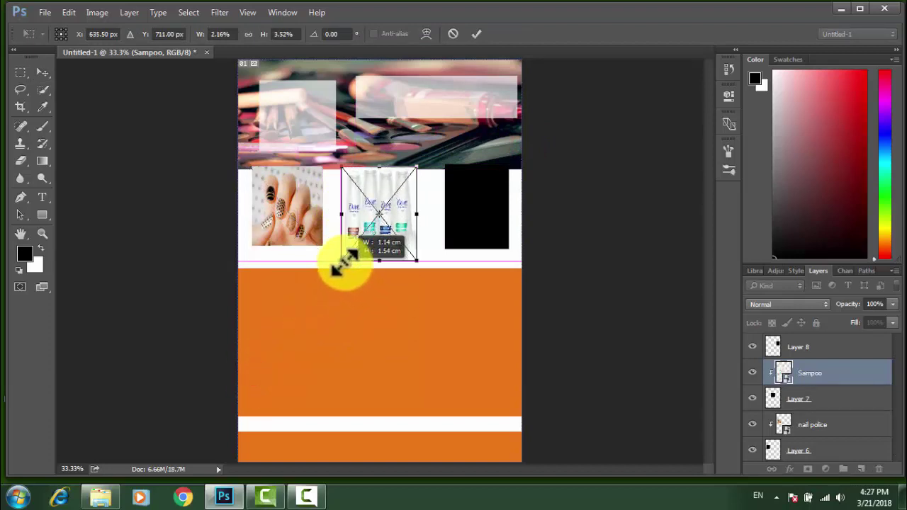
pyautogui.moveTo(347, 268); pyautogui.dragTo(342, 248)
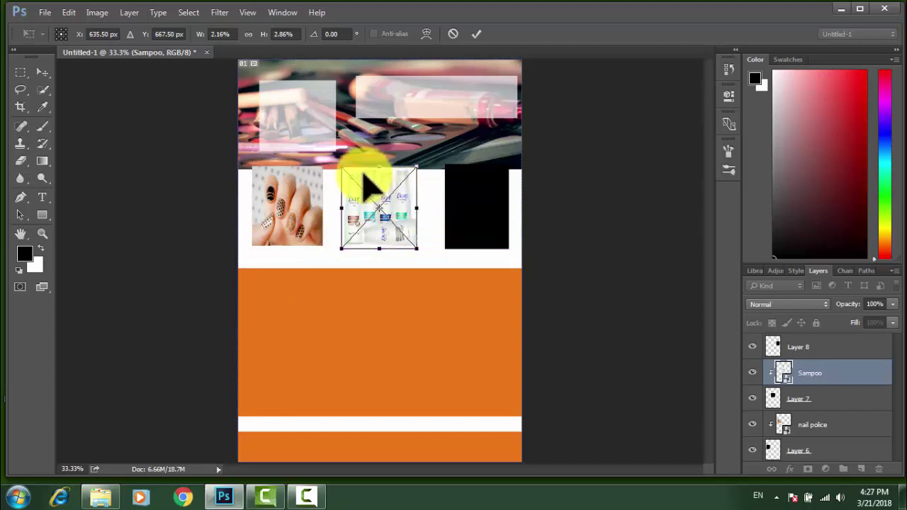
pyautogui.moveTo(341, 168); pyautogui.dragTo(341, 170)
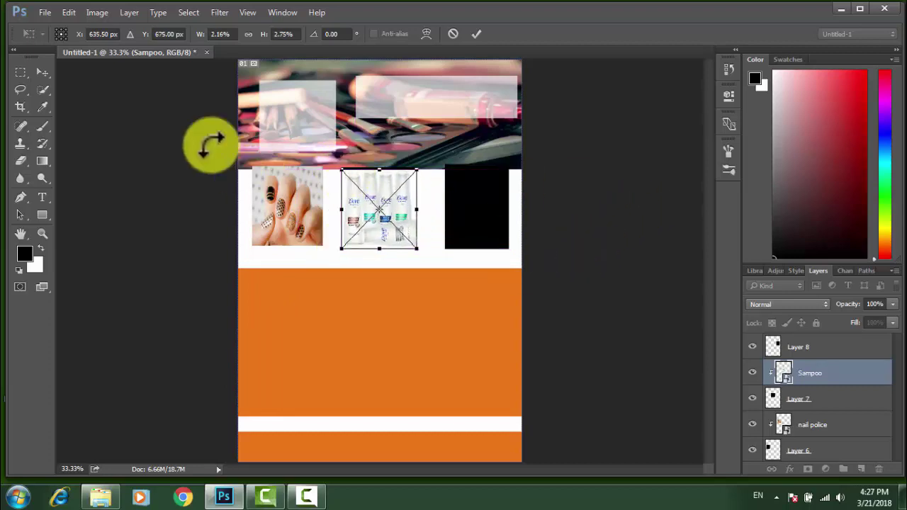
pyautogui.click(44, 73)
pyautogui.click(397, 199)
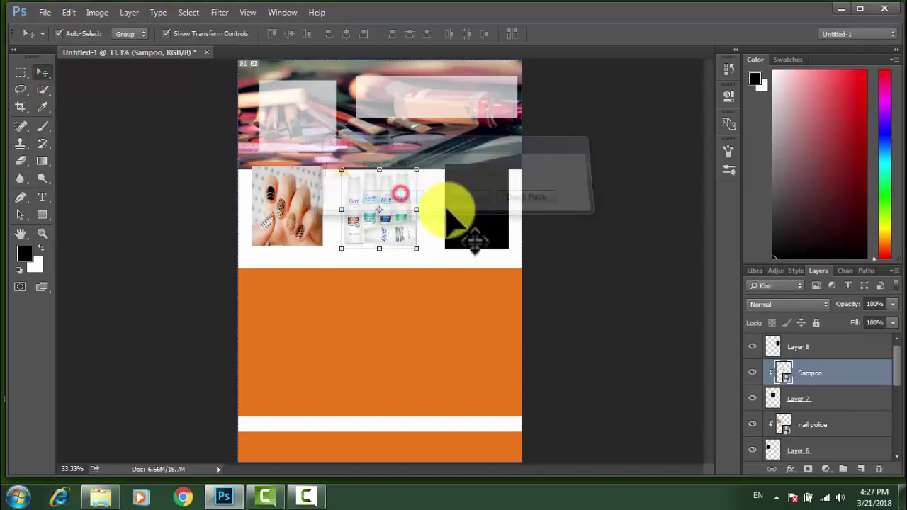
pyautogui.click(471, 219)
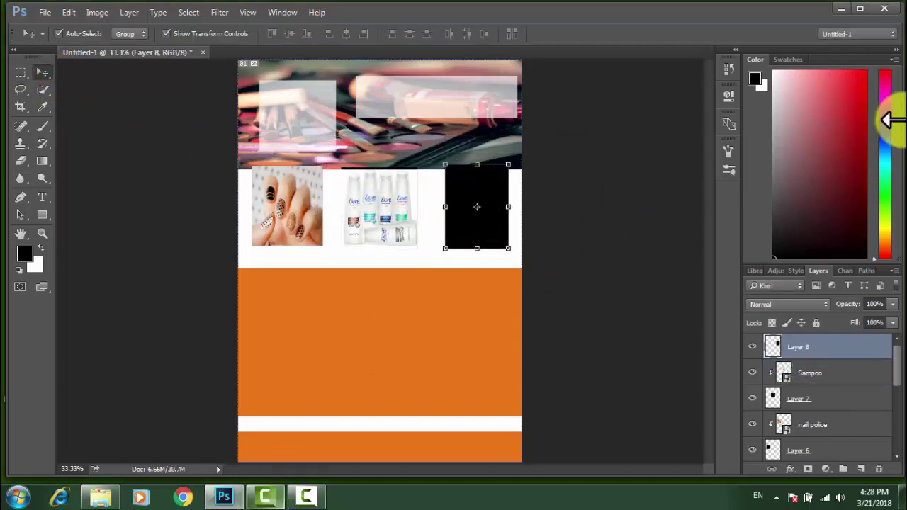
# Bring the Face powder photo from the desktop into the layout and clip it to the right black box.
pyautogui.click(841, 10)
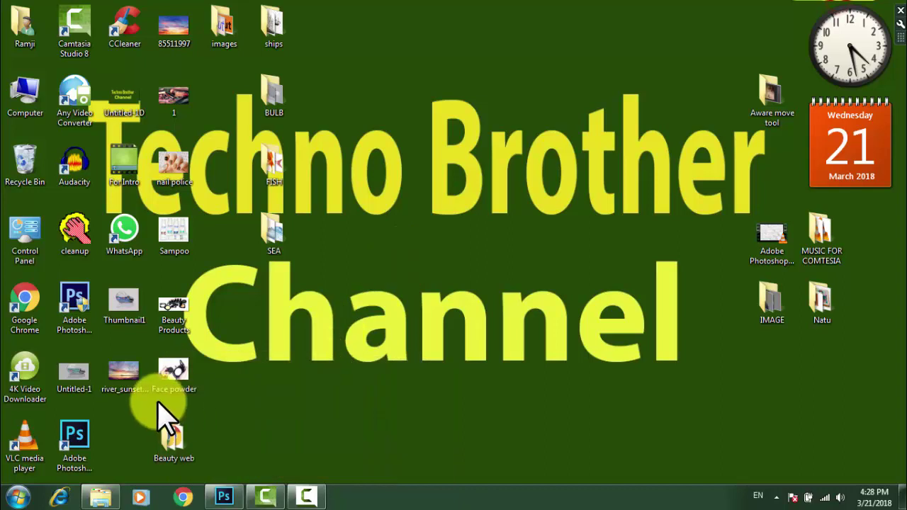
pyautogui.moveTo(174, 375); pyautogui.dragTo(185, 393)
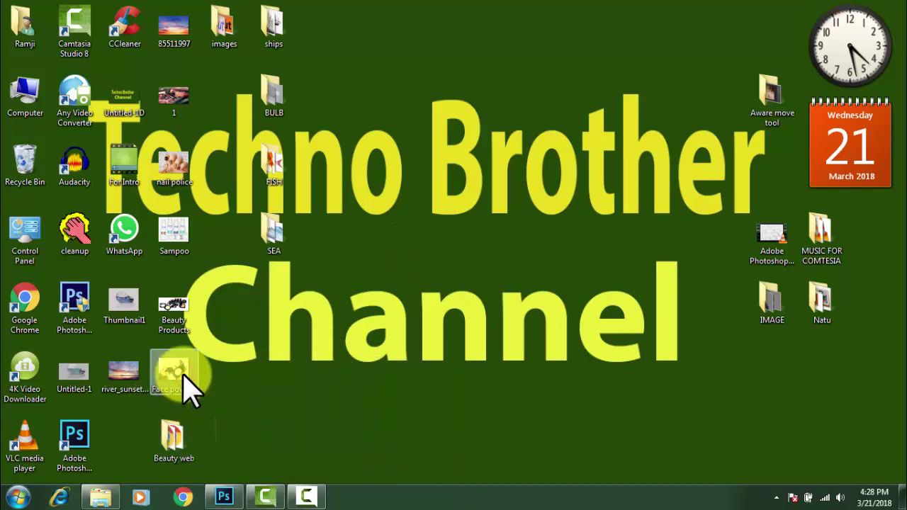
pyautogui.moveTo(186, 393); pyautogui.dragTo(237, 500)
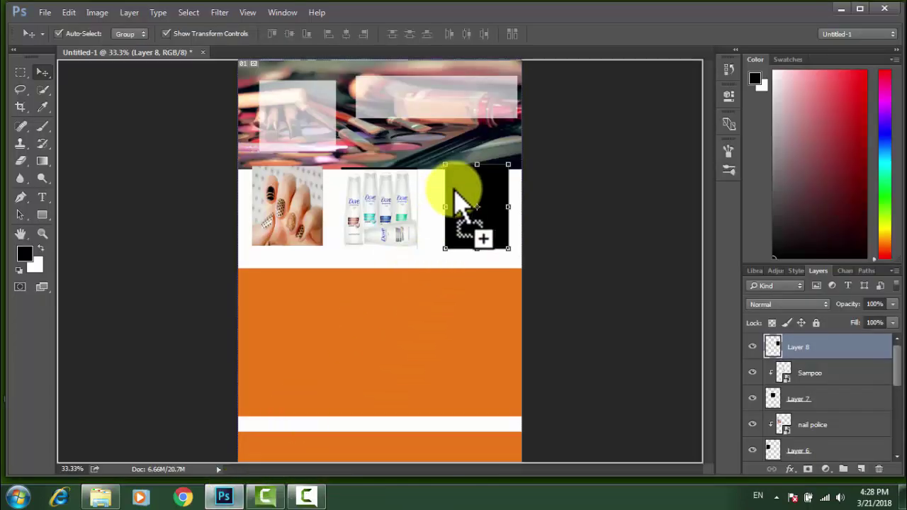
pyautogui.moveTo(237, 500); pyautogui.dragTo(461, 203)
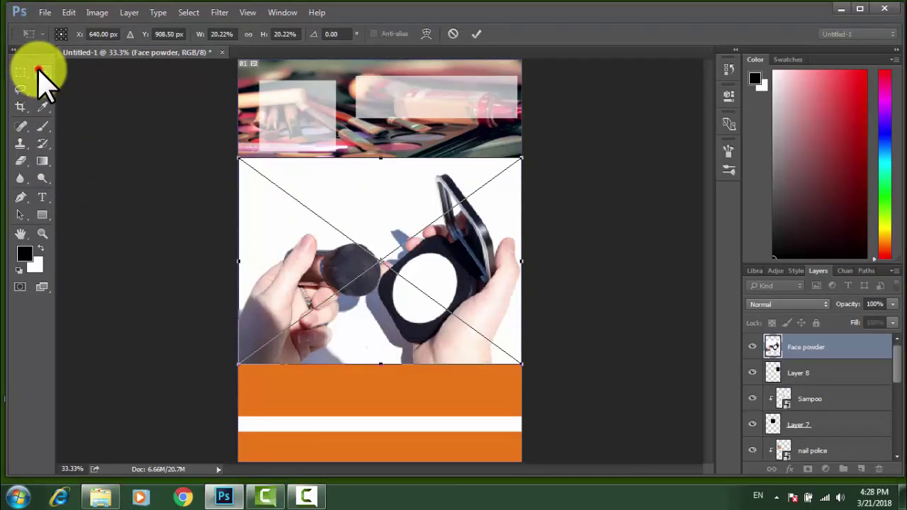
pyautogui.click(39, 72)
pyautogui.click(397, 197)
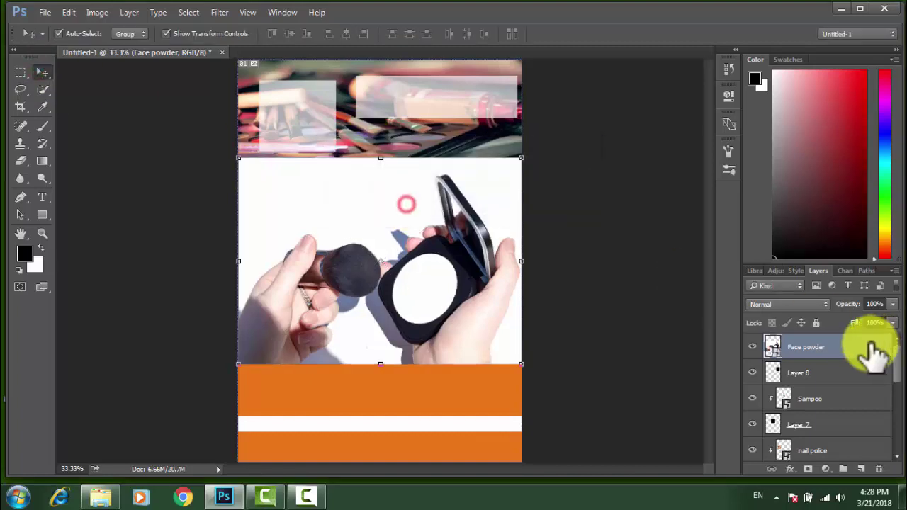
pyautogui.rightClick(818, 350)
pyautogui.click(666, 350)
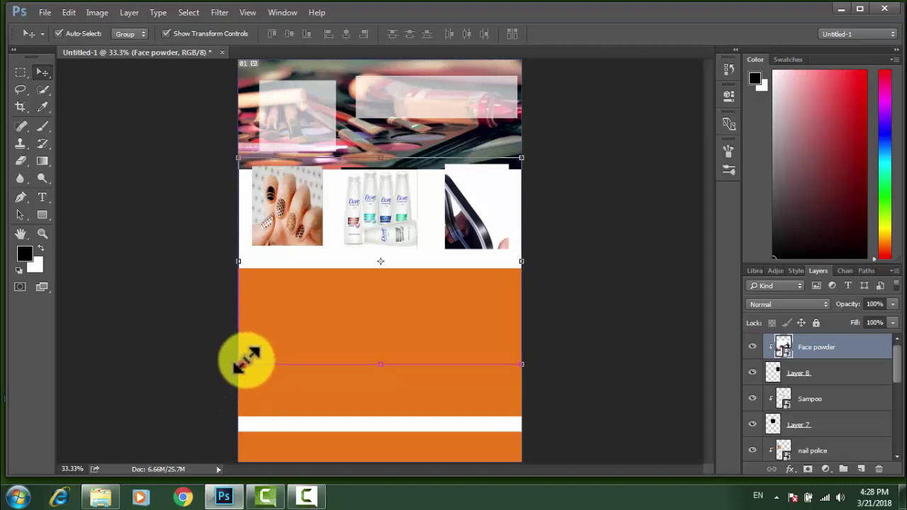
# Resize the Face powder photo to fit the right product box and apply the placement.
pyautogui.moveTo(242, 365); pyautogui.dragTo(445, 268)
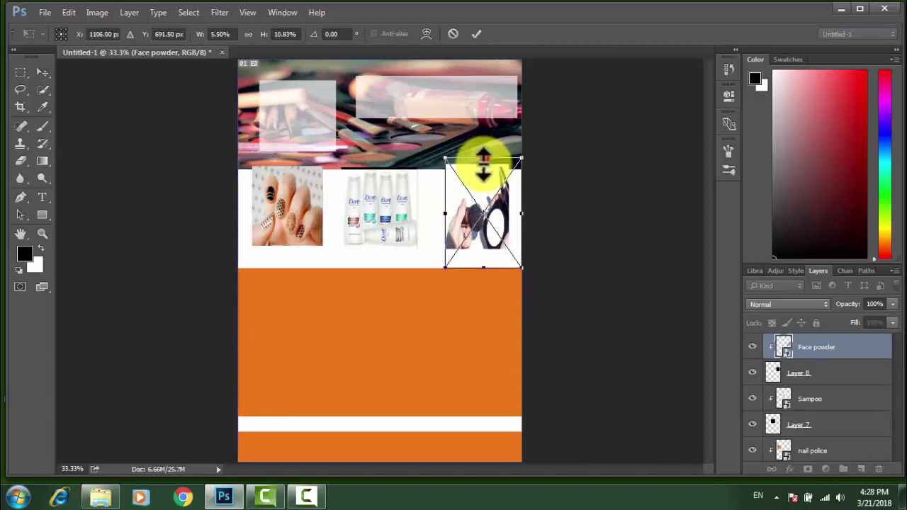
pyautogui.moveTo(483, 159); pyautogui.dragTo(483, 167)
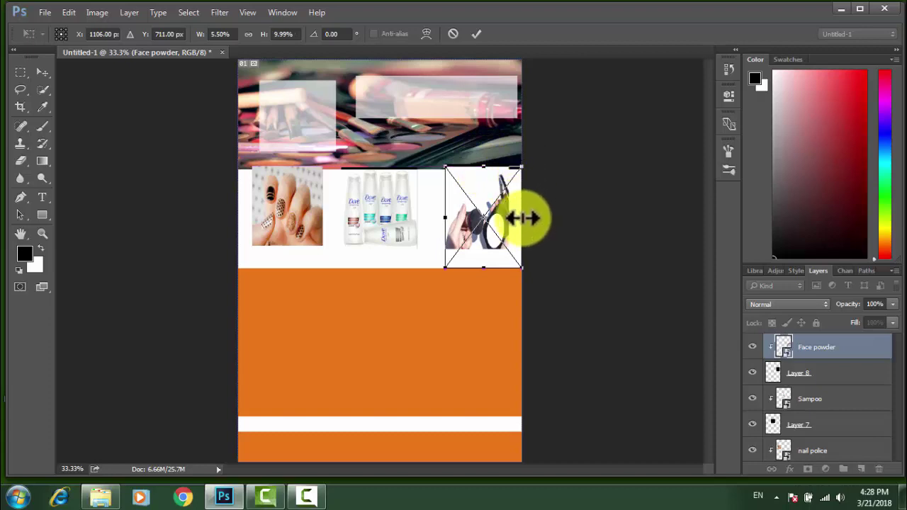
pyautogui.moveTo(521, 218)
pyautogui.mouseDown()
pyautogui.moveTo(497, 216)
pyautogui.moveTo(508, 216)
pyautogui.mouseUp()
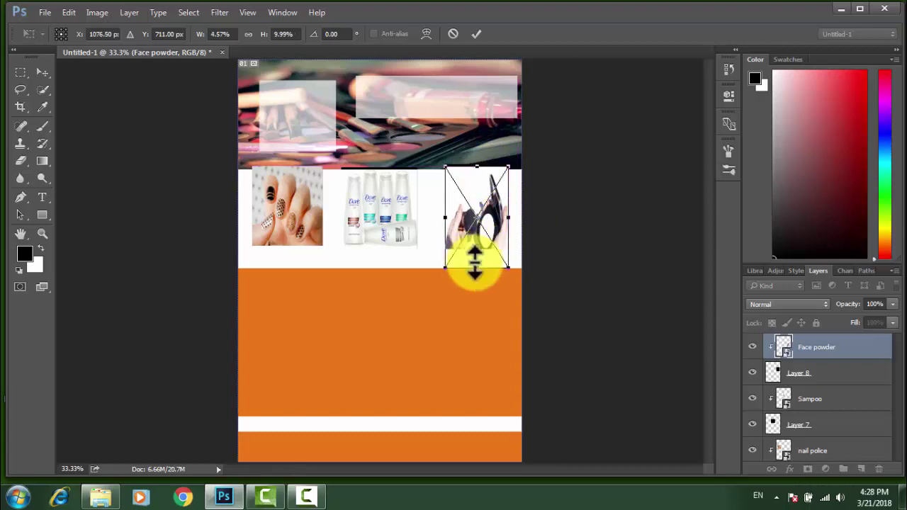
pyautogui.moveTo(474, 267)
pyautogui.mouseDown()
pyautogui.moveTo(479, 235)
pyautogui.moveTo(479, 247)
pyautogui.mouseUp()
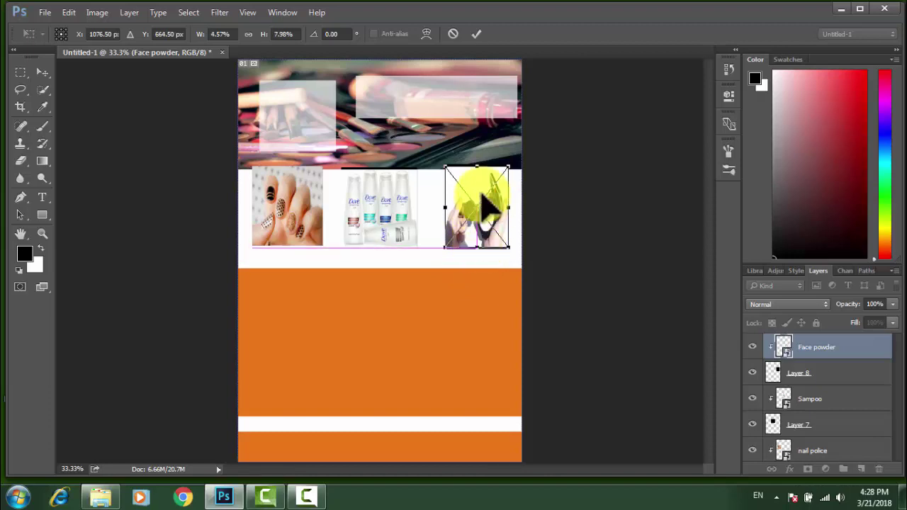
pyautogui.moveTo(479, 168); pyautogui.dragTo(478, 165)
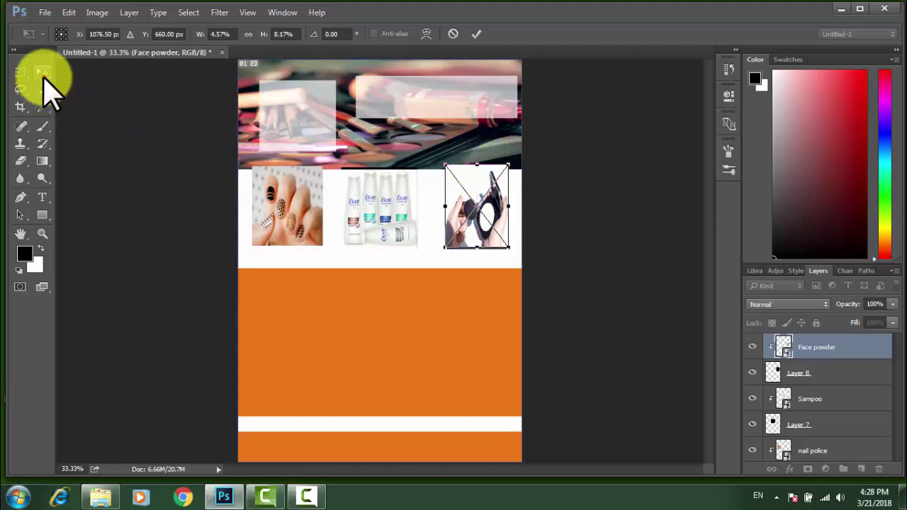
pyautogui.click(43, 73)
pyautogui.click(391, 197)
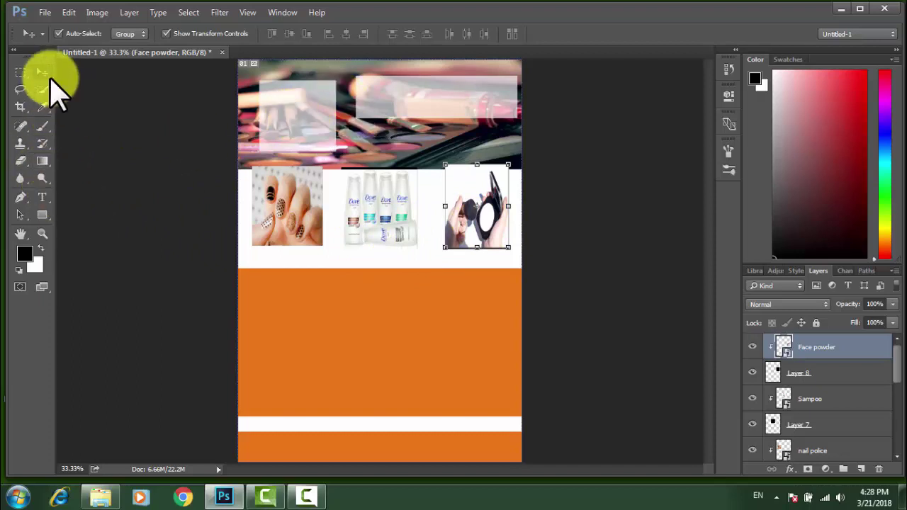
# Type a Beauty heading at the header's left and set it in Myriad Pro Bold.
pyautogui.click(288, 126)
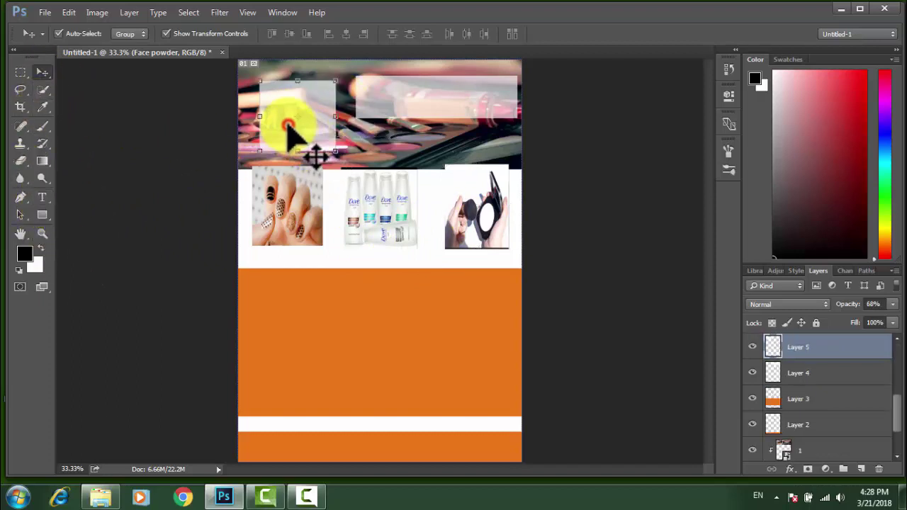
pyautogui.click(42, 197)
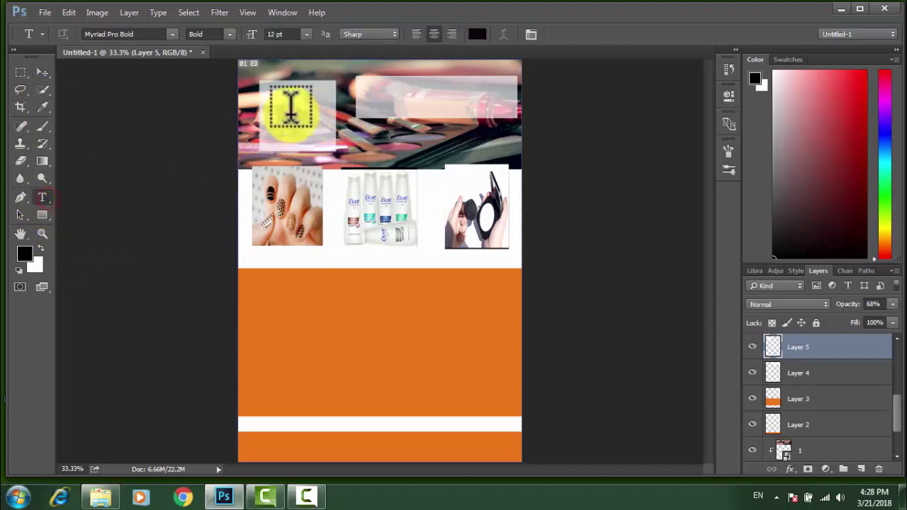
pyautogui.click(265, 115)
pyautogui.write('Bea')
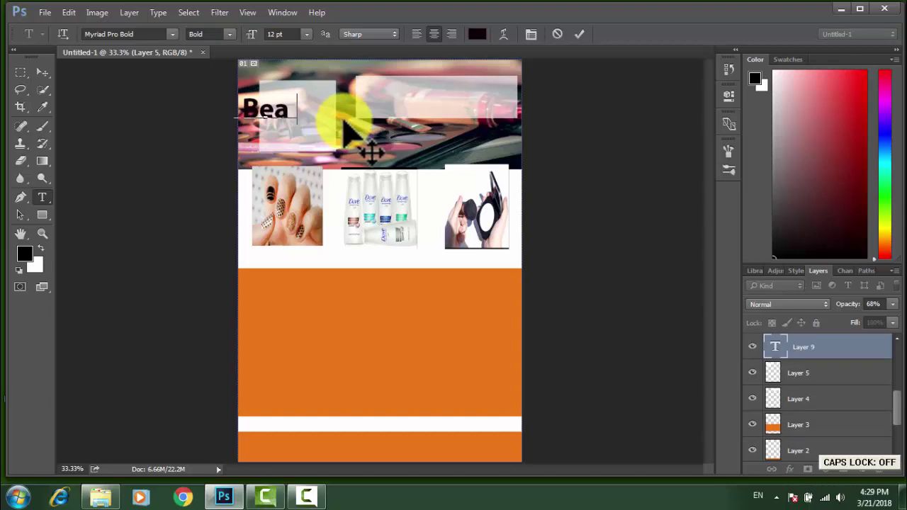
pyautogui.write('uty')
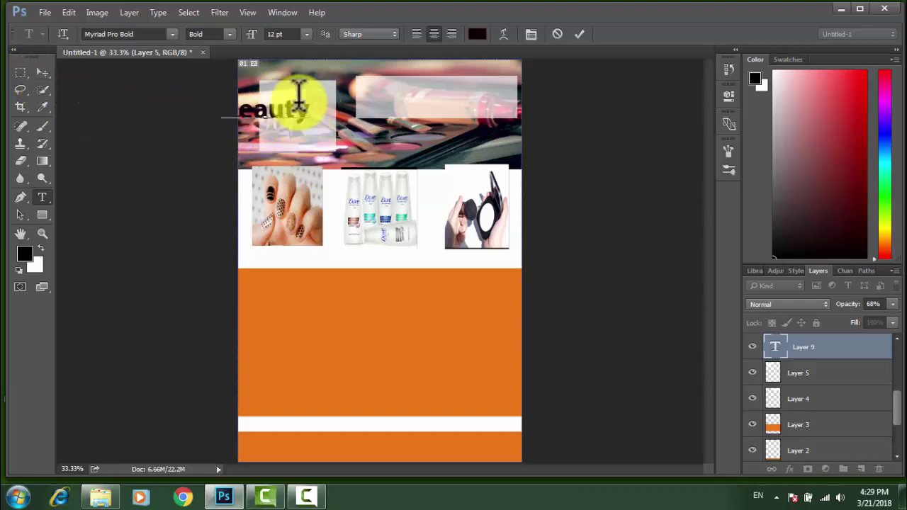
pyautogui.moveTo(308, 97); pyautogui.dragTo(222, 110)
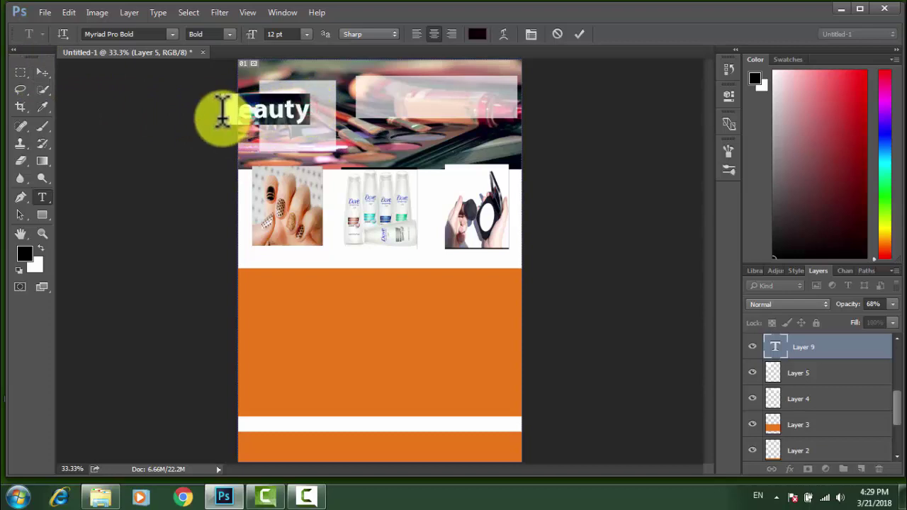
pyautogui.click(170, 33)
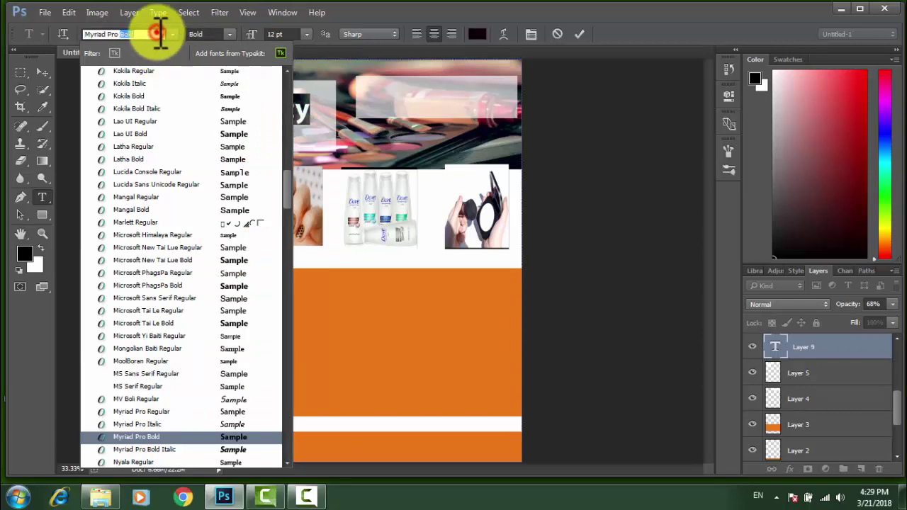
pyautogui.click(162, 33)
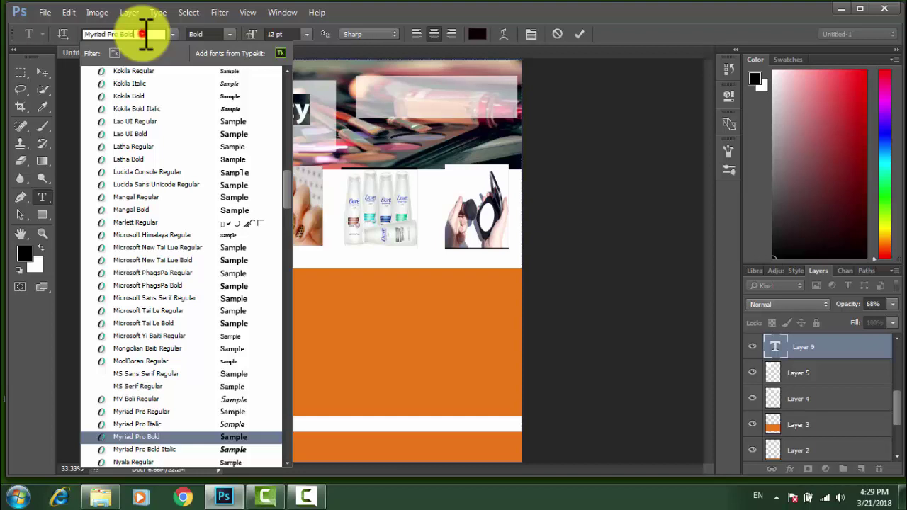
pyautogui.click(173, 34)
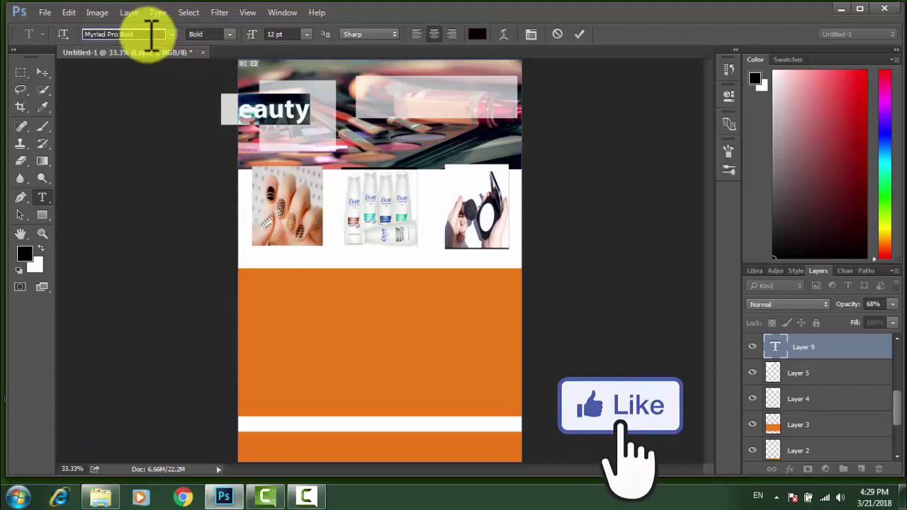
pyautogui.press('Return')
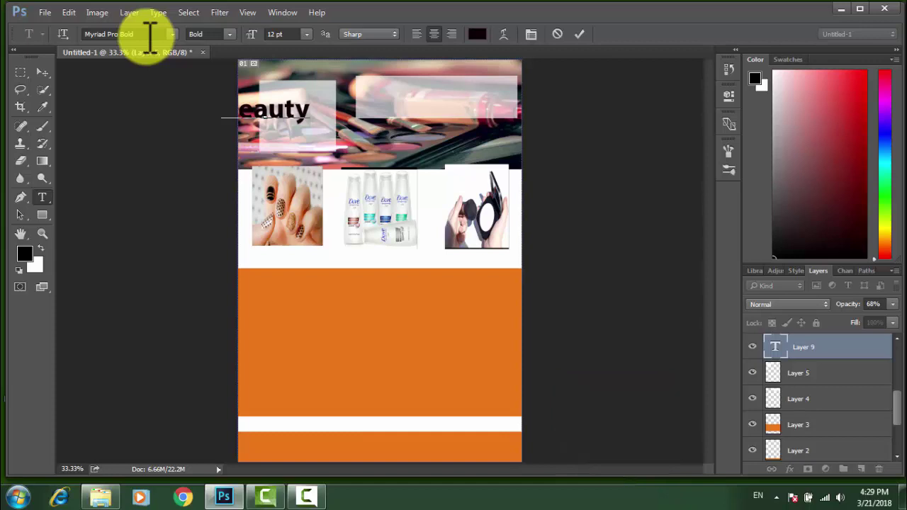
# Scale the Beauty heading to about 71.25% × 98.73% to fit the header's left box.
pyautogui.click(41, 72)
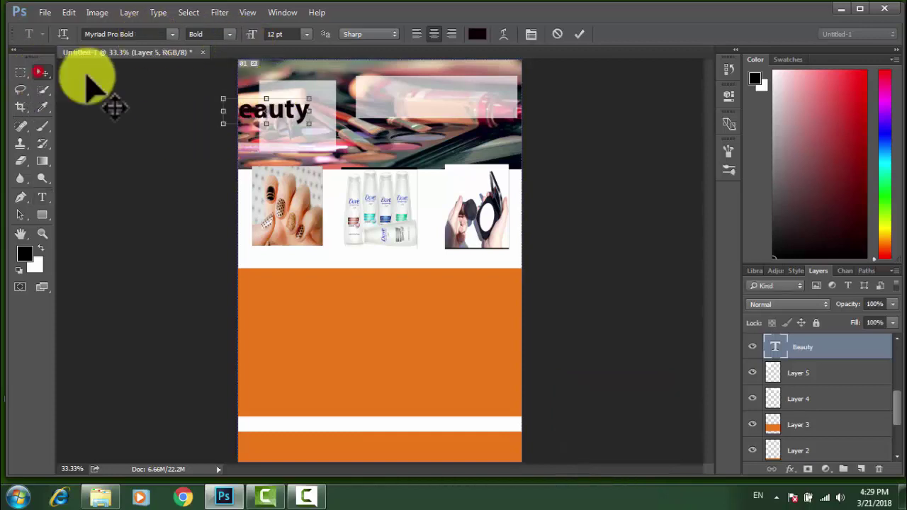
pyautogui.moveTo(223, 111); pyautogui.dragTo(260, 112)
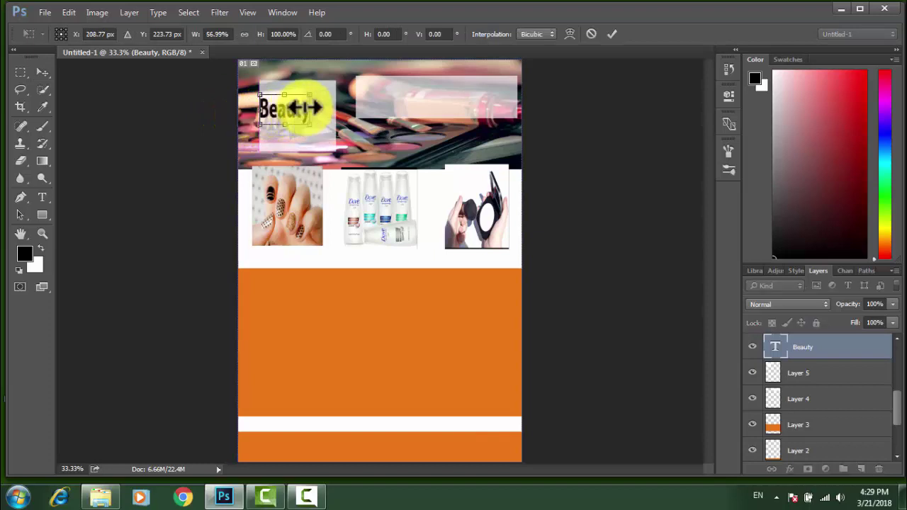
pyautogui.moveTo(309, 109); pyautogui.dragTo(328, 109)
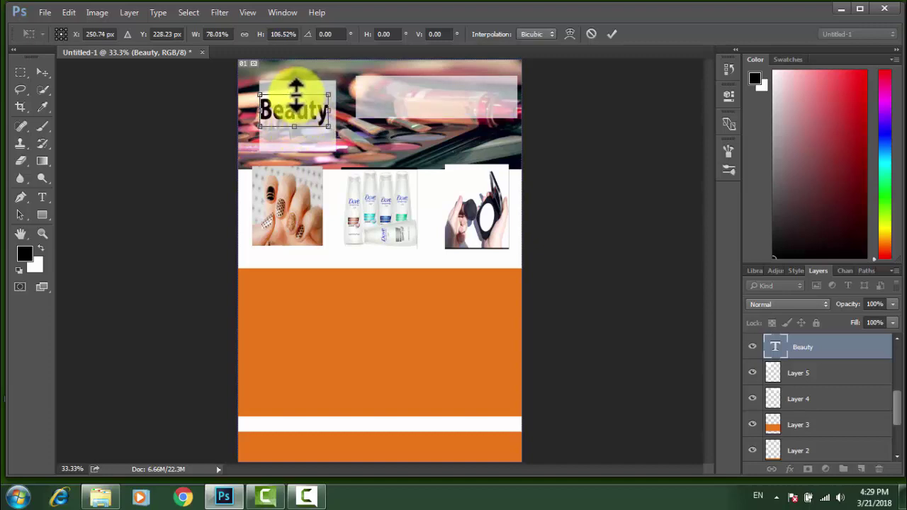
pyautogui.moveTo(294, 94); pyautogui.dragTo(294, 89)
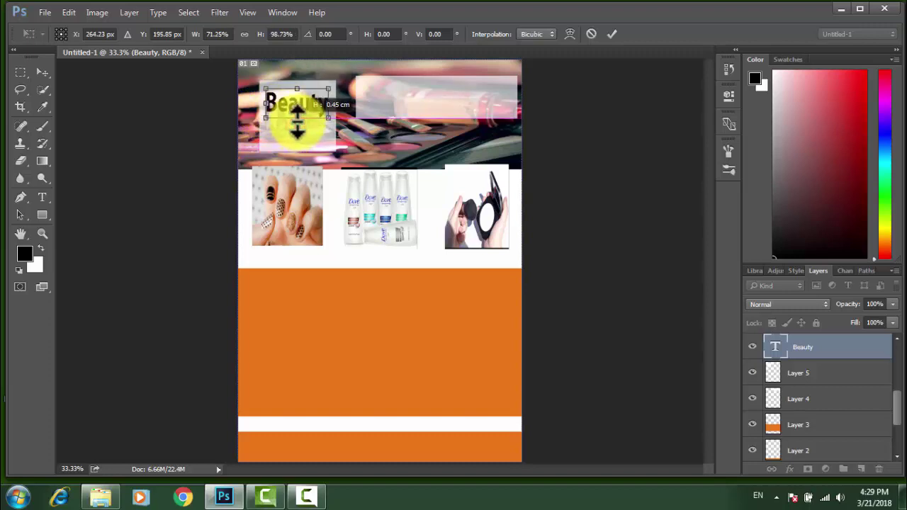
pyautogui.moveTo(297, 117); pyautogui.dragTo(296, 118)
pyautogui.click(44, 71)
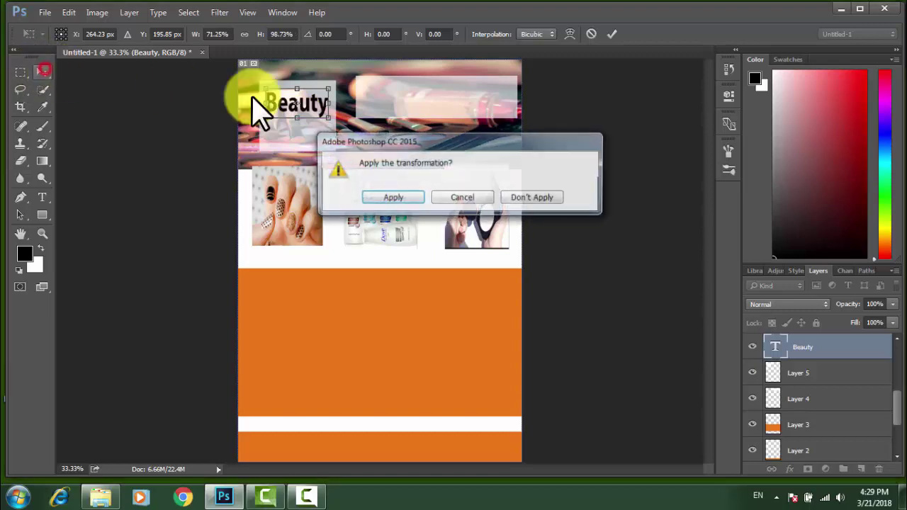
pyautogui.click(394, 197)
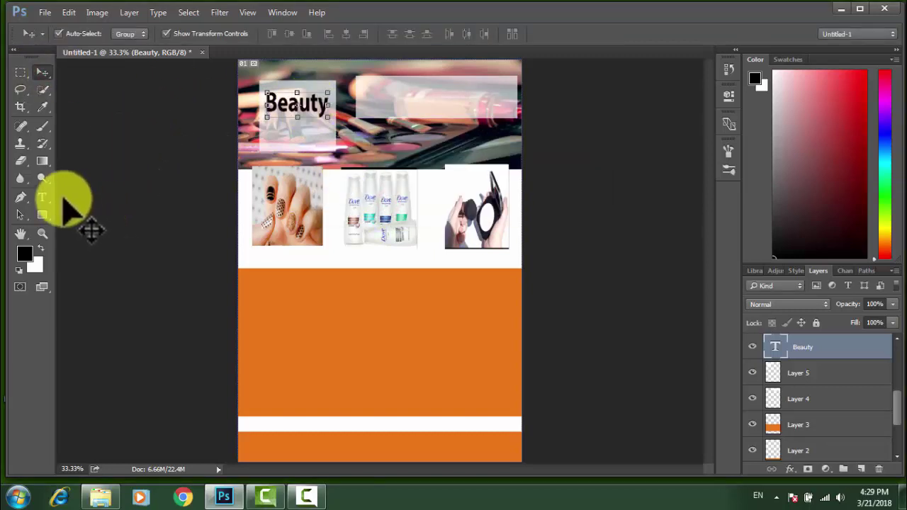
pyautogui.click(42, 199)
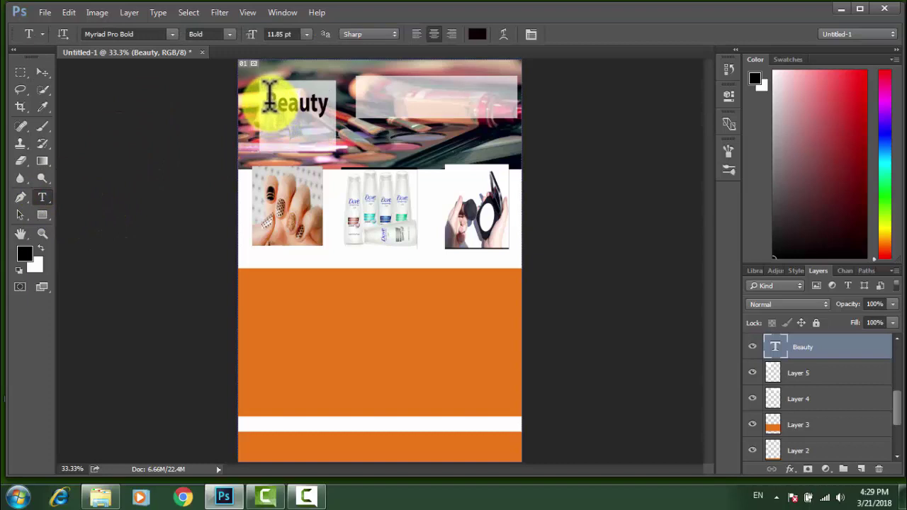
pyautogui.moveTo(268, 99); pyautogui.dragTo(330, 103)
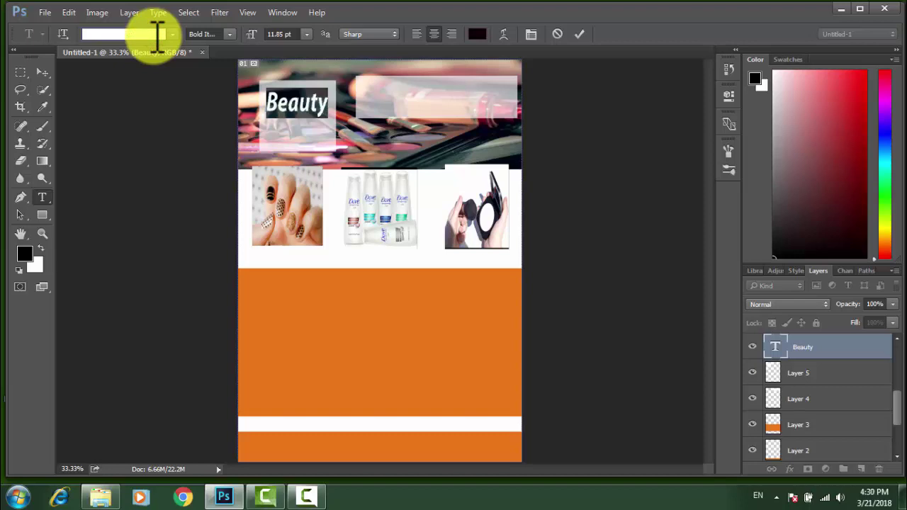
# Set the Beauty heading to Palatino Linotype Regular in blue.
pyautogui.write('pe Regu...')
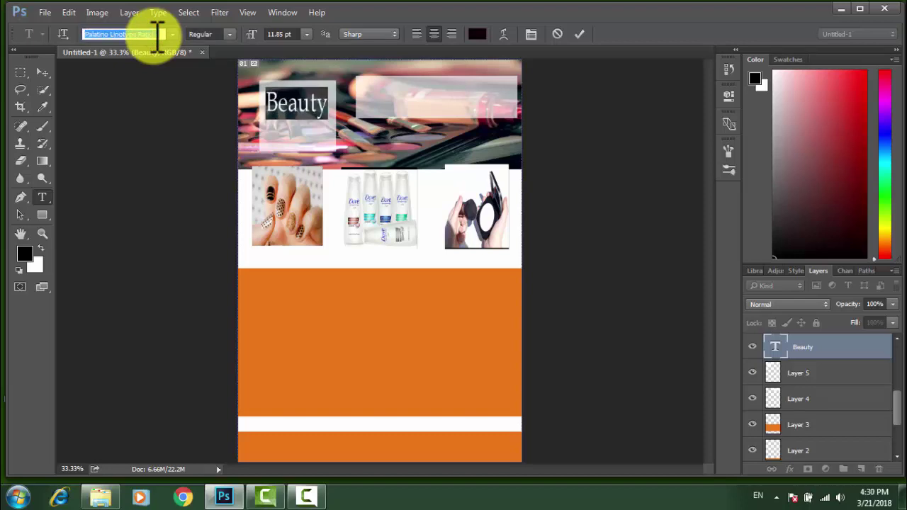
pyautogui.click(476, 34)
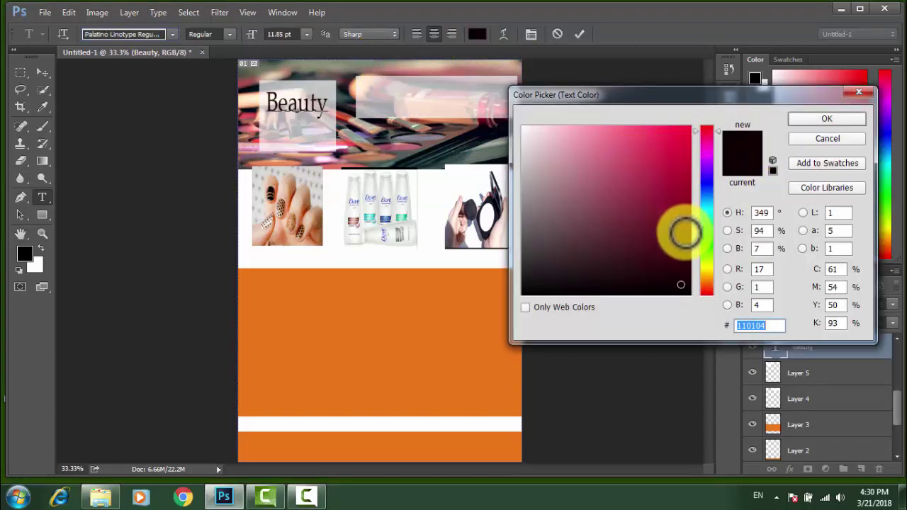
pyautogui.click(706, 184)
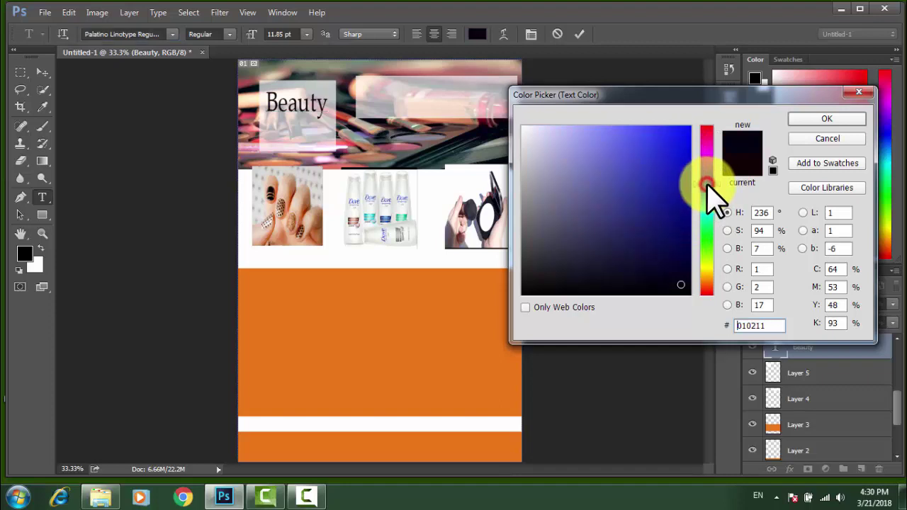
pyautogui.click(658, 138)
pyautogui.click(826, 119)
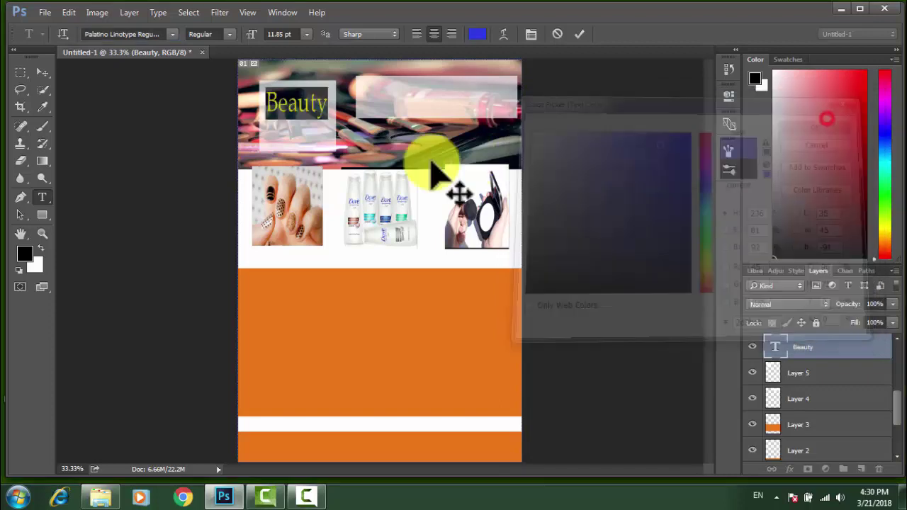
pyautogui.click(42, 72)
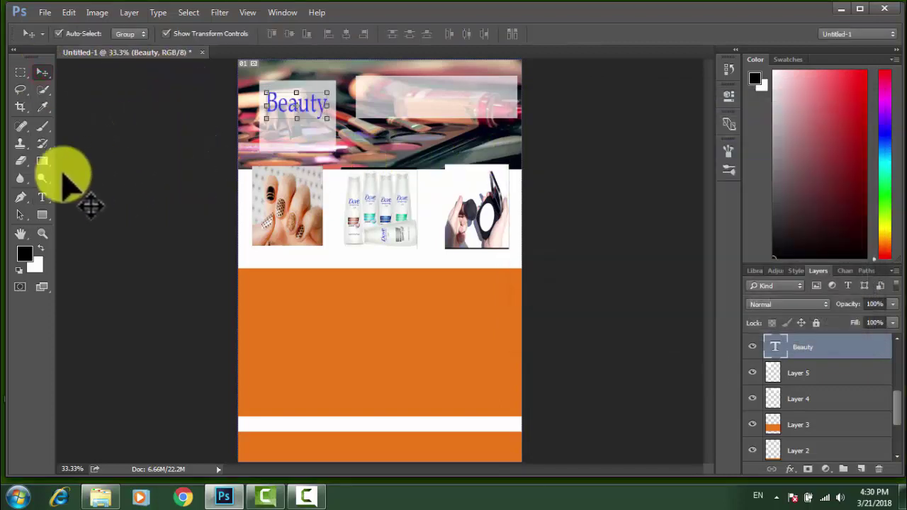
# Type Product beneath Beauty and stretch it to about 61.78% × 102.76%.
pyautogui.click(42, 197)
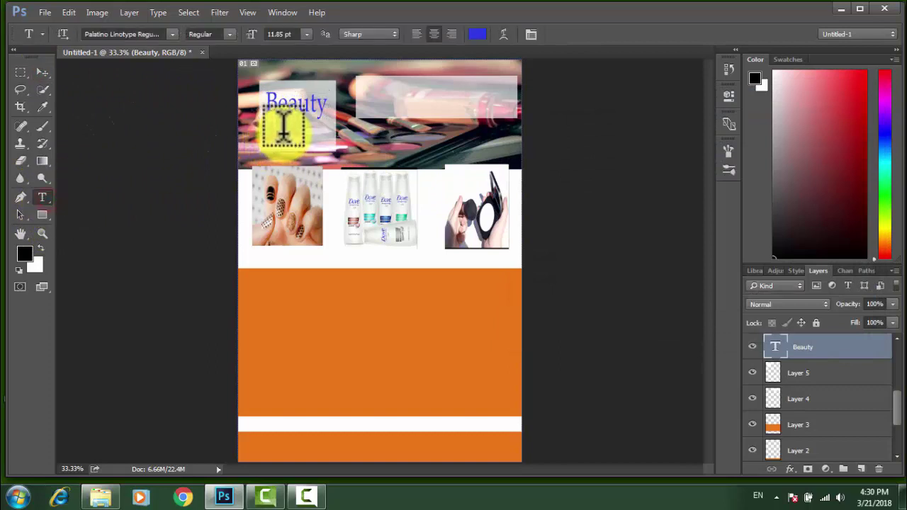
pyautogui.click(267, 132)
pyautogui.write('roduct')
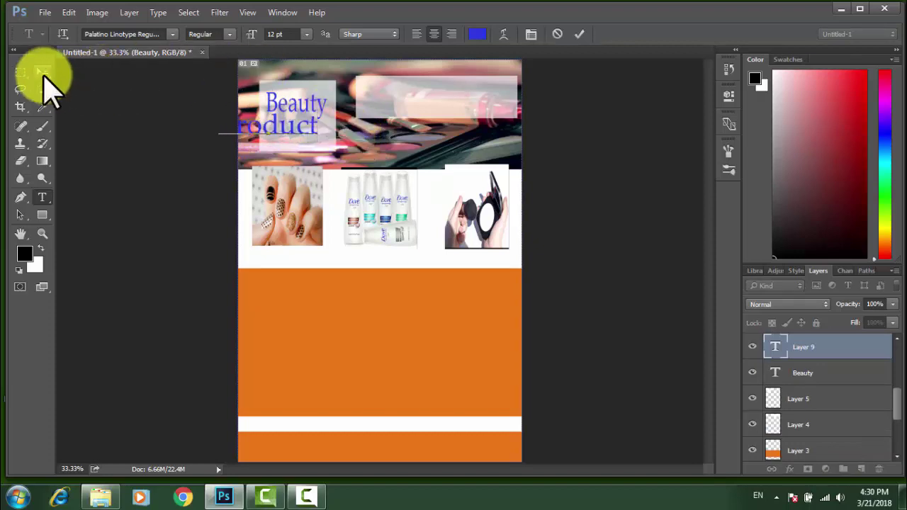
pyautogui.click(43, 72)
pyautogui.moveTo(264, 131)
pyautogui.mouseDown()
pyautogui.moveTo(211, 123)
pyautogui.moveTo(322, 128)
pyautogui.mouseUp()
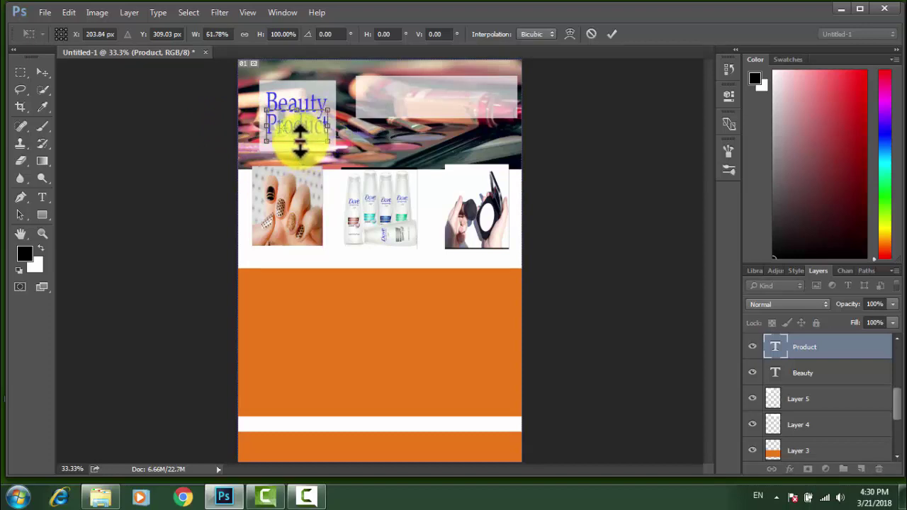
pyautogui.moveTo(299, 140); pyautogui.dragTo(298, 151)
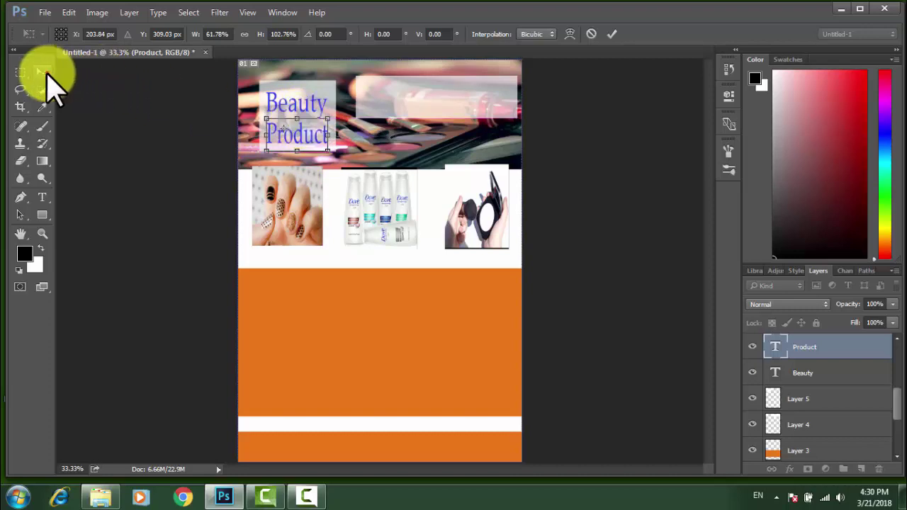
pyautogui.click(43, 73)
pyautogui.click(388, 197)
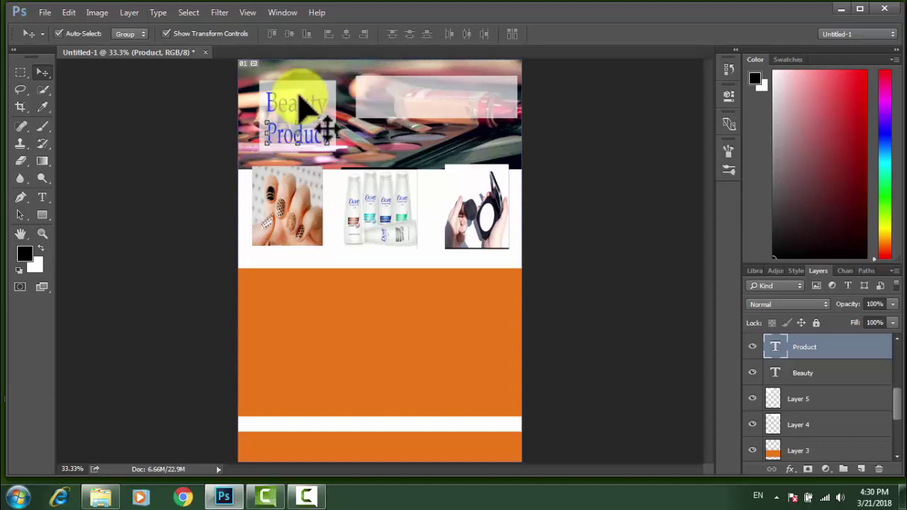
# Type the navigation text 'Home About Us Contact' in the header banner's right box.
pyautogui.click(393, 100)
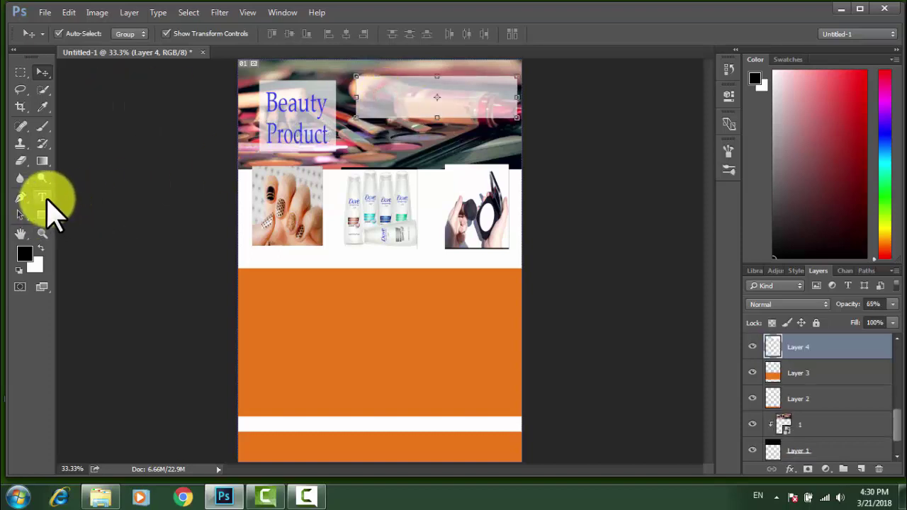
pyautogui.click(42, 198)
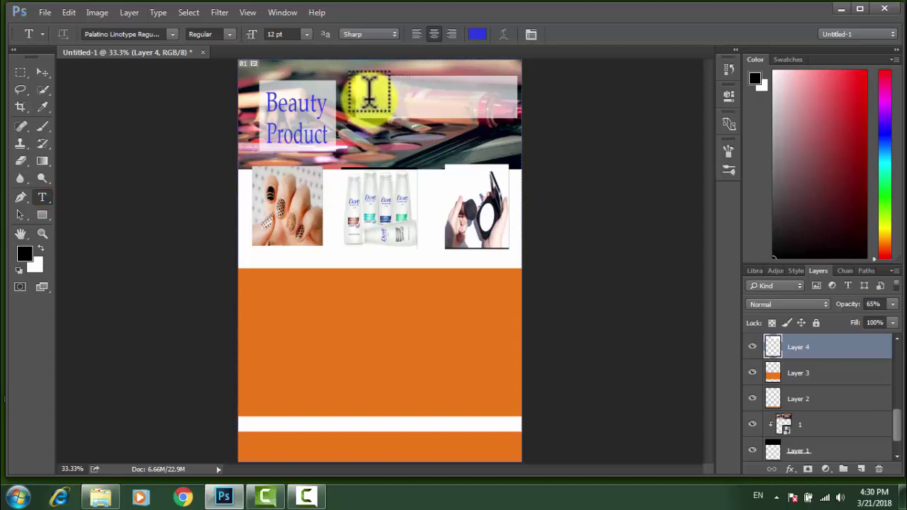
pyautogui.click(363, 94)
pyautogui.write('Home About')
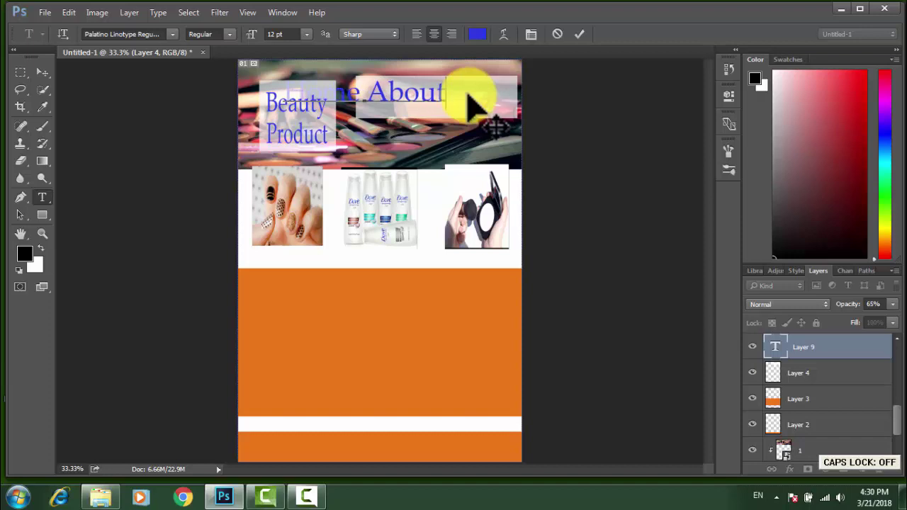
pyautogui.write('U')
pyautogui.press('capslock')
pyautogui.write('s')
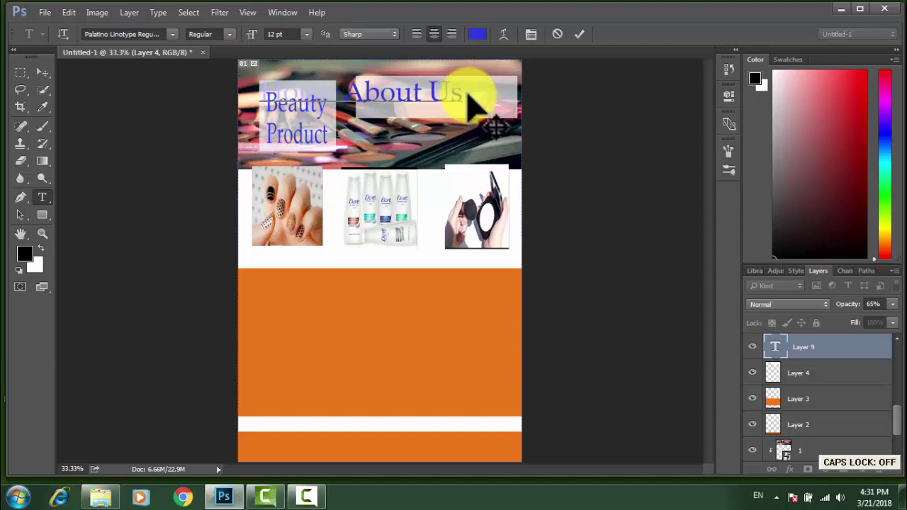
pyautogui.write(' C')
pyautogui.press('capslock')
pyautogui.write('ont')
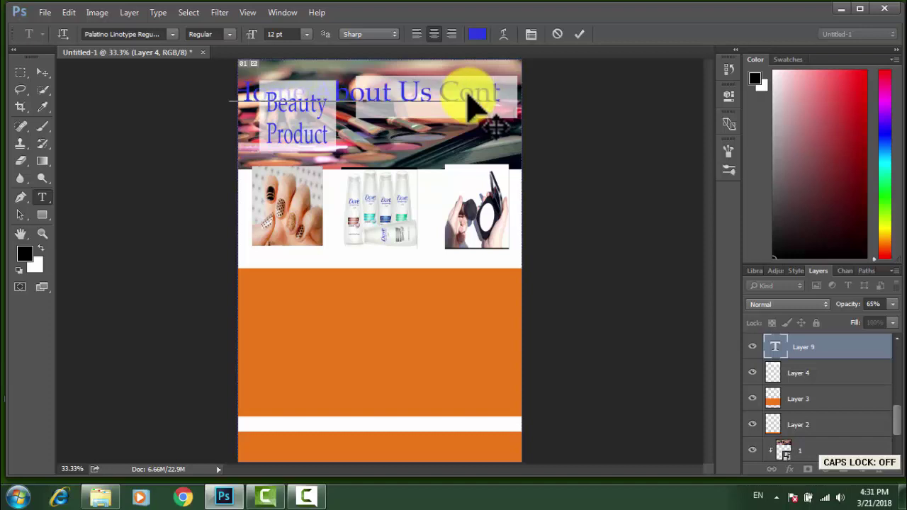
pyautogui.write('act')
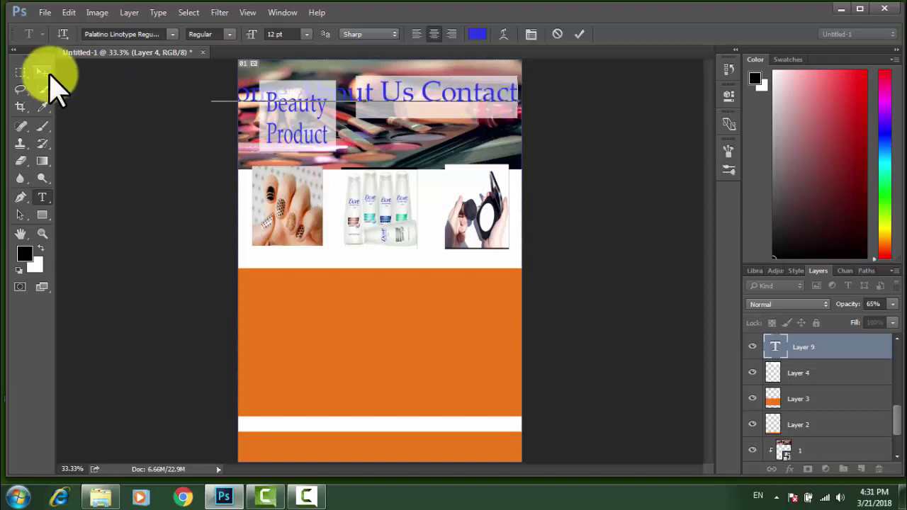
# Stretch the navigation text across the header banner and apply the transform.
pyautogui.click(44, 72)
pyautogui.moveTo(211, 91); pyautogui.dragTo(361, 104)
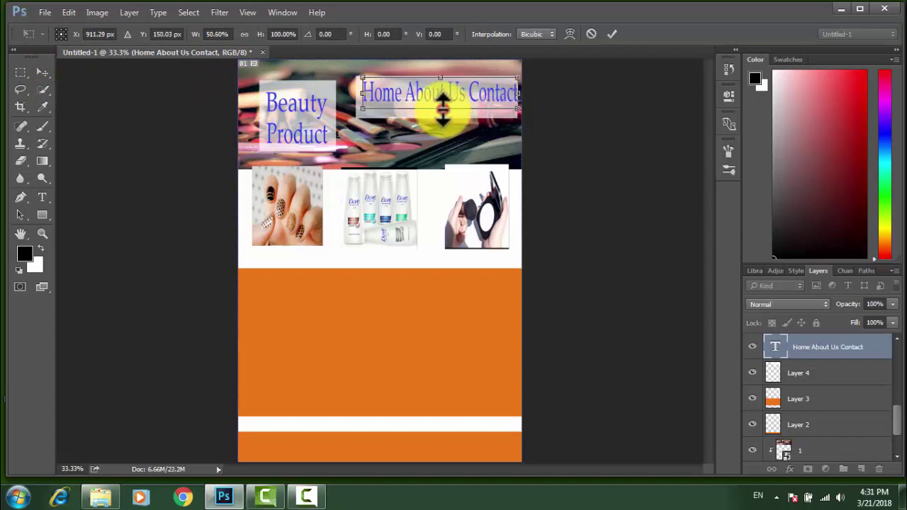
pyautogui.moveTo(442, 108); pyautogui.dragTo(441, 115)
pyautogui.moveTo(362, 95); pyautogui.dragTo(361, 99)
pyautogui.click(43, 73)
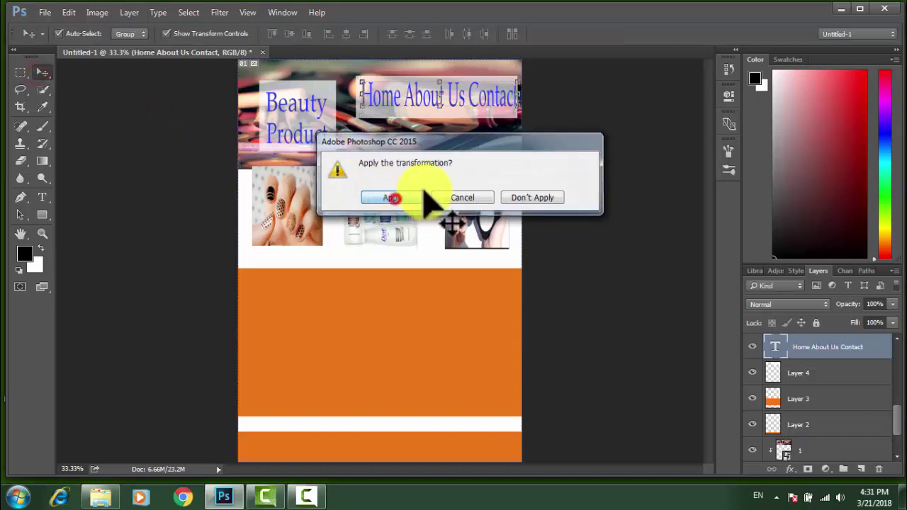
pyautogui.click(392, 198)
pyautogui.moveTo(894, 411); pyautogui.dragTo(898, 446)
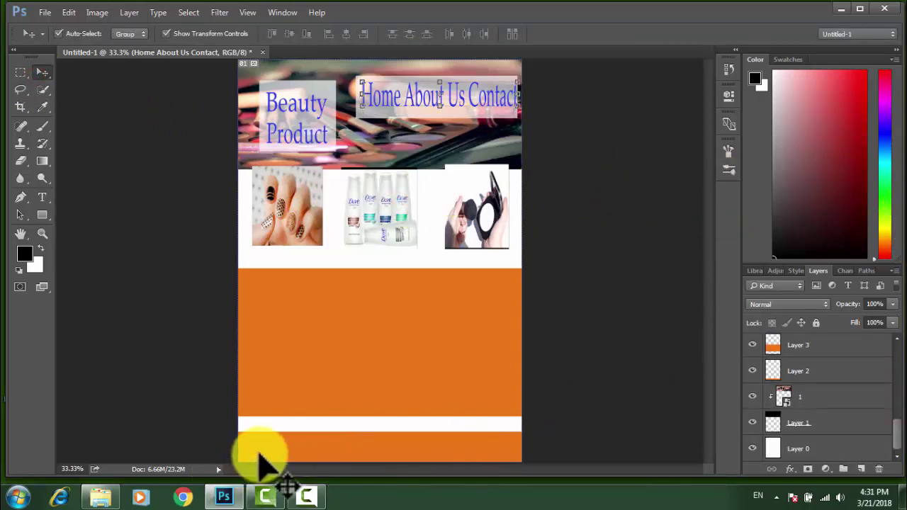
pyautogui.hotkey('ctrl', '+')
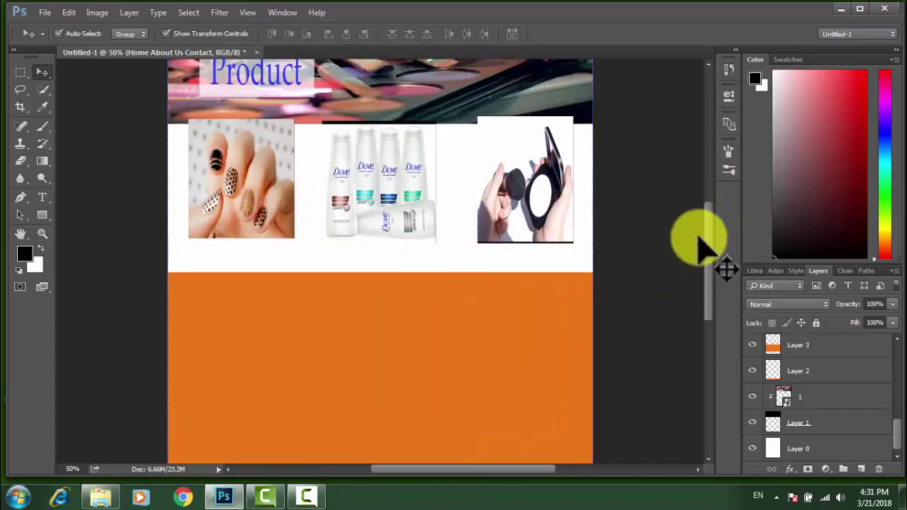
pyautogui.moveTo(708, 269); pyautogui.dragTo(709, 304)
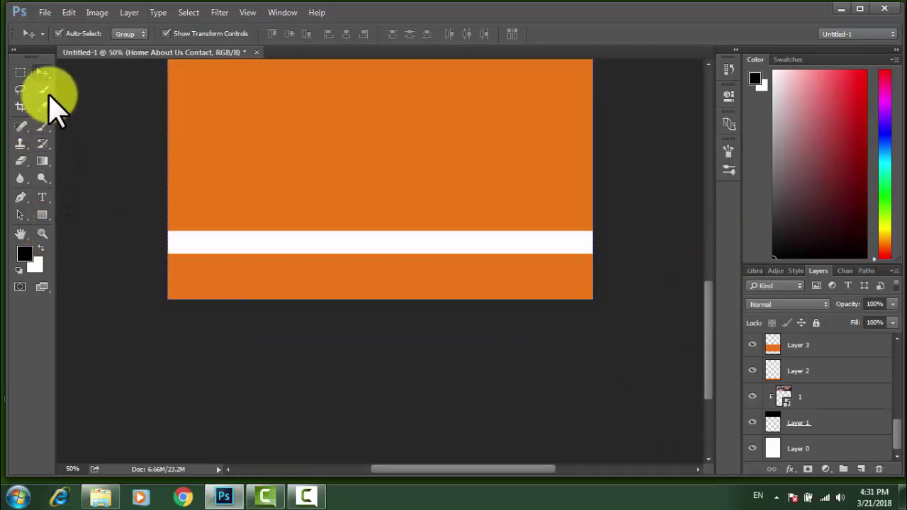
pyautogui.click(42, 196)
pyautogui.click(176, 284)
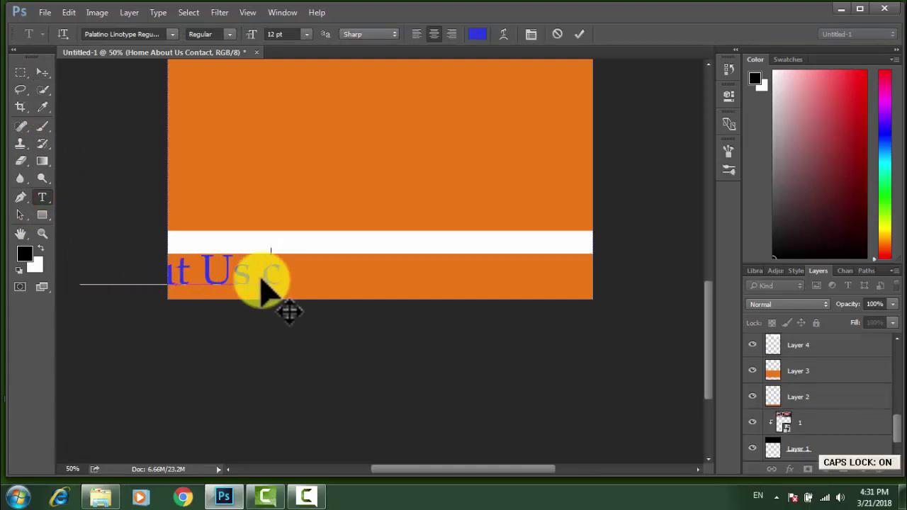
pyautogui.press('capslock')
pyautogui.write('ontact')
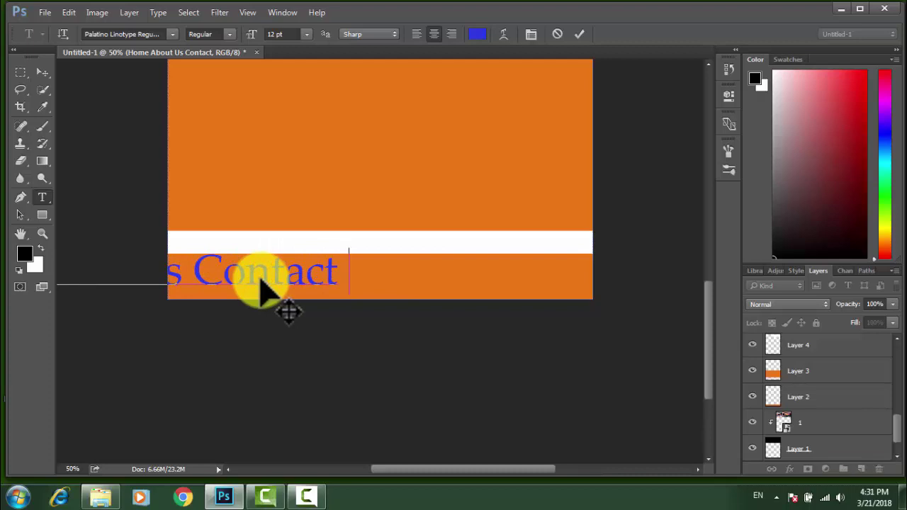
pyautogui.press('capslock')
pyautogui.write('T')
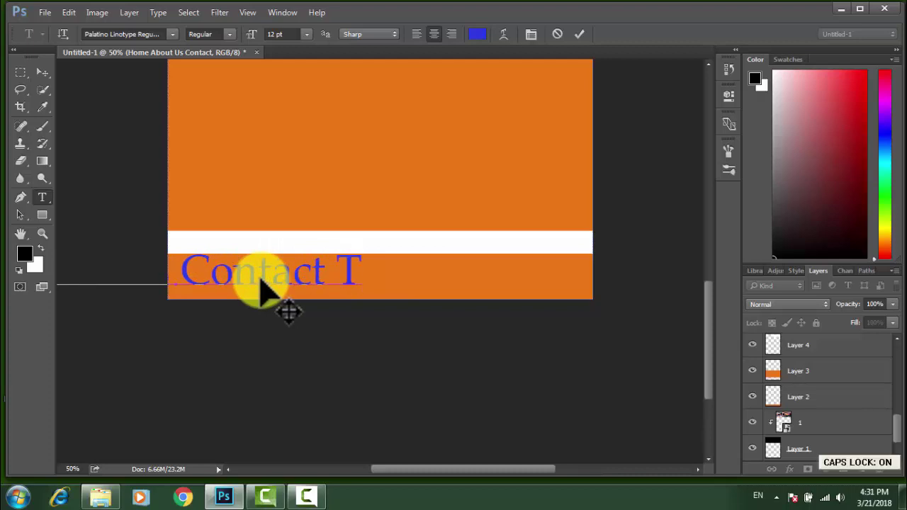
pyautogui.write('&C')
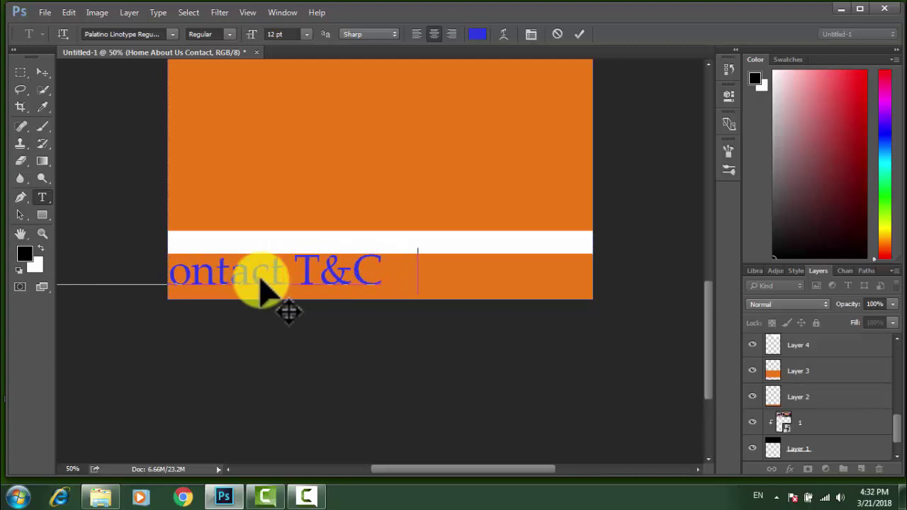
pyautogui.write('@')
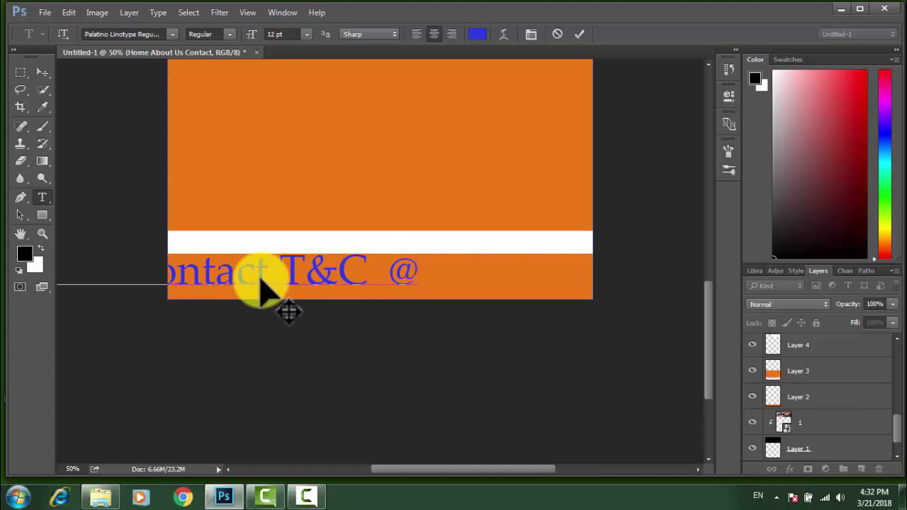
pyautogui.write('aL')
pyautogui.press('BackSpace')
pyautogui.press('BackSpace')
pyautogui.press('capslock')
pyautogui.write('All ')
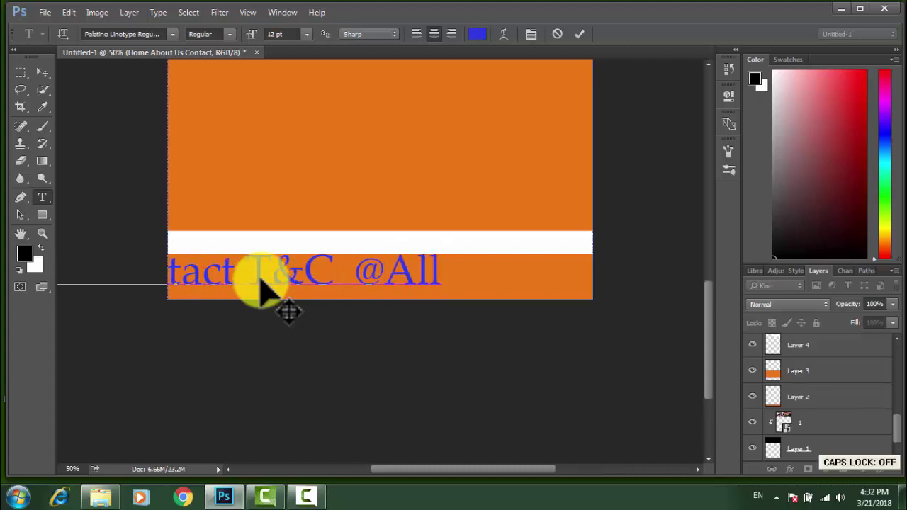
pyautogui.write('Right ')
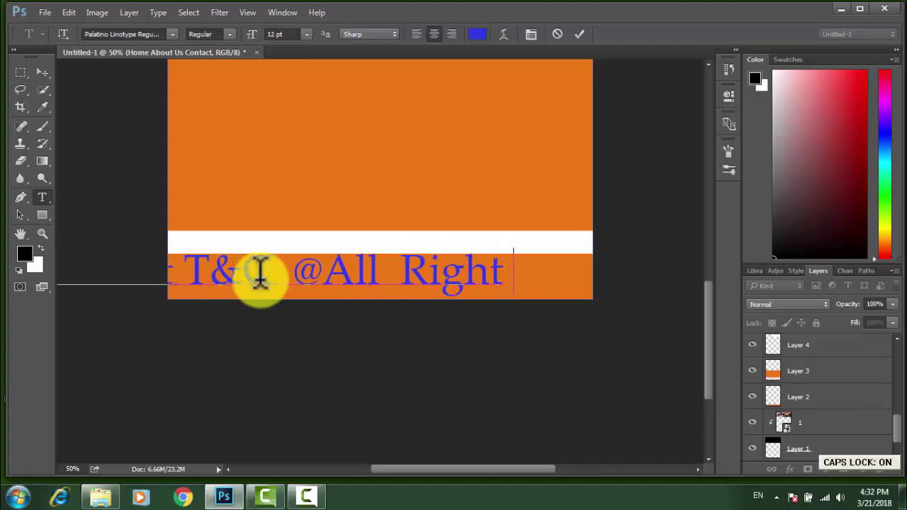
pyautogui.write('R')
pyautogui.press('capslock')
pyautogui.write('eserved')
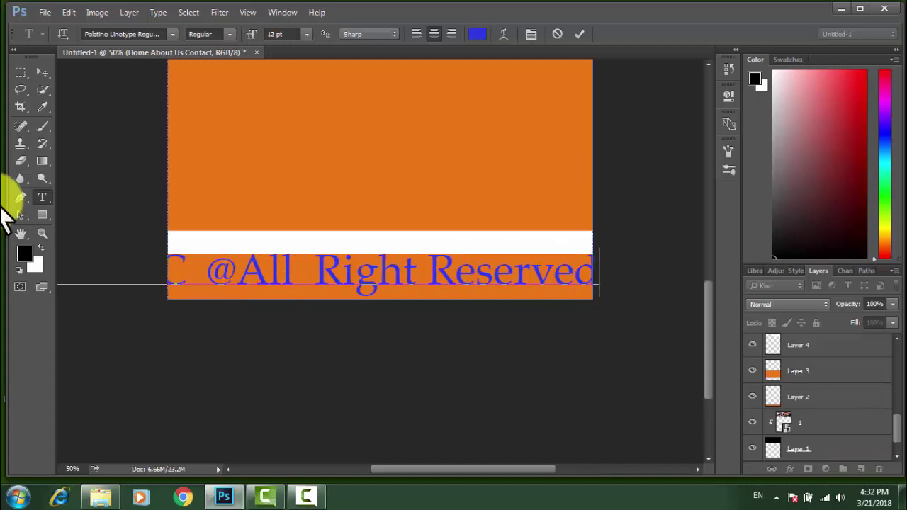
# Resize the footer text to span the orange footer bar and apply the transform.
pyautogui.click(42, 72)
pyautogui.moveTo(599, 273); pyautogui.dragTo(347, 282)
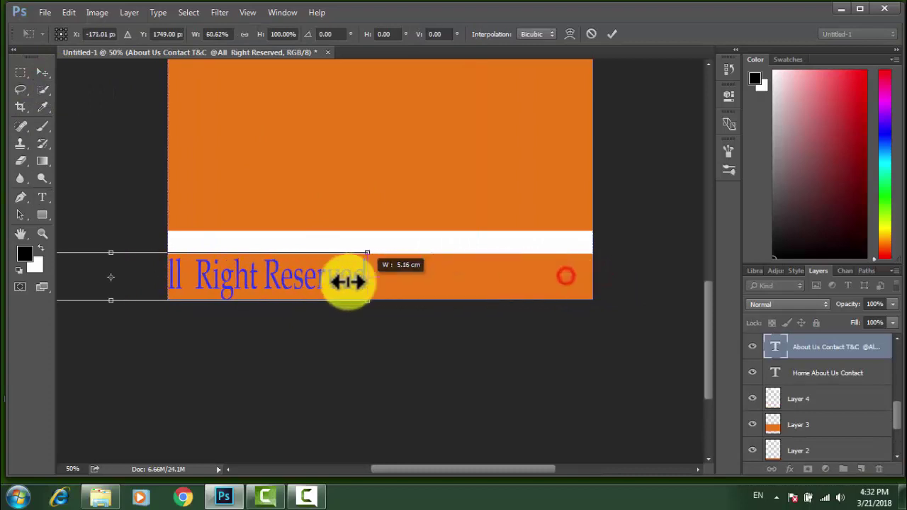
pyautogui.moveTo(347, 281)
pyautogui.mouseDown()
pyautogui.moveTo(395, 277)
pyautogui.moveTo(466, 289)
pyautogui.mouseUp()
pyautogui.moveTo(544, 279); pyautogui.dragTo(591, 279)
pyautogui.click(43, 73)
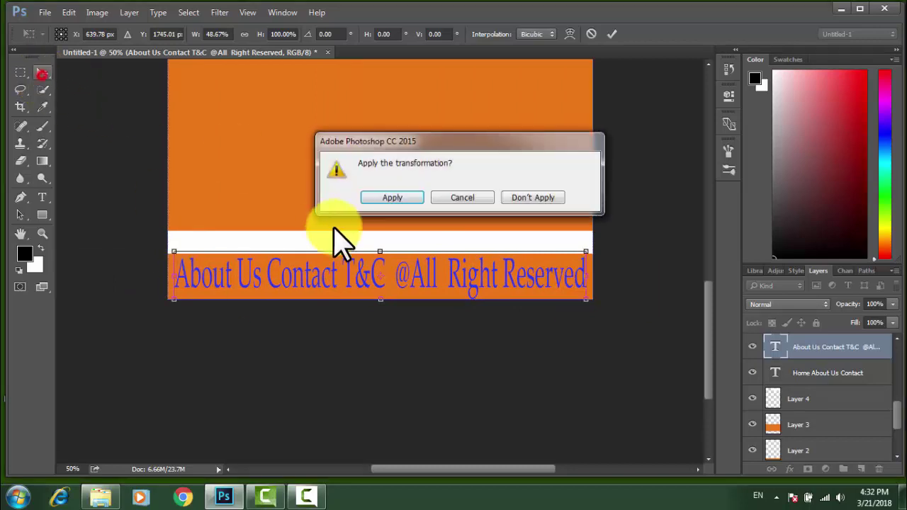
pyautogui.click(392, 197)
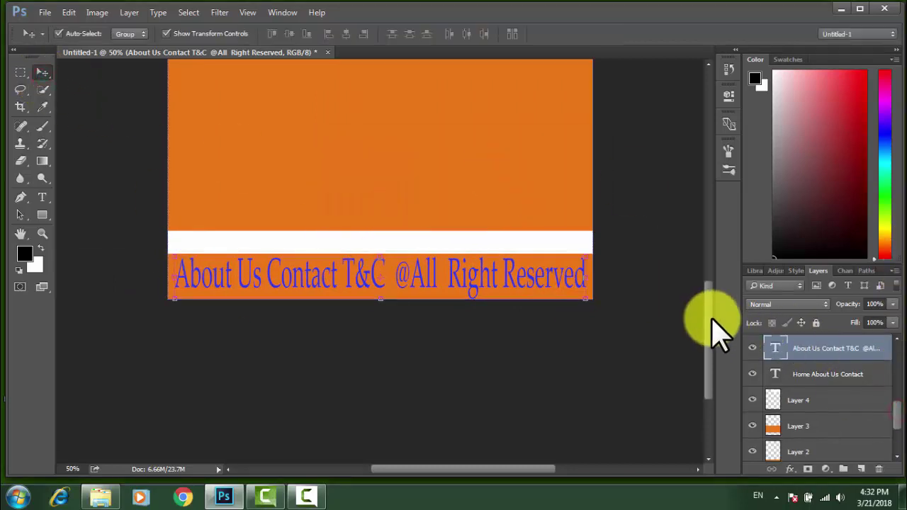
pyautogui.moveTo(708, 322); pyautogui.dragTo(705, 274)
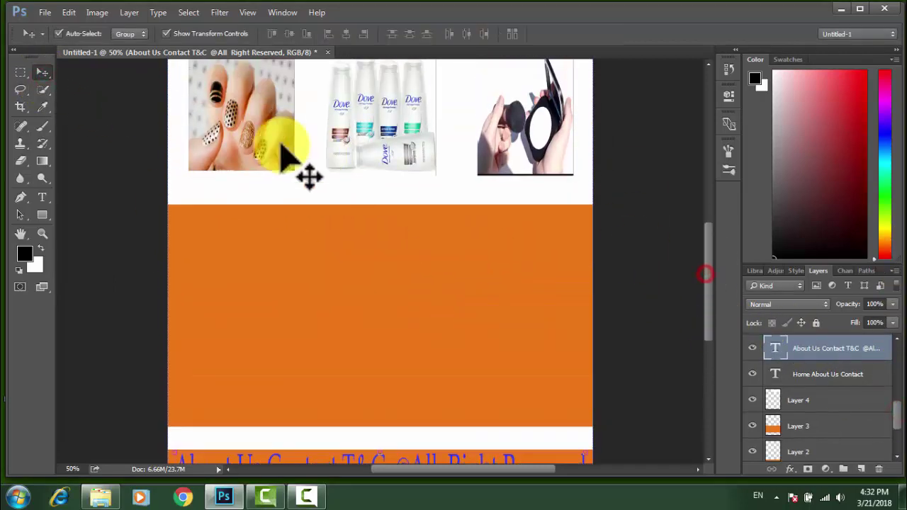
# Type the caption 'Nail Police' below the nail image.
pyautogui.click(42, 197)
pyautogui.moveTo(176, 157); pyautogui.dragTo(215, 197)
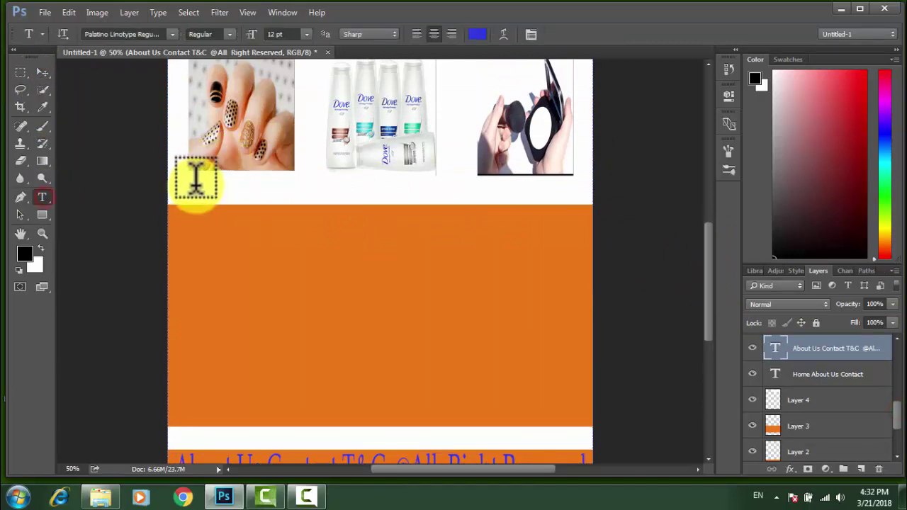
pyautogui.click(195, 183)
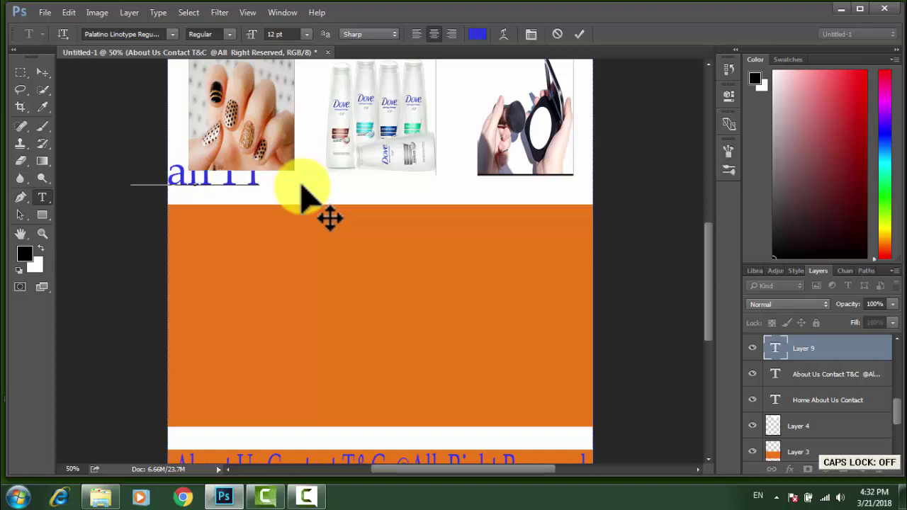
pyautogui.write('I')
pyautogui.press('capslock')
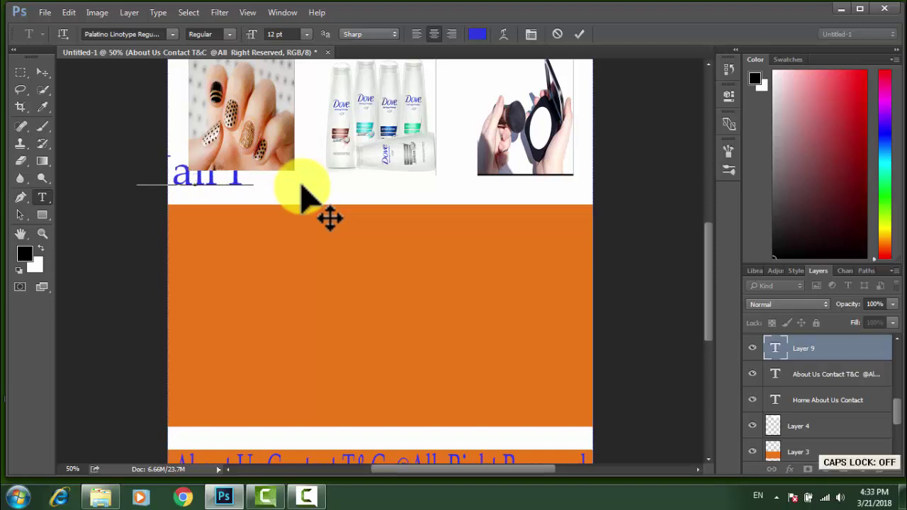
pyautogui.write('e')
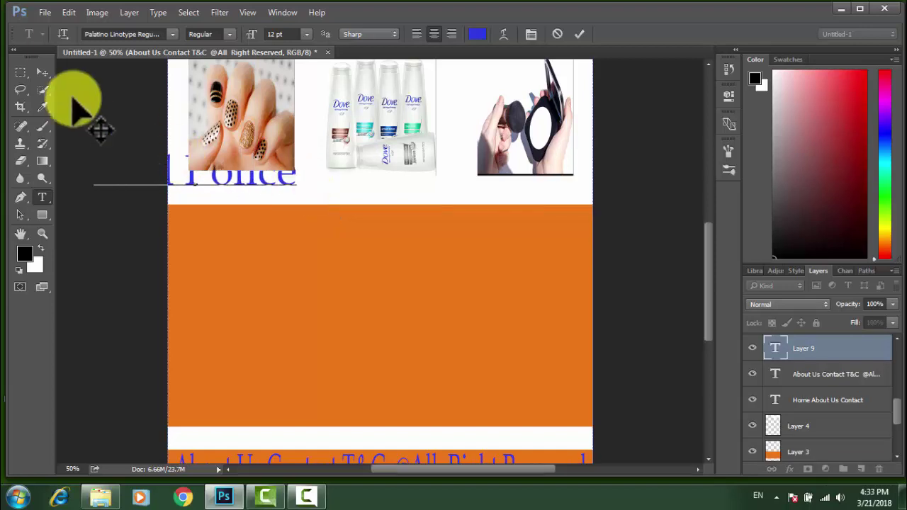
# Shrink the Nail Police caption to the nail image's width and apply the transform.
pyautogui.click(42, 73)
pyautogui.moveTo(95, 175); pyautogui.dragTo(182, 173)
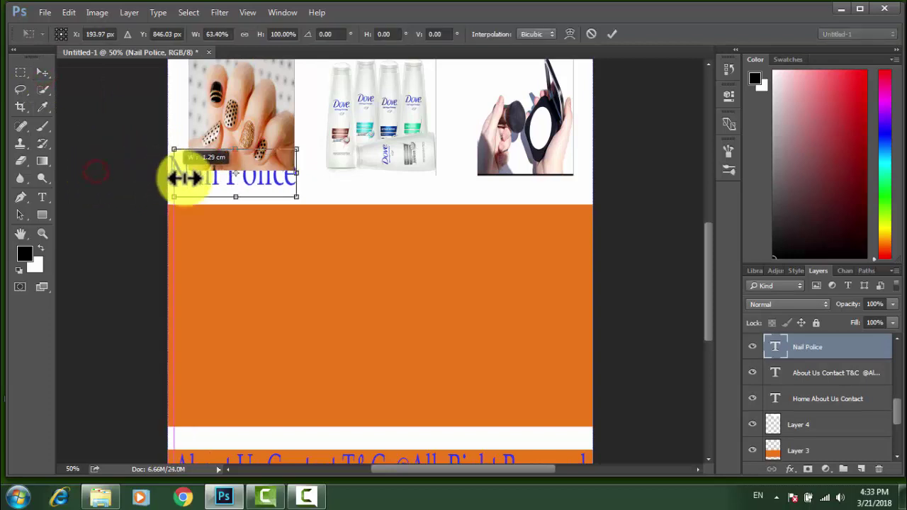
pyautogui.moveTo(296, 174); pyautogui.dragTo(284, 174)
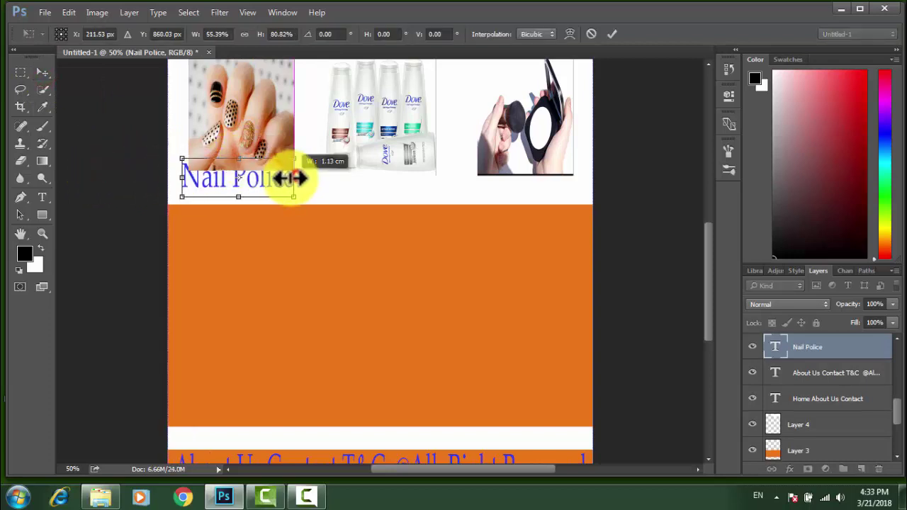
pyautogui.moveTo(182, 174); pyautogui.dragTo(237, 172)
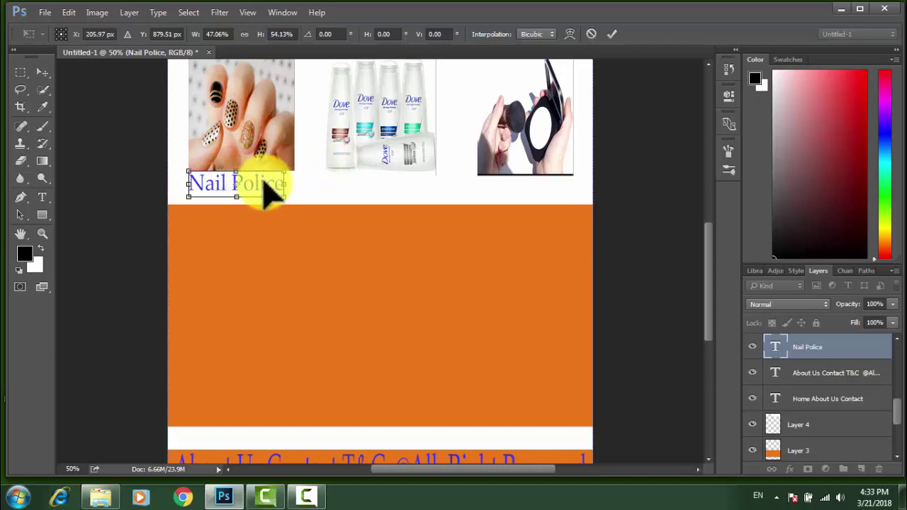
pyautogui.click(42, 72)
pyautogui.click(395, 195)
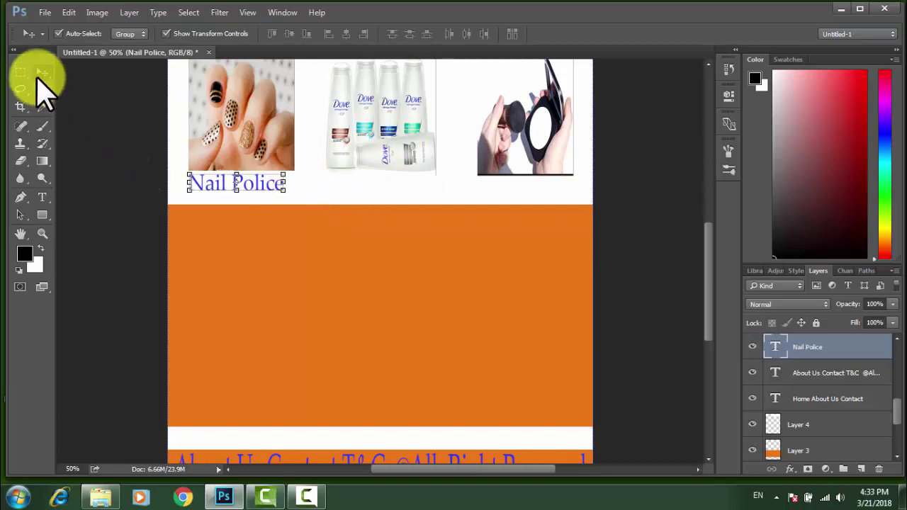
pyautogui.click(45, 197)
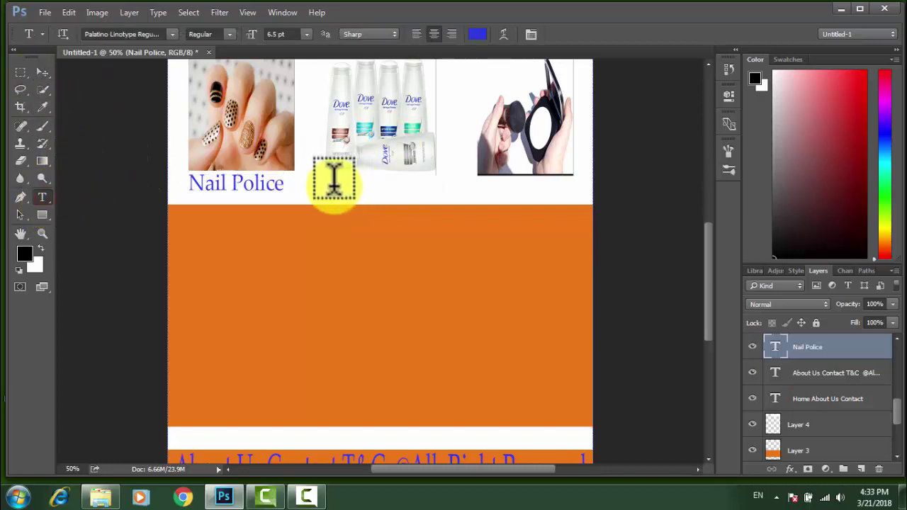
# Start a text layer over the shampoo image, checking the shampoo image file for reference.
pyautogui.click(390, 138)
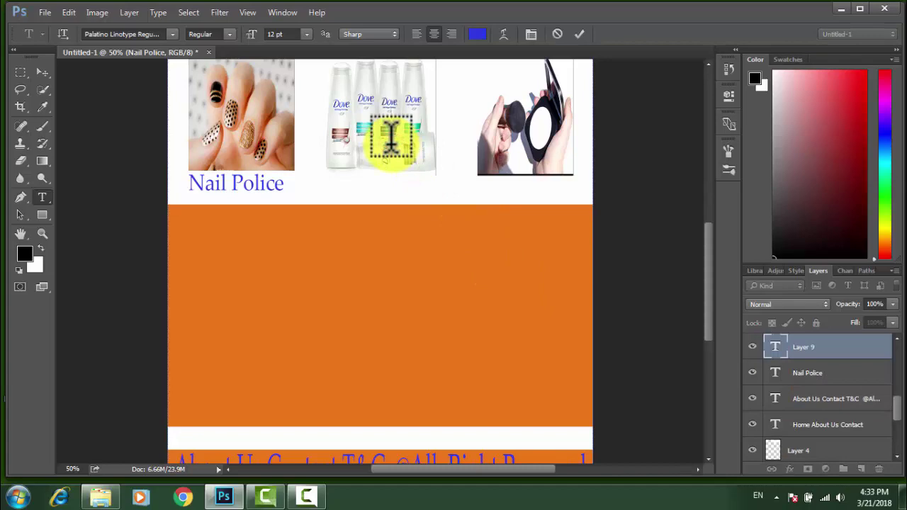
pyautogui.click(840, 9)
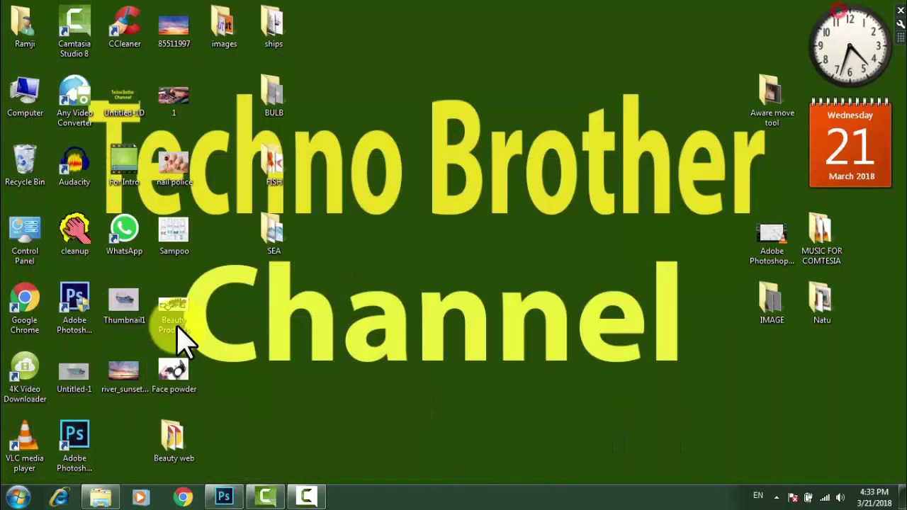
pyautogui.doubleClick(177, 244)
pyautogui.click(820, 44)
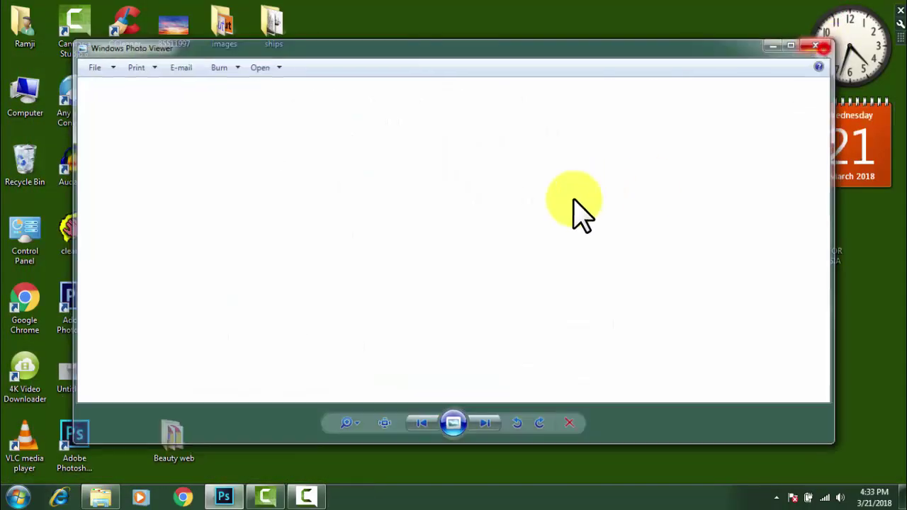
pyautogui.click(224, 495)
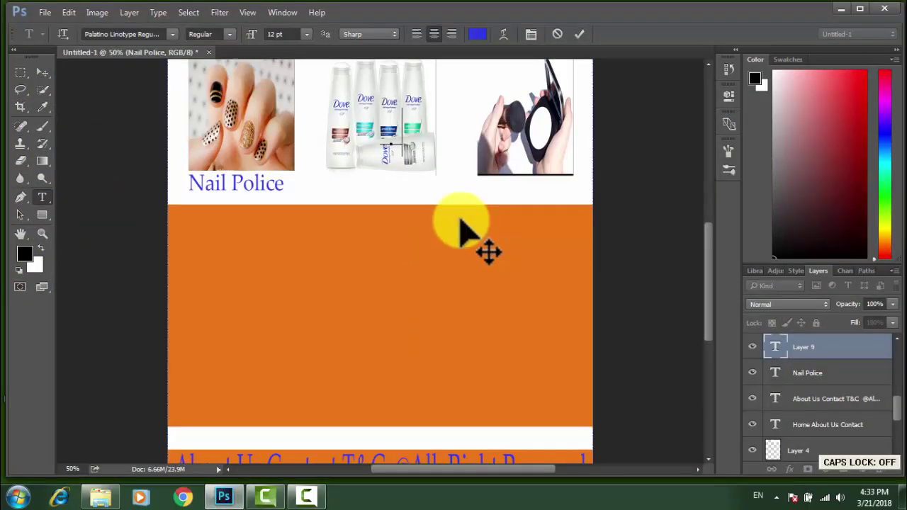
# Type the Sampoo caption and scale it down beneath the bottles, level with Nail Police.
pyautogui.write('Shampoo')
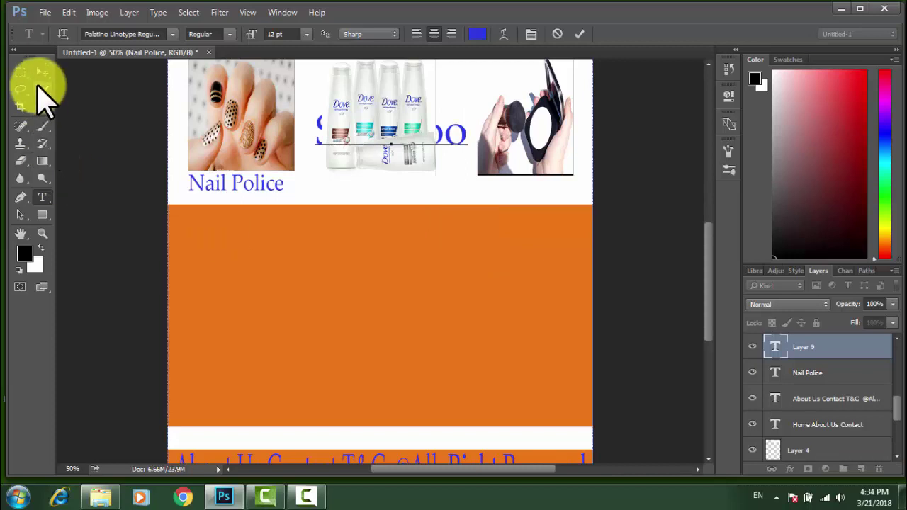
pyautogui.click(43, 72)
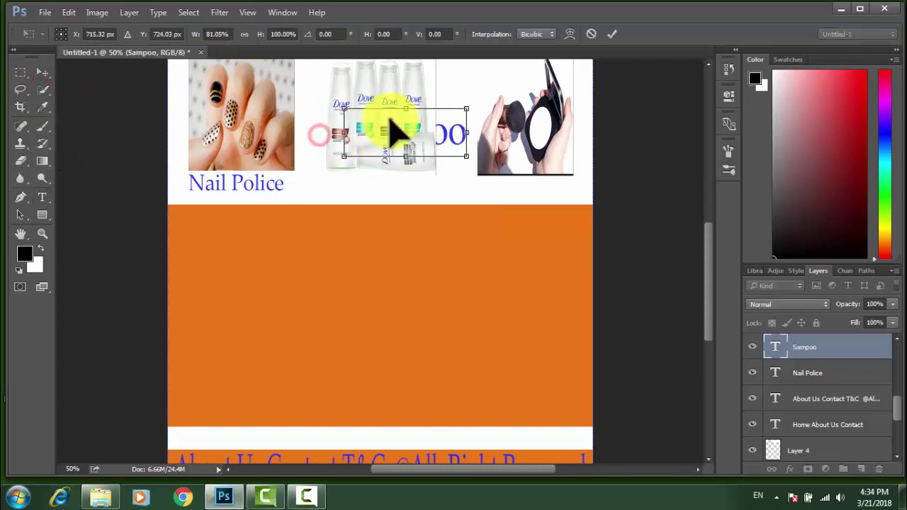
pyautogui.moveTo(394, 132)
pyautogui.mouseDown()
pyautogui.moveTo(375, 186)
pyautogui.moveTo(337, 185)
pyautogui.mouseUp()
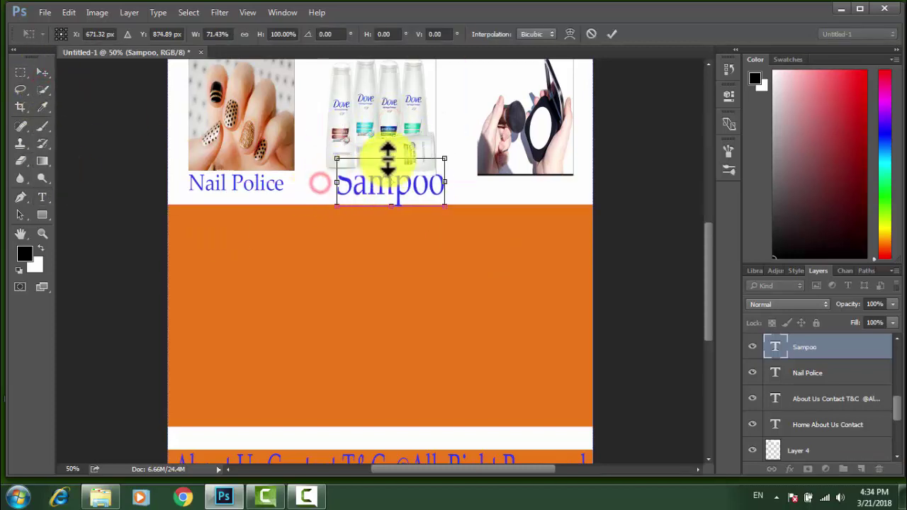
pyautogui.moveTo(385, 158); pyautogui.dragTo(386, 171)
pyautogui.moveTo(443, 186); pyautogui.dragTo(390, 193)
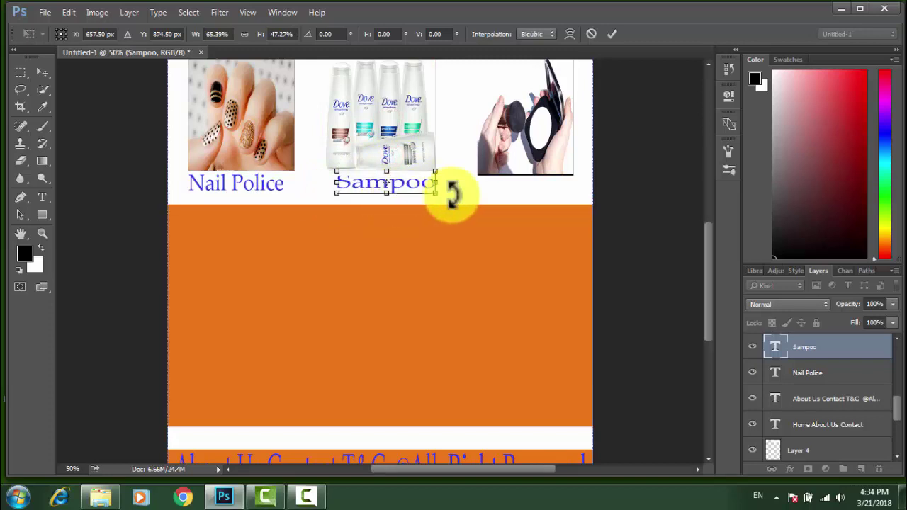
pyautogui.press('v')
pyautogui.press('Return')
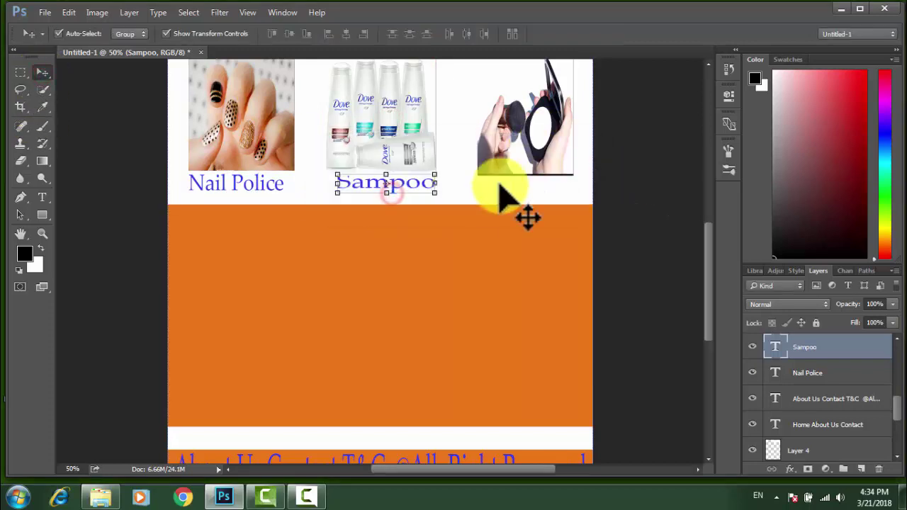
pyautogui.click(43, 199)
# Type a 'Face Powder' caption under the face powder photo.
pyautogui.click(473, 189)
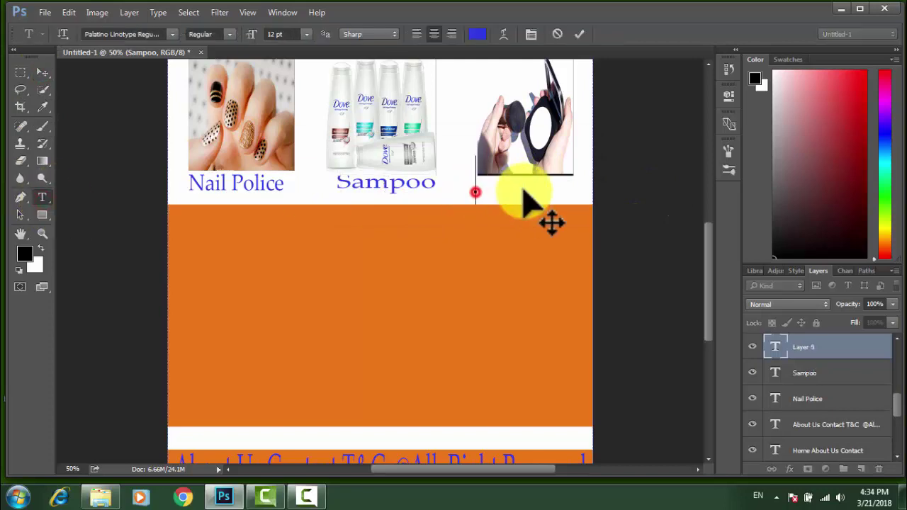
pyautogui.write('Face')
pyautogui.write('Face P')
pyautogui.press('capslock')
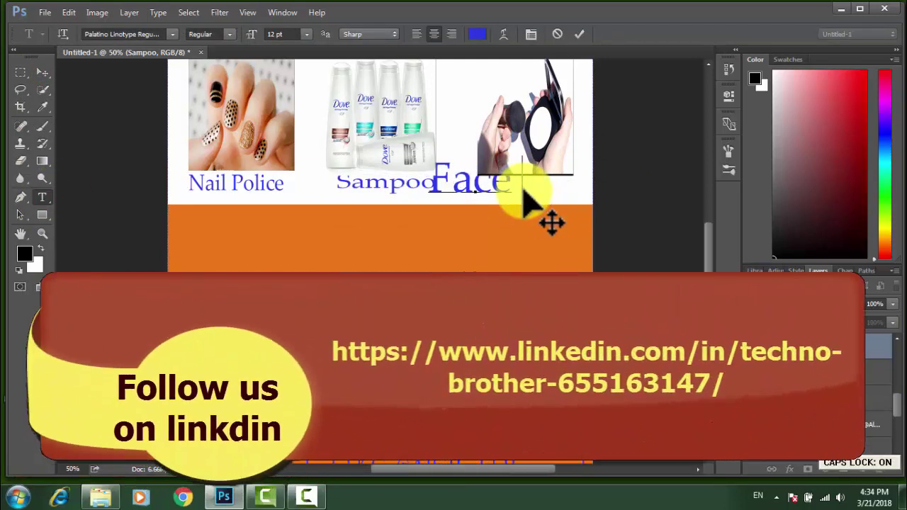
pyautogui.write('owder')
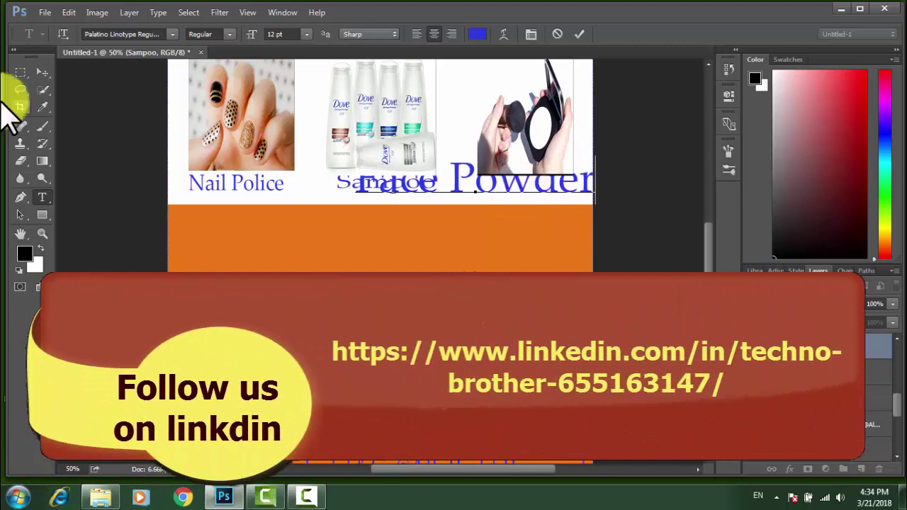
pyautogui.click(34, 72)
# Squeeze the Face Powder text narrower and shorter to fit beneath the image, then apply.
pyautogui.moveTo(356, 177); pyautogui.dragTo(484, 178)
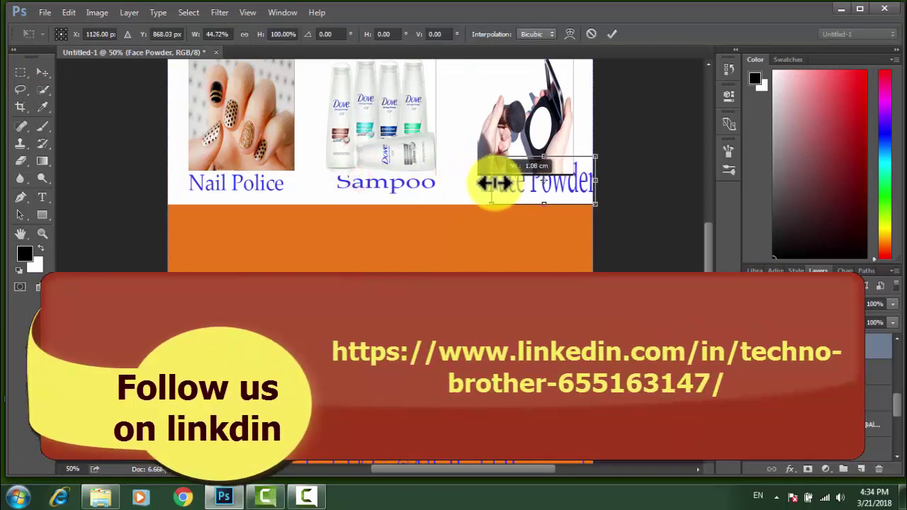
pyautogui.moveTo(540, 156); pyautogui.dragTo(539, 192)
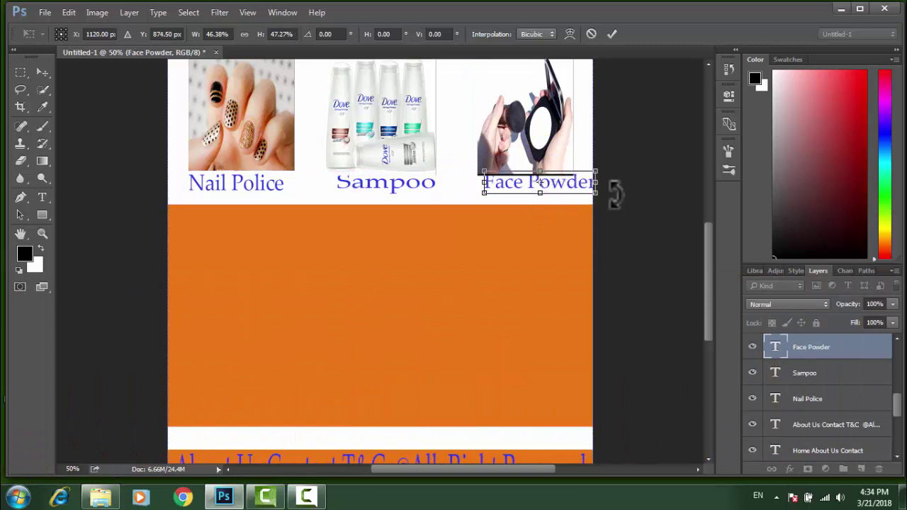
pyautogui.moveTo(595, 183); pyautogui.dragTo(573, 182)
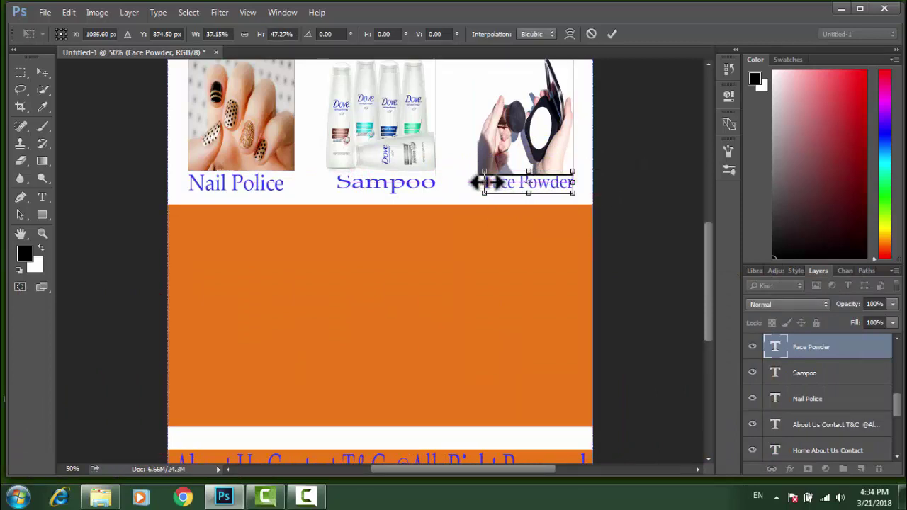
pyautogui.moveTo(484, 183); pyautogui.dragTo(476, 183)
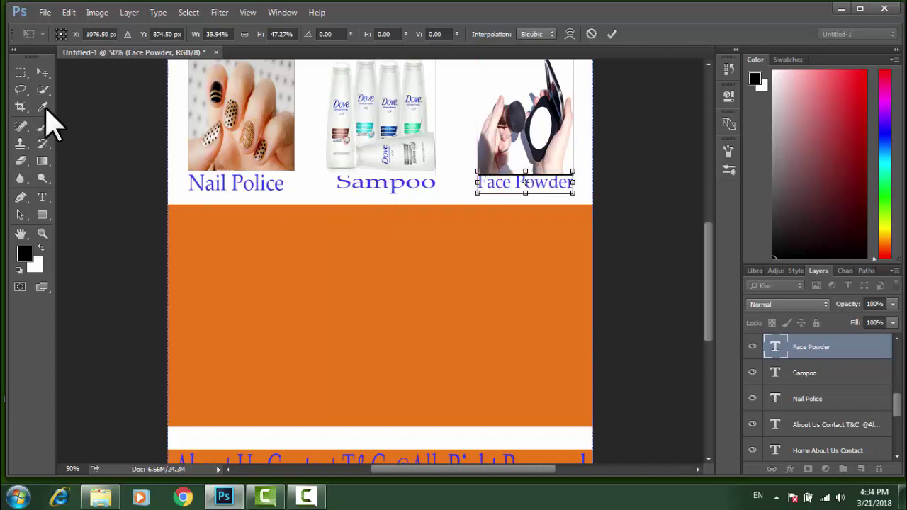
pyautogui.click(42, 72)
pyautogui.click(393, 199)
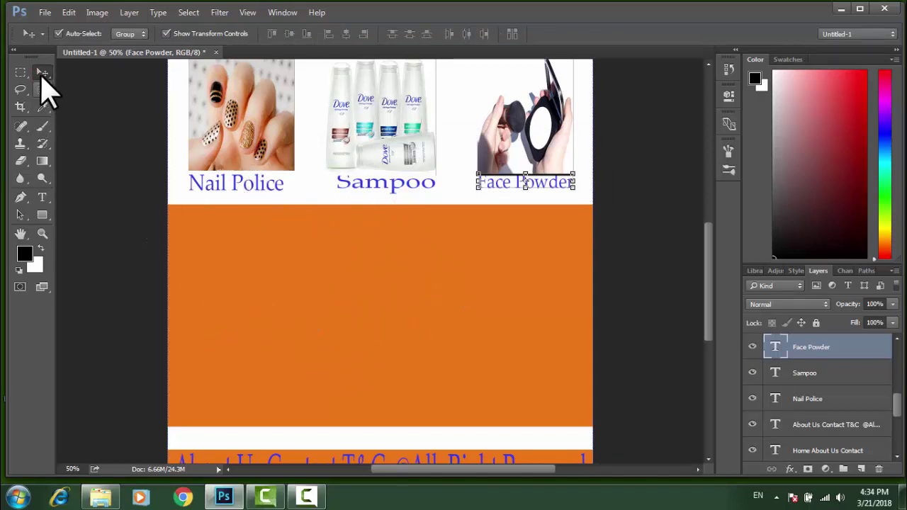
pyautogui.click(42, 197)
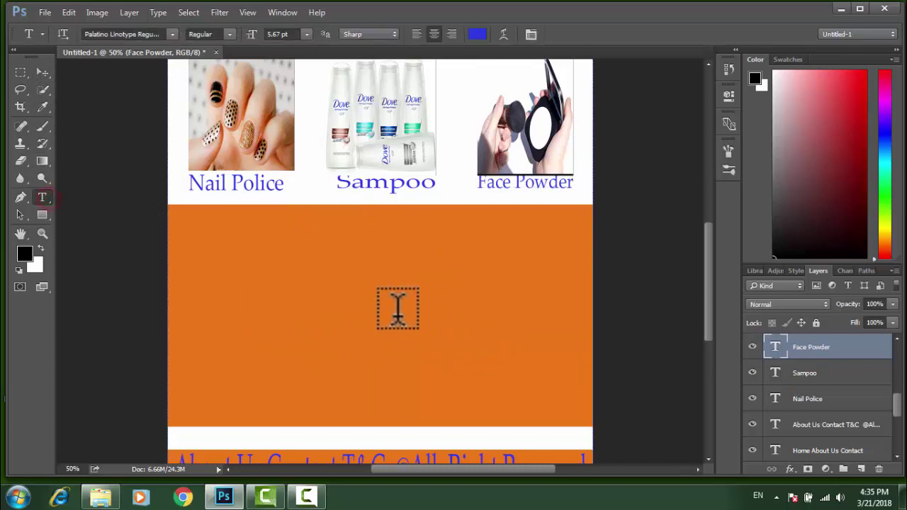
# Type 'Home' in the middle of the orange band.
pyautogui.click(373, 313)
pyautogui.write('Ho')
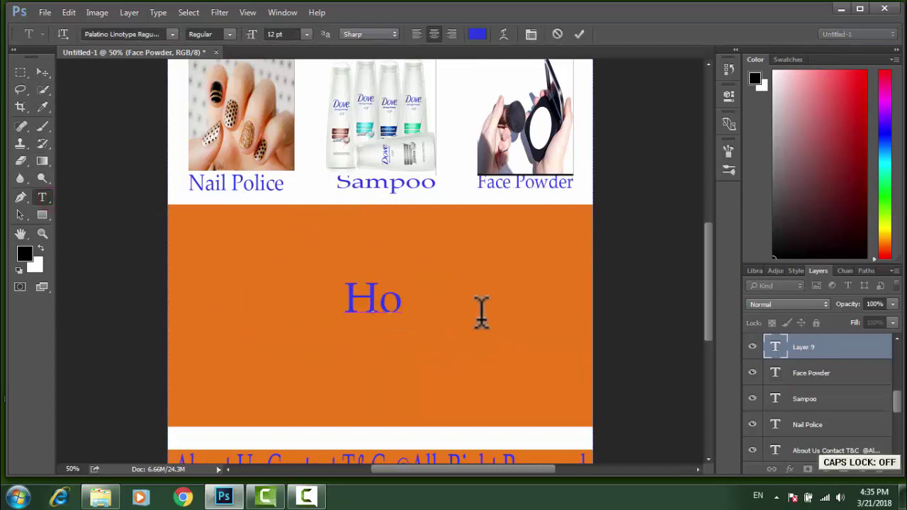
pyautogui.write('me')
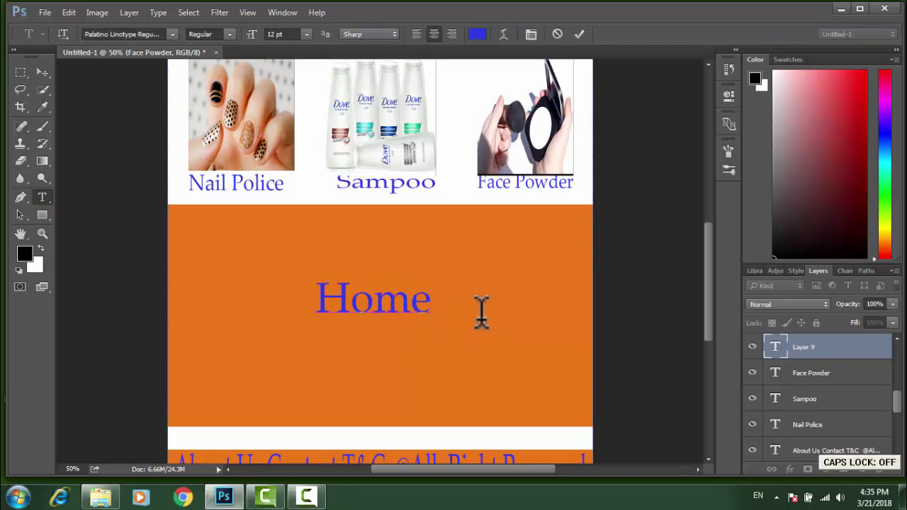
pyautogui.hotkey('shift', 'Left')
pyautogui.hotkey('shift', 'Left')
pyautogui.hotkey('shift', 'Left')
pyautogui.hotkey('shift', 'Left')
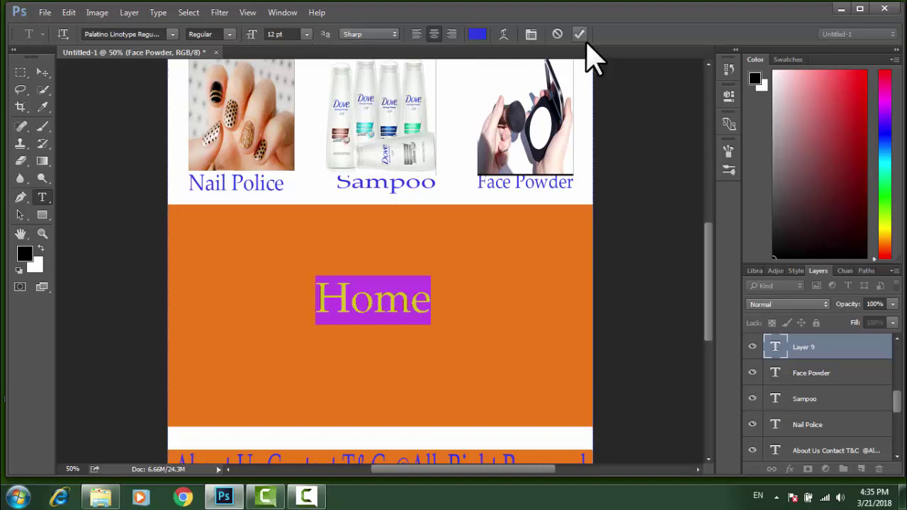
# Make the Home text Bold and near-white (ecedf2).
pyautogui.click(229, 34)
pyautogui.click(216, 71)
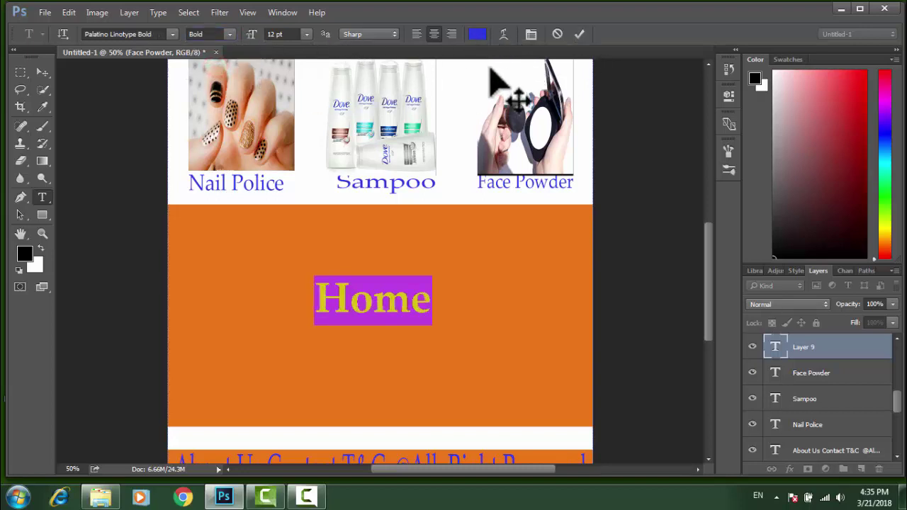
pyautogui.click(478, 36)
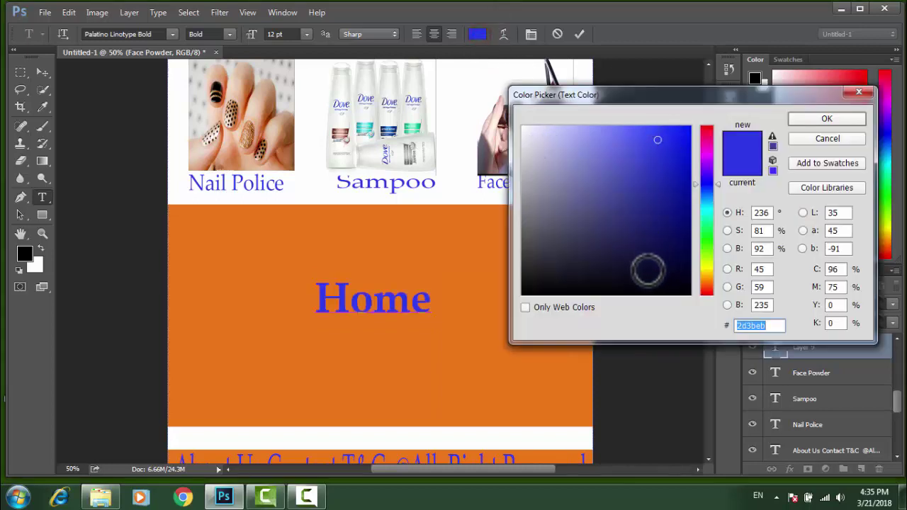
pyautogui.click(526, 134)
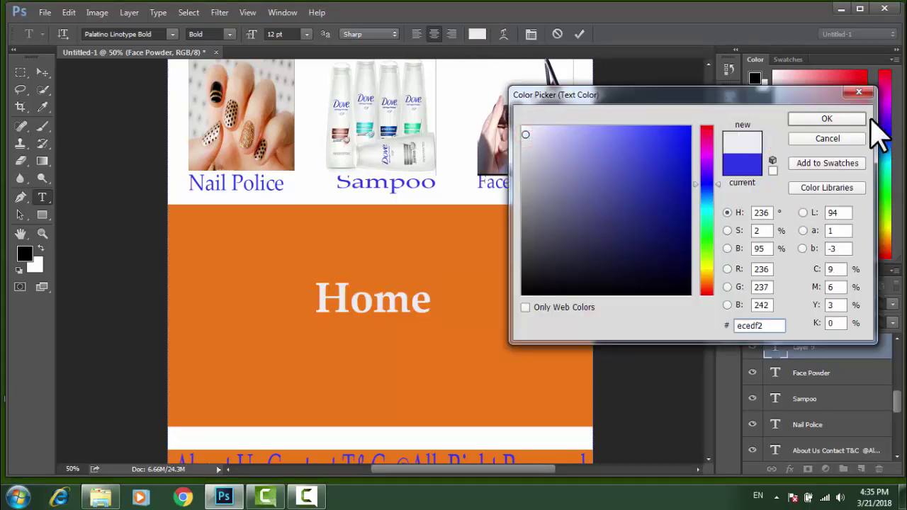
pyautogui.click(827, 118)
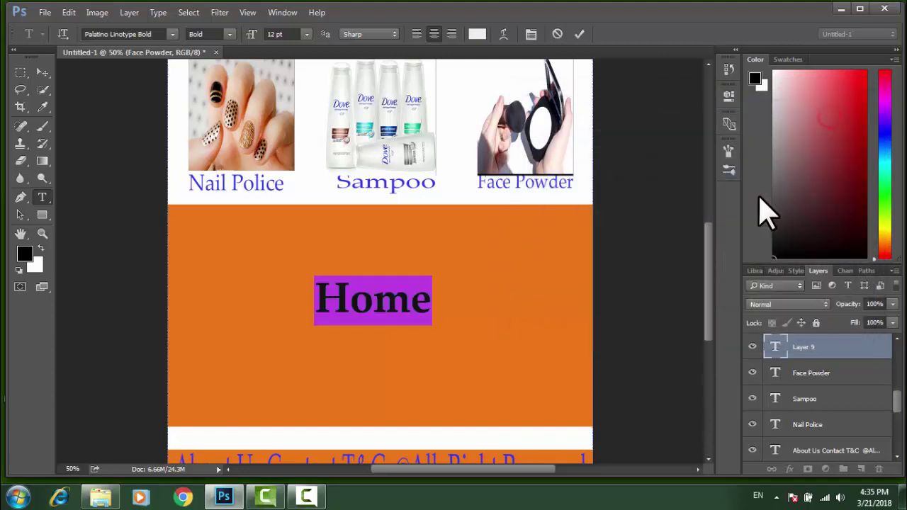
pyautogui.click(43, 72)
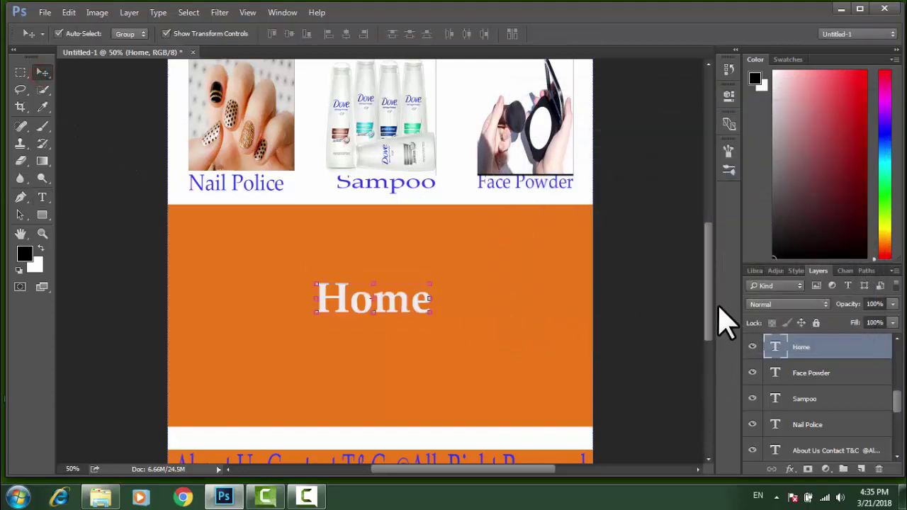
pyautogui.moveTo(709, 254); pyautogui.dragTo(714, 193)
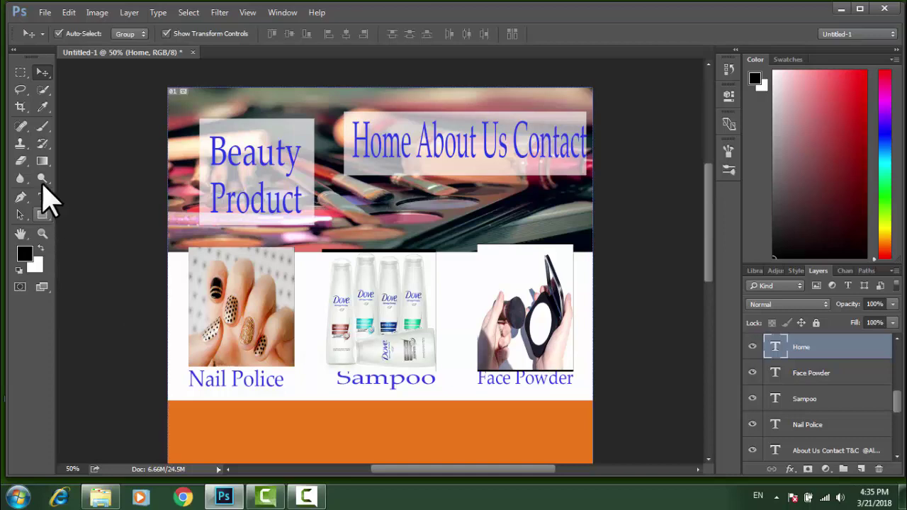
pyautogui.click(28, 112)
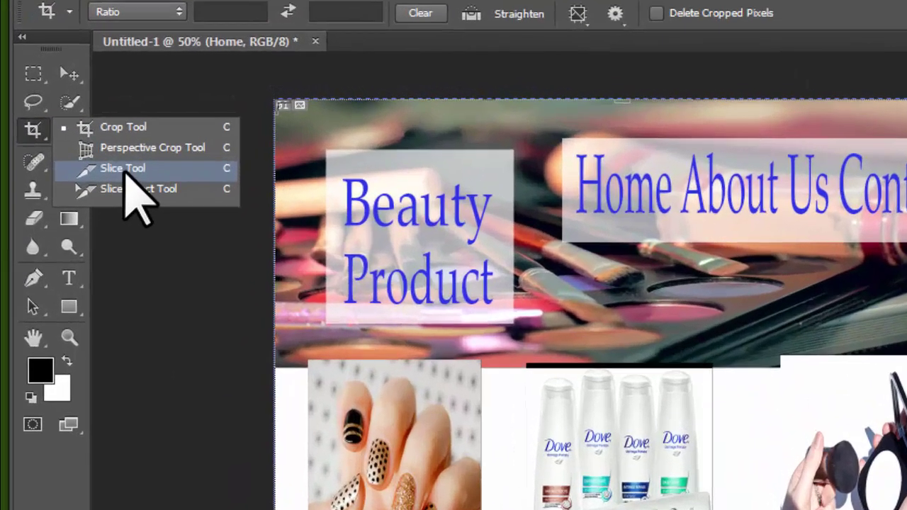
pyautogui.click(77, 132)
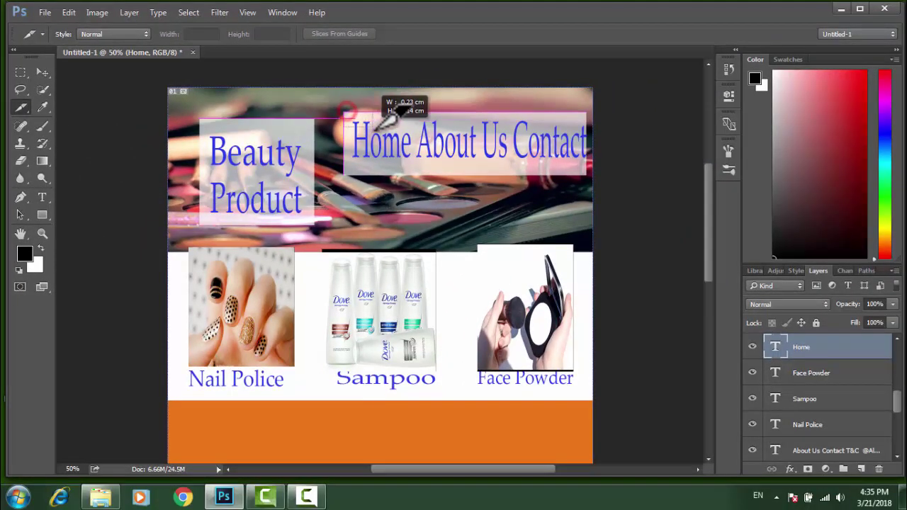
pyautogui.moveTo(432, 121)
pyautogui.mouseDown()
pyautogui.moveTo(488, 152)
pyautogui.moveTo(593, 166)
pyautogui.moveTo(597, 176)
pyautogui.mouseUp()
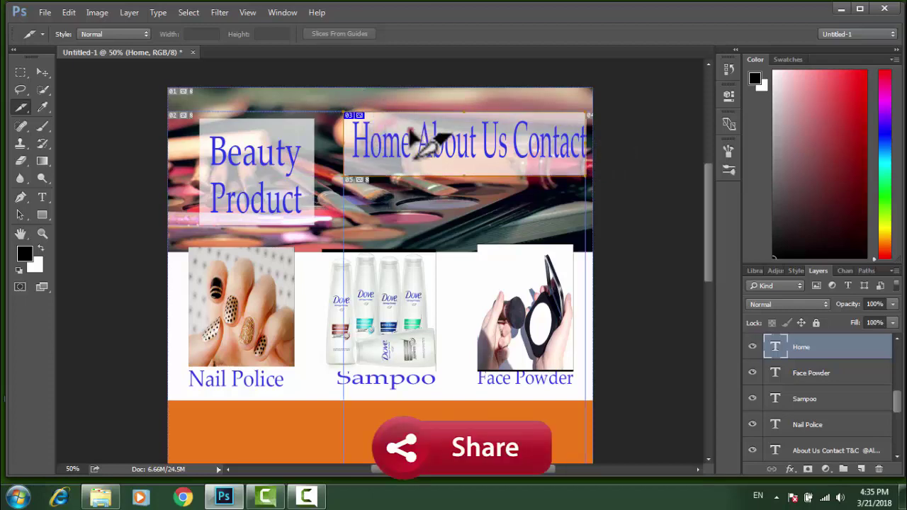
pyautogui.doubleClick(410, 133)
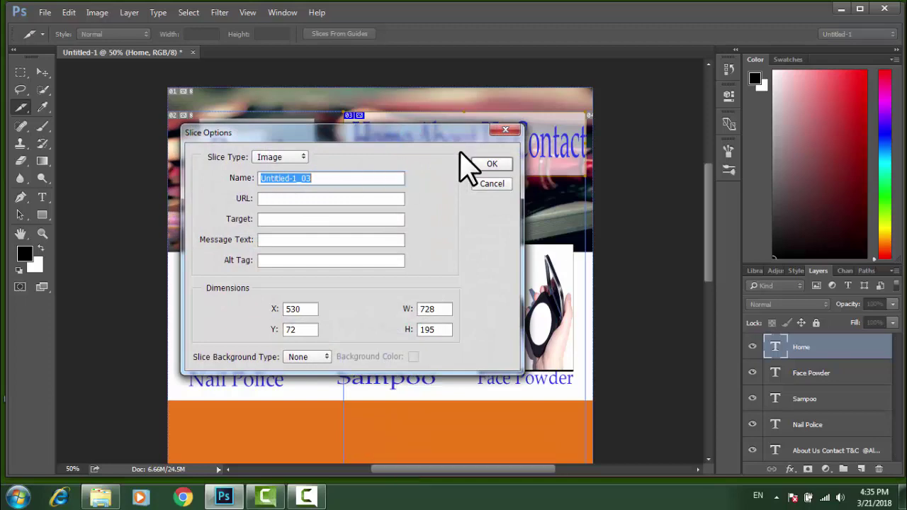
pyautogui.click(505, 131)
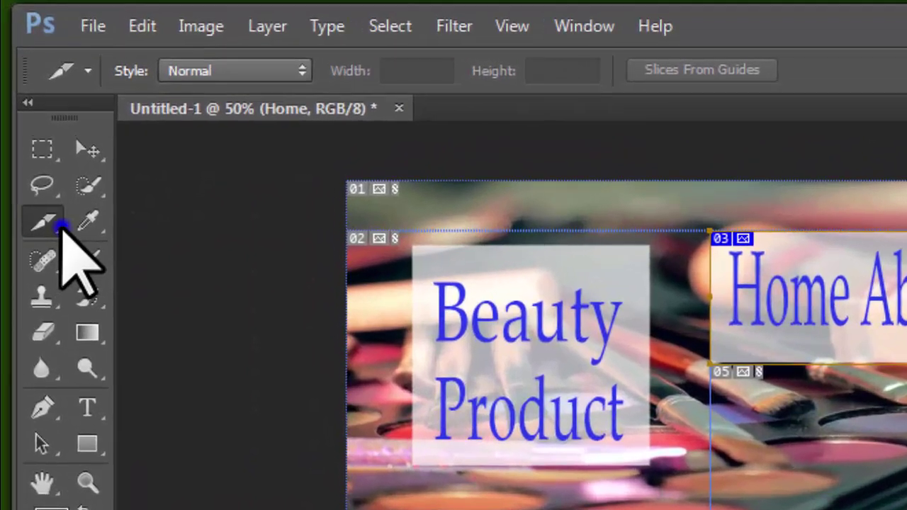
# Divide the navigation slice into 1 row by 3 columns, giving slices 03–05.
pyautogui.rightClick(26, 134)
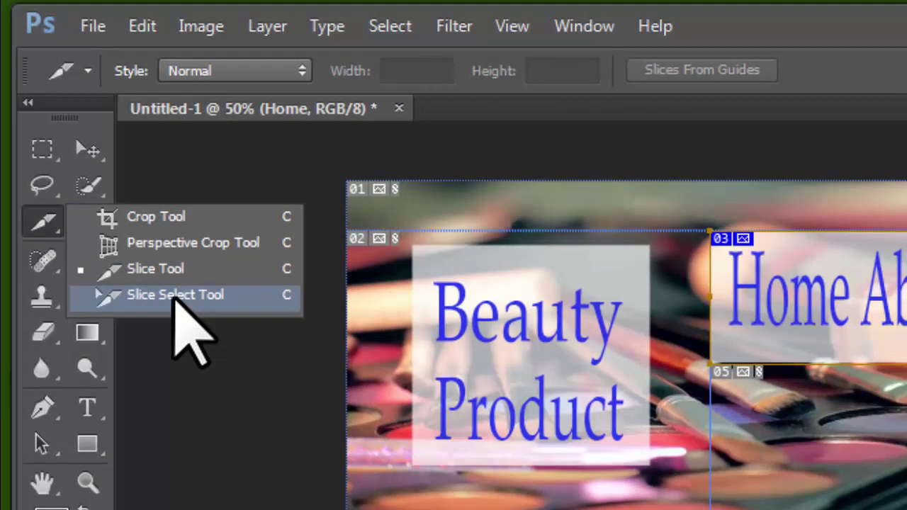
pyautogui.click(173, 296)
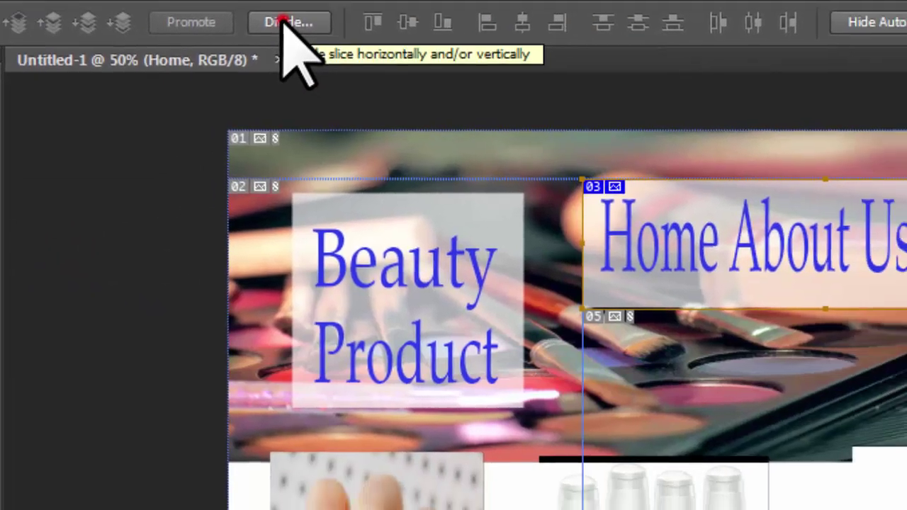
pyautogui.click(407, 71)
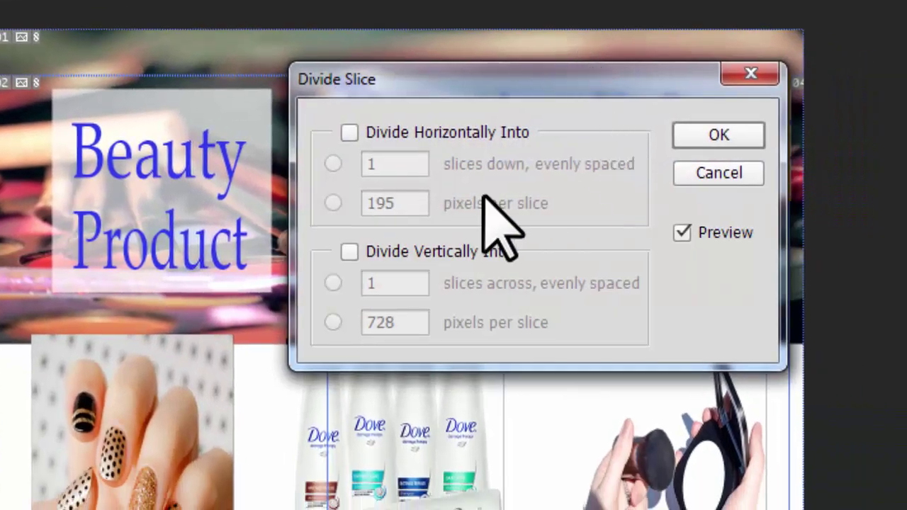
pyautogui.click(351, 133)
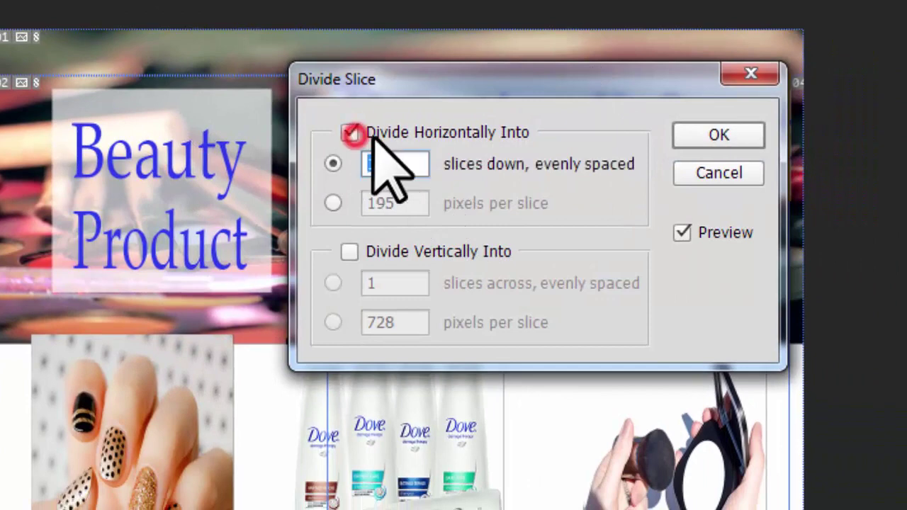
pyautogui.click(351, 251)
pyautogui.click(400, 276)
pyautogui.doubleClick(397, 282)
pyautogui.write('3')
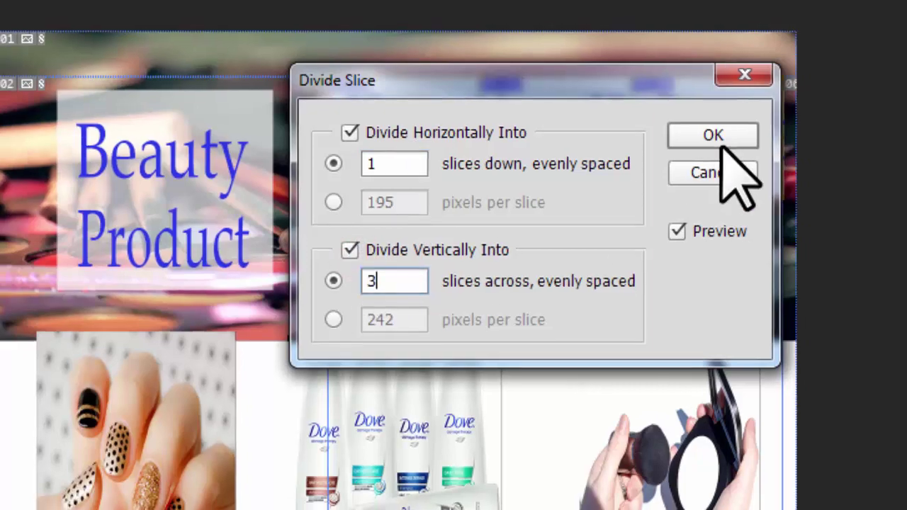
pyautogui.click(718, 134)
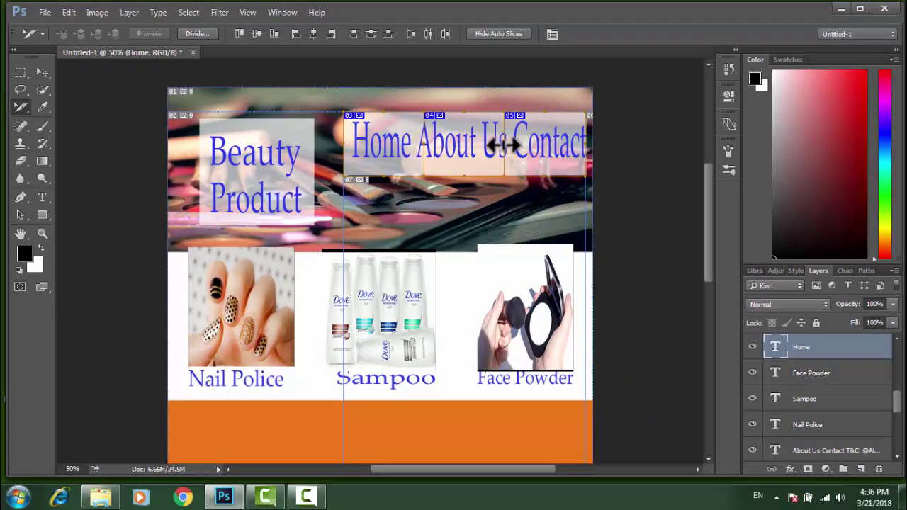
# Shift the nav slice boundaries so slices fit Home, About Us and Contact.
pyautogui.moveTo(503, 142); pyautogui.dragTo(511, 143)
pyautogui.moveTo(422, 144); pyautogui.dragTo(411, 149)
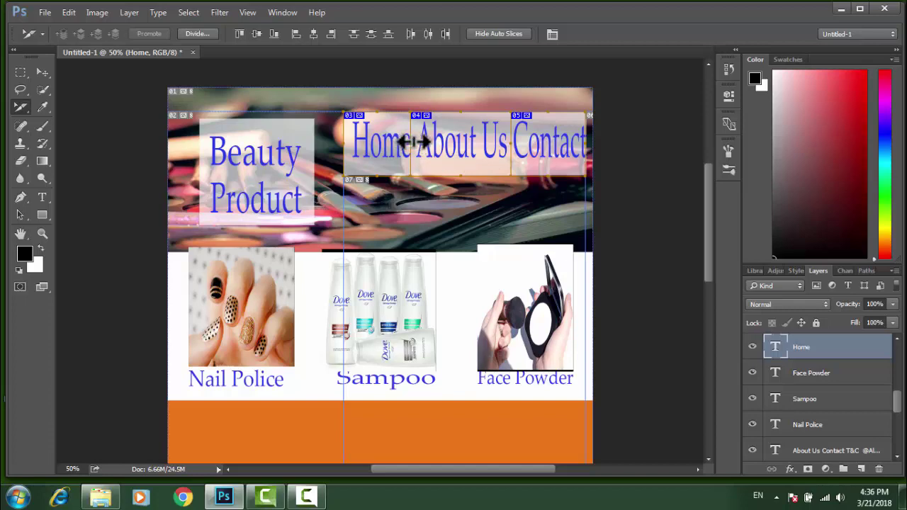
pyautogui.hotkey('ctrl', '+')
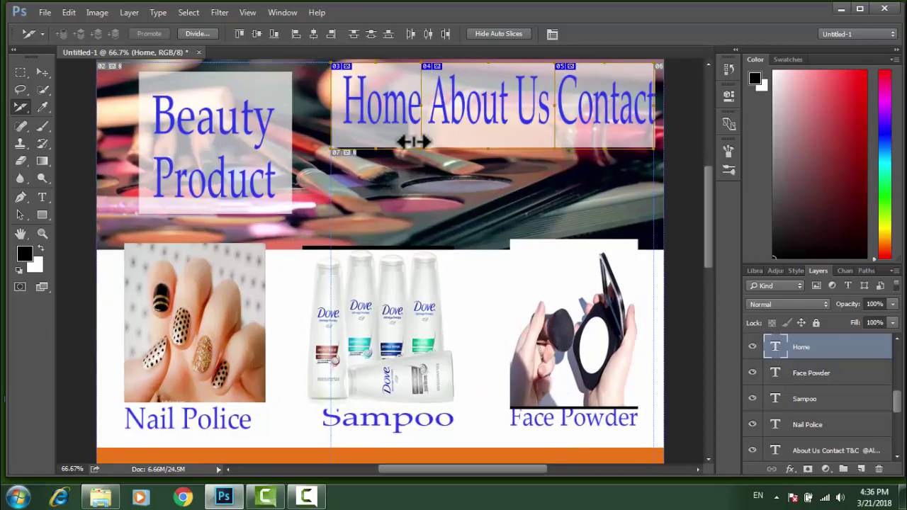
pyautogui.hotkey('ctrl', '+')
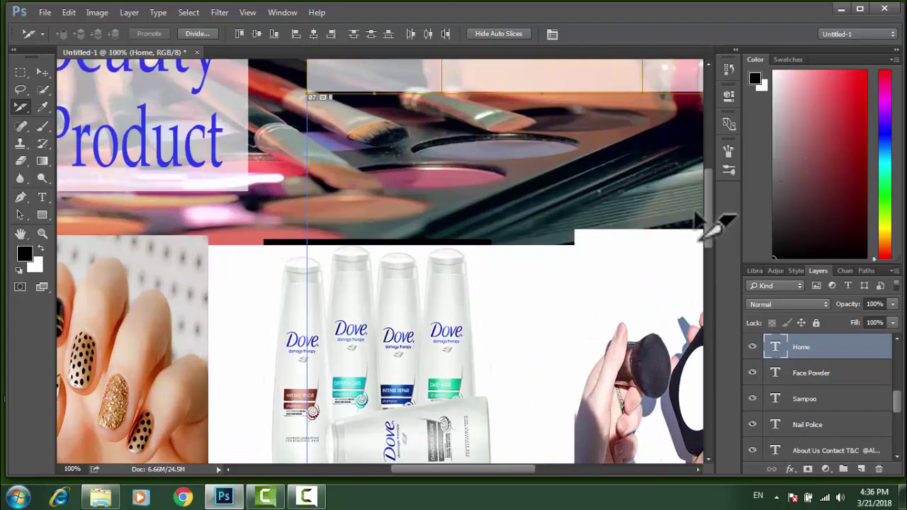
pyautogui.moveTo(708, 192); pyautogui.dragTo(712, 173)
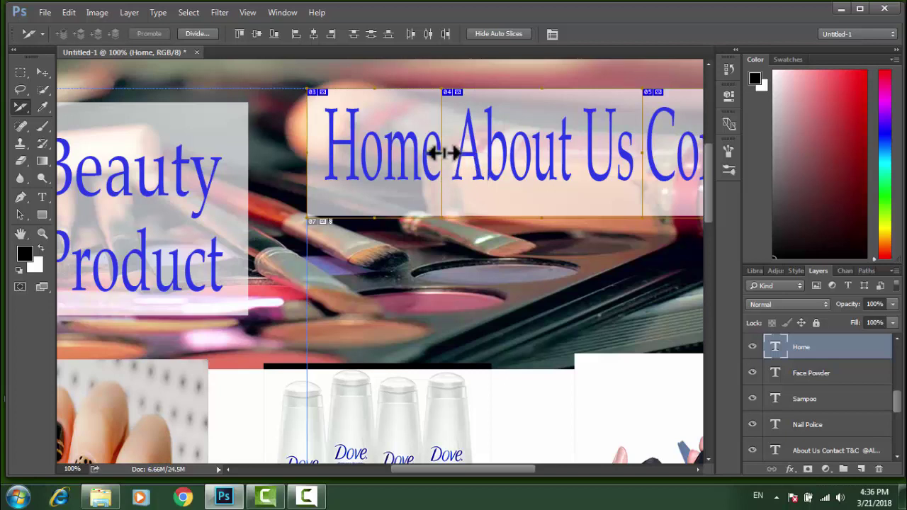
pyautogui.moveTo(444, 151); pyautogui.dragTo(450, 151)
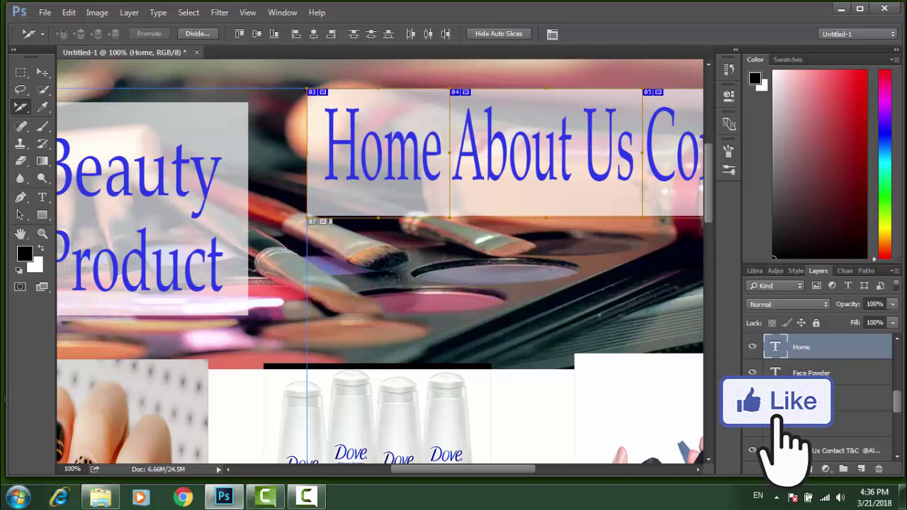
pyautogui.moveTo(483, 468); pyautogui.dragTo(445, 481)
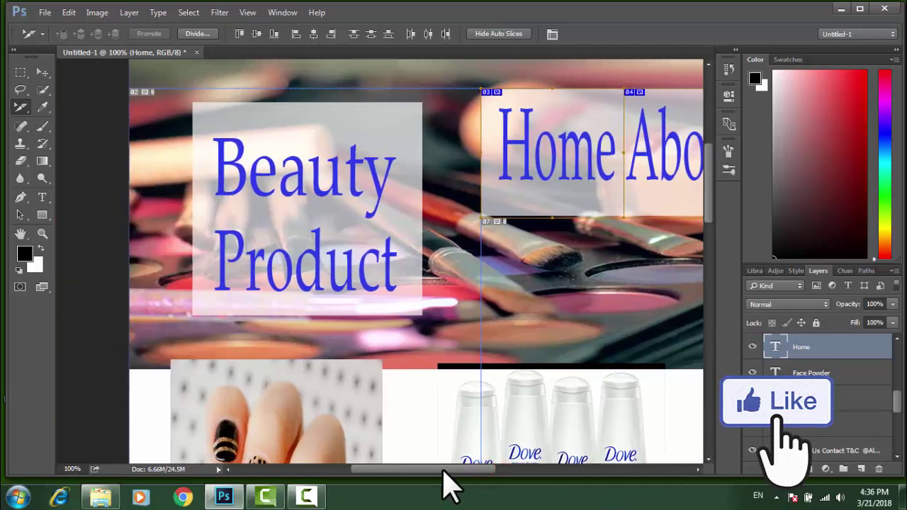
# Try the Perspective Crop tool on the header and dismiss its unsupported-layers error.
pyautogui.rightClick(22, 108)
pyautogui.click(78, 117)
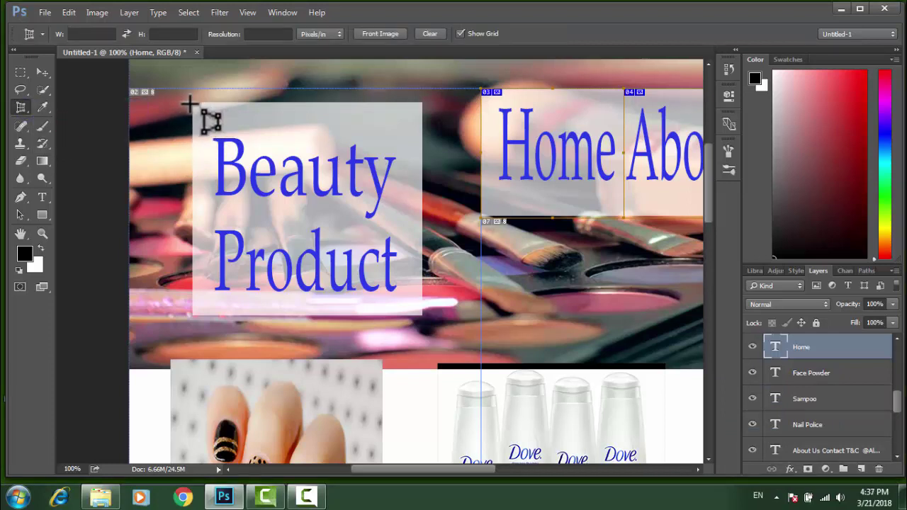
pyautogui.click(189, 105)
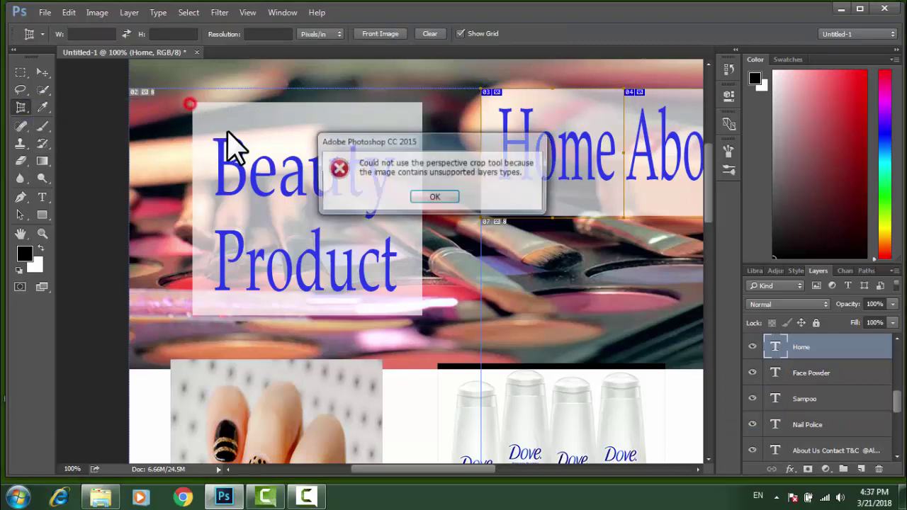
pyautogui.click(438, 197)
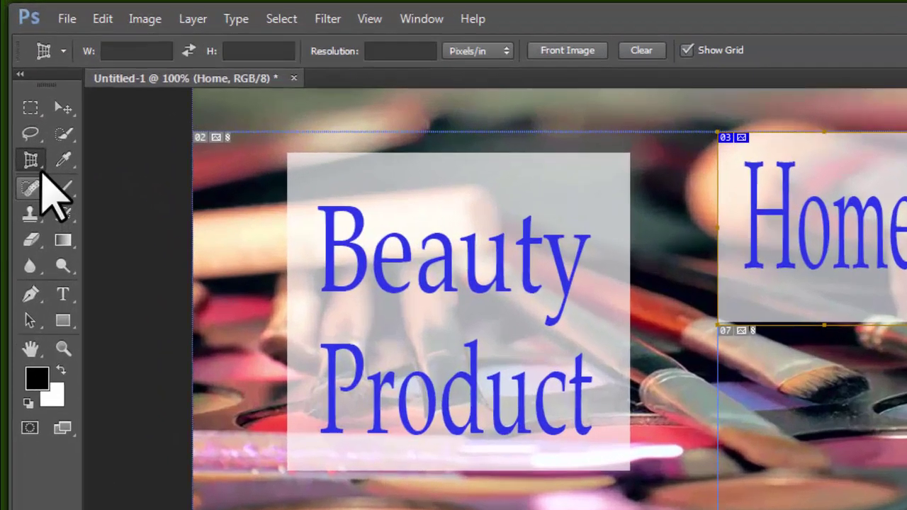
# Draw slice 08 around the Beauty Product title box with the Slice Tool.
pyautogui.rightClick(30, 161)
pyautogui.click(93, 202)
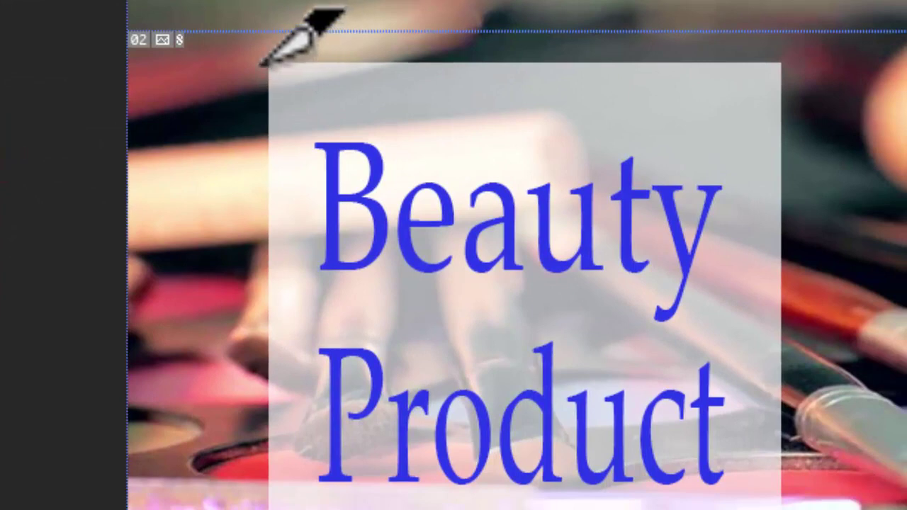
pyautogui.moveTo(261, 63); pyautogui.dragTo(737, 468)
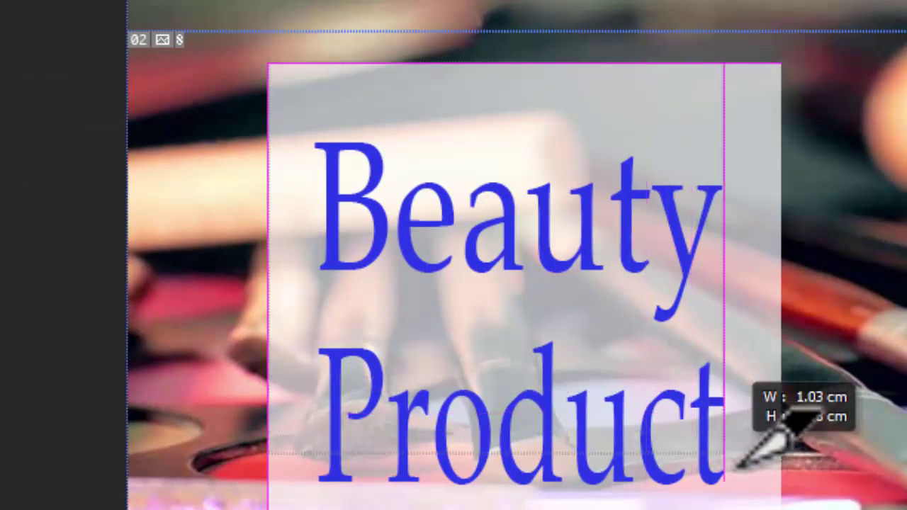
pyautogui.moveTo(737, 467); pyautogui.dragTo(714, 488)
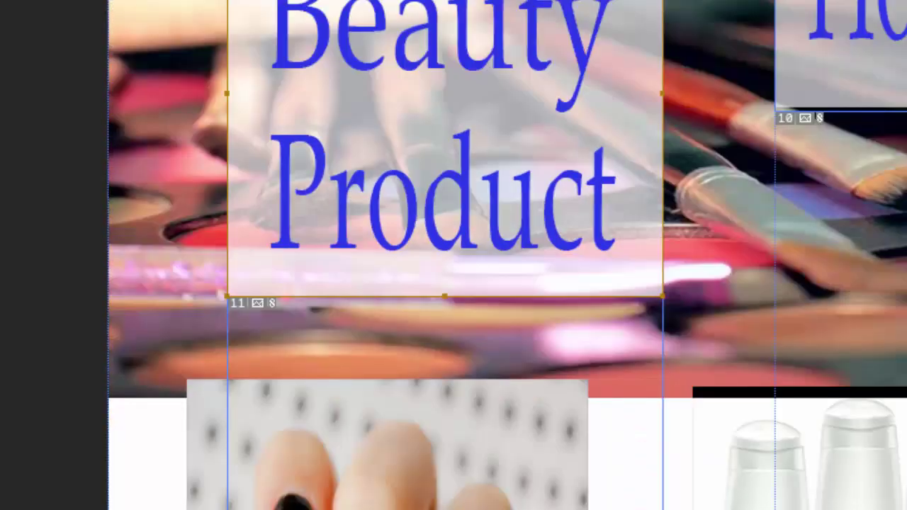
# Draw slices around the Nail Police, Sampoo and Face Powder product images and captions.
pyautogui.scroll(-2, 724, 235)
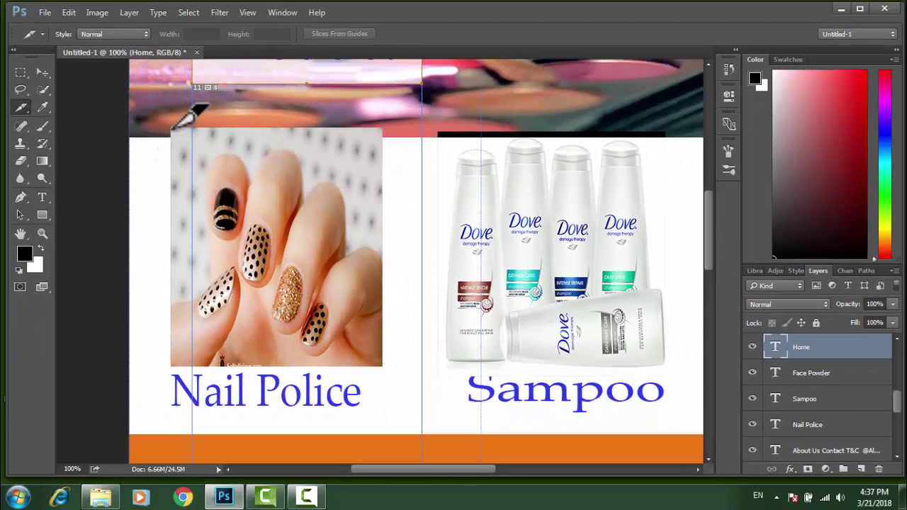
pyautogui.moveTo(172, 130); pyautogui.dragTo(383, 407)
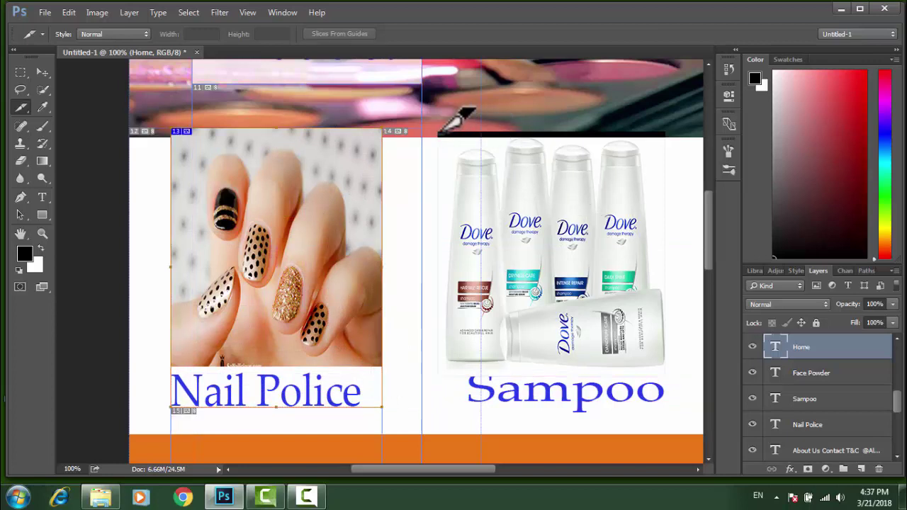
pyautogui.moveTo(439, 133)
pyautogui.mouseDown()
pyautogui.moveTo(628, 302)
pyautogui.moveTo(665, 406)
pyautogui.mouseUp()
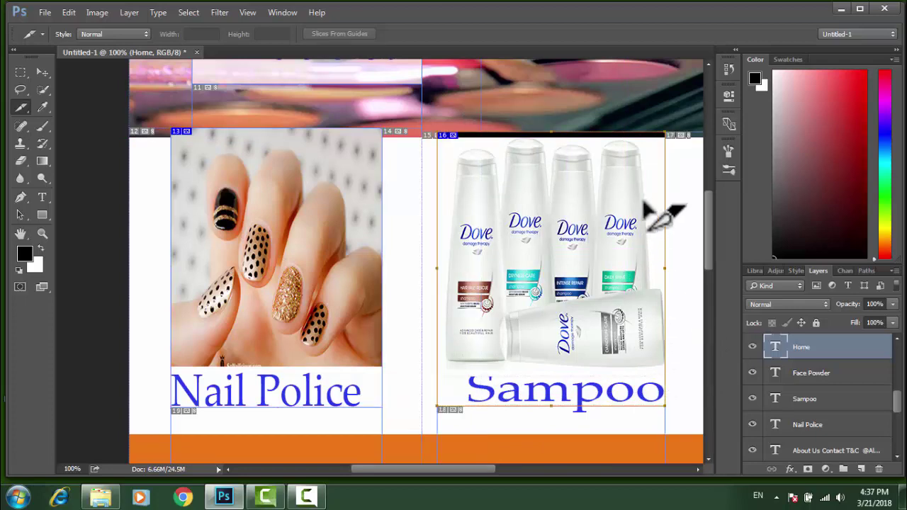
pyautogui.hotkey('ctrl', '-')
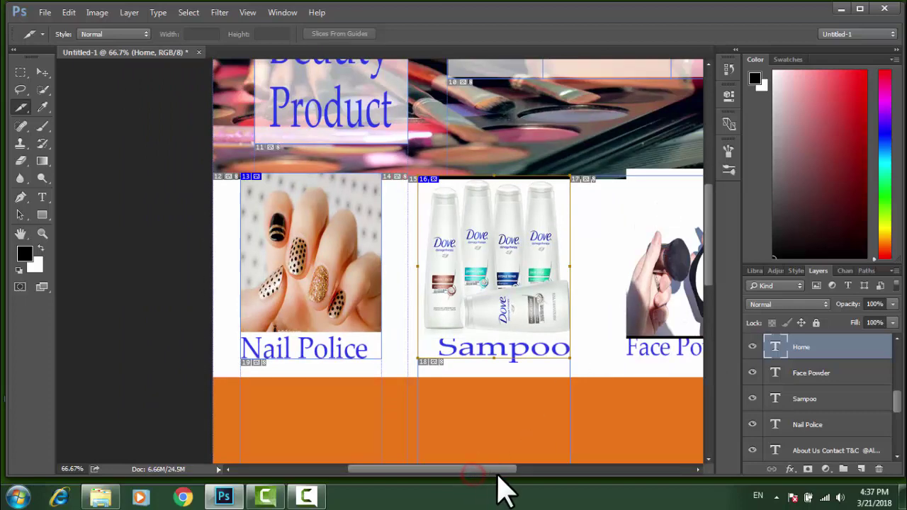
pyautogui.moveTo(483, 471); pyautogui.dragTo(519, 471)
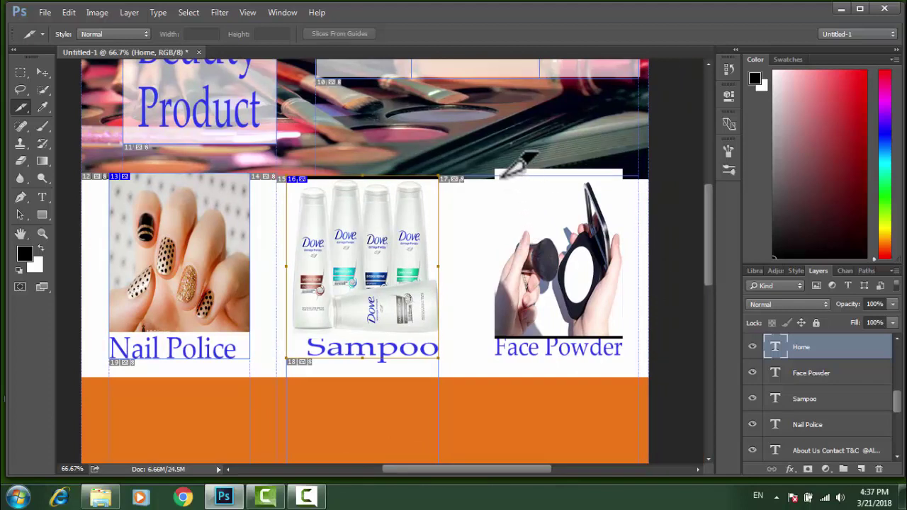
pyautogui.moveTo(493, 170); pyautogui.dragTo(634, 356)
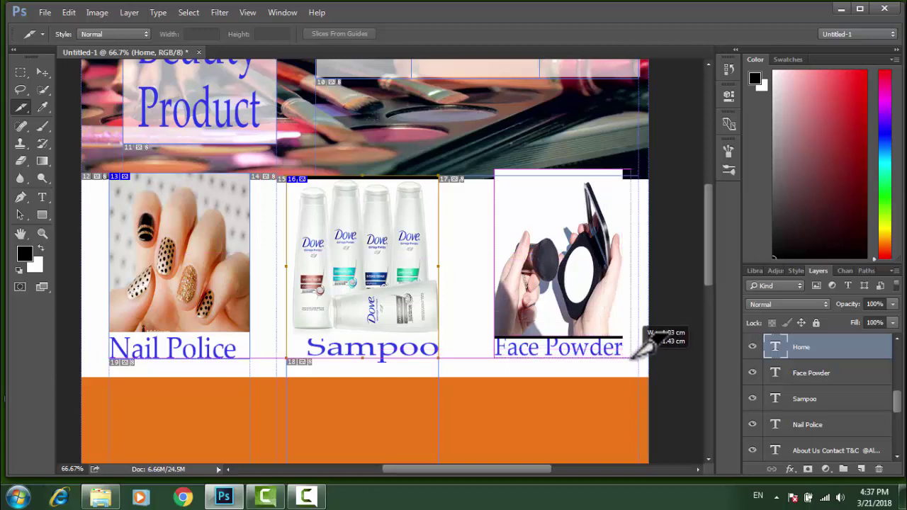
pyautogui.moveTo(629, 358); pyautogui.dragTo(623, 358)
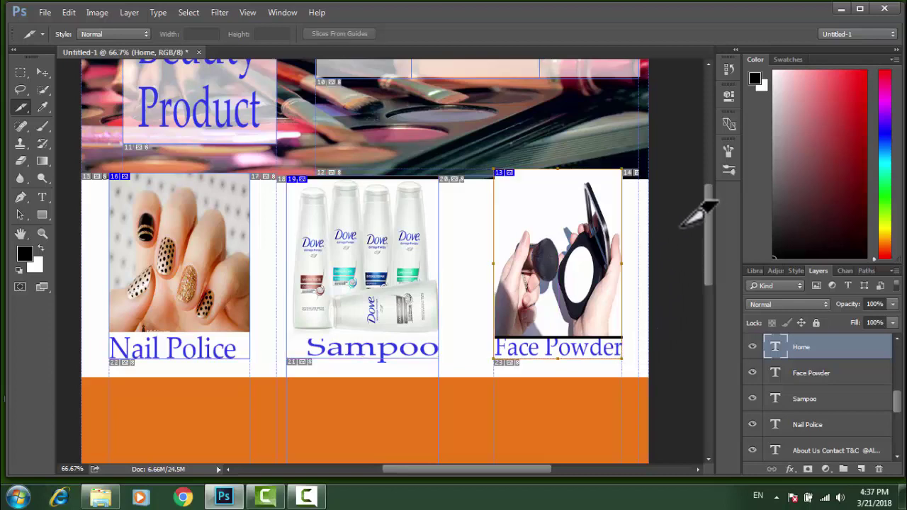
pyautogui.moveTo(707, 209); pyautogui.dragTo(717, 269)
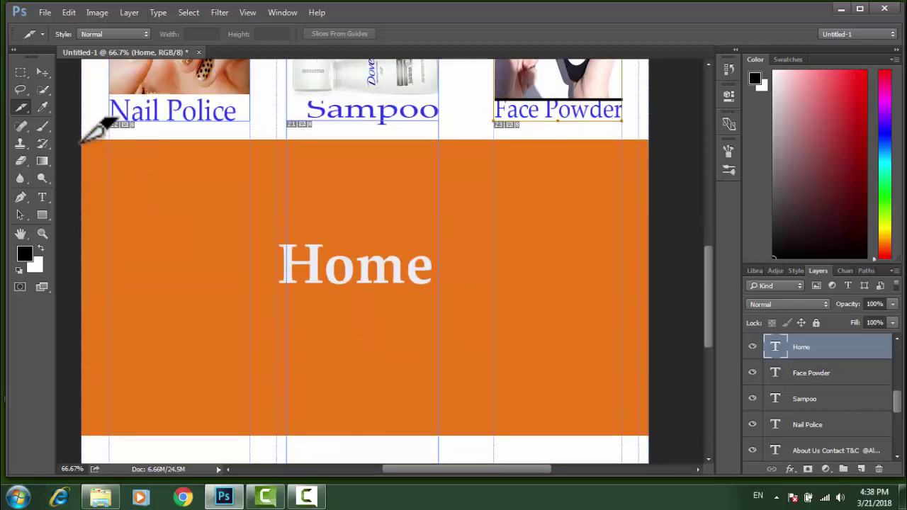
# Slice the orange Home band, then slice the footer bar with About Us, Contact, T&C.
pyautogui.moveTo(83, 140); pyautogui.dragTo(509, 369)
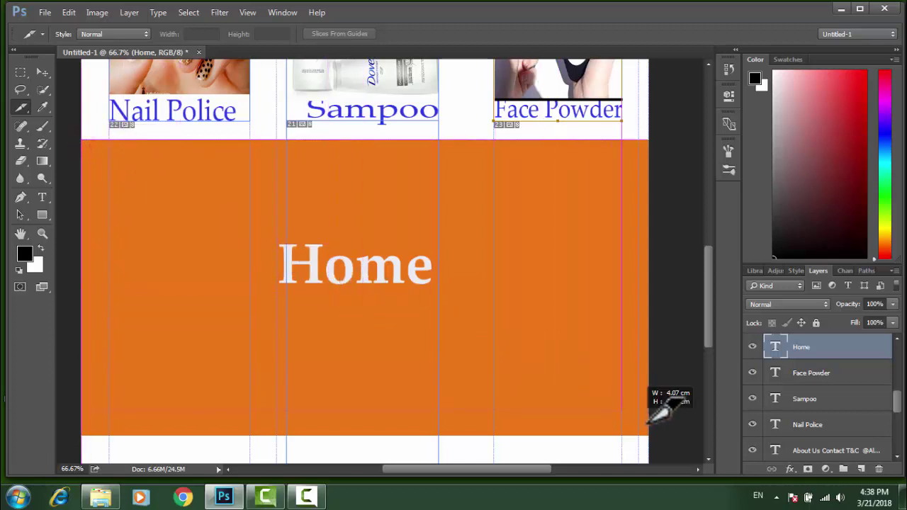
pyautogui.moveTo(509, 368); pyautogui.dragTo(648, 437)
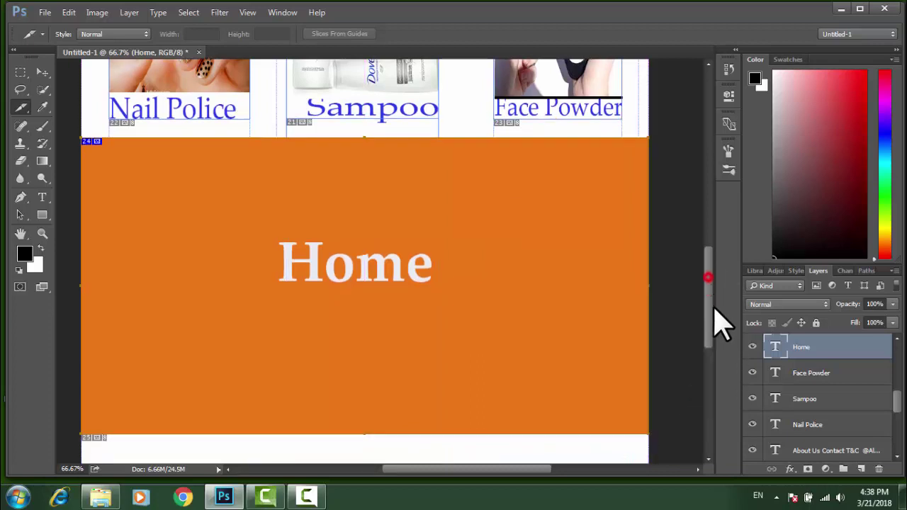
pyautogui.scroll(-3, 712, 324)
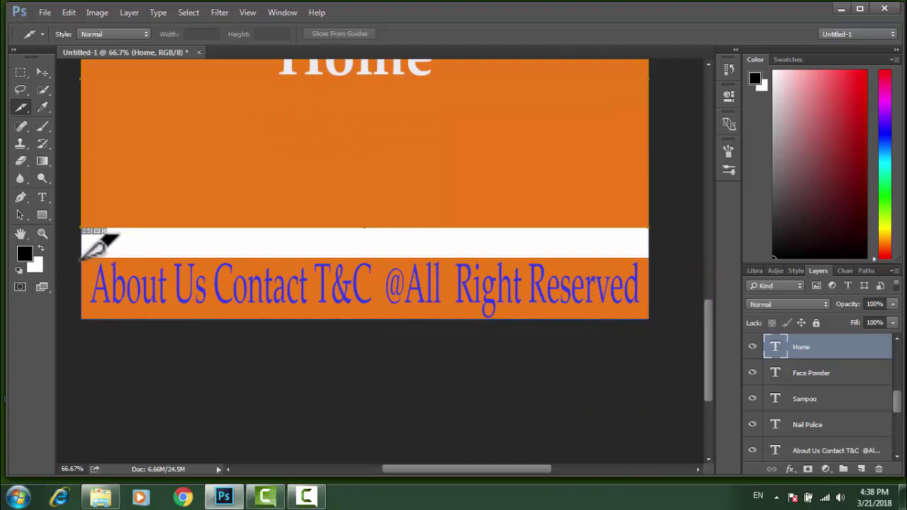
pyautogui.moveTo(82, 258)
pyautogui.mouseDown()
pyautogui.moveTo(359, 301)
pyautogui.moveTo(632, 317)
pyautogui.moveTo(377, 303)
pyautogui.moveTo(382, 311)
pyautogui.mouseUp()
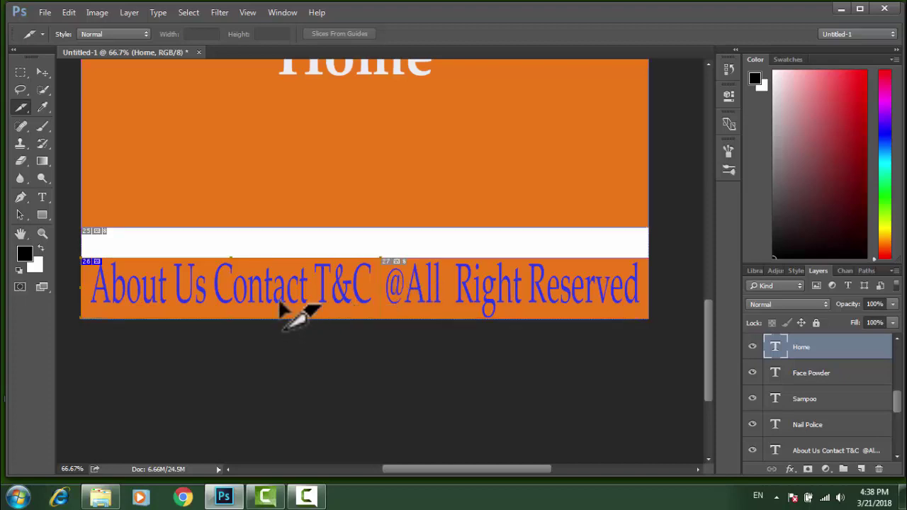
# Divide the footer slice into 3 across and align edges to About Us, Contact, T&C.
pyautogui.rightClick(27, 112)
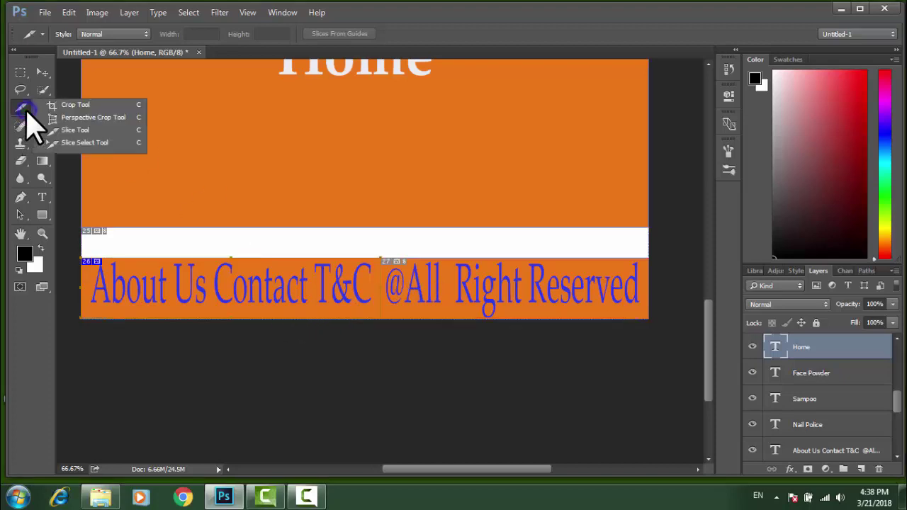
pyautogui.click(68, 145)
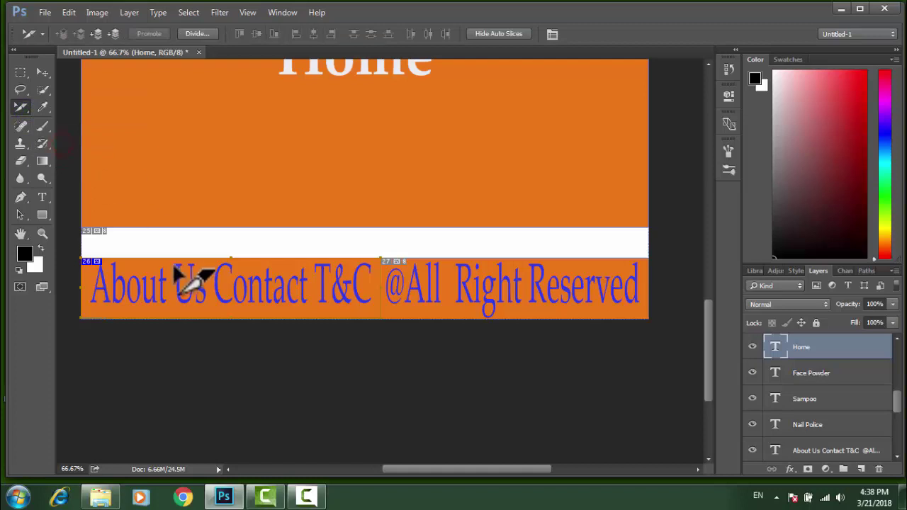
pyautogui.click(197, 34)
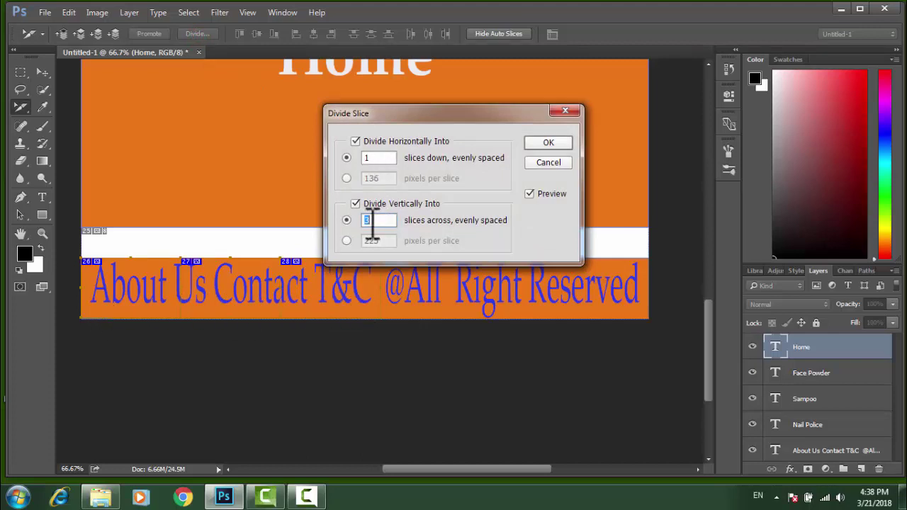
pyautogui.click(547, 144)
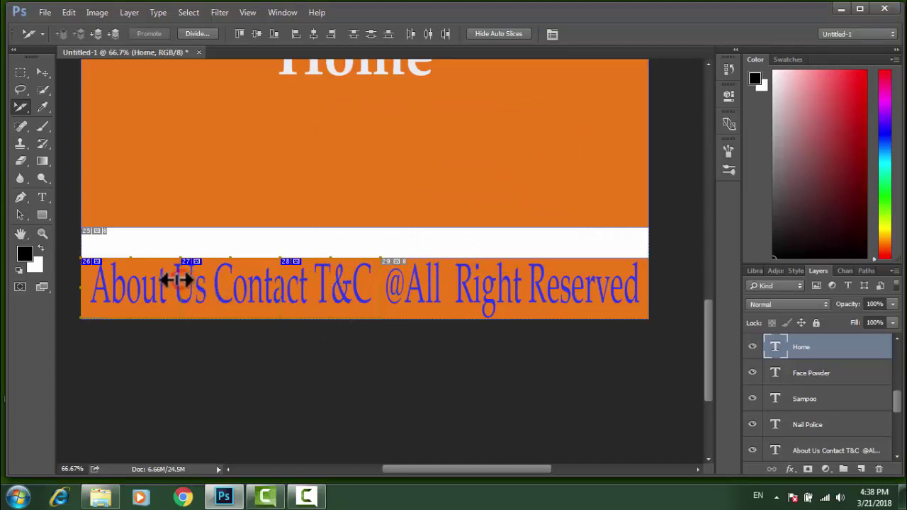
pyautogui.moveTo(176, 280); pyautogui.dragTo(172, 282)
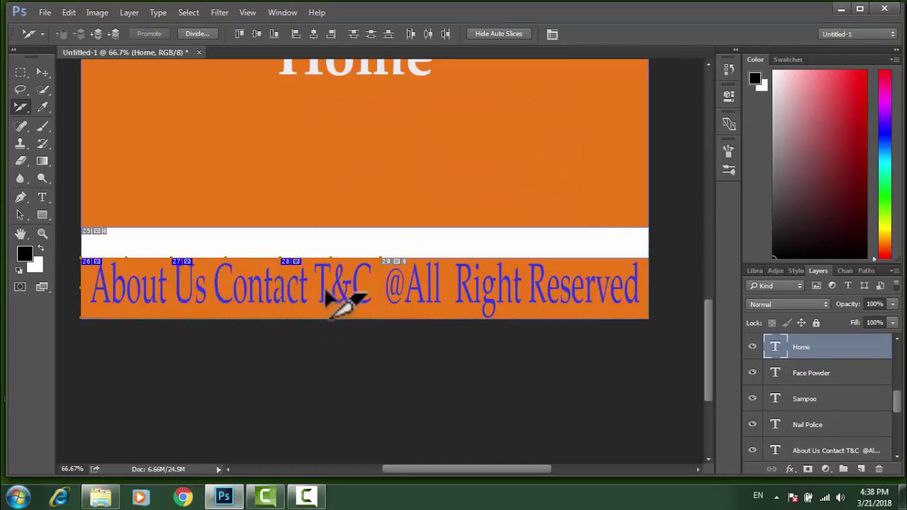
pyautogui.moveTo(289, 276); pyautogui.dragTo(312, 281)
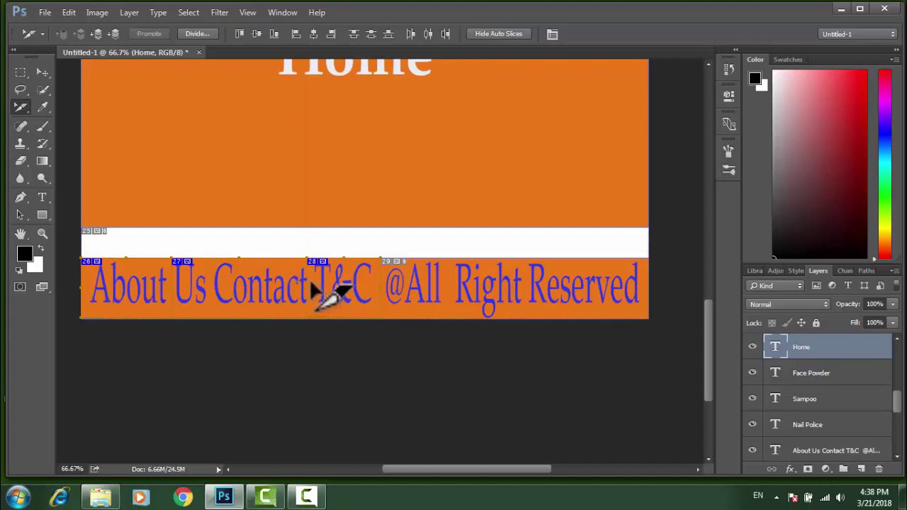
pyautogui.moveTo(309, 278); pyautogui.dragTo(312, 282)
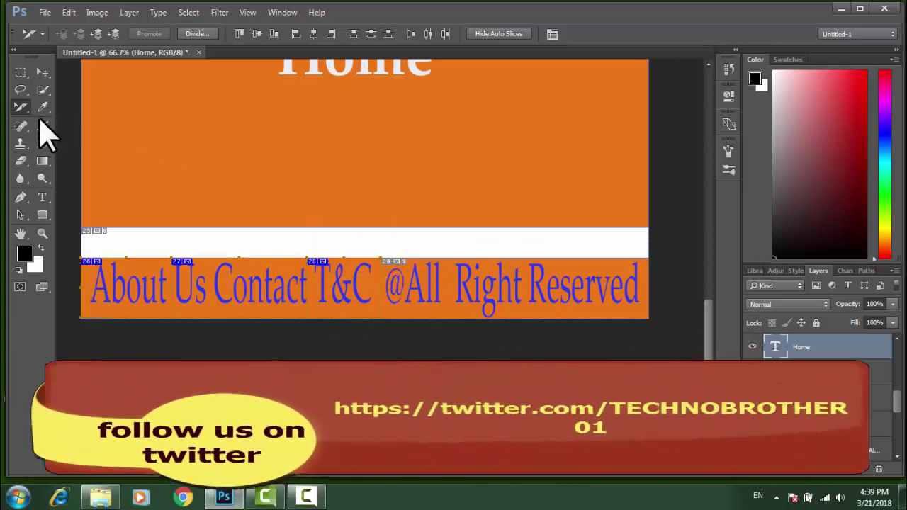
pyautogui.rightClick(27, 114)
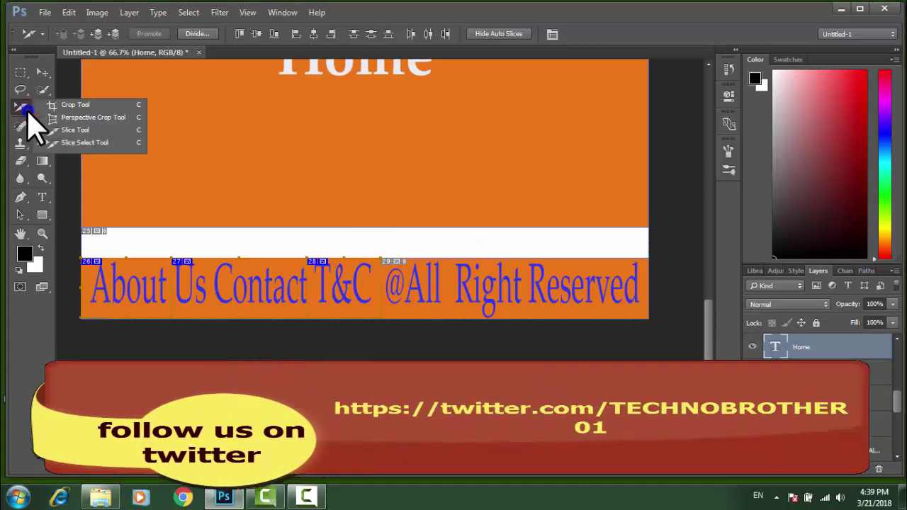
pyautogui.click(79, 130)
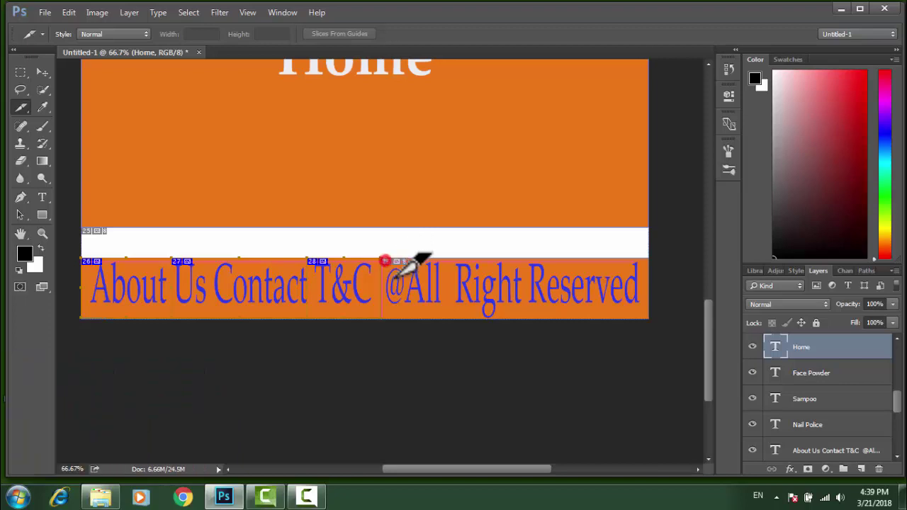
pyautogui.moveTo(386, 260)
pyautogui.mouseDown()
pyautogui.moveTo(557, 304)
pyautogui.moveTo(648, 304)
pyautogui.moveTo(651, 315)
pyautogui.mouseUp()
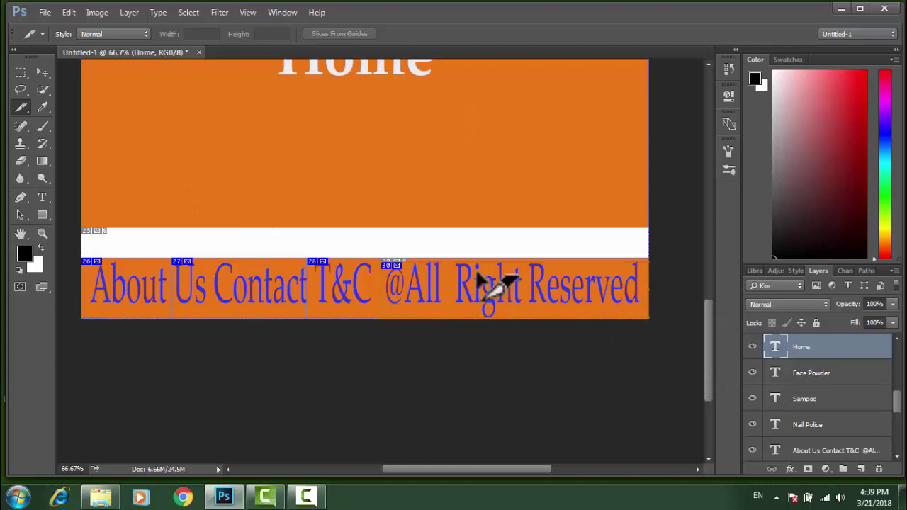
pyautogui.click(42, 73)
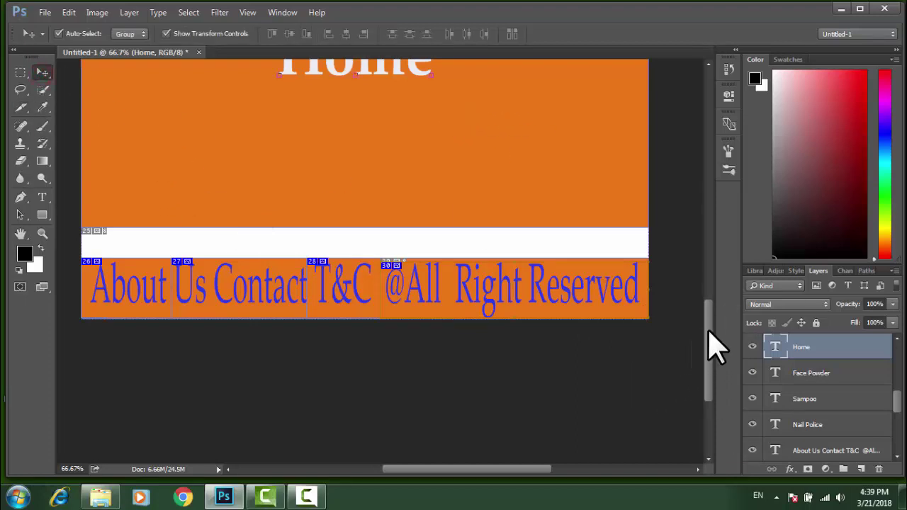
pyautogui.moveTo(706, 344); pyautogui.dragTo(708, 163)
# Open Slice Options for Beauty Product slice 08 and rename it 'Home'.
pyautogui.scroll(2, 708, 163)
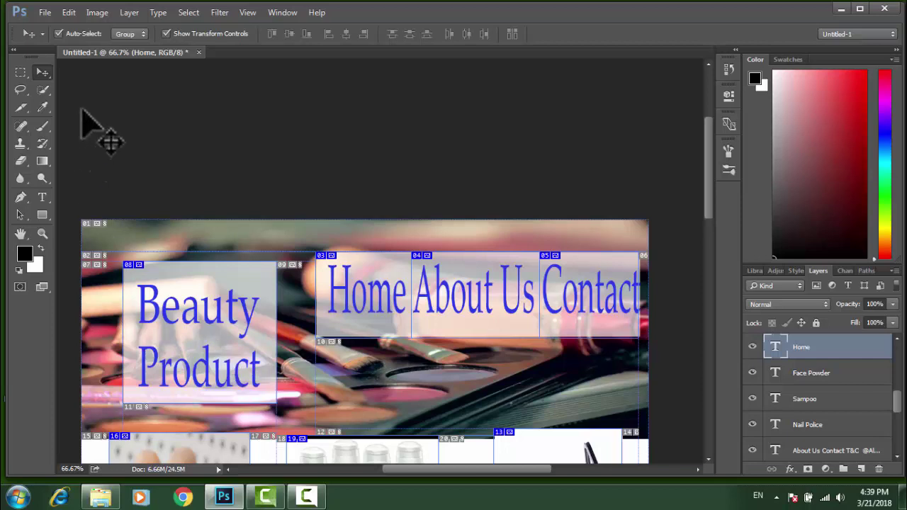
pyautogui.click(23, 110)
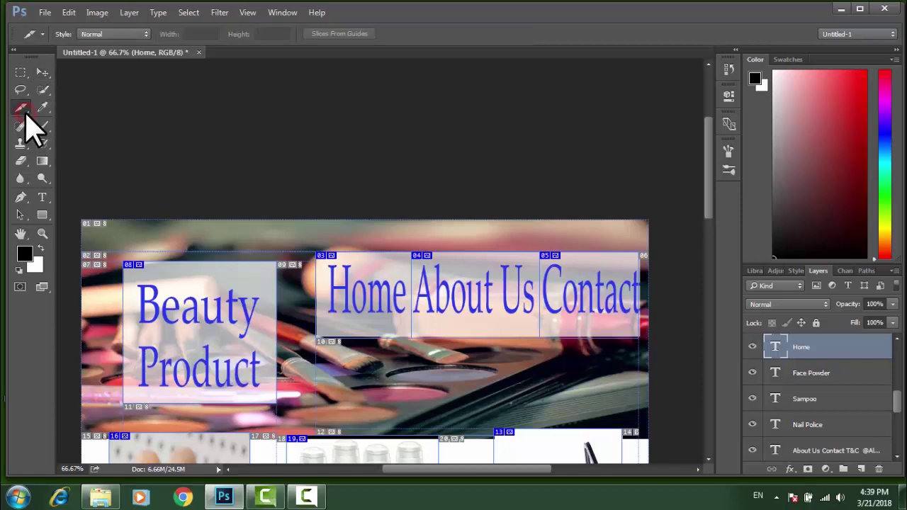
pyautogui.rightClick(22, 110)
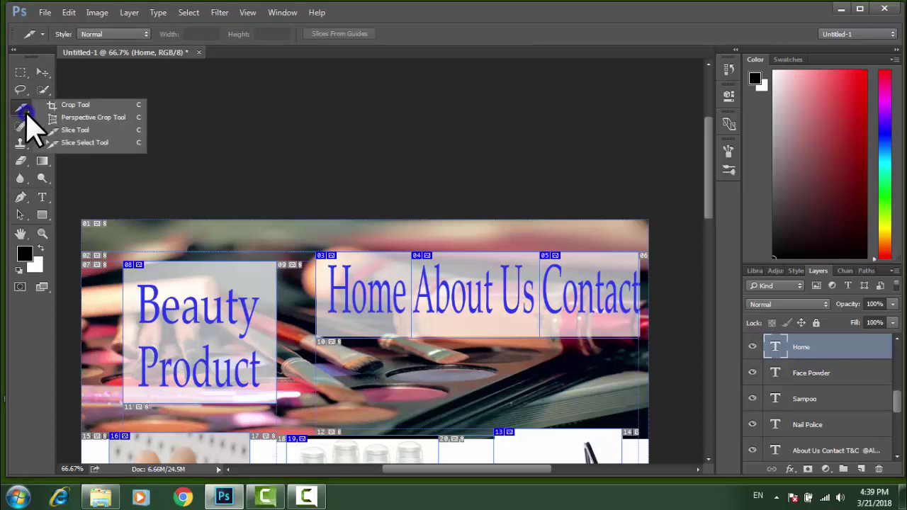
pyautogui.click(61, 140)
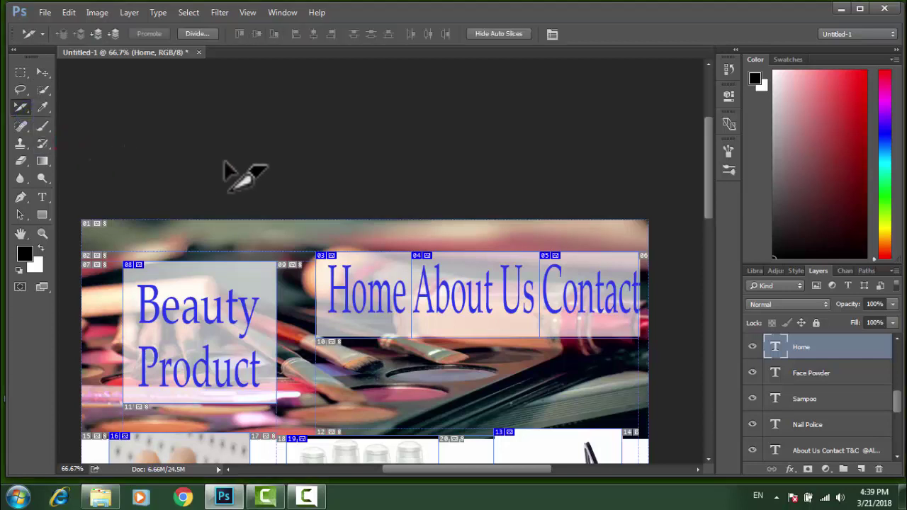
pyautogui.doubleClick(170, 324)
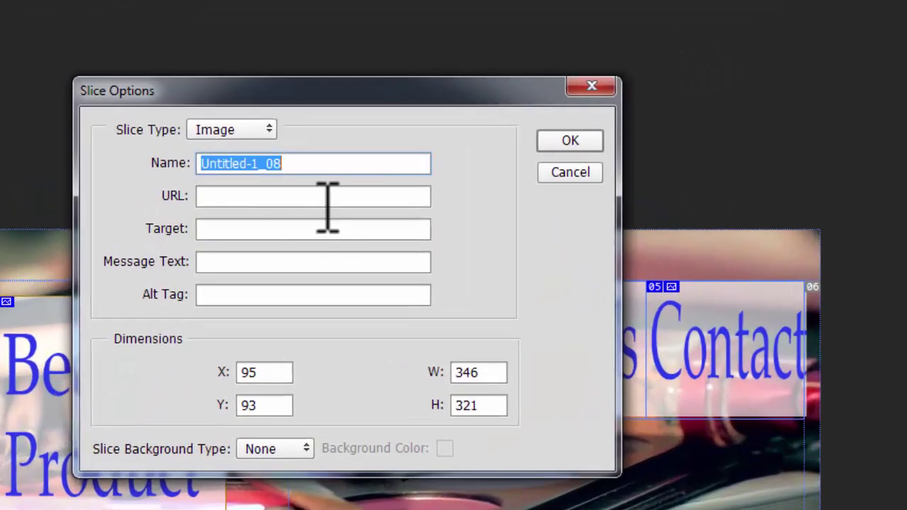
pyautogui.click(295, 168)
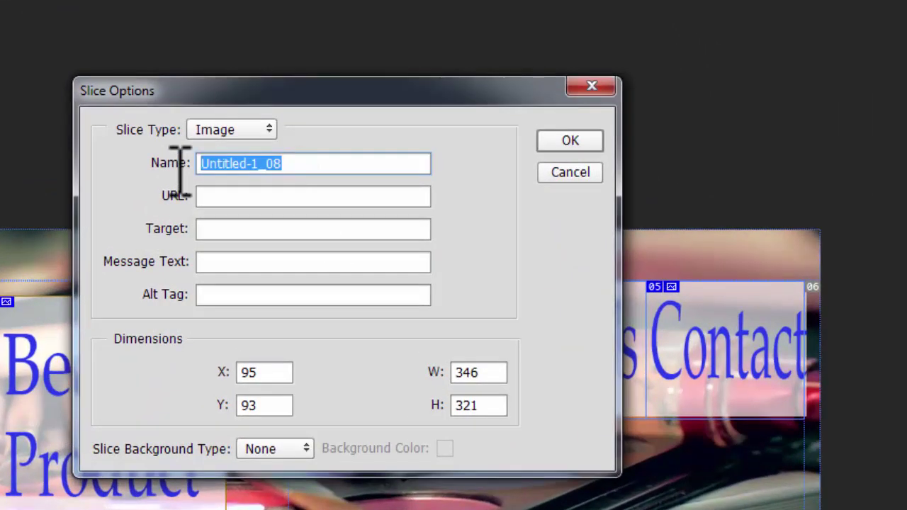
pyautogui.write('Home')
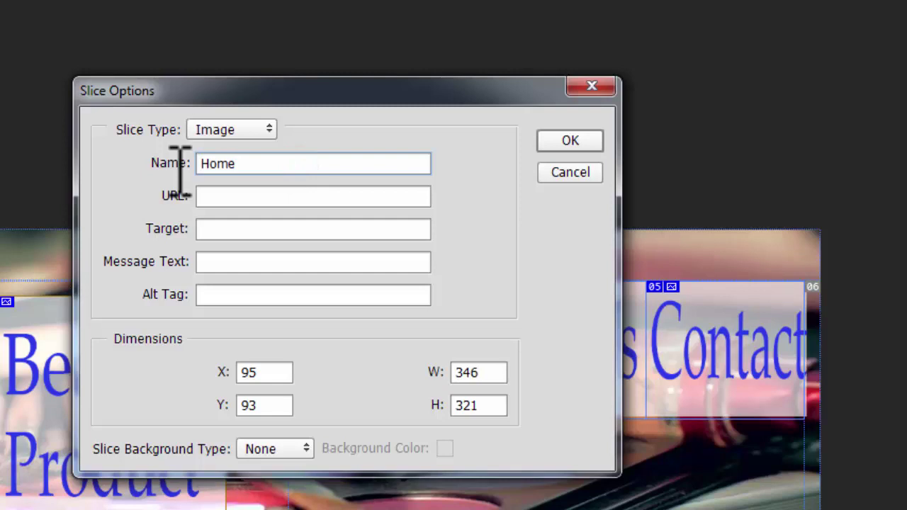
pyautogui.click(234, 198)
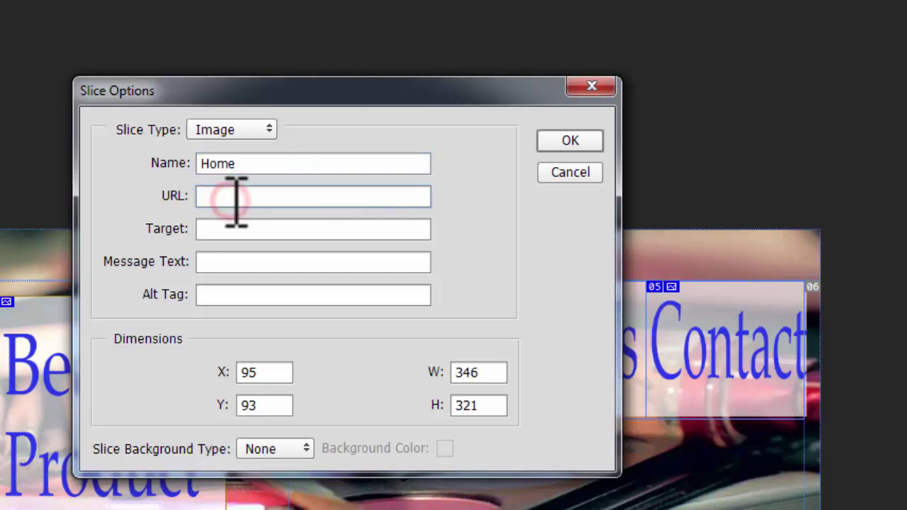
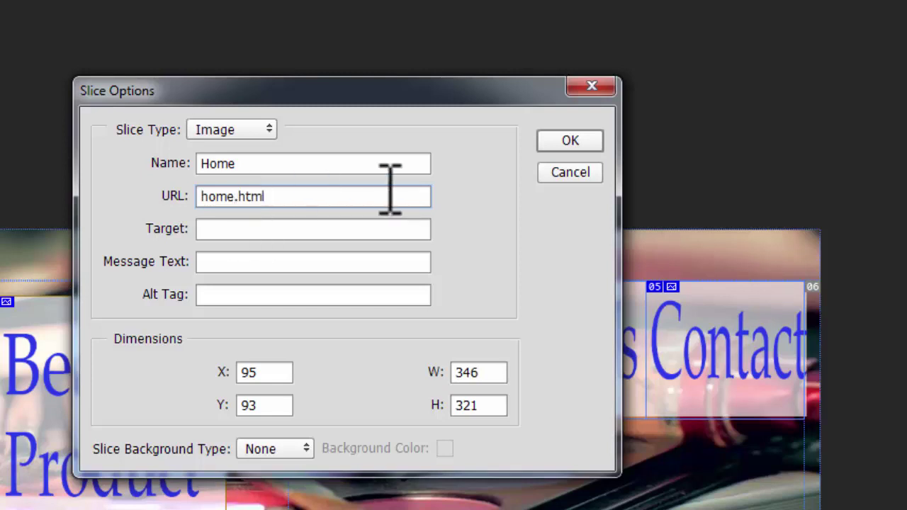
# Close the open slice settings and make the Slice Tool active.
pyautogui.click(571, 142)
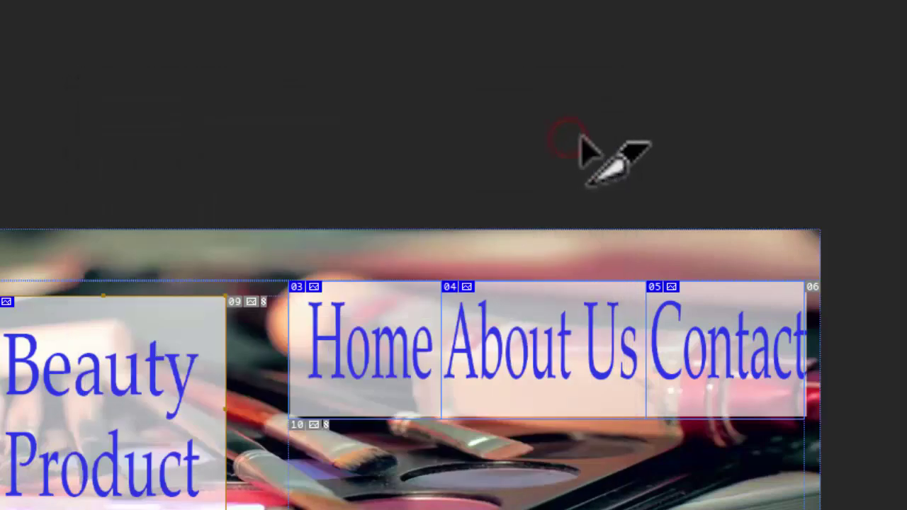
pyautogui.rightClick(353, 347)
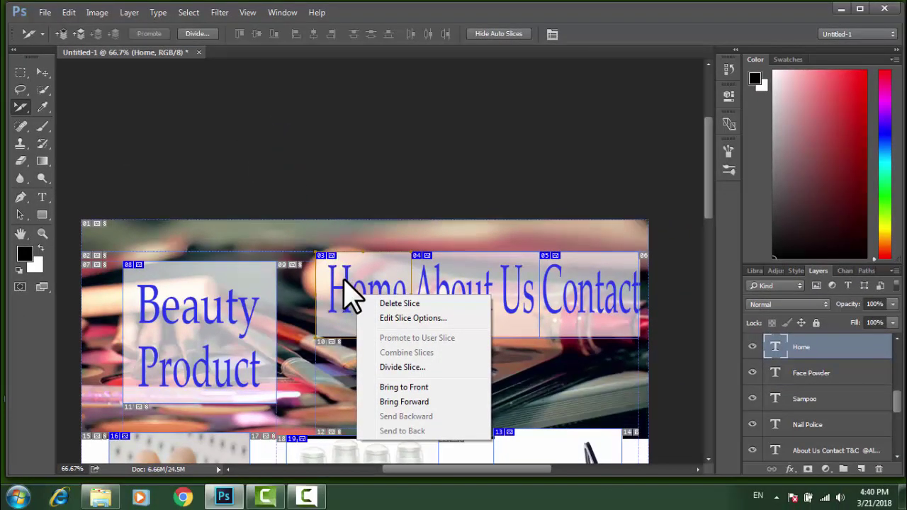
pyautogui.click(21, 108)
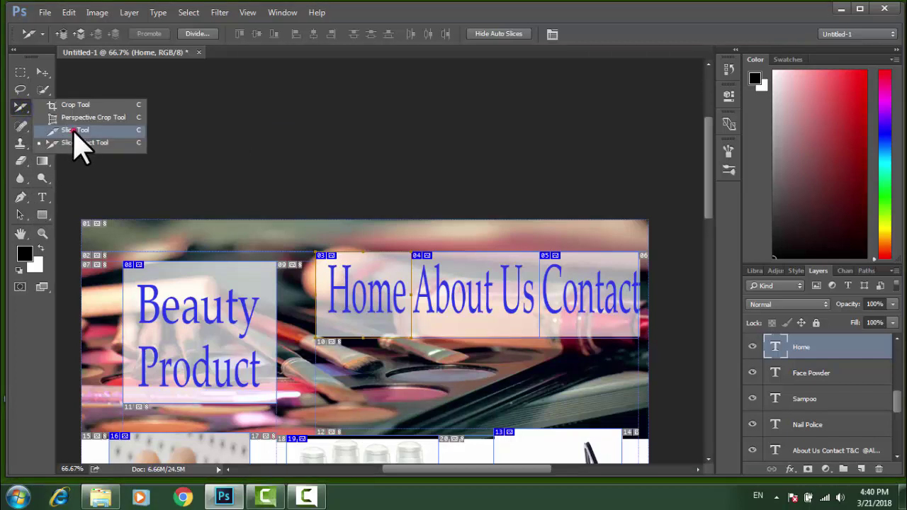
pyautogui.click(74, 131)
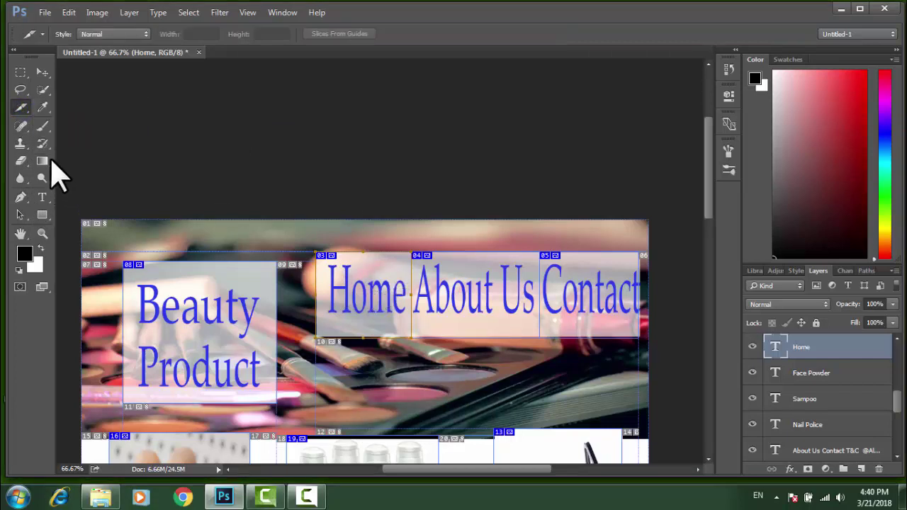
# Give the Home navigation slice the name 'Home' and the URL home.html.
pyautogui.doubleClick(352, 296)
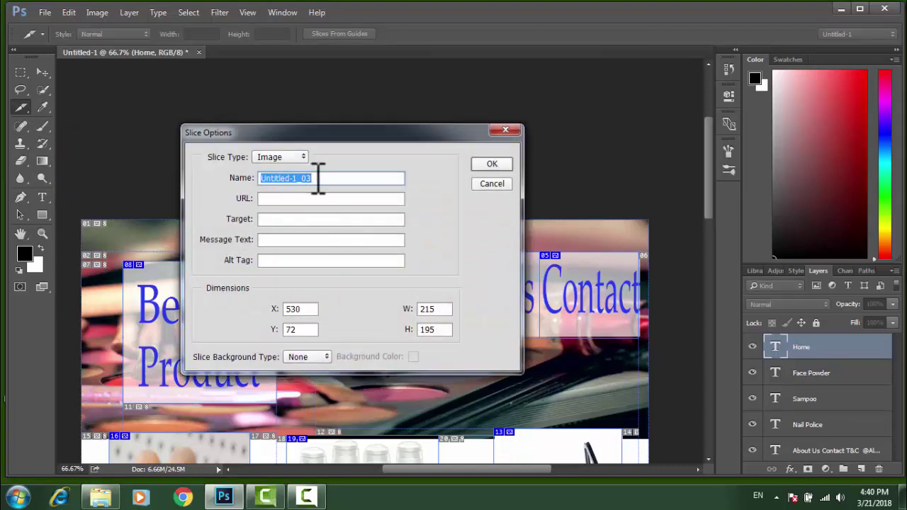
pyautogui.moveTo(314, 177); pyautogui.dragTo(265, 179)
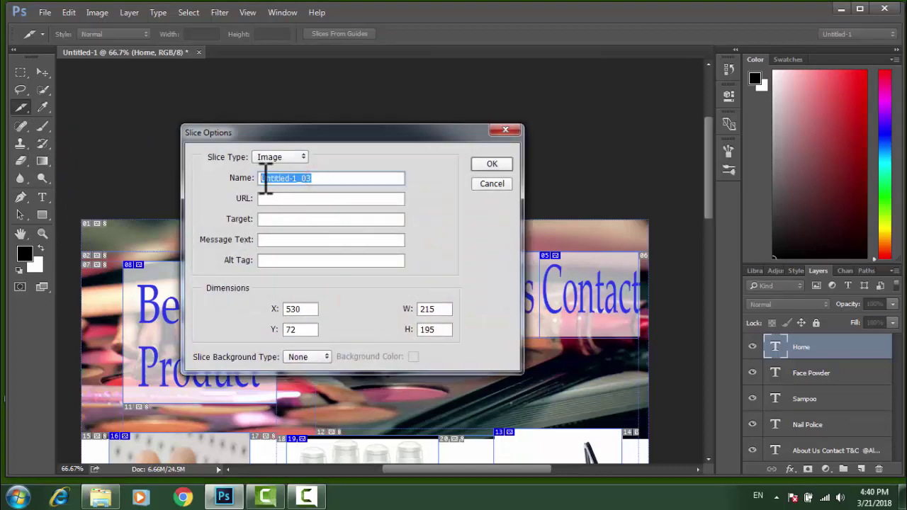
pyautogui.press('capslock')
pyautogui.write('Home')
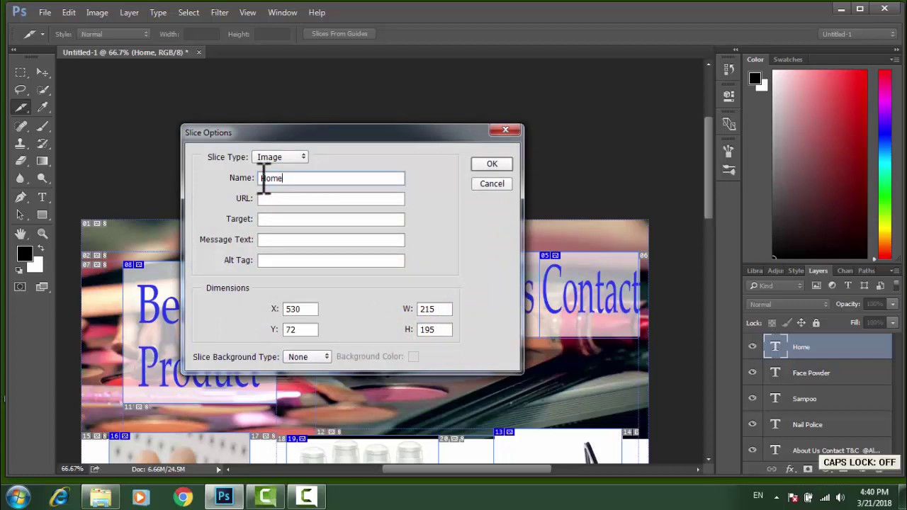
pyautogui.press('Tab')
pyautogui.write('h')
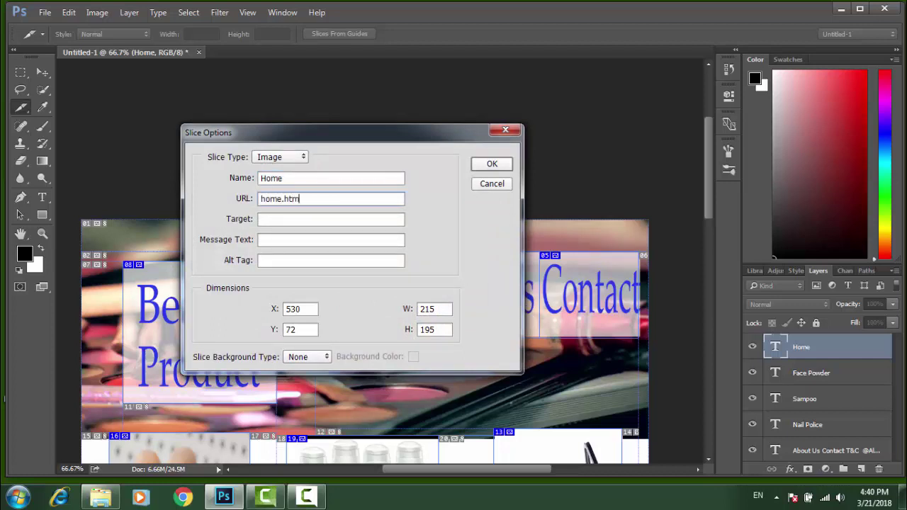
pyautogui.click(497, 165)
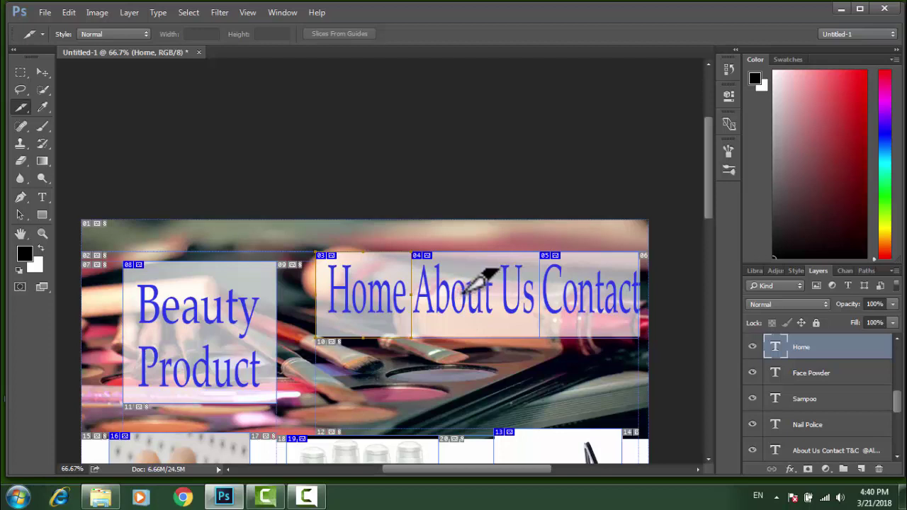
pyautogui.rightClick(27, 112)
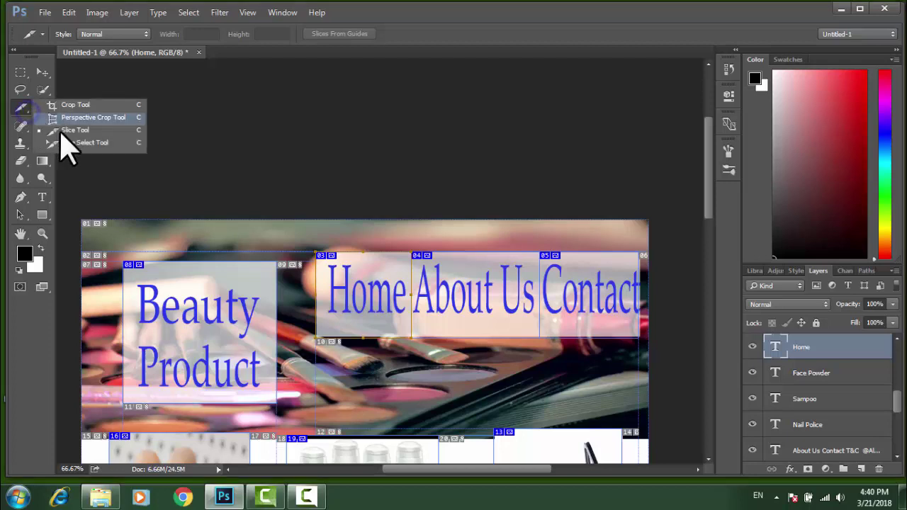
pyautogui.click(63, 131)
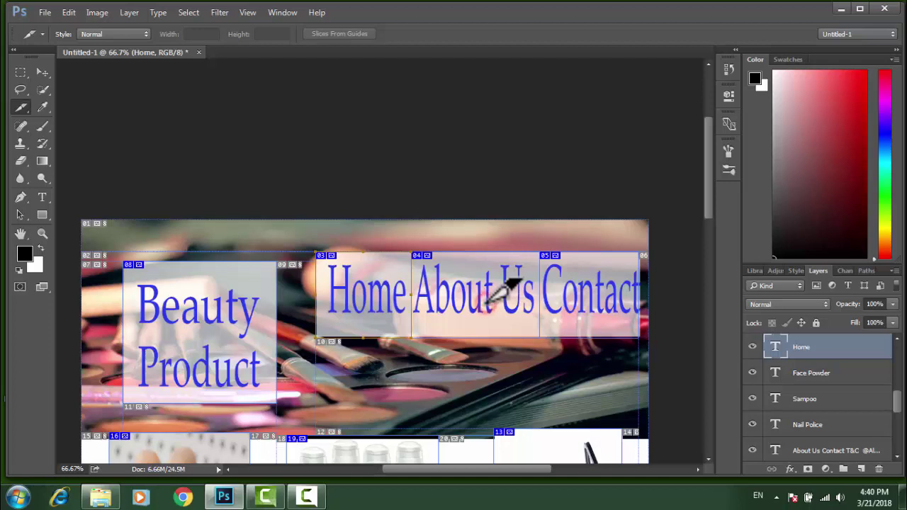
# With Slice Select, name the About Us slice 'About Us' linked to aboutus.html.
pyautogui.rightClick(25, 111)
pyautogui.click(73, 143)
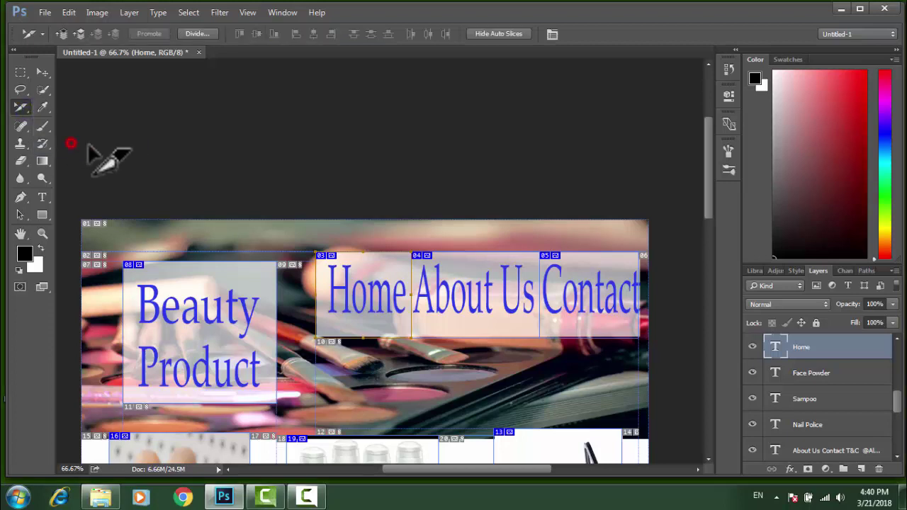
pyautogui.doubleClick(473, 295)
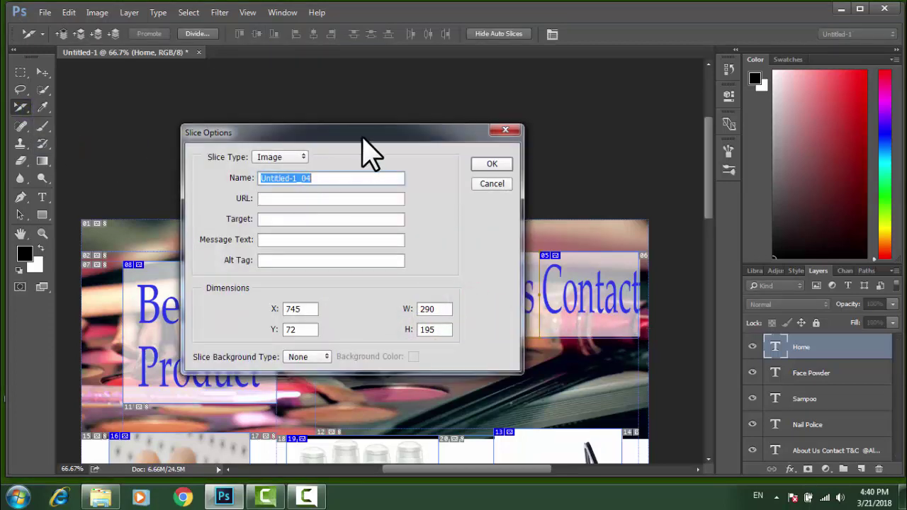
pyautogui.moveTo(362, 135); pyautogui.dragTo(240, 146)
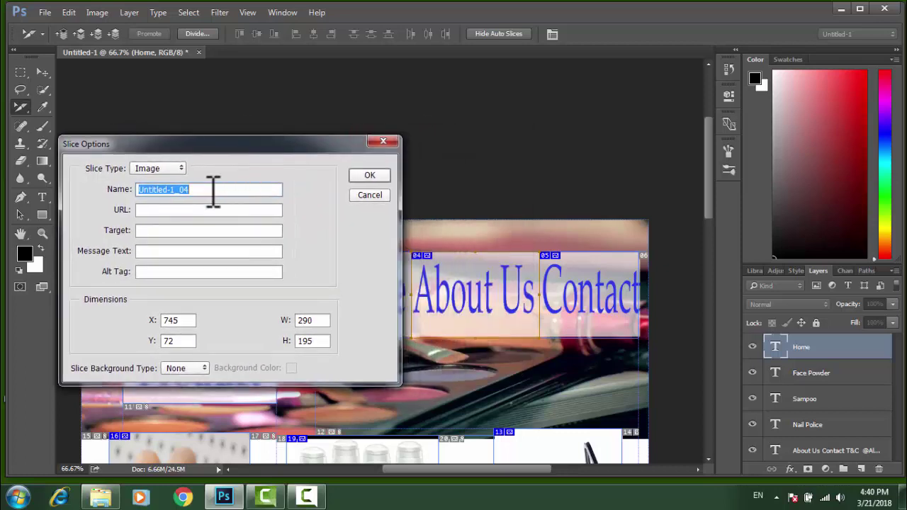
pyautogui.write('A')
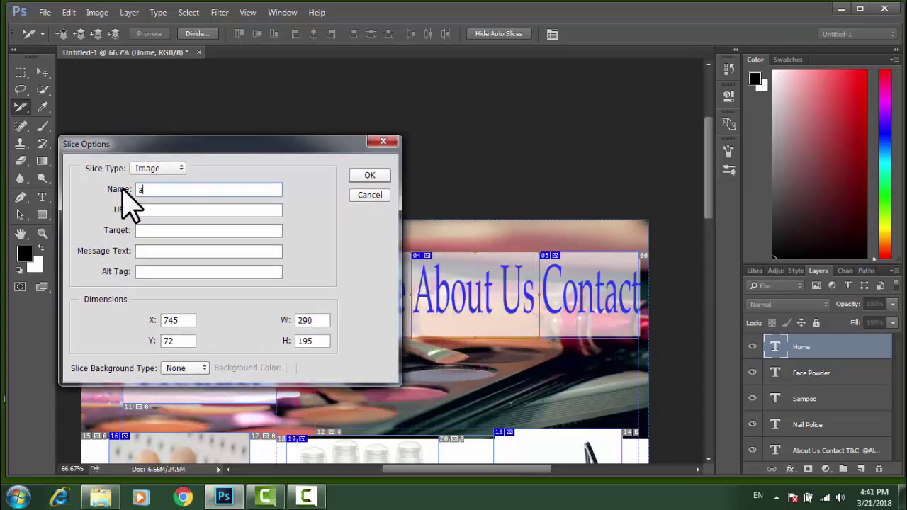
pyautogui.press('capslock')
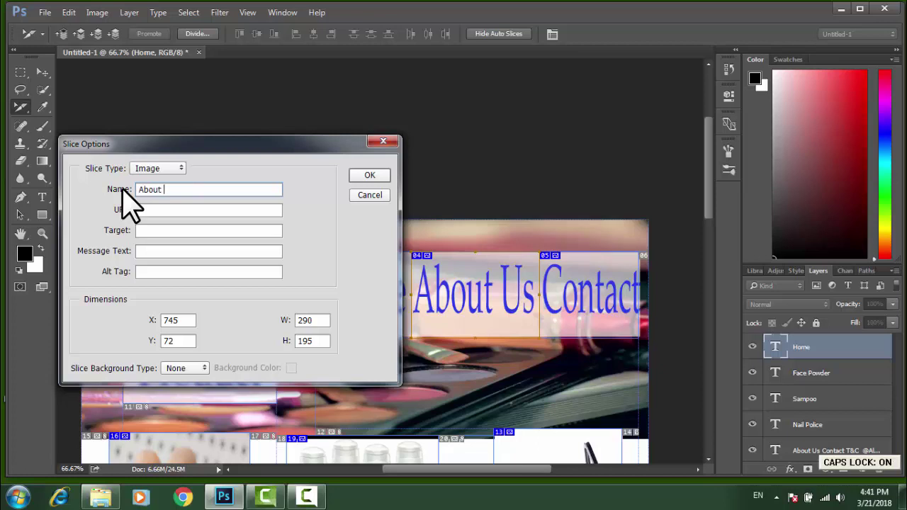
pyautogui.press('Tab')
pyautogui.write('aboutus.html')
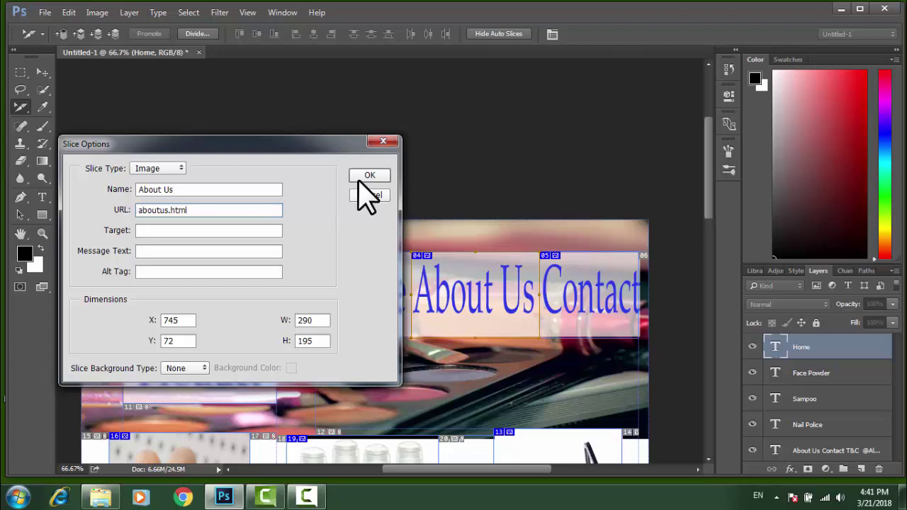
pyautogui.click(371, 175)
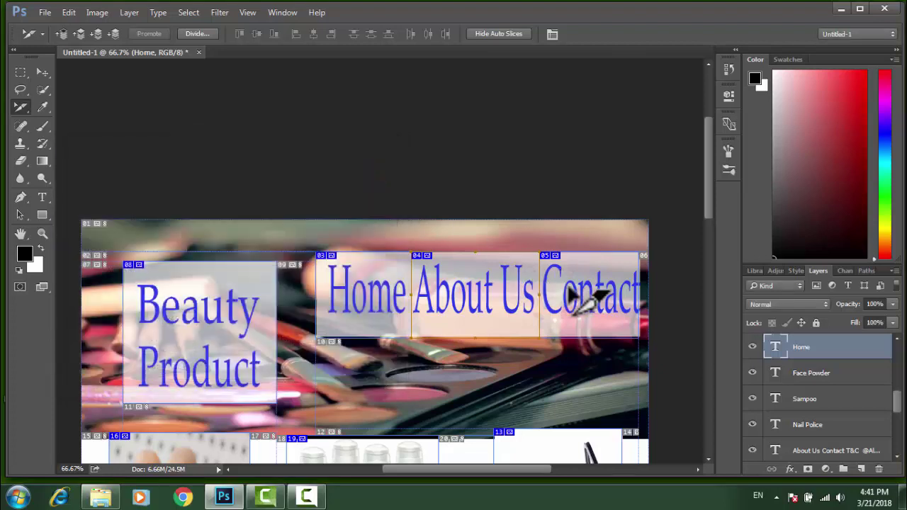
# Name the Contact slice 'contact' with the URL contact.html.
pyautogui.doubleClick(570, 290)
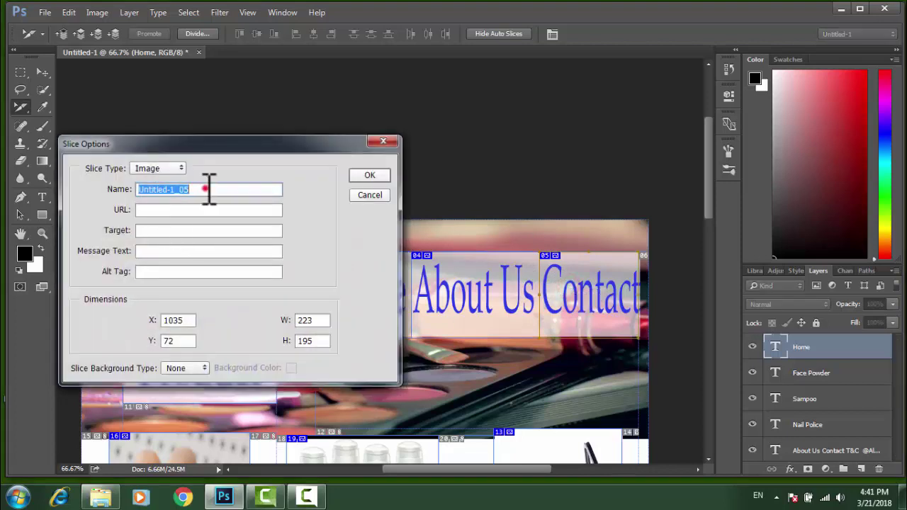
pyautogui.moveTo(206, 189); pyautogui.dragTo(124, 205)
pyautogui.write('c')
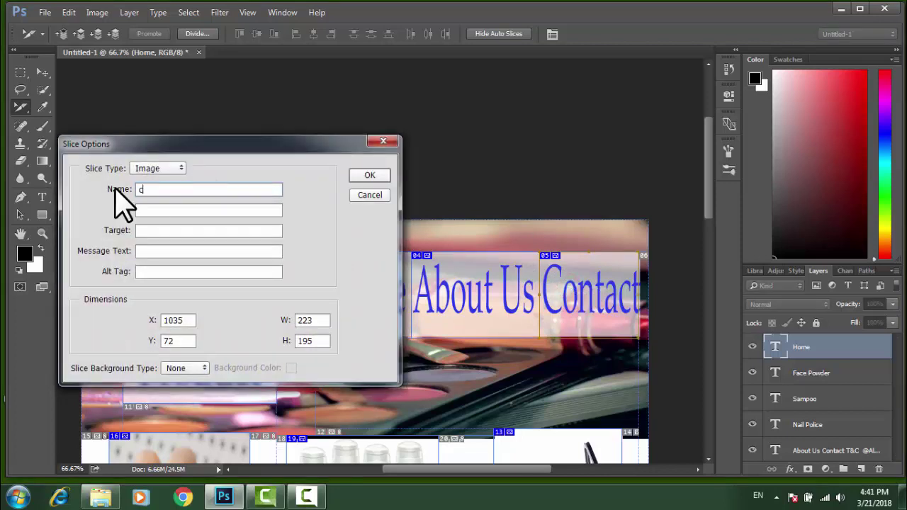
pyautogui.write('ont')
pyautogui.write('act')
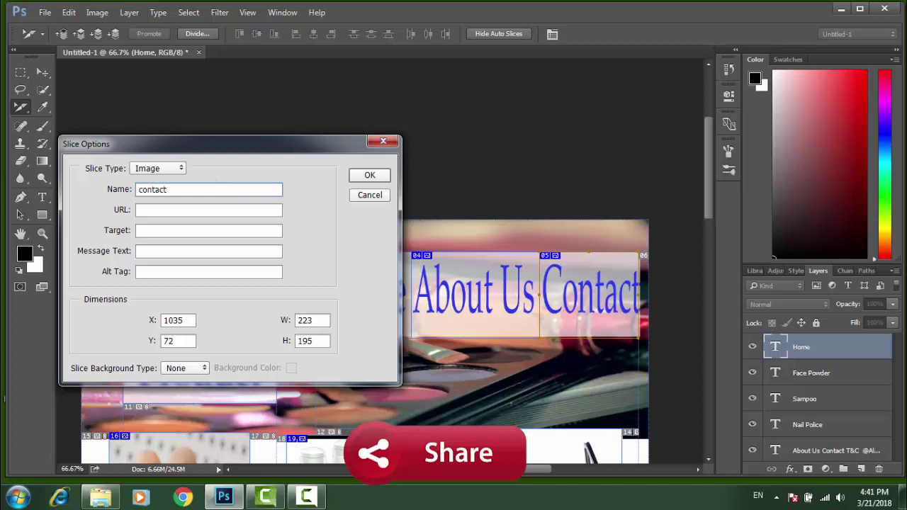
pyautogui.press('Tab')
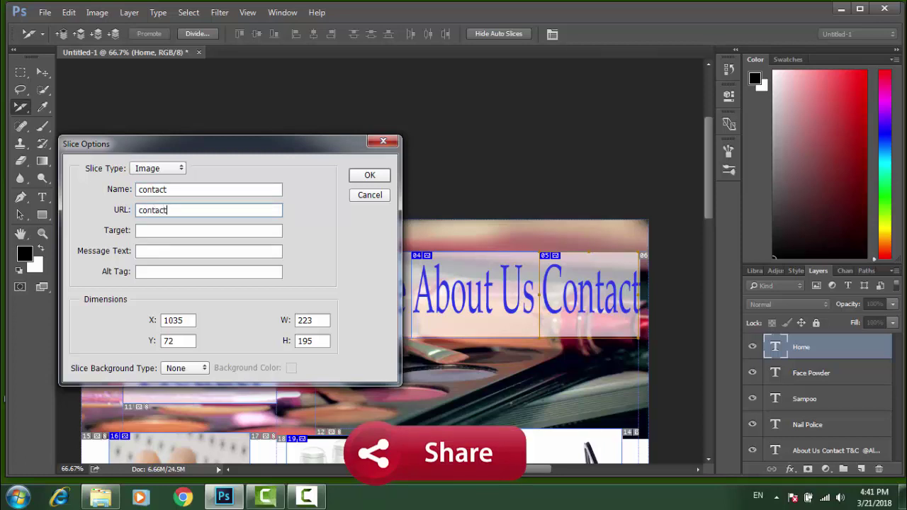
pyautogui.write('l')
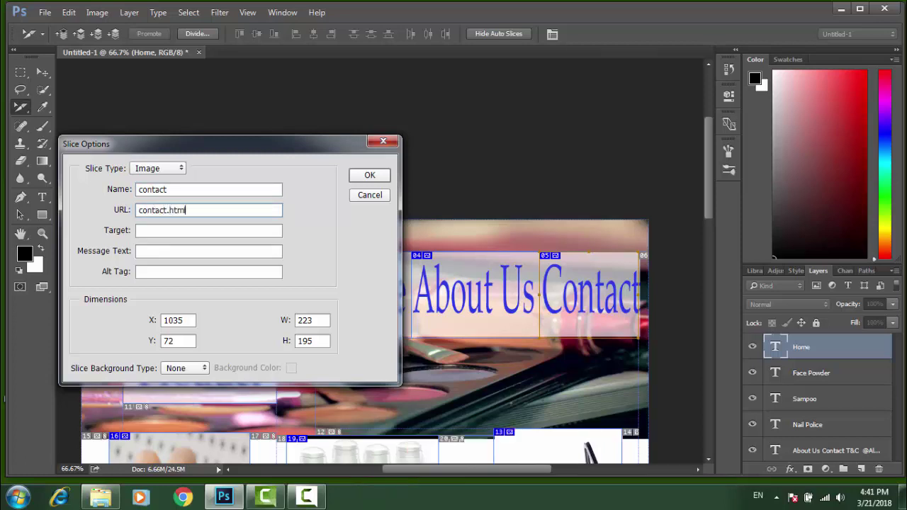
pyautogui.click(370, 176)
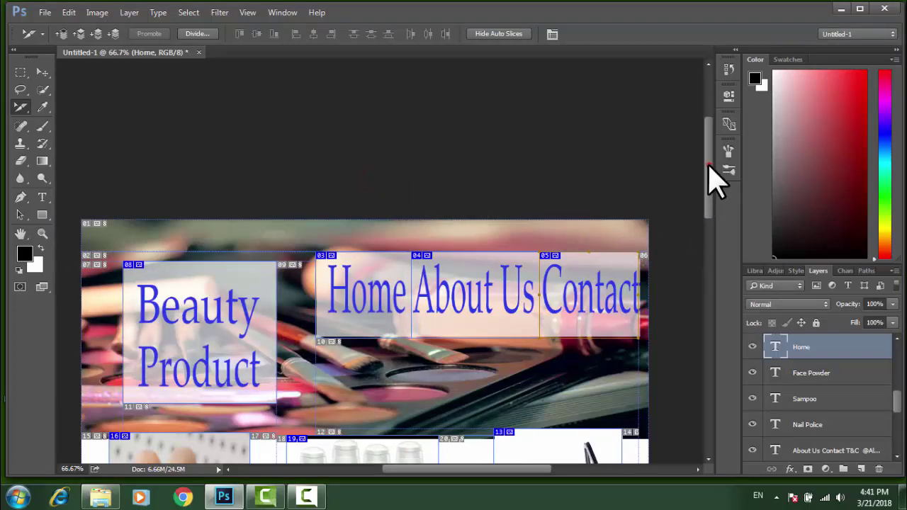
pyautogui.moveTo(709, 166); pyautogui.dragTo(712, 227)
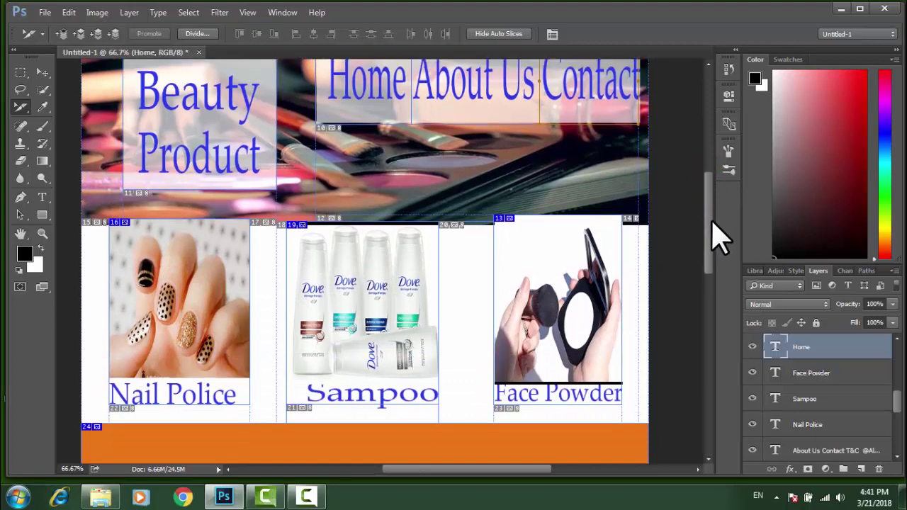
# Name the Nail Police slice and link it to nail.html.
pyautogui.doubleClick(175, 317)
pyautogui.click(187, 190)
pyautogui.doubleClick(188, 189)
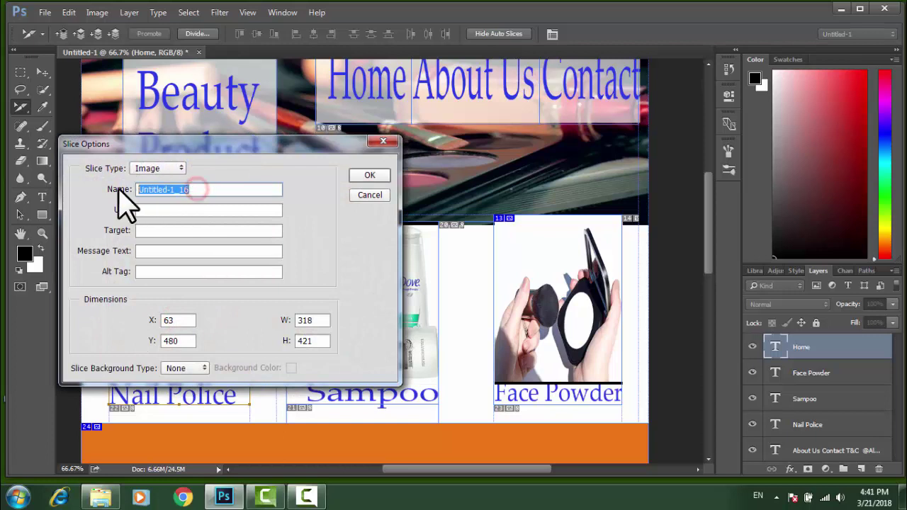
pyautogui.write('n')
pyautogui.press('capslock')
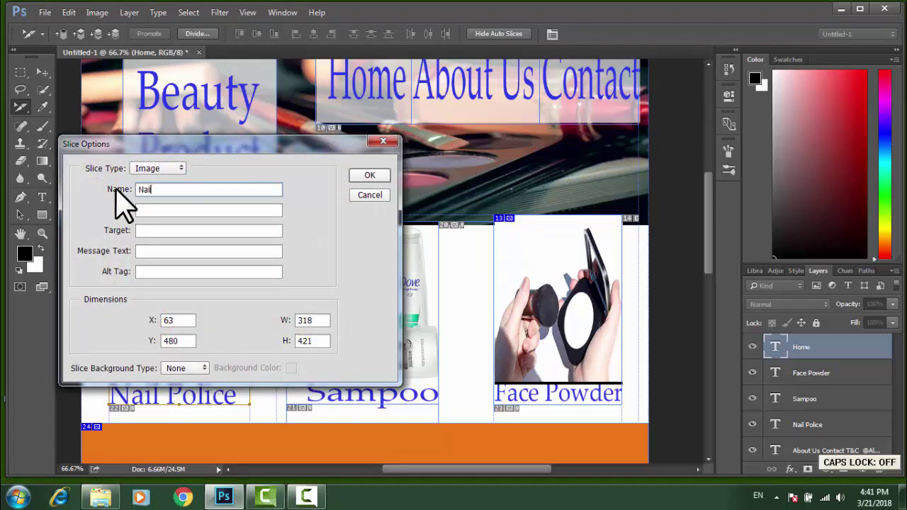
pyautogui.write('P')
pyautogui.press('capslock')
pyautogui.write('l')
pyautogui.write('ice')
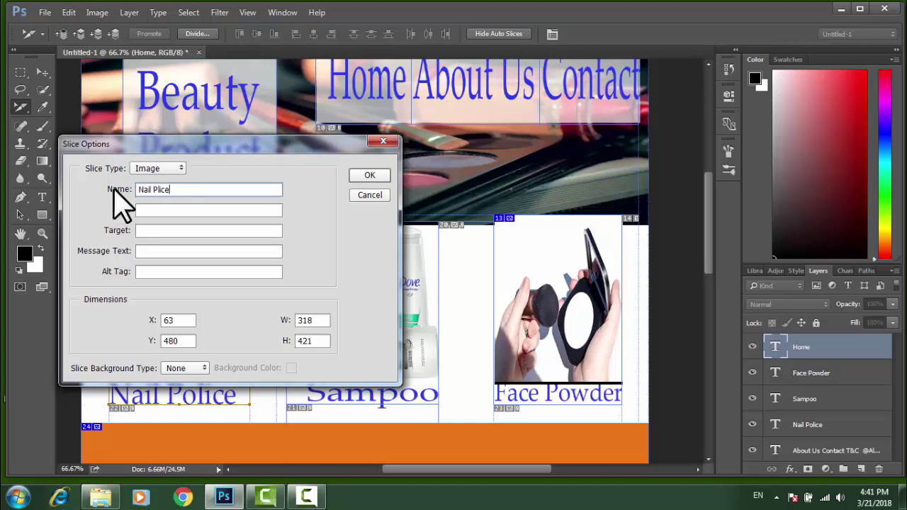
pyautogui.press('Tab')
pyautogui.write('nail.')
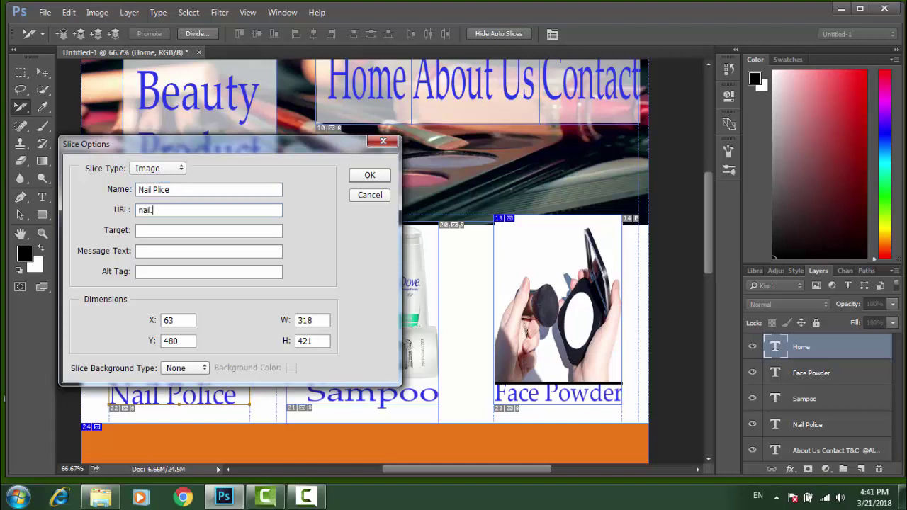
pyautogui.write('html')
pyautogui.click(377, 178)
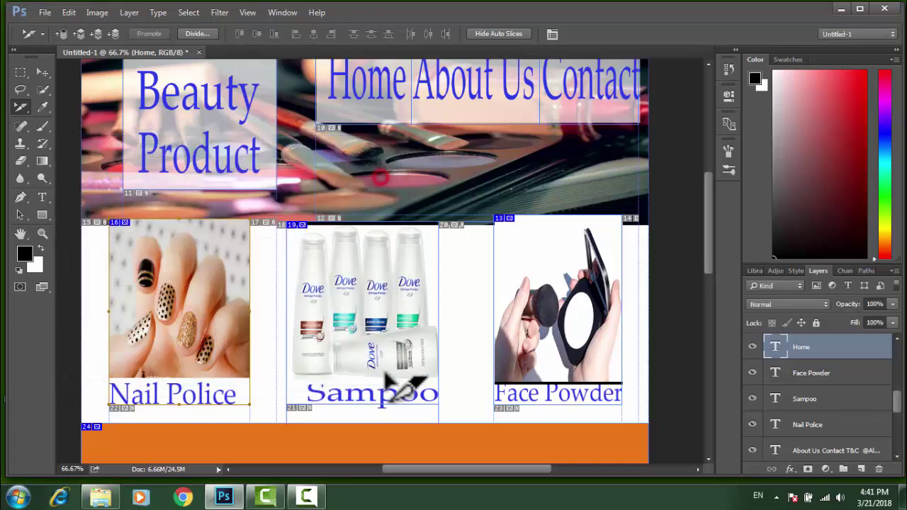
# Set the Sampoo slice to sampoo.html and the 'face powder' slice to facepowder.html.
pyautogui.doubleClick(344, 357)
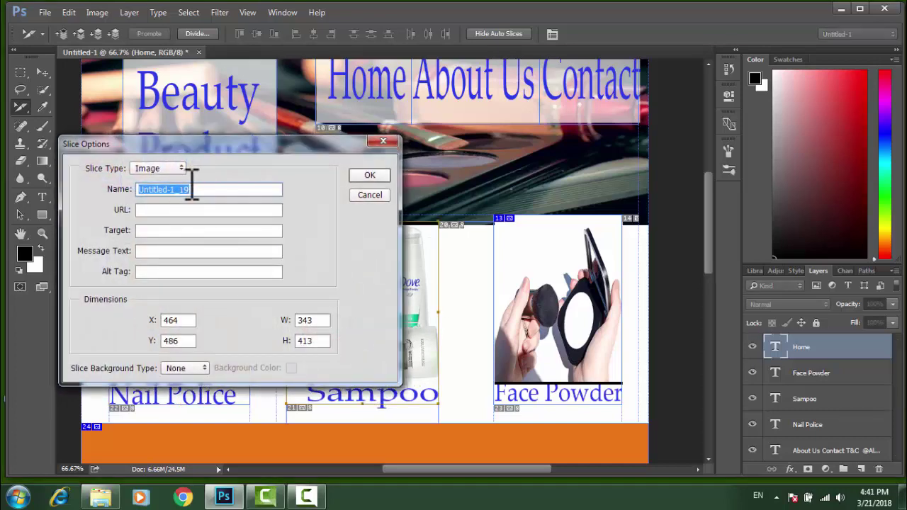
pyautogui.press('capslock')
pyautogui.write('S')
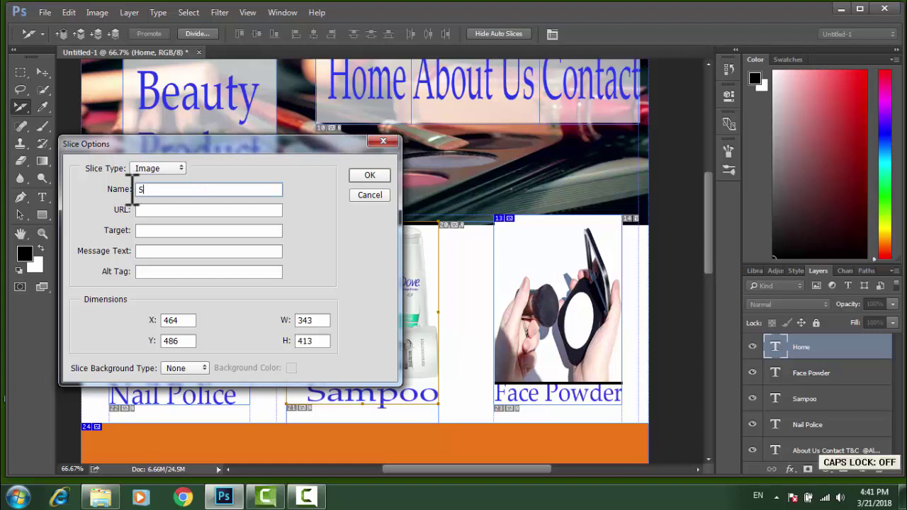
pyautogui.write('ampo')
pyautogui.press('Tab')
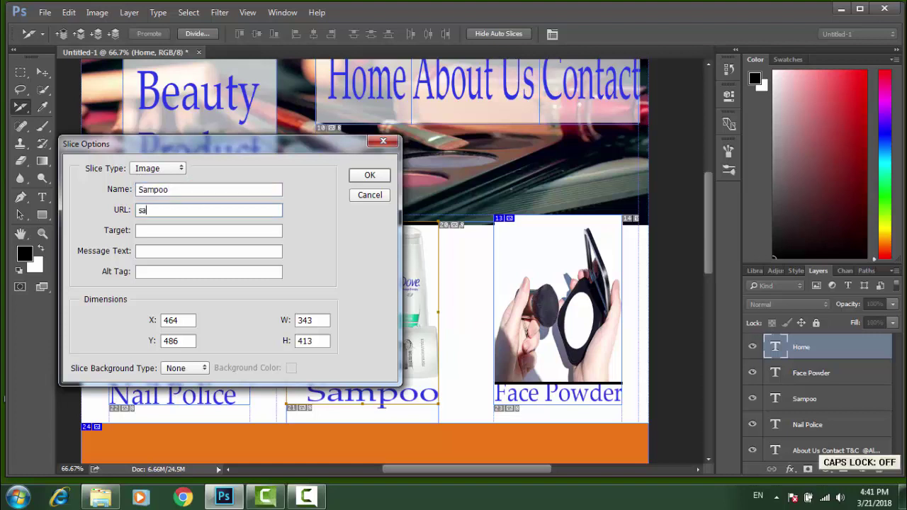
pyautogui.write('mpoo.ht')
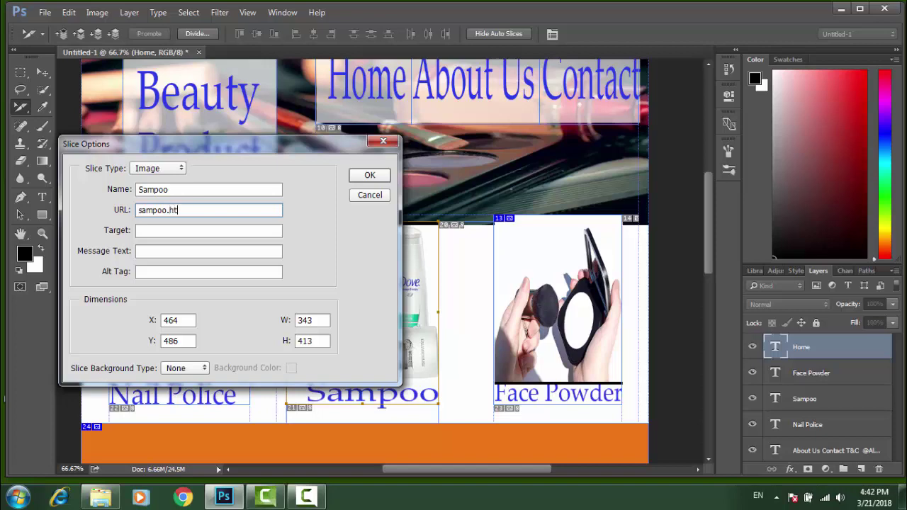
pyautogui.write('l')
pyautogui.click(367, 176)
pyautogui.doubleClick(555, 358)
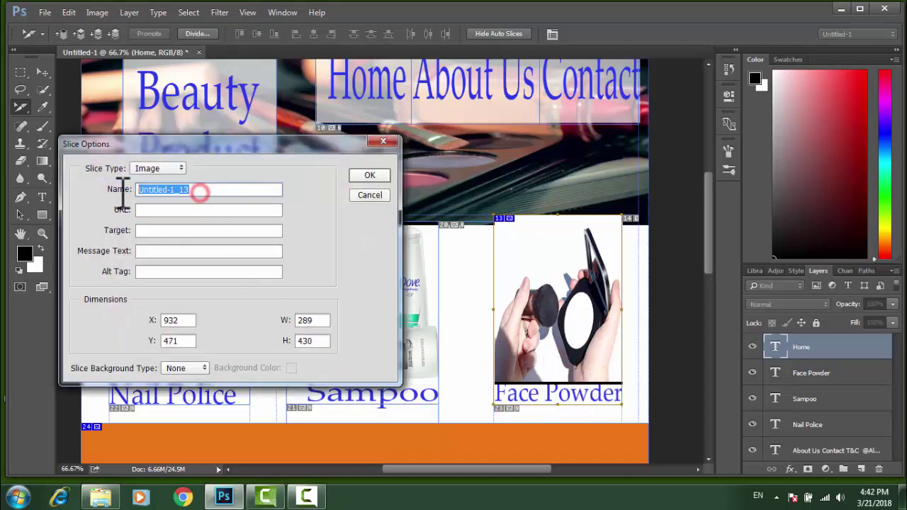
pyautogui.write('face po')
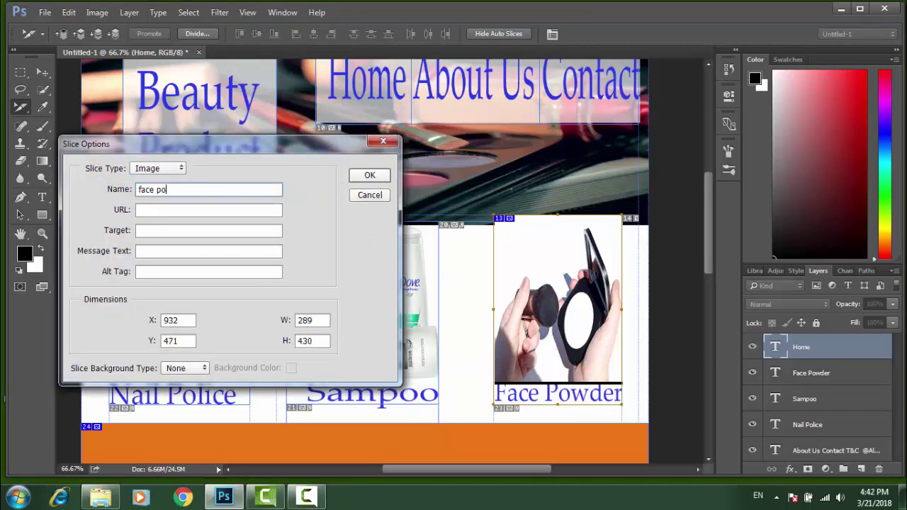
pyautogui.write('face powder')
pyautogui.press('Tab')
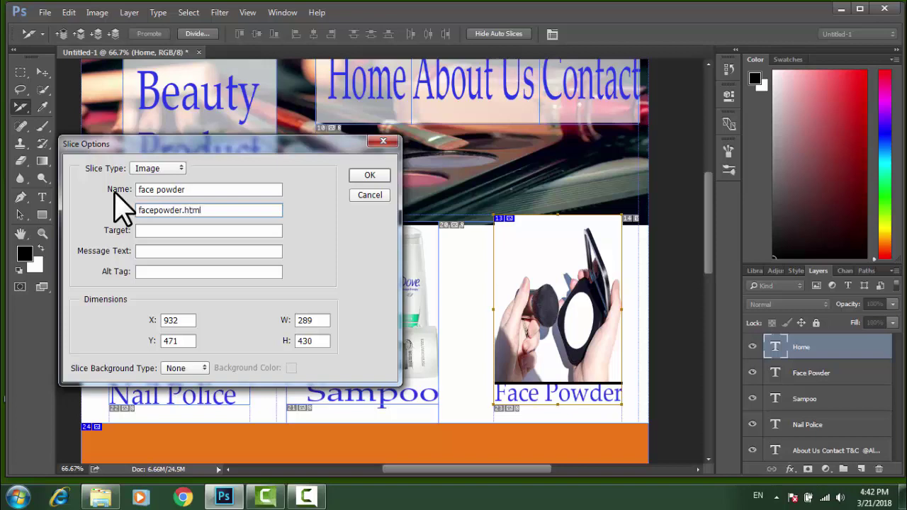
pyautogui.click(369, 176)
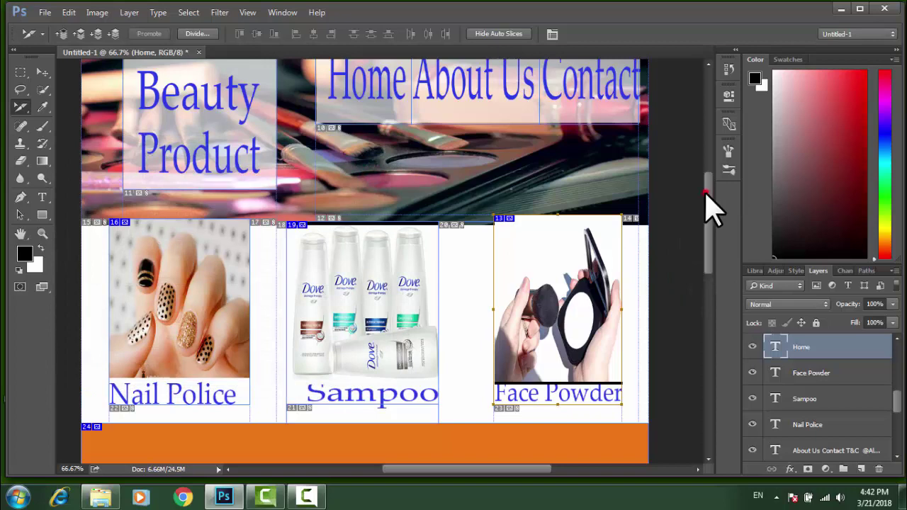
# Name the orange Home banner slice 'Home' with the URL home.html.
pyautogui.moveTo(704, 198); pyautogui.dragTo(721, 270)
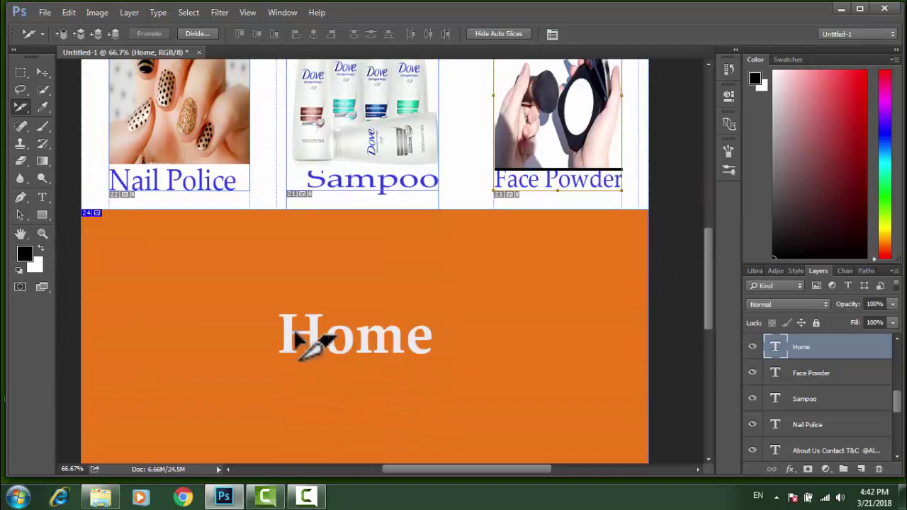
pyautogui.doubleClick(289, 306)
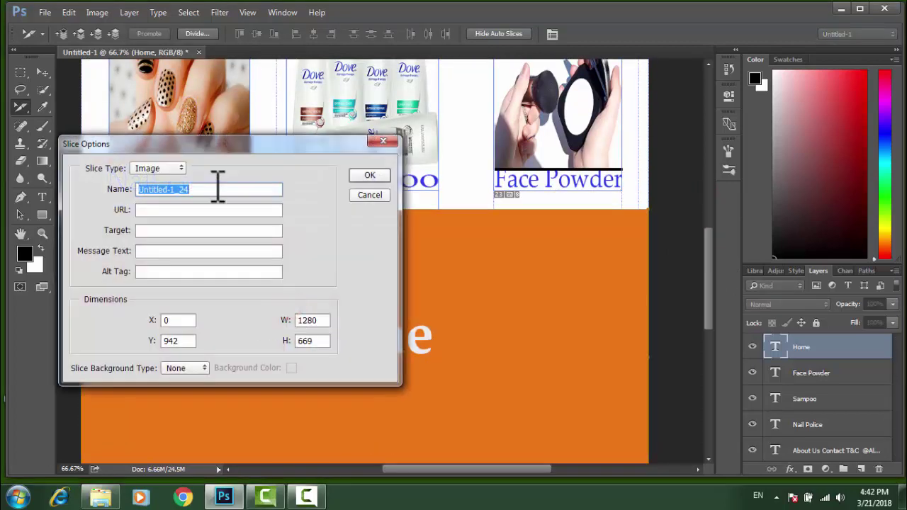
pyautogui.moveTo(212, 188); pyautogui.dragTo(138, 189)
pyautogui.write('Home')
pyautogui.press('Tab')
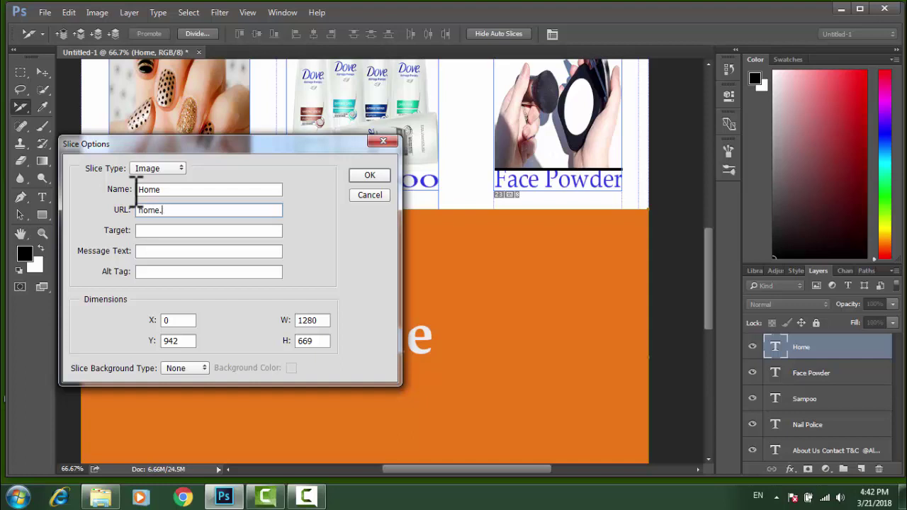
pyautogui.click(365, 177)
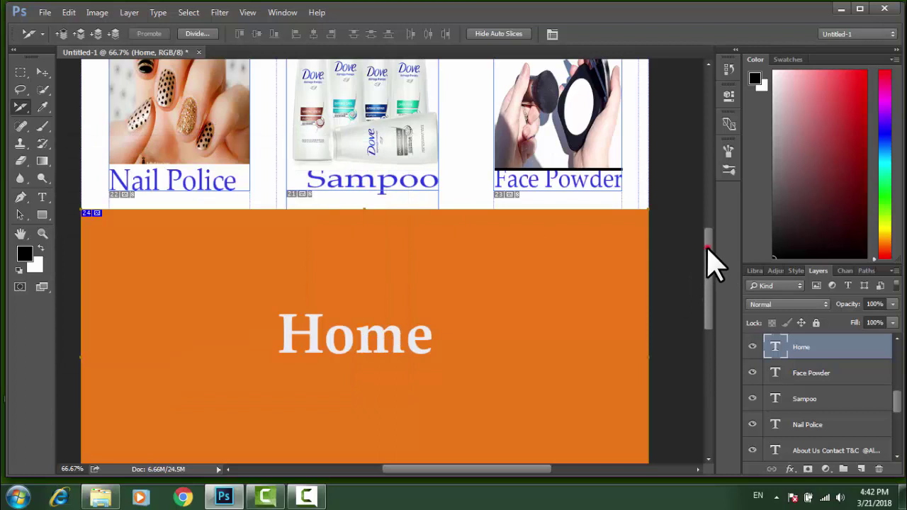
pyautogui.moveTo(707, 255); pyautogui.dragTo(713, 300)
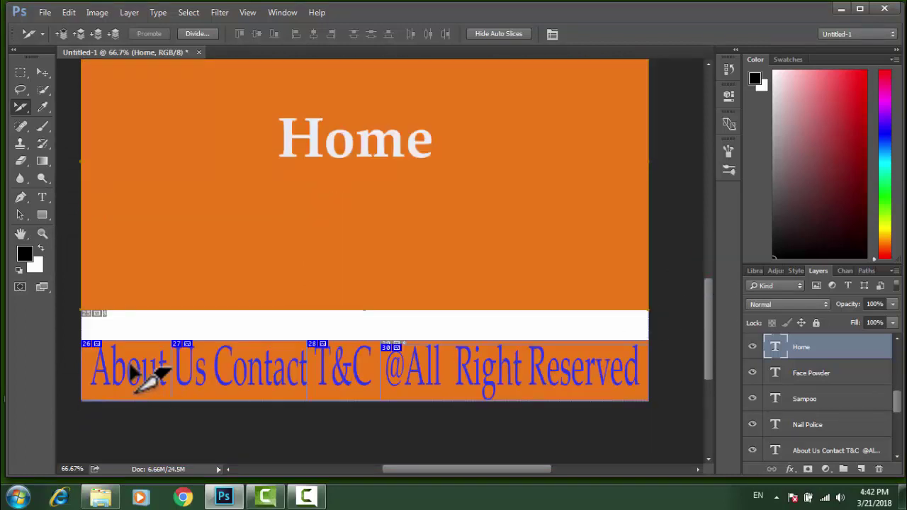
pyautogui.rightClick(130, 365)
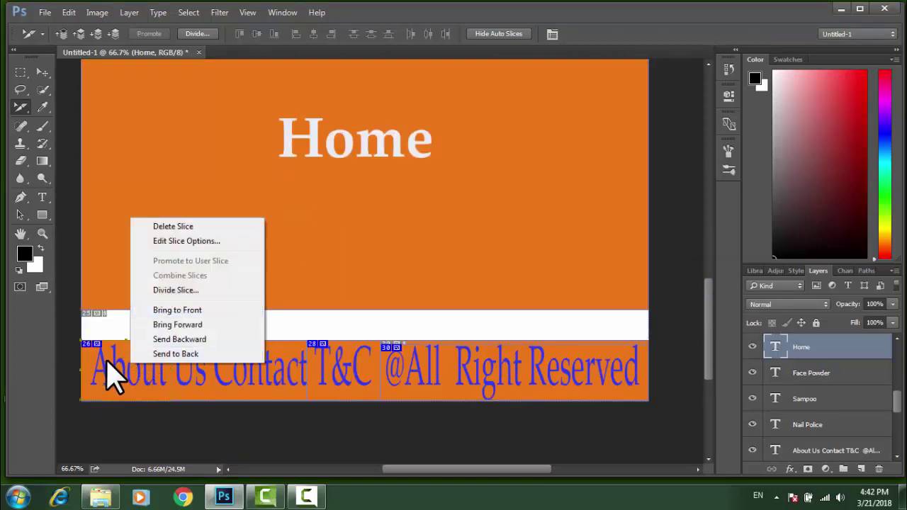
pyautogui.click(105, 363)
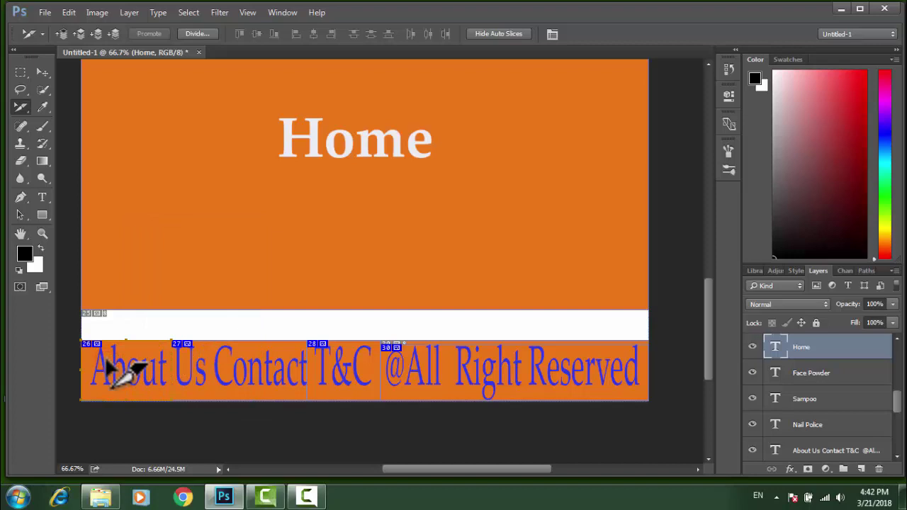
pyautogui.doubleClick(105, 356)
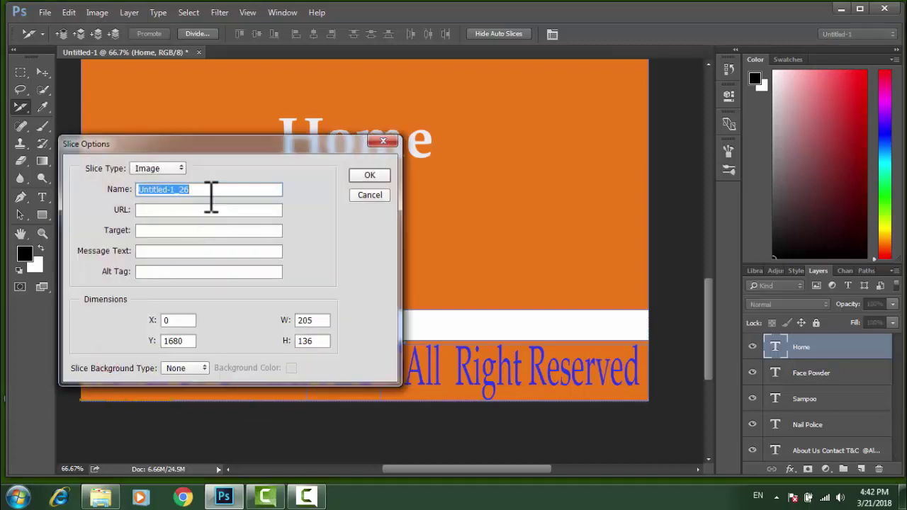
pyautogui.moveTo(212, 146); pyautogui.dragTo(488, 170)
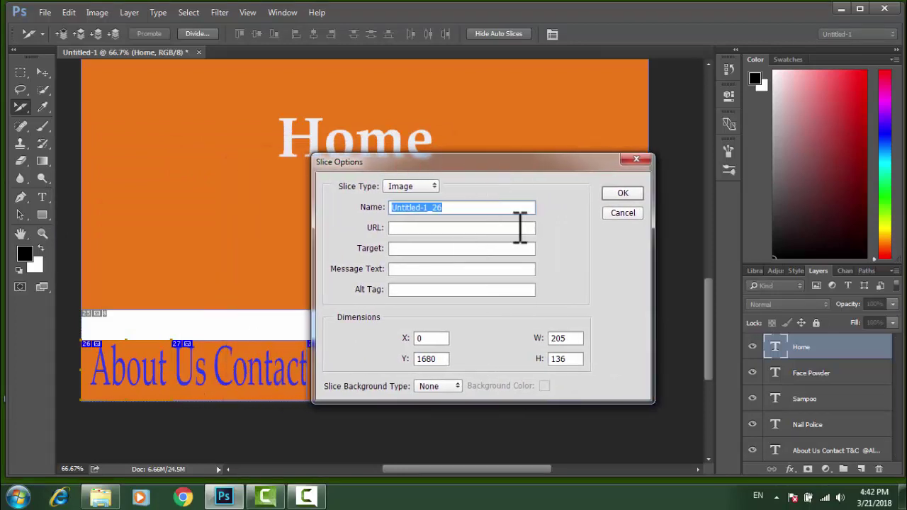
pyautogui.click(636, 159)
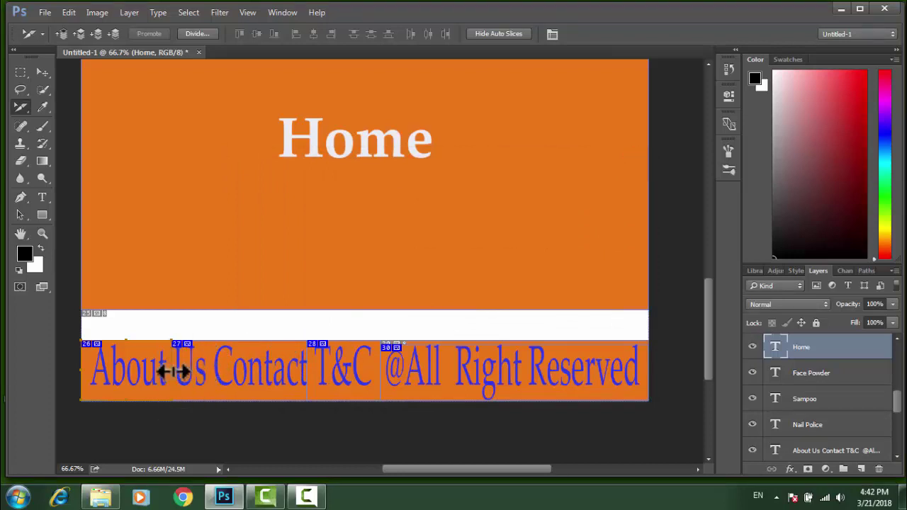
pyautogui.moveTo(176, 370); pyautogui.dragTo(211, 373)
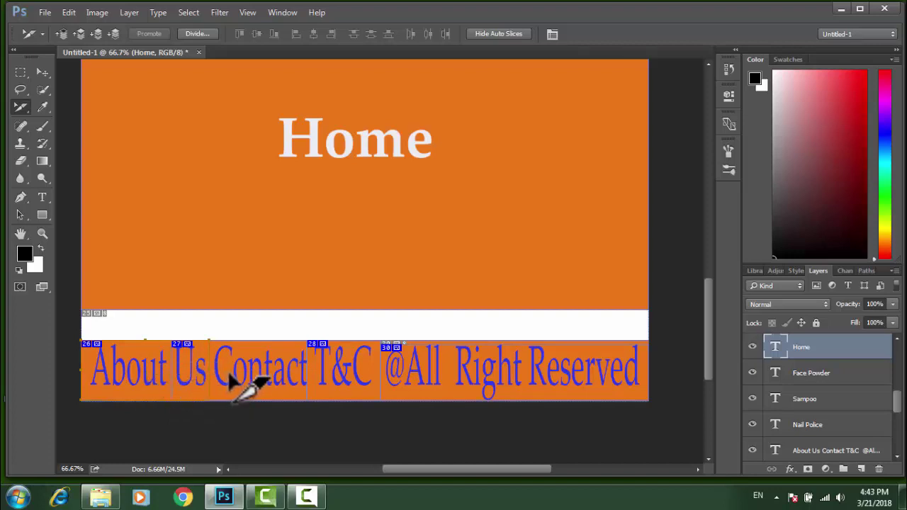
# Name footer slice 27 'About us' and link it to aboutus.html.
pyautogui.doubleClick(178, 375)
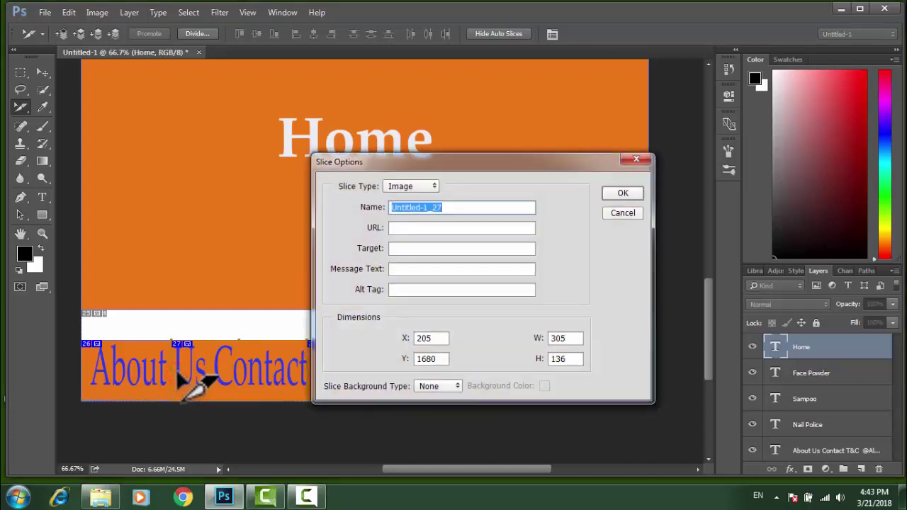
pyautogui.press('capslock')
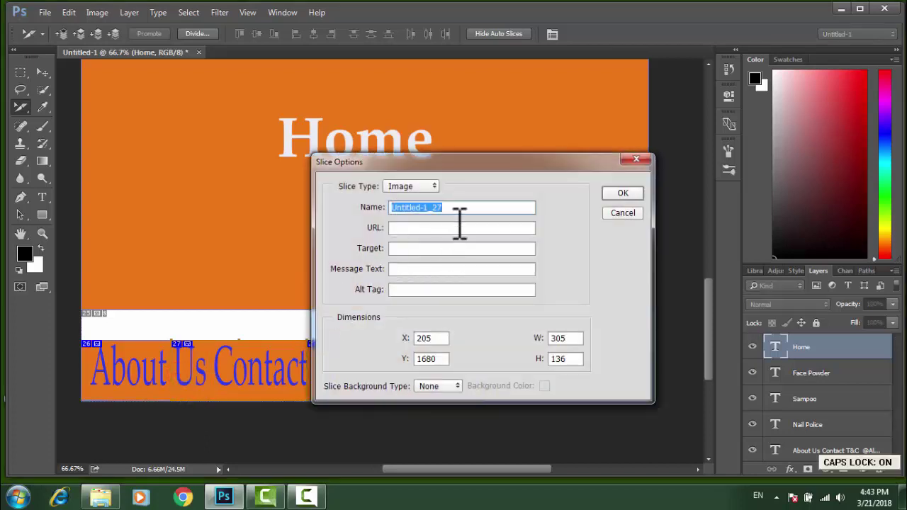
pyautogui.doubleClick(457, 212)
pyautogui.write('A')
pyautogui.press('capslock')
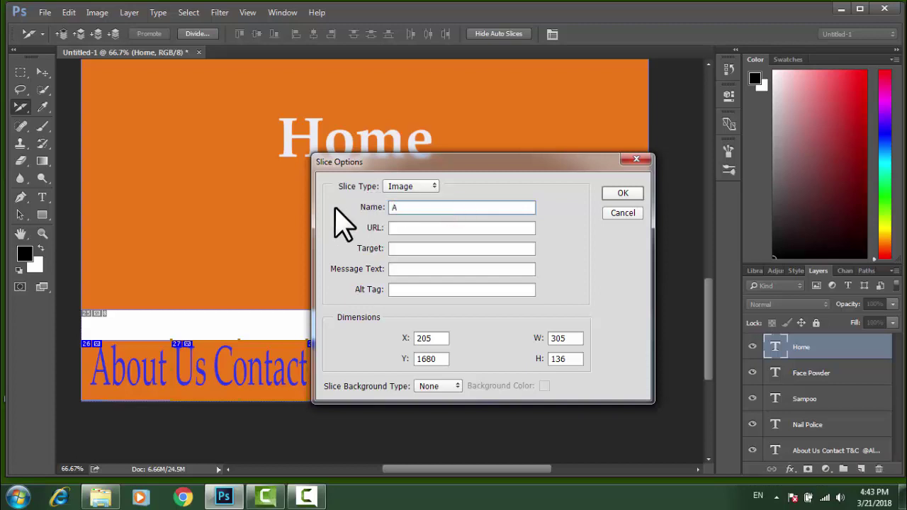
pyautogui.write('bout')
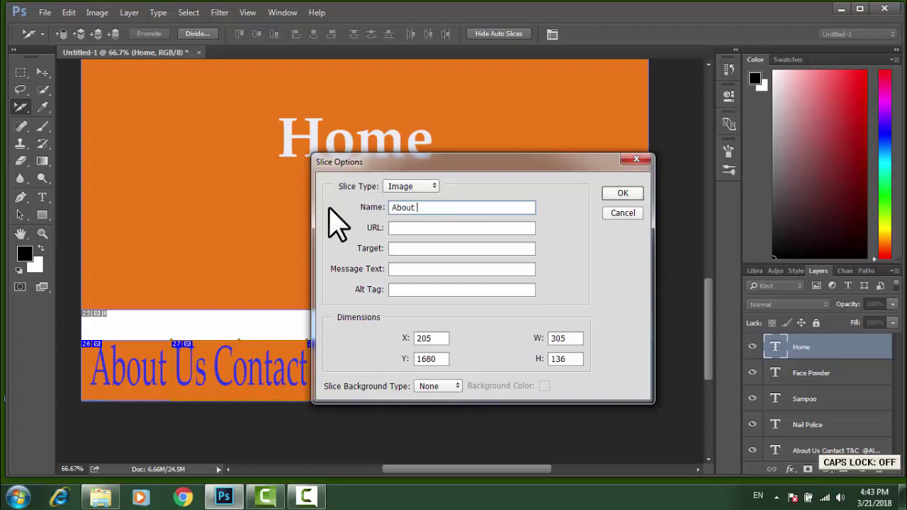
pyautogui.write(' u')
pyautogui.press('capslock')
pyautogui.press('Tab')
pyautogui.write('aboutu')
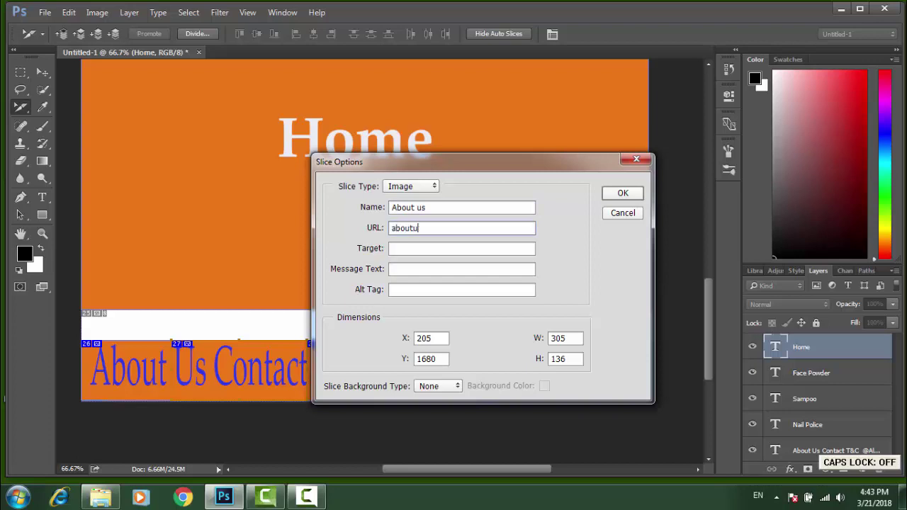
pyautogui.write('se')
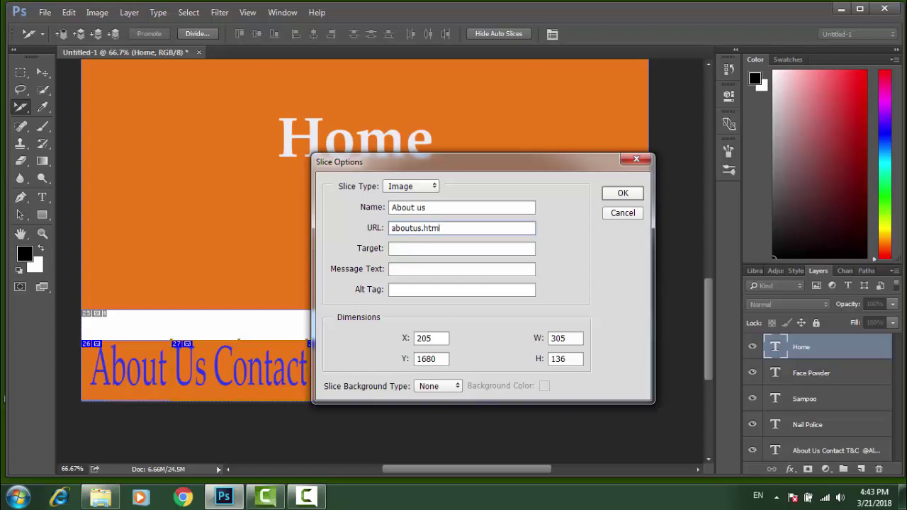
pyautogui.click(622, 192)
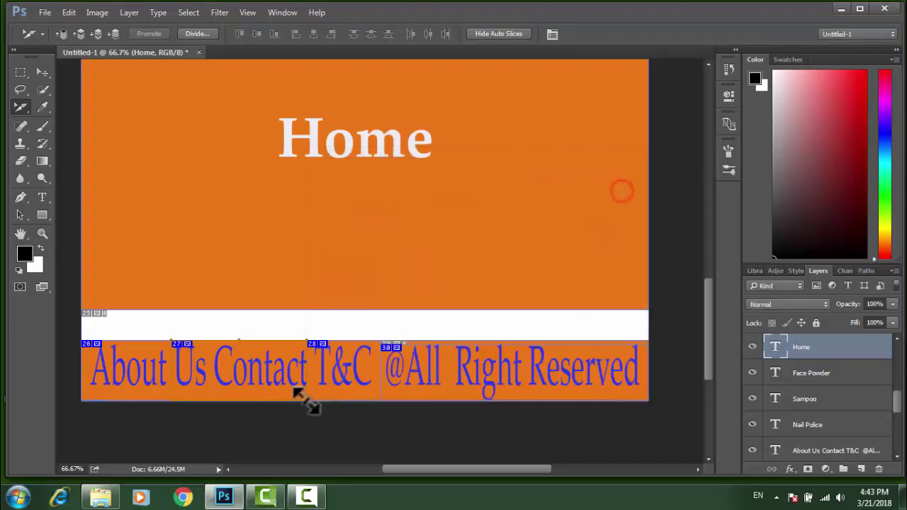
# Reopen the About us slice settings to verify them, then close.
pyautogui.doubleClick(269, 370)
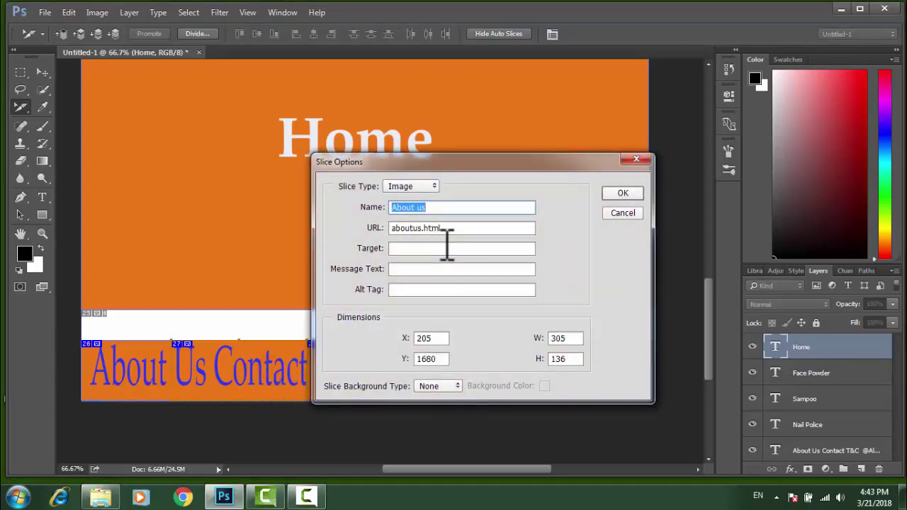
pyautogui.click(619, 192)
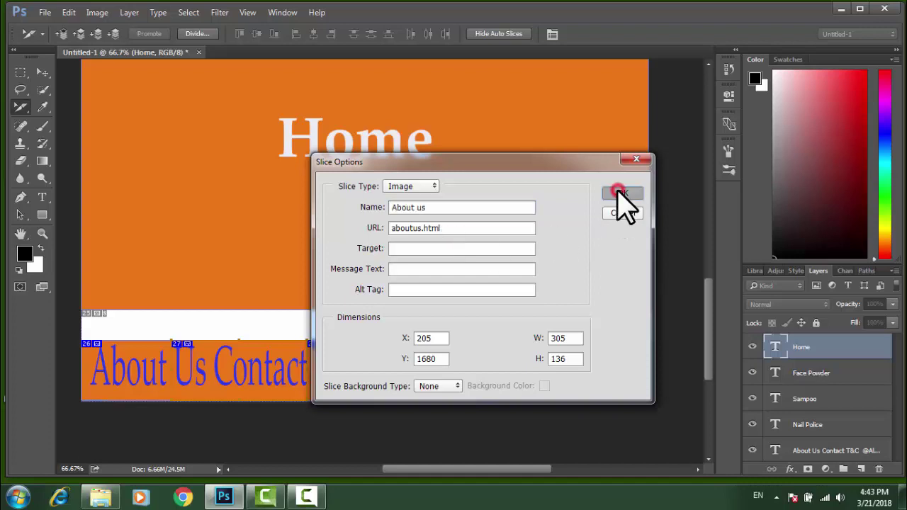
pyautogui.click(636, 159)
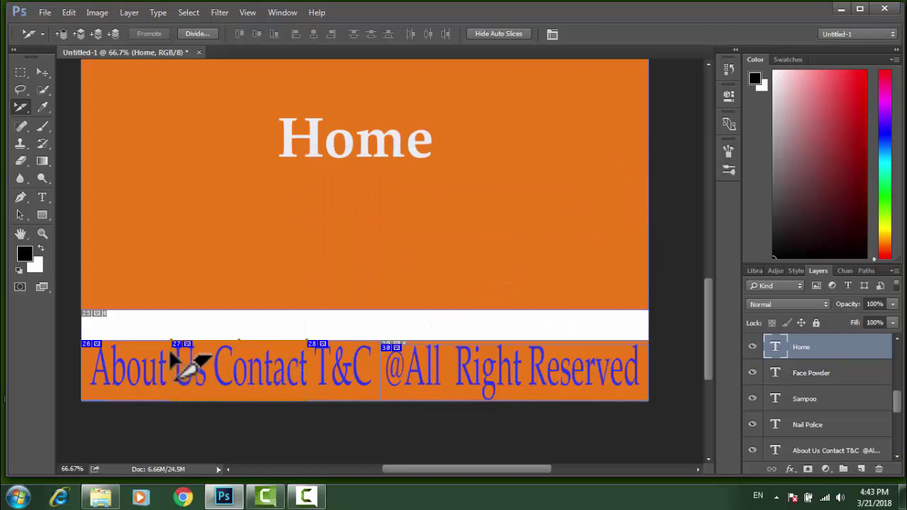
# Extend slice 26 past the word Us and name it 'About us' linked to aboutus.html.
pyautogui.moveTo(173, 355); pyautogui.dragTo(214, 358)
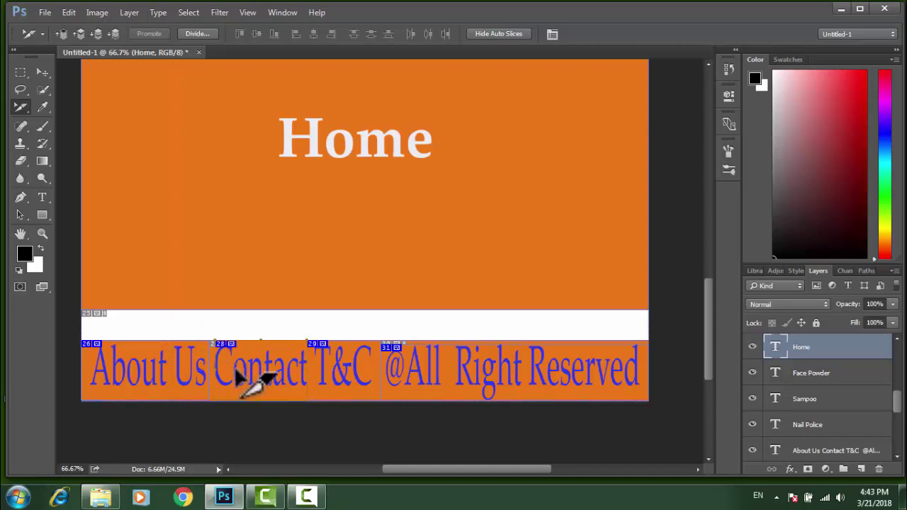
pyautogui.doubleClick(191, 358)
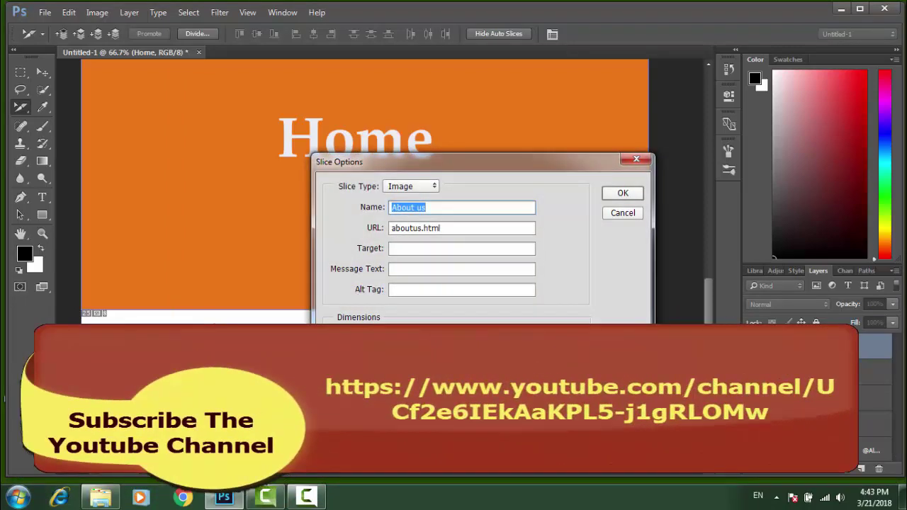
pyautogui.click(635, 160)
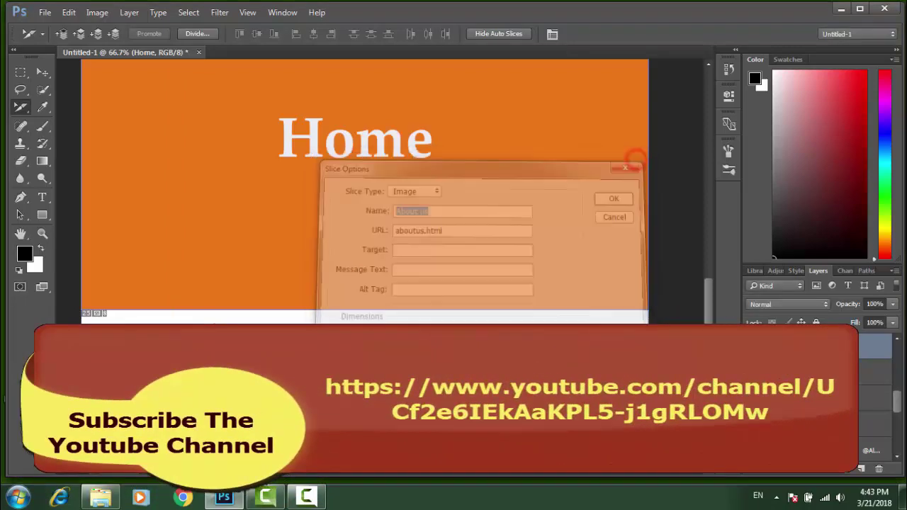
pyautogui.doubleClick(354, 138)
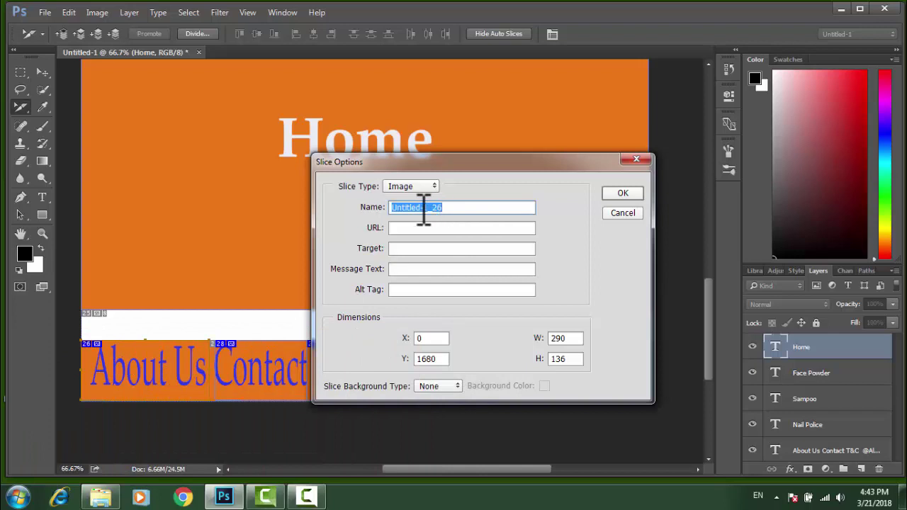
pyautogui.press('capslock')
pyautogui.write('About')
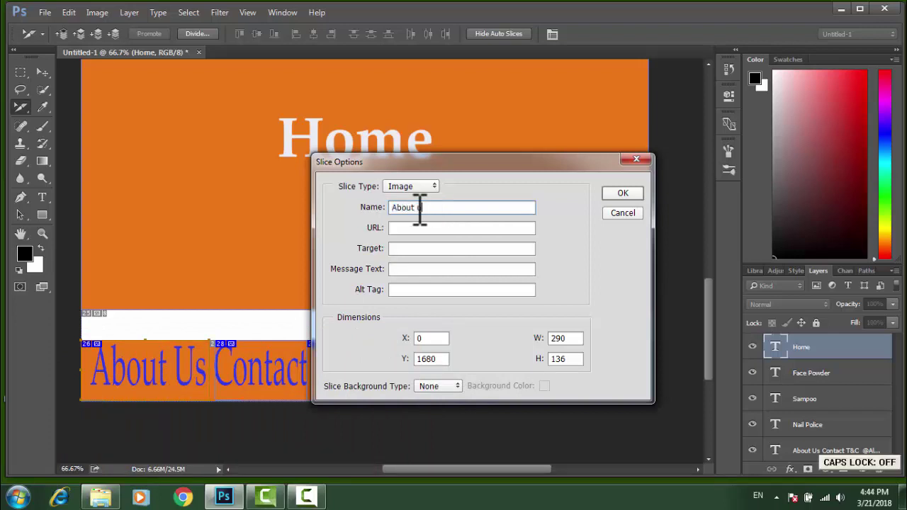
pyautogui.write('us')
pyautogui.press('Tab')
pyautogui.write('ab')
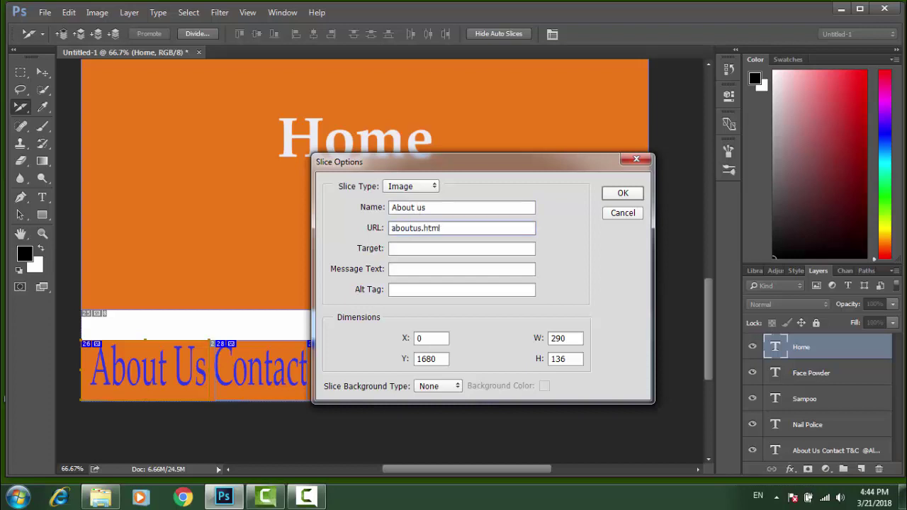
pyautogui.click(621, 195)
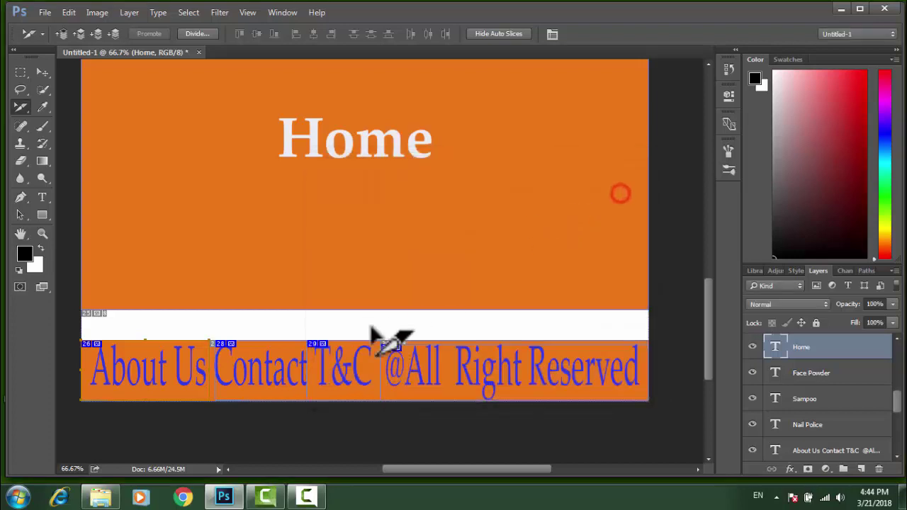
# Name the Contact footer slice 'Contact' with the URL contact.html.
pyautogui.doubleClick(253, 378)
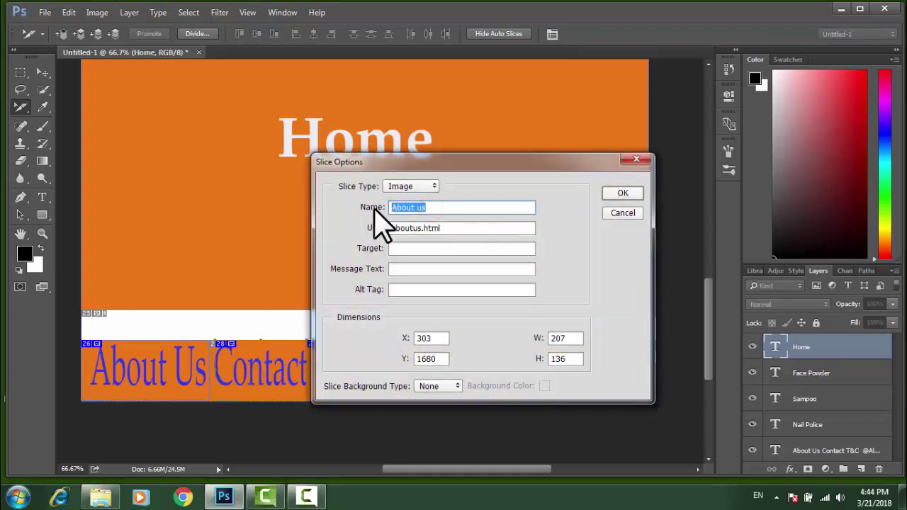
pyautogui.press('capslock')
pyautogui.write('Contact')
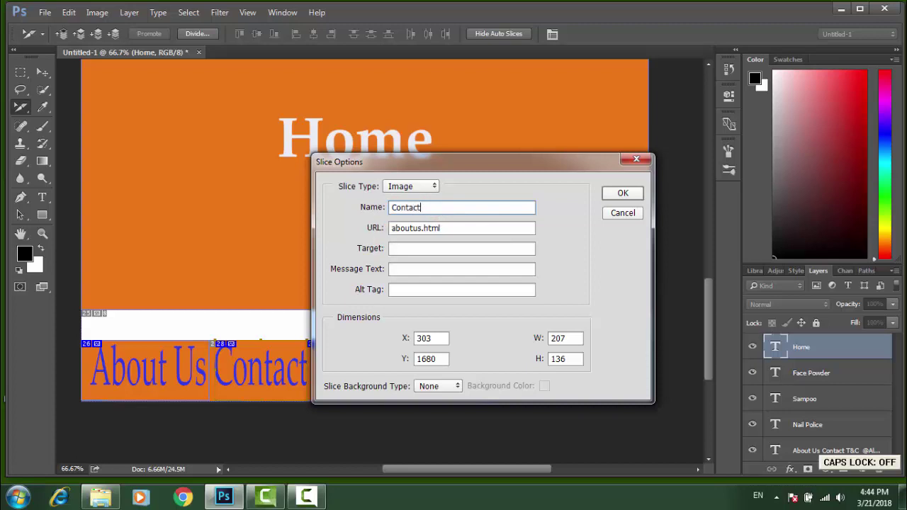
pyautogui.press('Tab')
pyautogui.write('on')
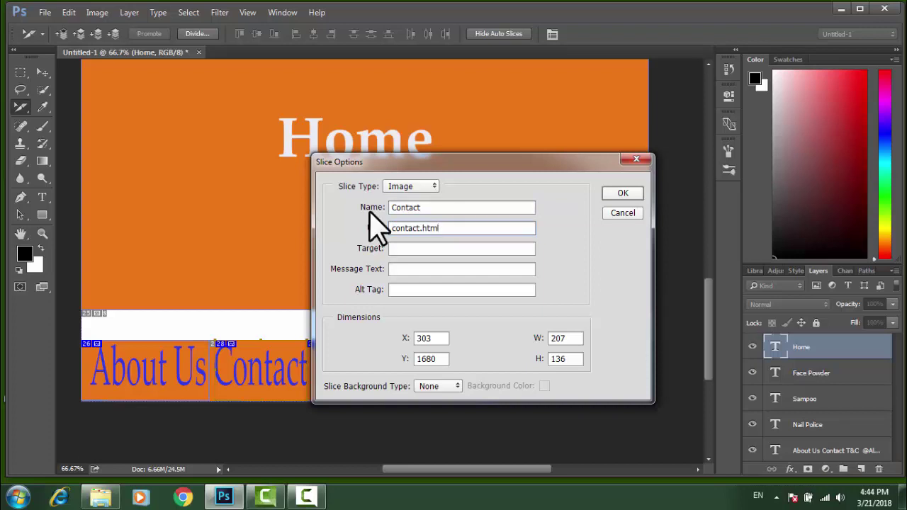
pyautogui.click(628, 195)
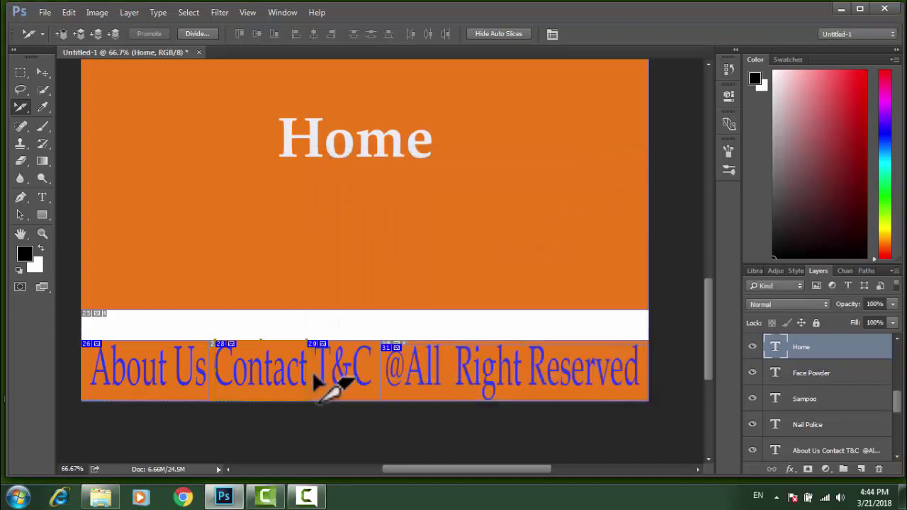
# Name the T&C footer slice 'T&c' and link it to t&c.html.
pyautogui.doubleClick(350, 379)
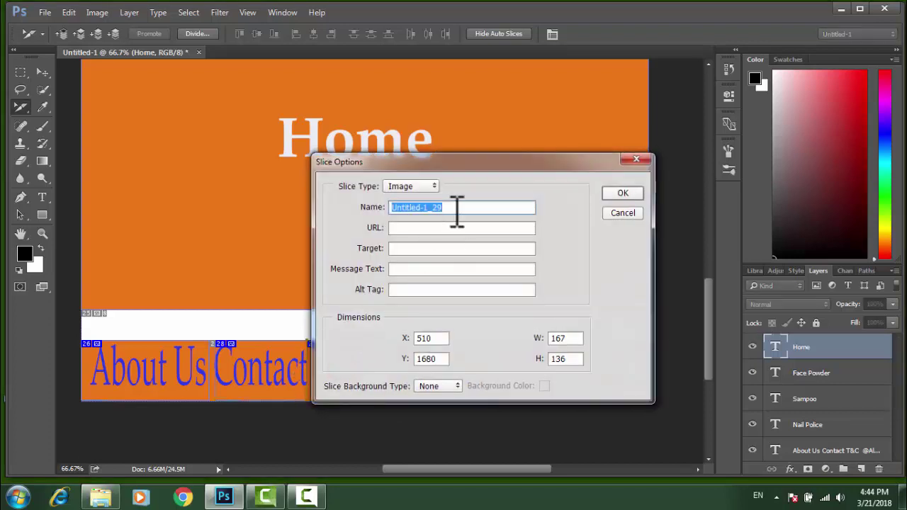
pyautogui.click(456, 207)
pyautogui.moveTo(451, 208); pyautogui.dragTo(391, 208)
pyautogui.press('capslock')
pyautogui.write('T')
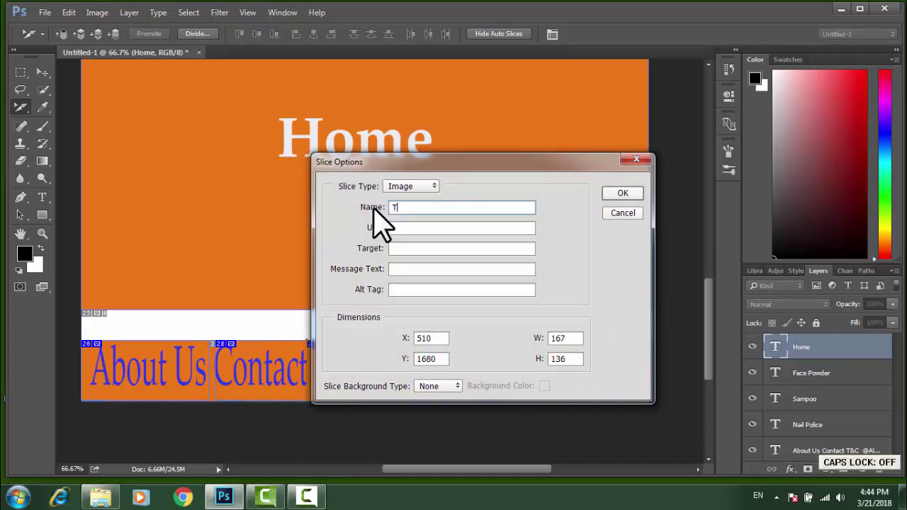
pyautogui.write('&c')
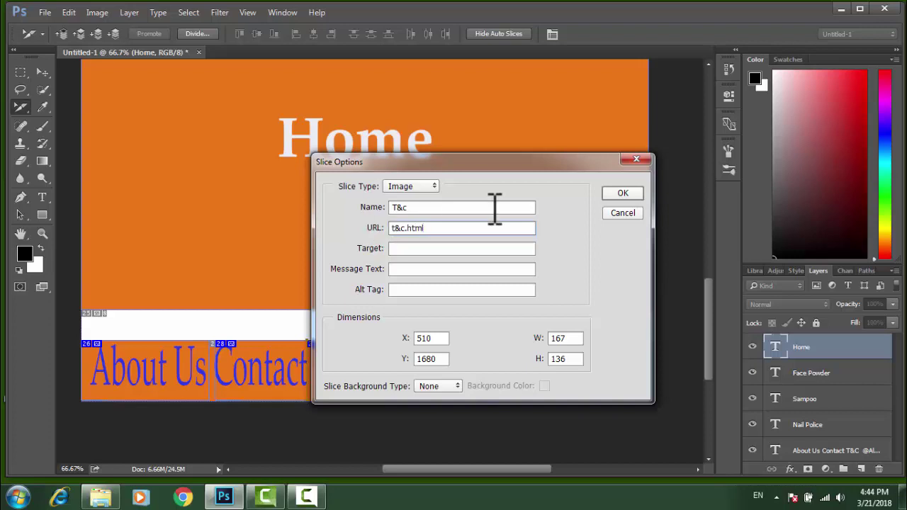
pyautogui.click(623, 197)
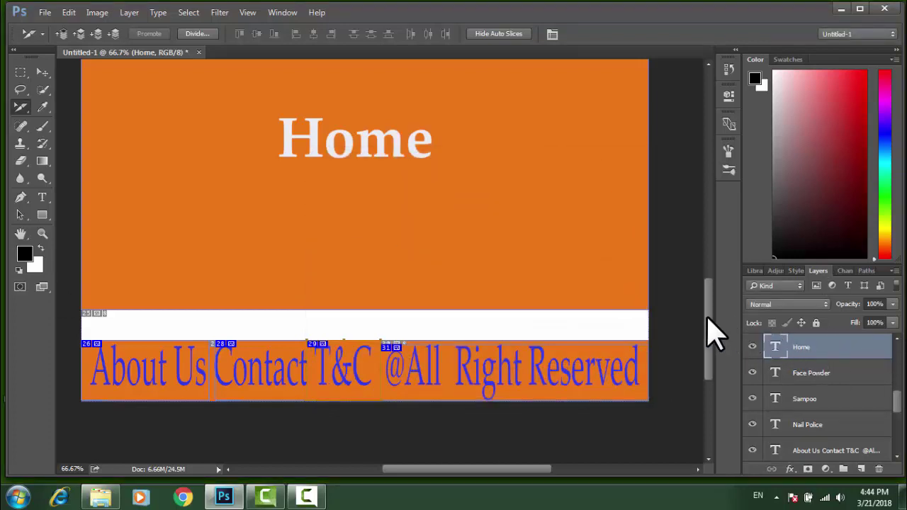
# Scroll to the top and toggle Hide Auto Slices so only user slices show.
pyautogui.moveTo(708, 324)
pyautogui.mouseDown()
pyautogui.moveTo(718, 209)
pyautogui.moveTo(712, 174)
pyautogui.mouseUp()
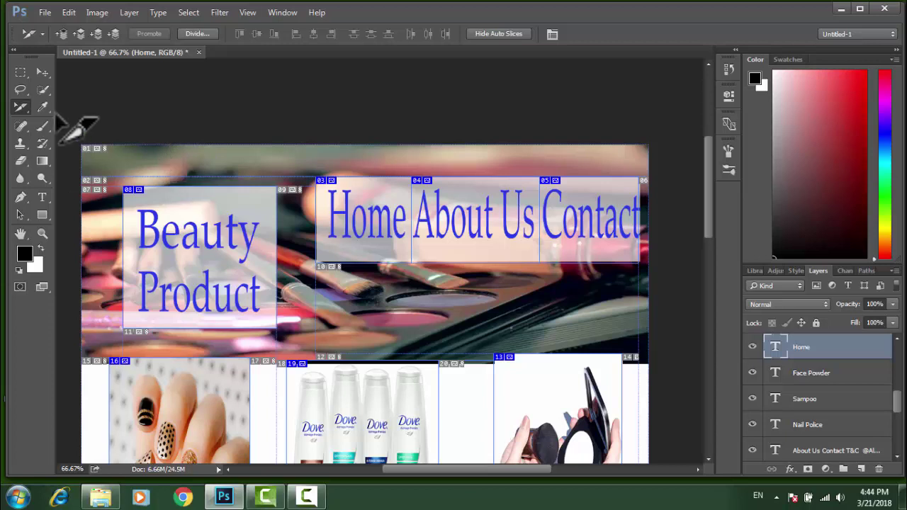
pyautogui.rightClick(21, 107)
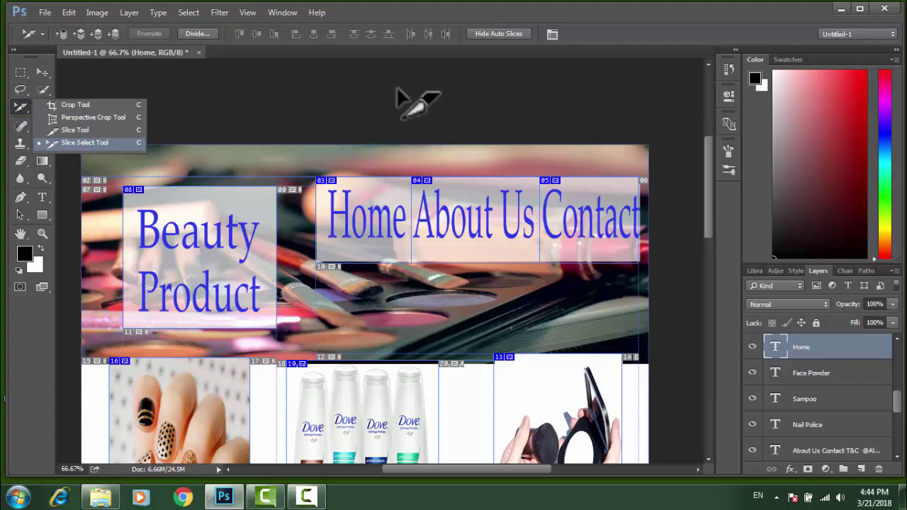
pyautogui.click(495, 37)
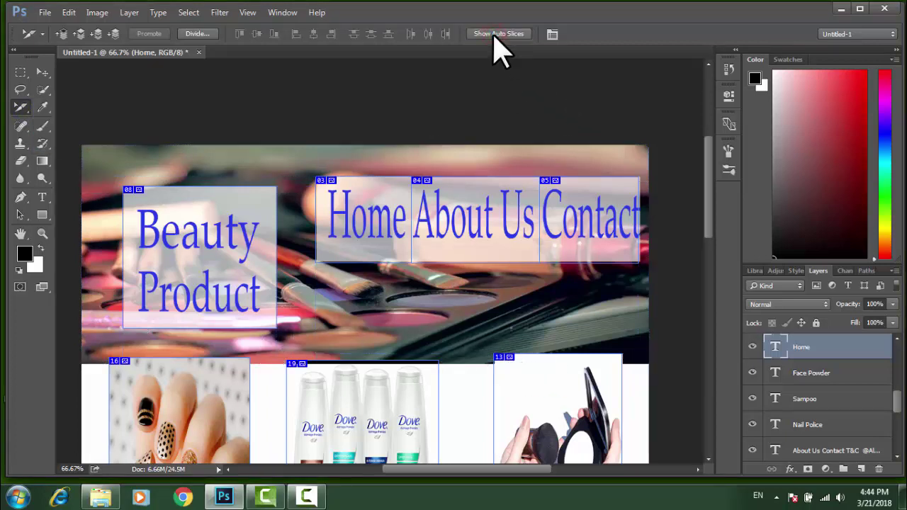
pyautogui.click(495, 37)
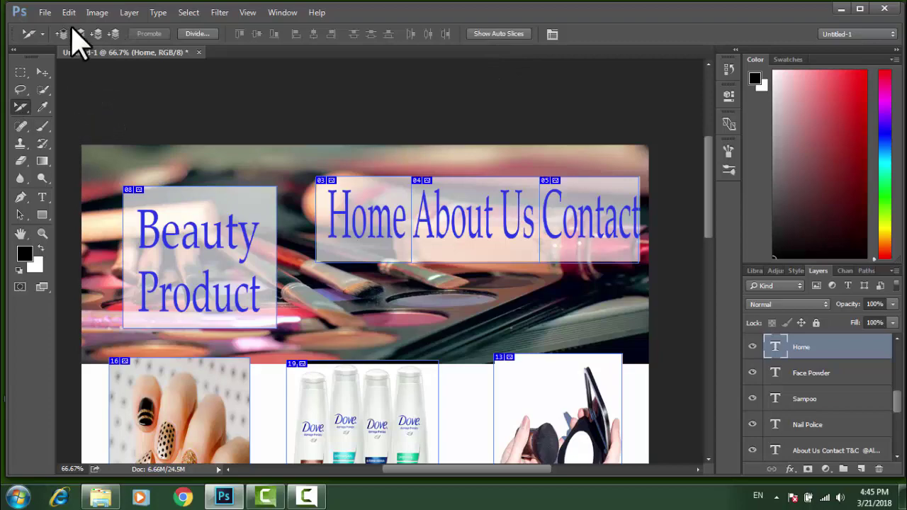
# Open Save for Web (Legacy) with JPEG format at Medium quality.
pyautogui.click(44, 12)
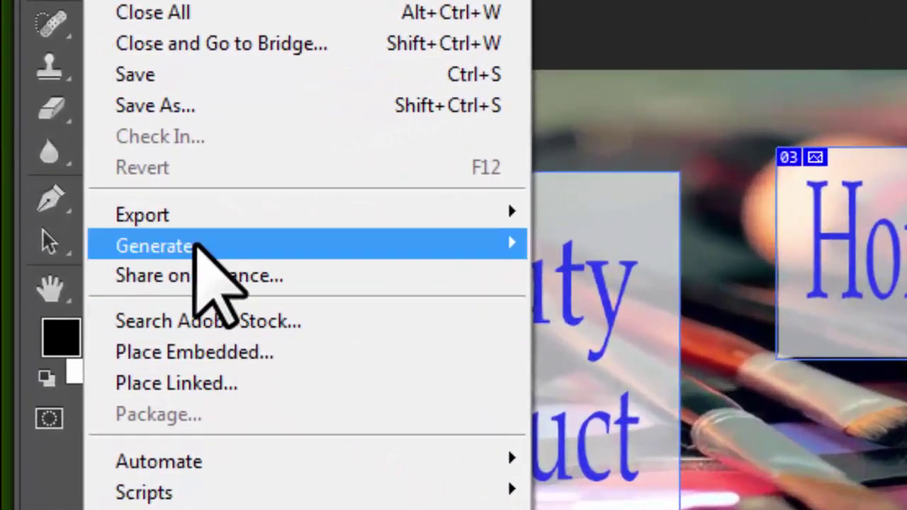
pyautogui.moveTo(122, 220)
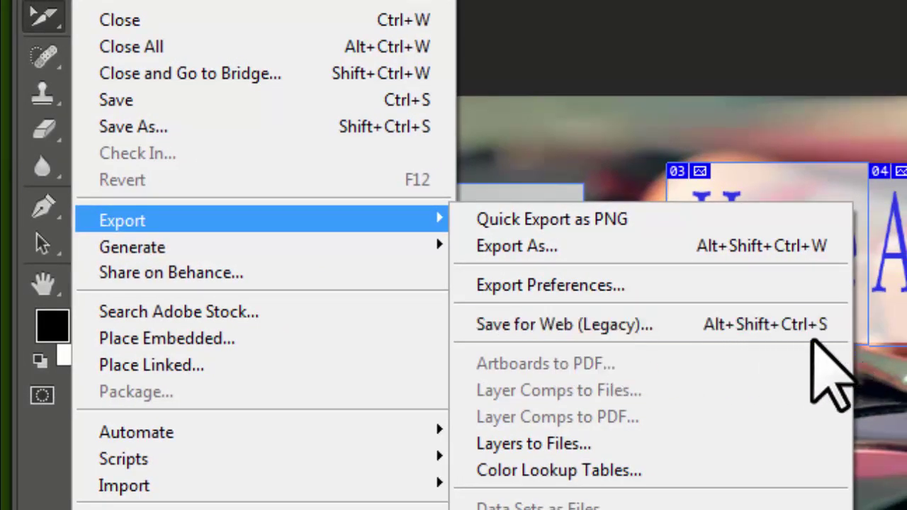
pyautogui.click(596, 324)
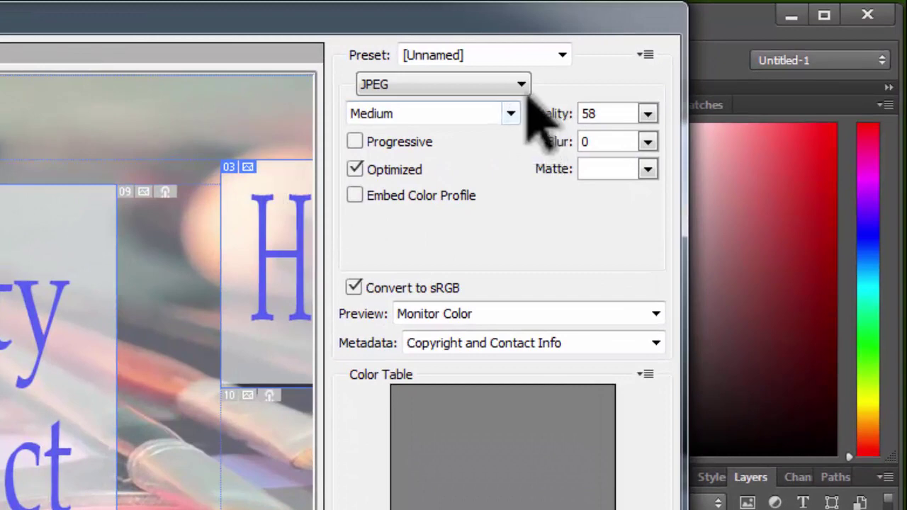
pyautogui.click(521, 83)
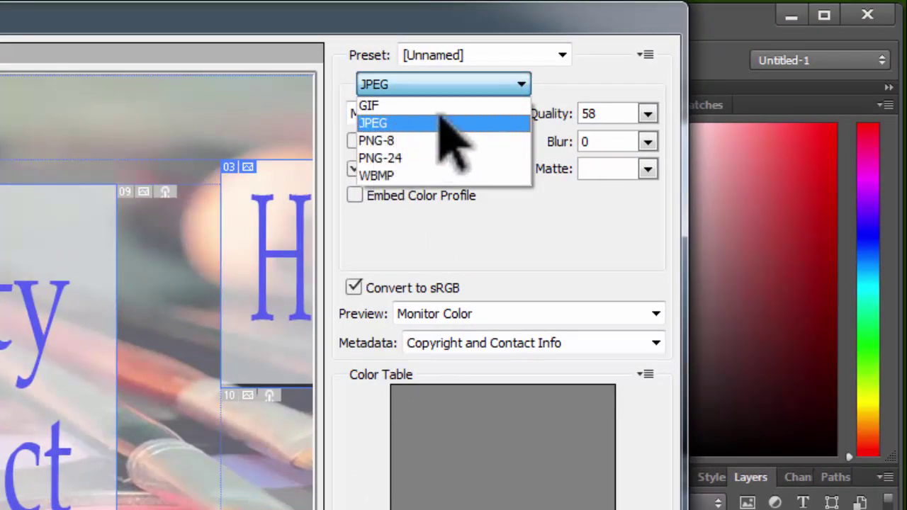
pyautogui.click(383, 123)
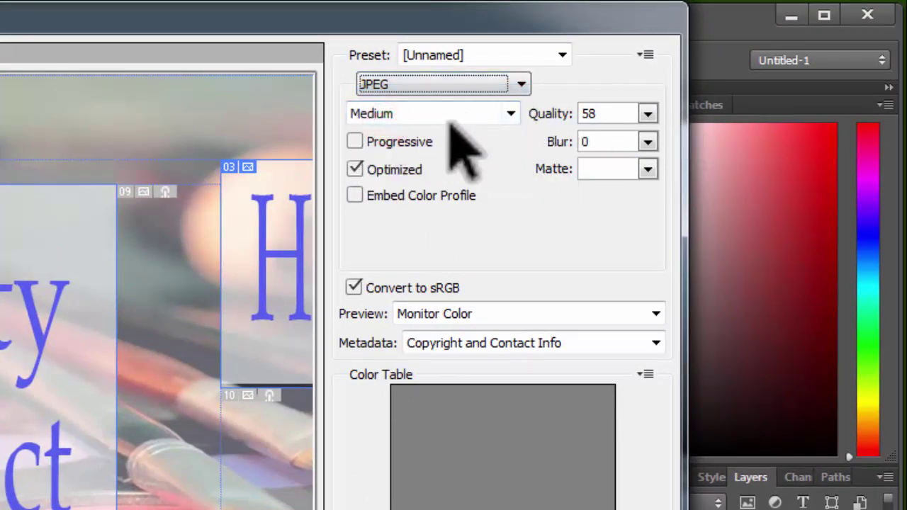
pyautogui.click(513, 113)
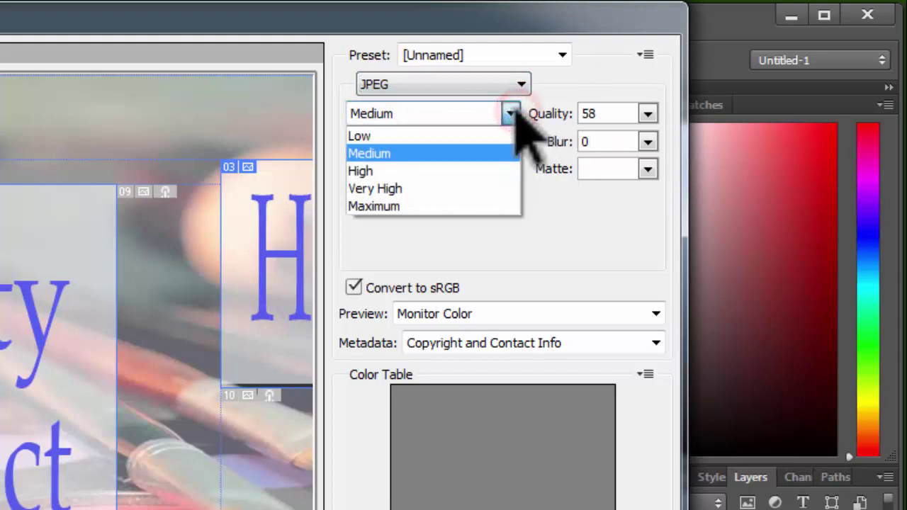
pyautogui.click(400, 153)
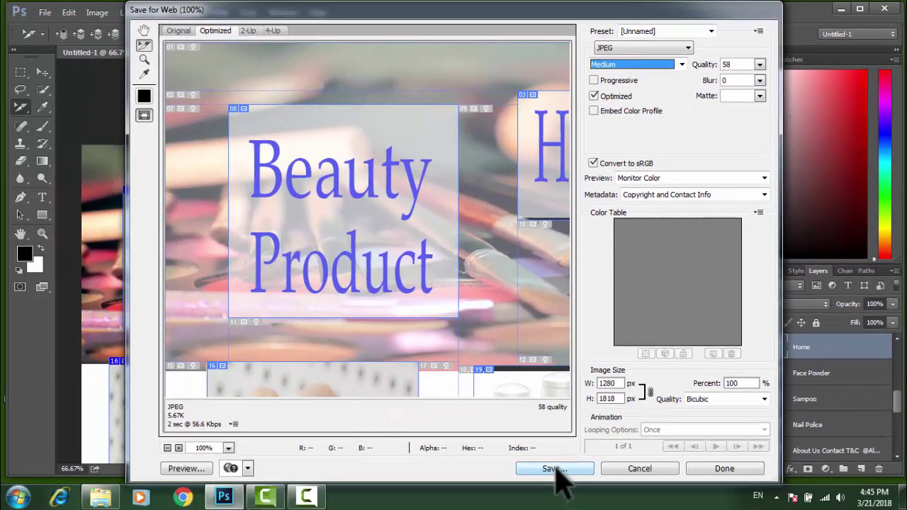
# Go to the save step and create a 'Beauty Tips webs' folder on the Desktop.
pyautogui.click(555, 469)
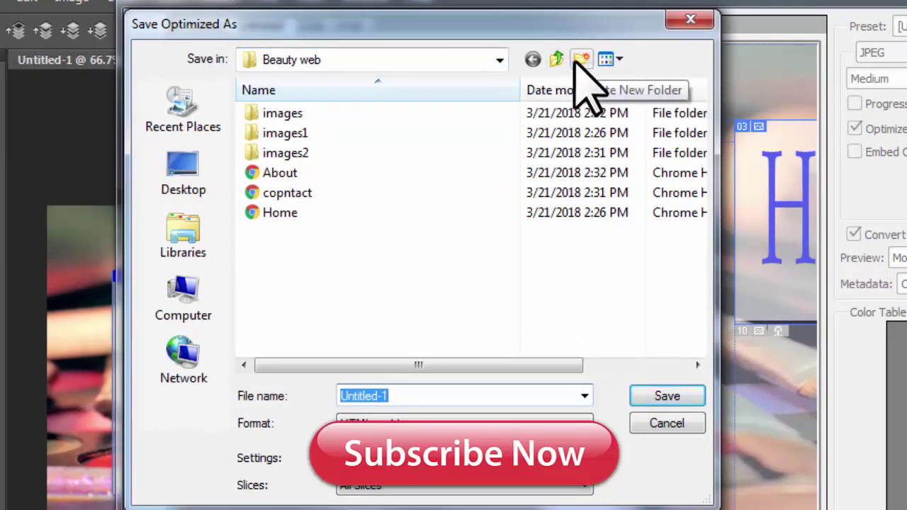
pyautogui.click(184, 186)
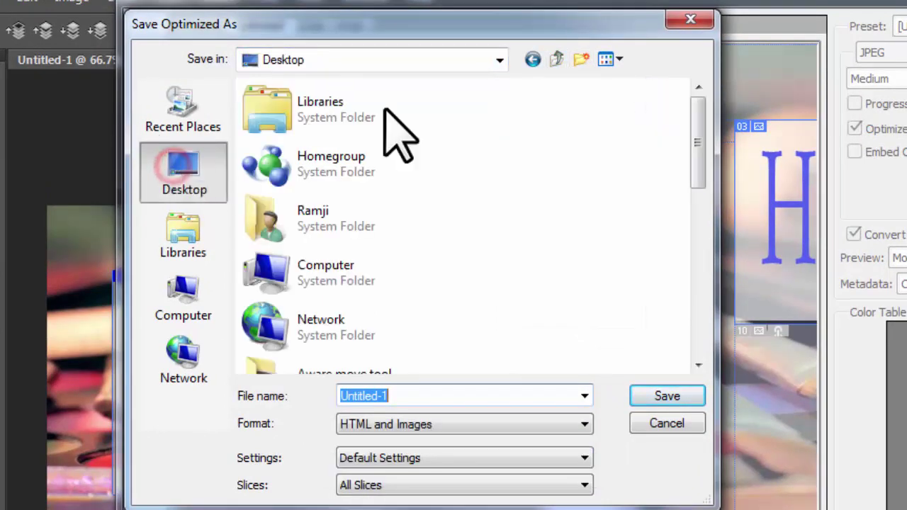
pyautogui.click(581, 59)
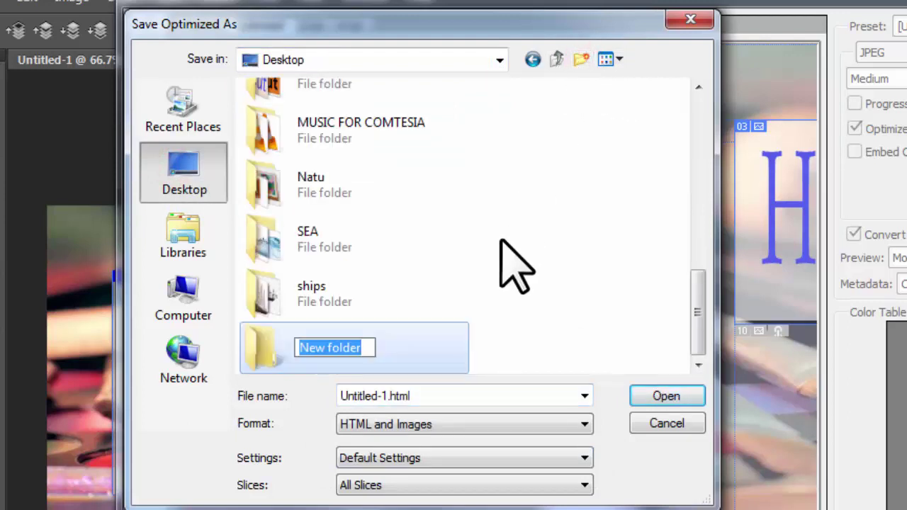
pyautogui.write('Beauty Tips webs')
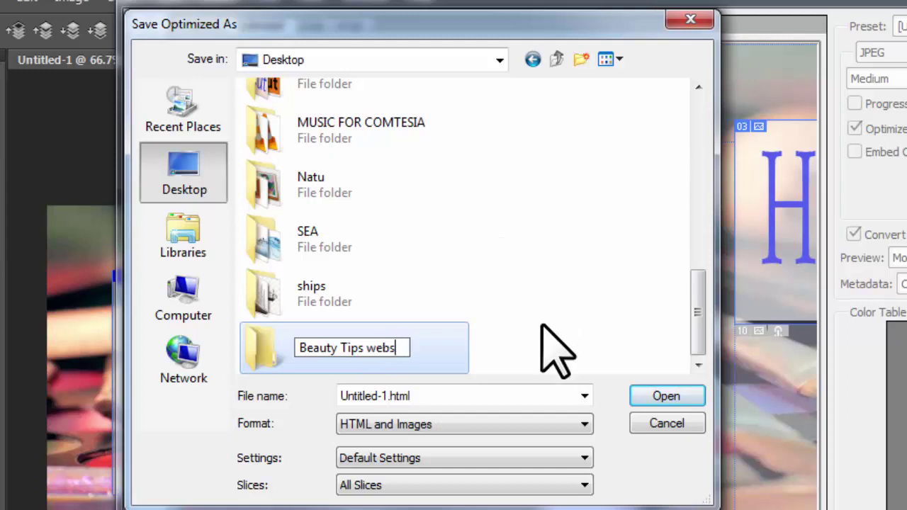
pyautogui.click(584, 396)
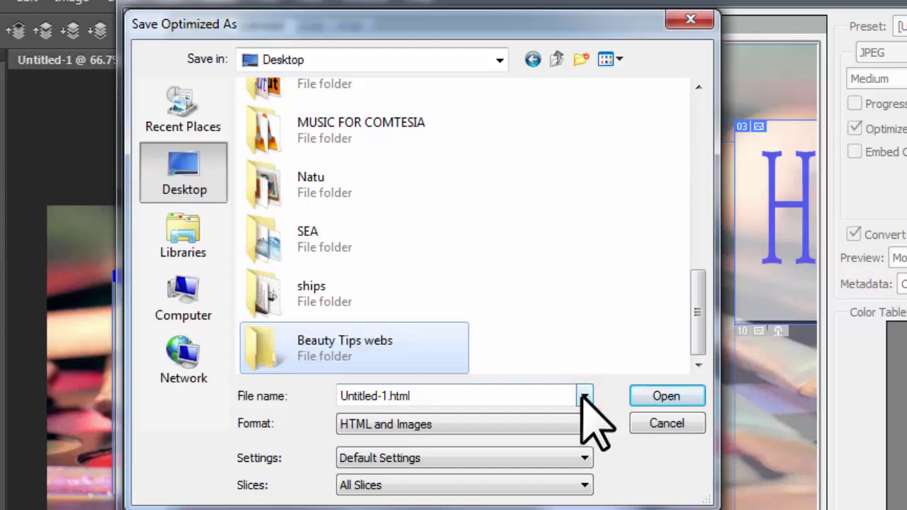
# Save the page as Home.html in HTML and Images format.
pyautogui.click(584, 396)
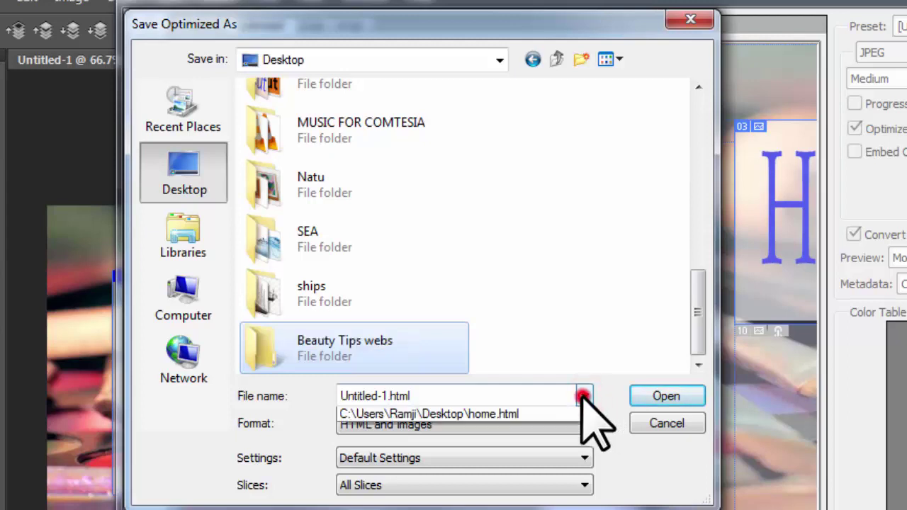
pyautogui.click(447, 392)
pyautogui.click(446, 394)
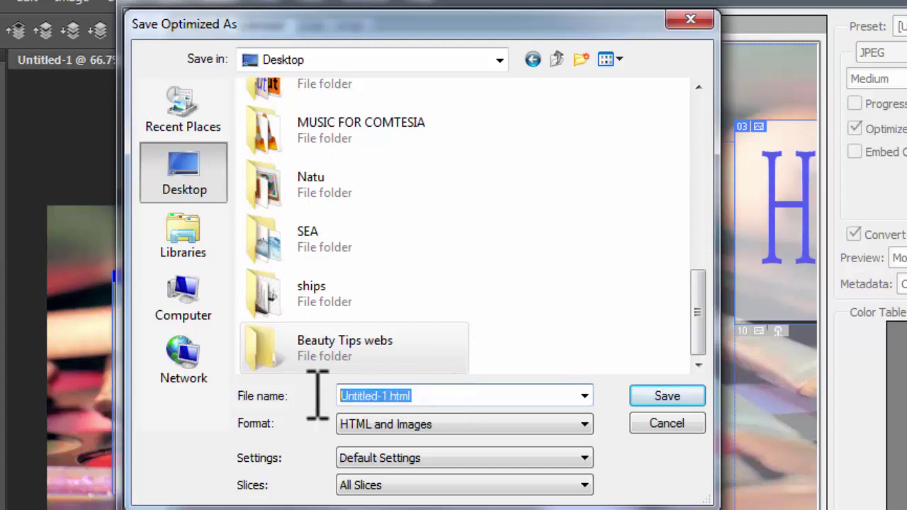
pyautogui.write('Ho')
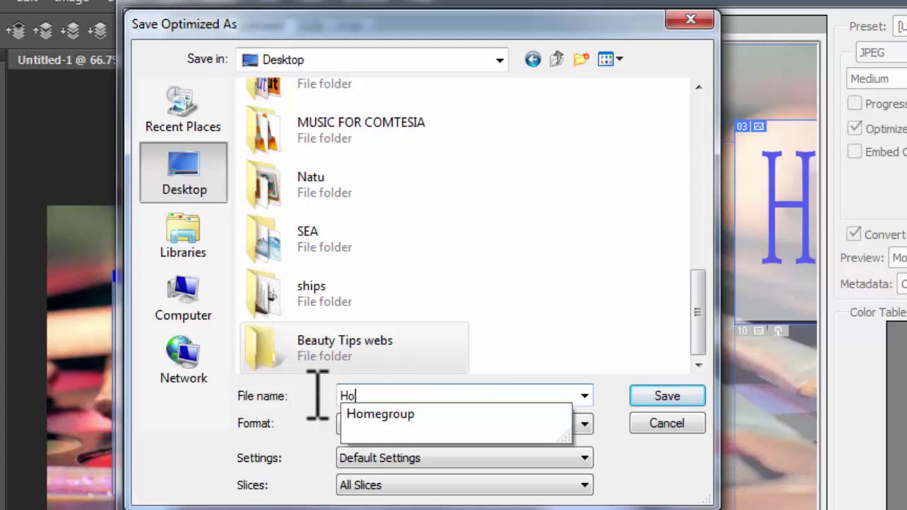
pyautogui.write('me.html')
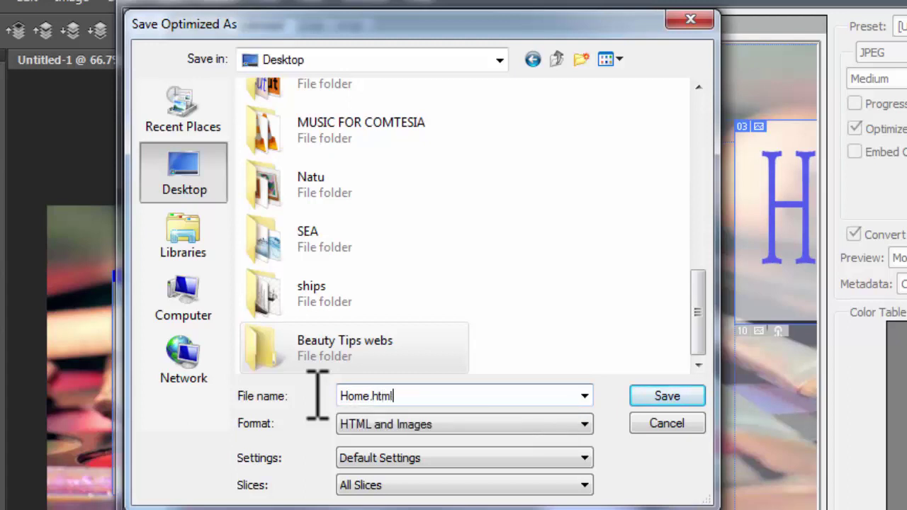
pyautogui.press('Tab')
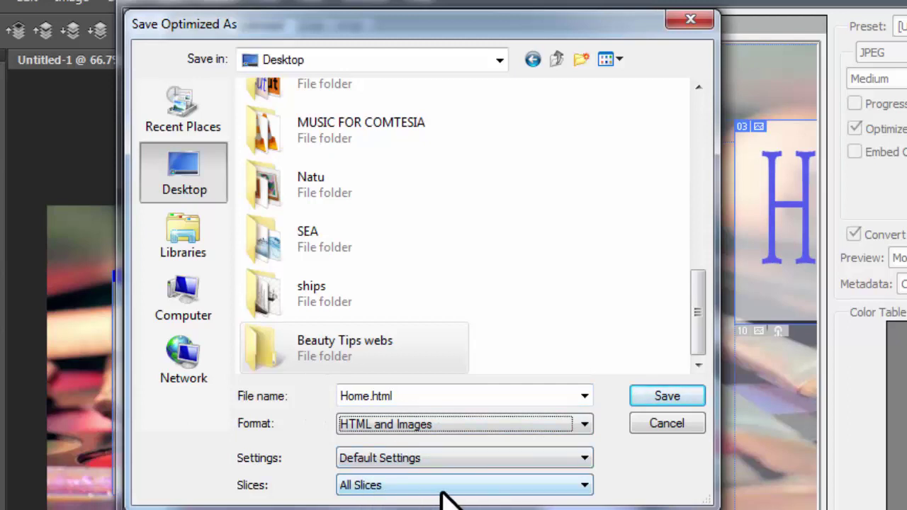
pyautogui.click(680, 400)
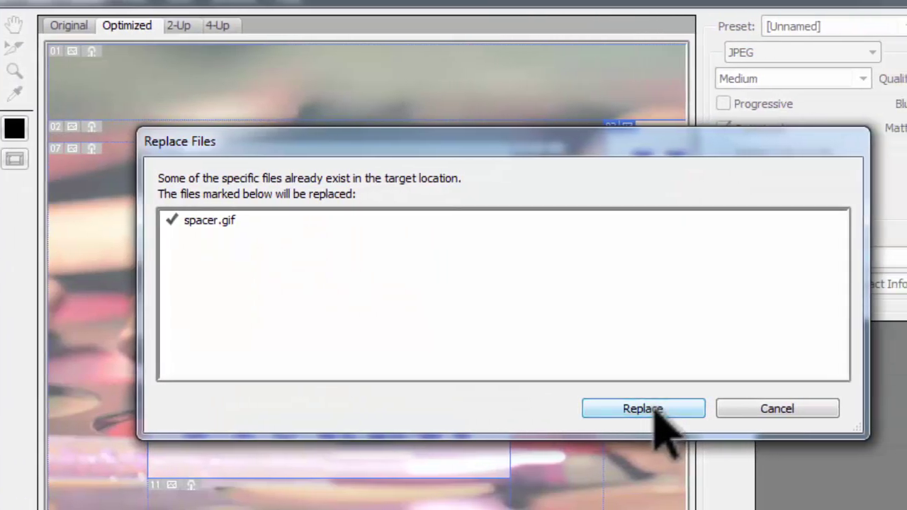
# Skip replacing spacer.gif and save the page as Home.html with images into Beauty Tips webs.
pyautogui.click(786, 407)
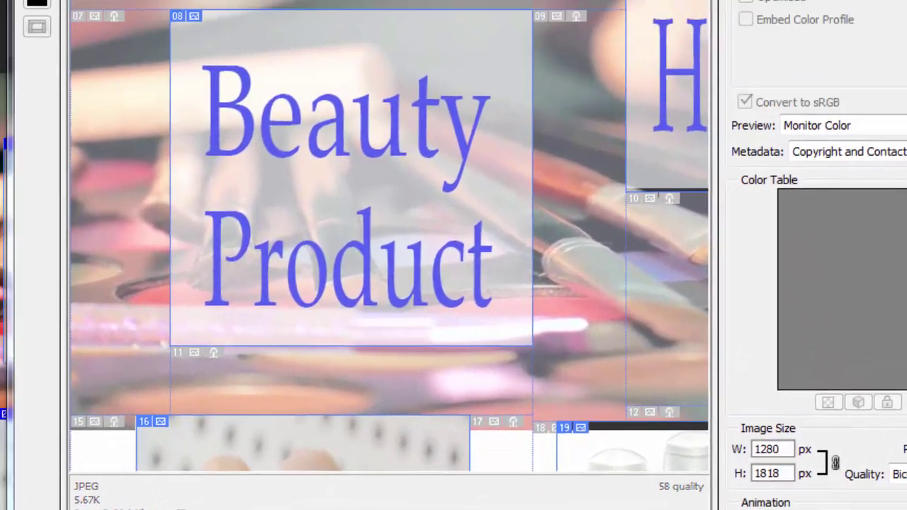
pyautogui.click(625, 471)
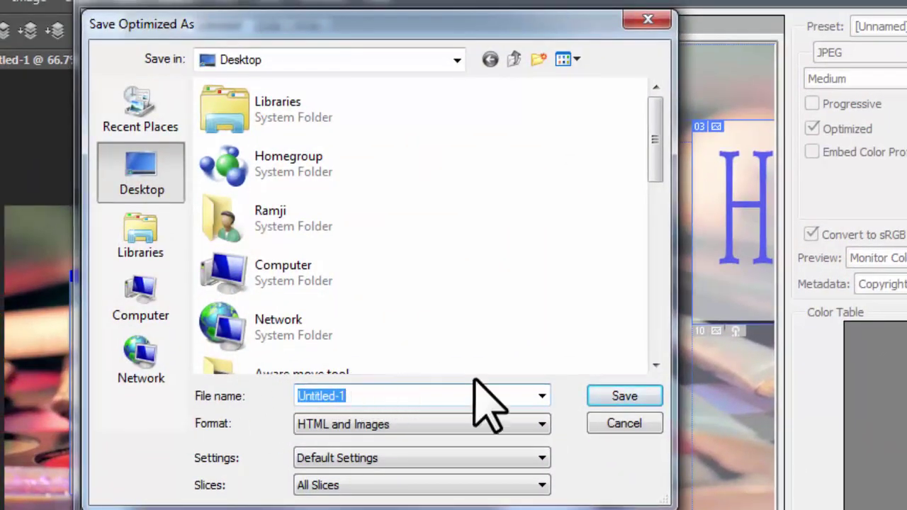
pyautogui.click(655, 161)
pyautogui.moveTo(656, 161); pyautogui.dragTo(653, 202)
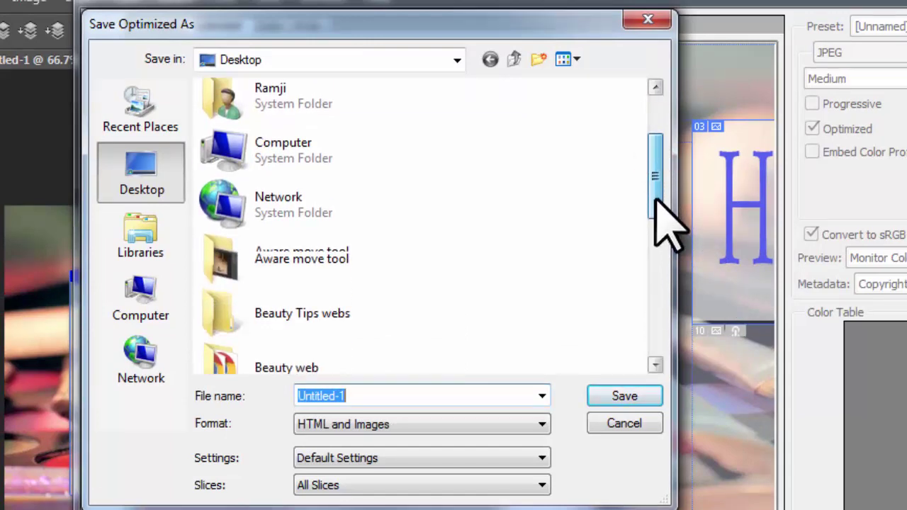
pyautogui.doubleClick(309, 308)
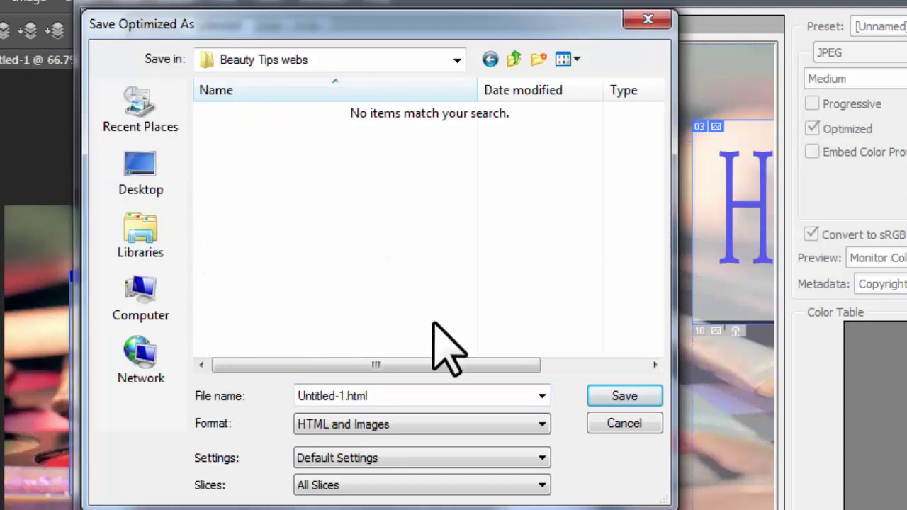
pyautogui.doubleClick(379, 396)
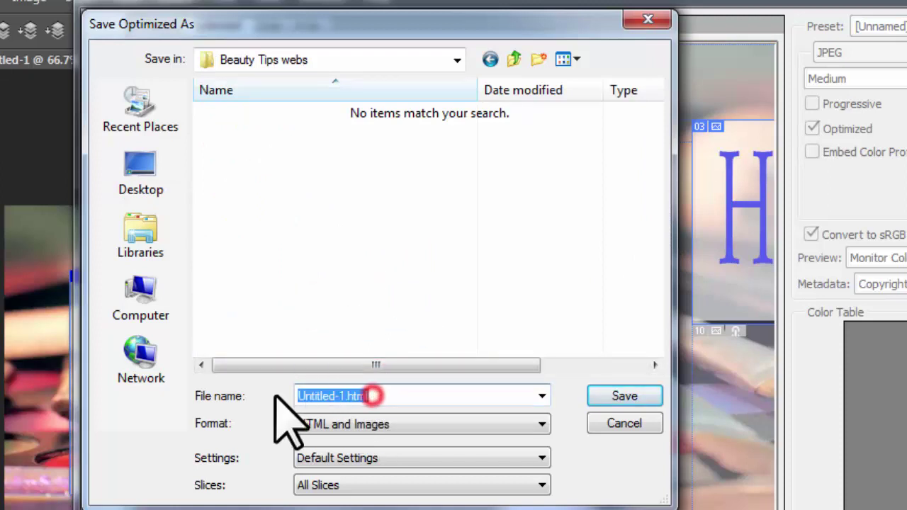
pyautogui.write('Home')
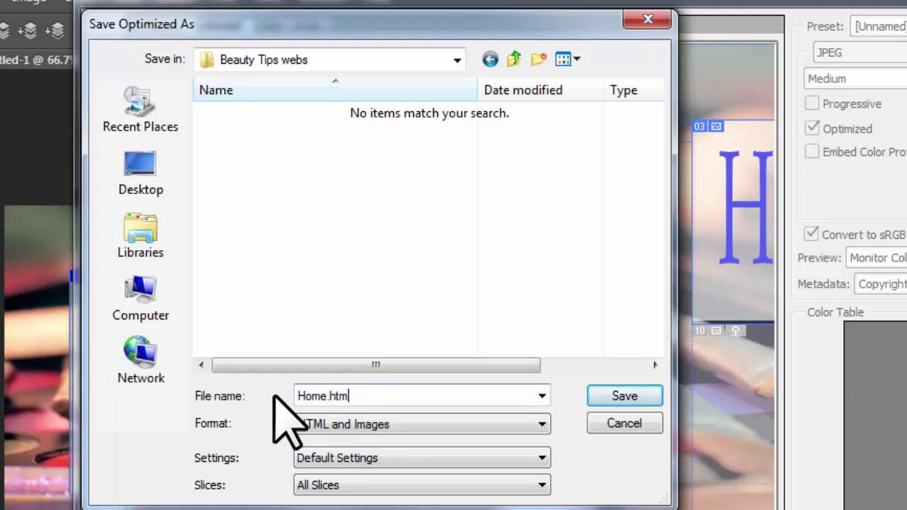
pyautogui.click(624, 397)
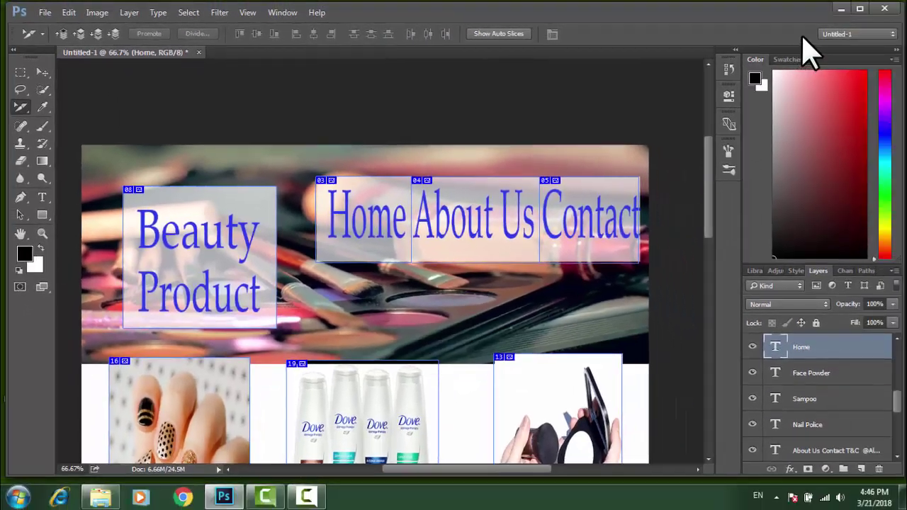
# Check the slice images in the Beauty Tips webs images folder, then open Home.html.
pyautogui.click(837, 10)
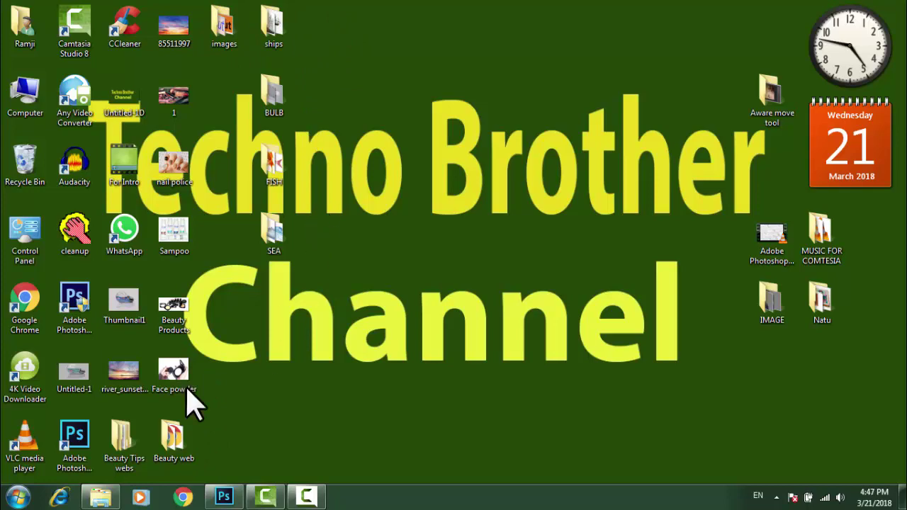
pyautogui.doubleClick(121, 439)
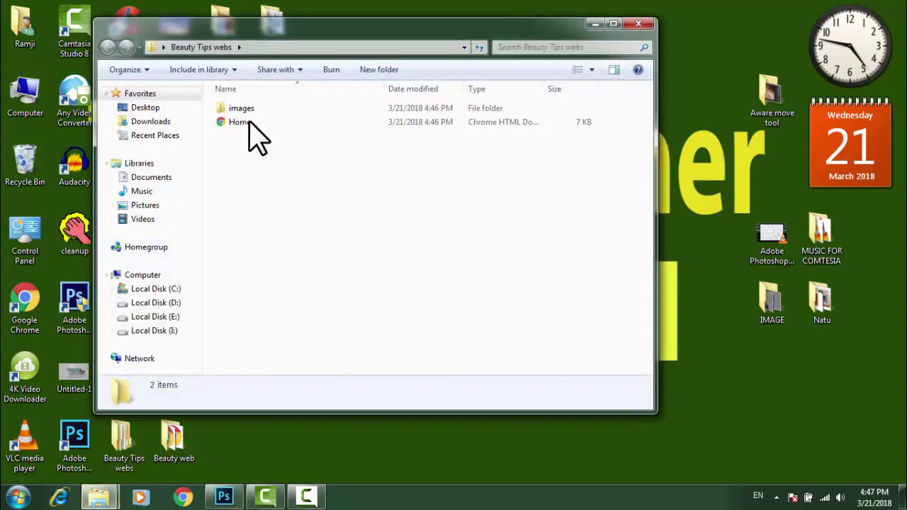
pyautogui.doubleClick(239, 109)
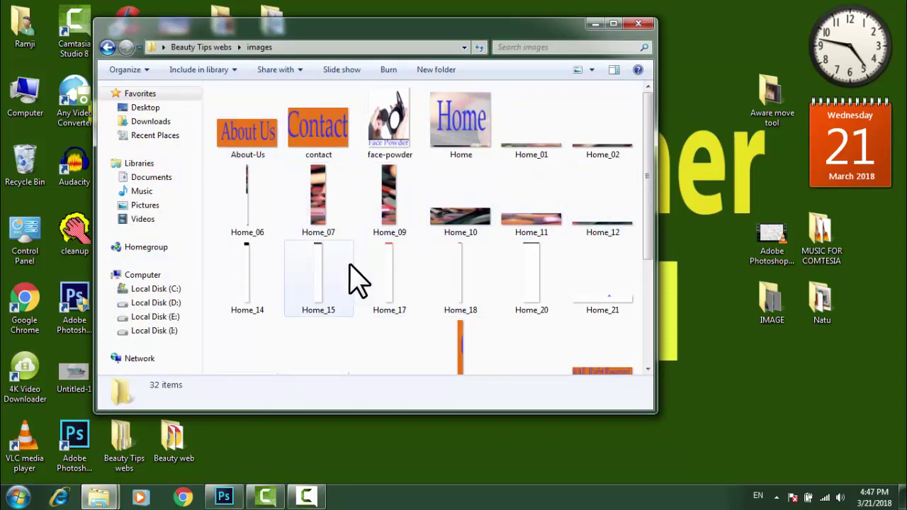
pyautogui.moveTo(648, 134); pyautogui.dragTo(648, 276)
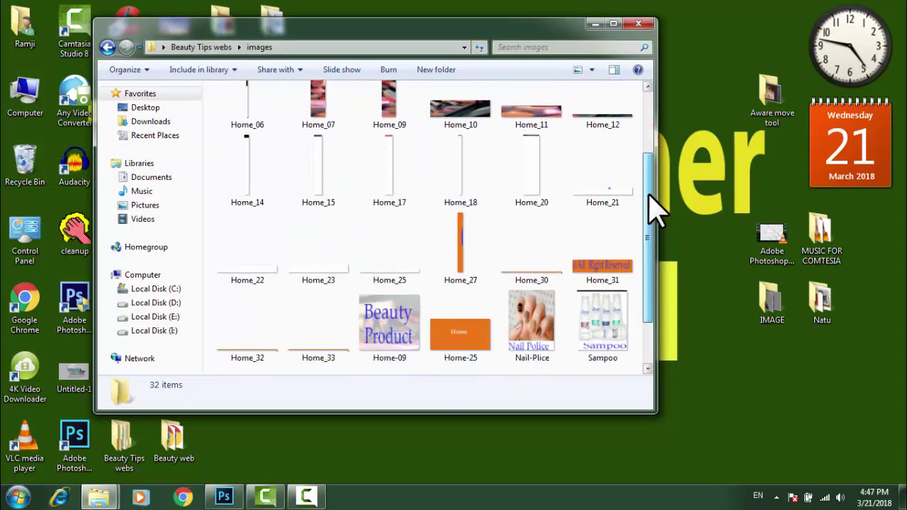
pyautogui.click(108, 47)
pyautogui.doubleClick(242, 122)
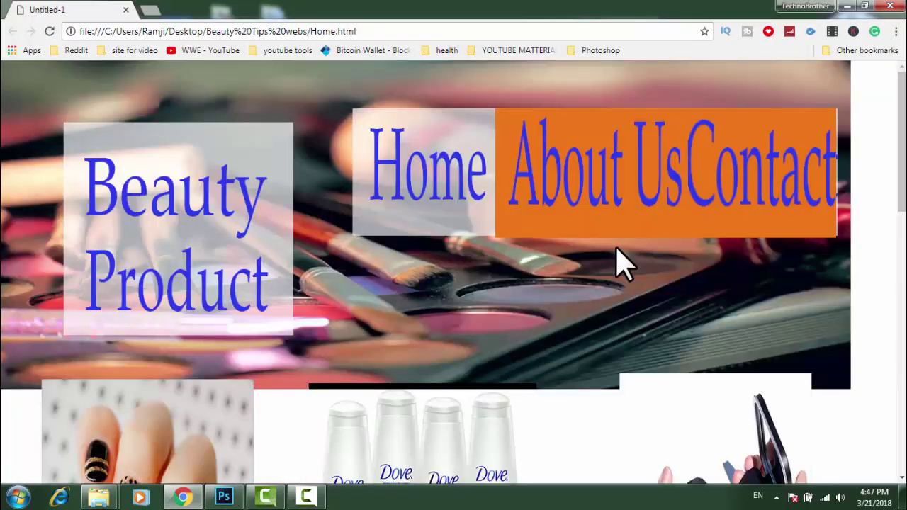
# Scroll the Home.html preview down to the orange Home section, then minimize Chrome.
pyautogui.moveTo(893, 174)
pyautogui.mouseDown()
pyautogui.moveTo(901, 425)
pyautogui.moveTo(901, 415)
pyautogui.mouseUp()
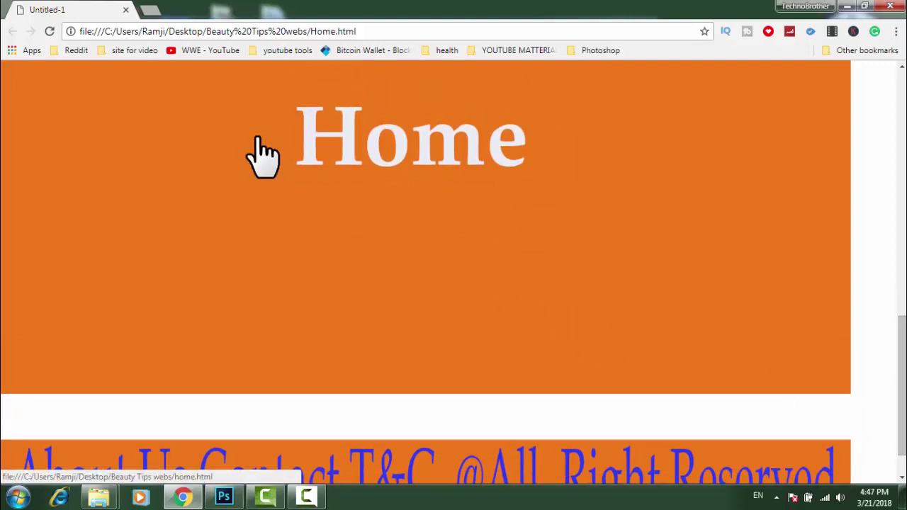
pyautogui.click(847, 6)
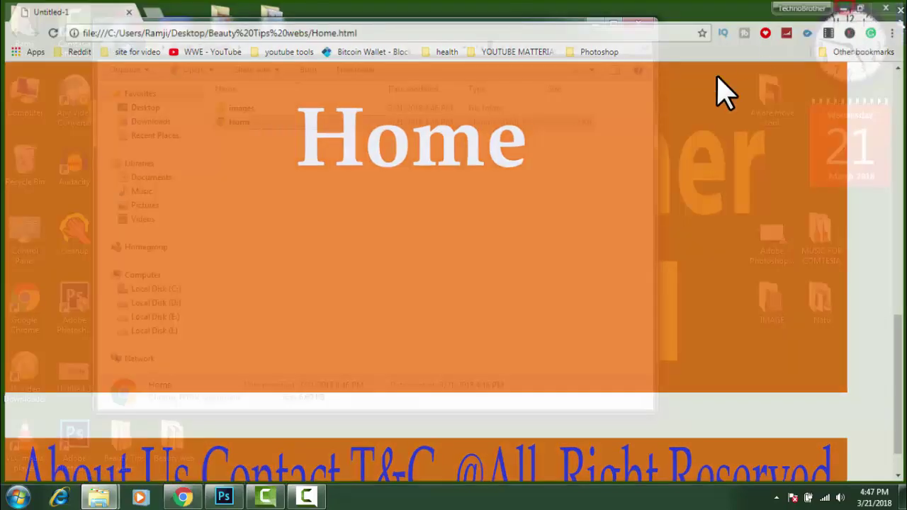
# Back in Photoshop, select the large Home heading in the orange section.
pyautogui.click(224, 497)
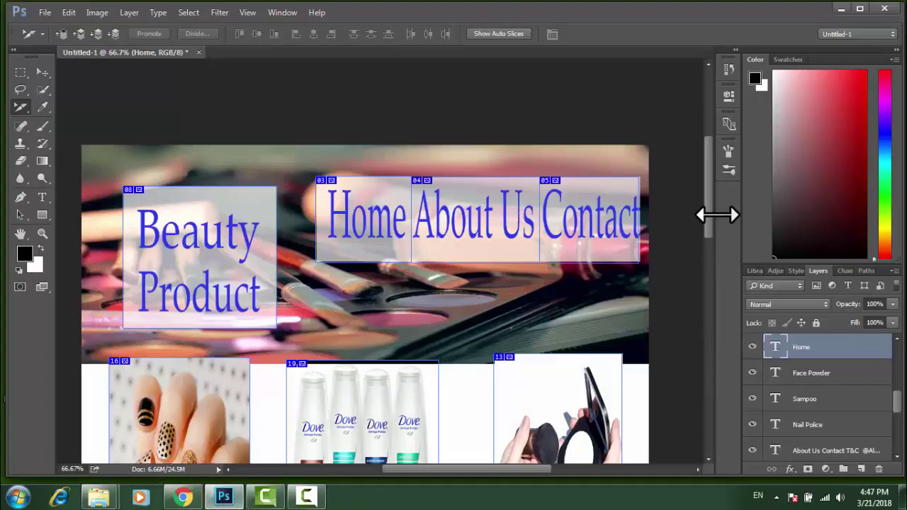
pyautogui.moveTo(708, 201)
pyautogui.mouseDown()
pyautogui.moveTo(708, 289)
pyautogui.moveTo(683, 305)
pyautogui.mouseUp()
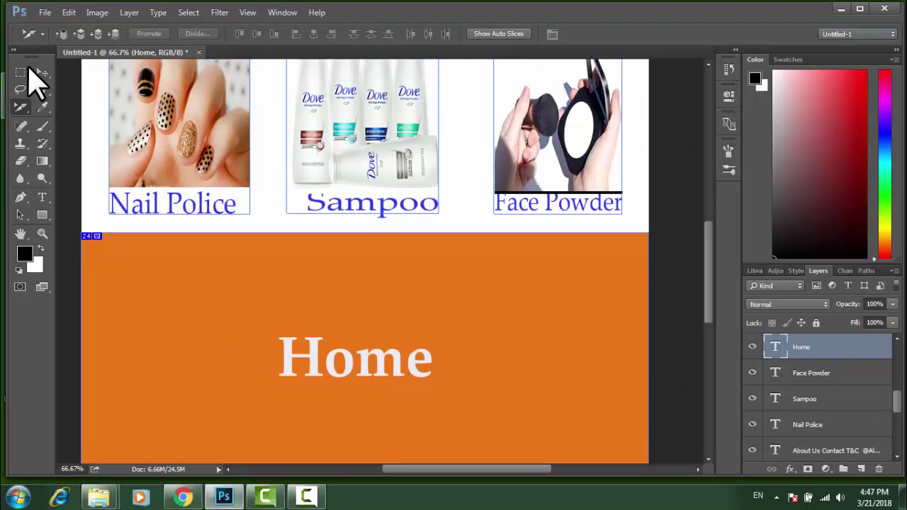
pyautogui.click(45, 72)
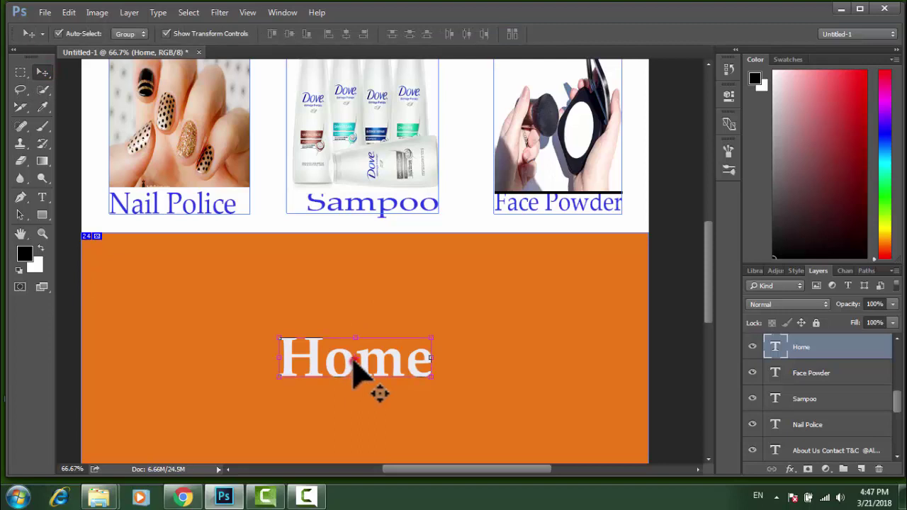
pyautogui.hotkey('ctrl', 't')
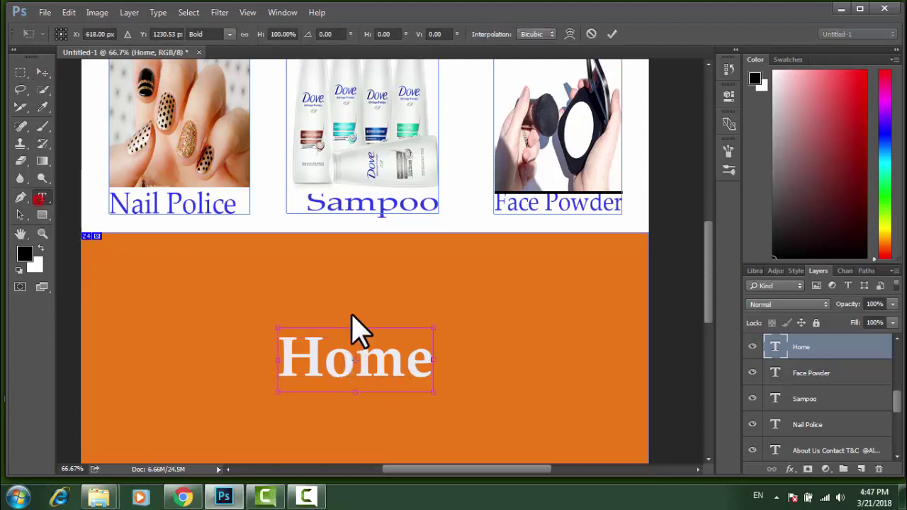
# Retype the heading text so it reads 'About Us'.
pyautogui.moveTo(434, 361); pyautogui.dragTo(283, 352)
pyautogui.press('capslock')
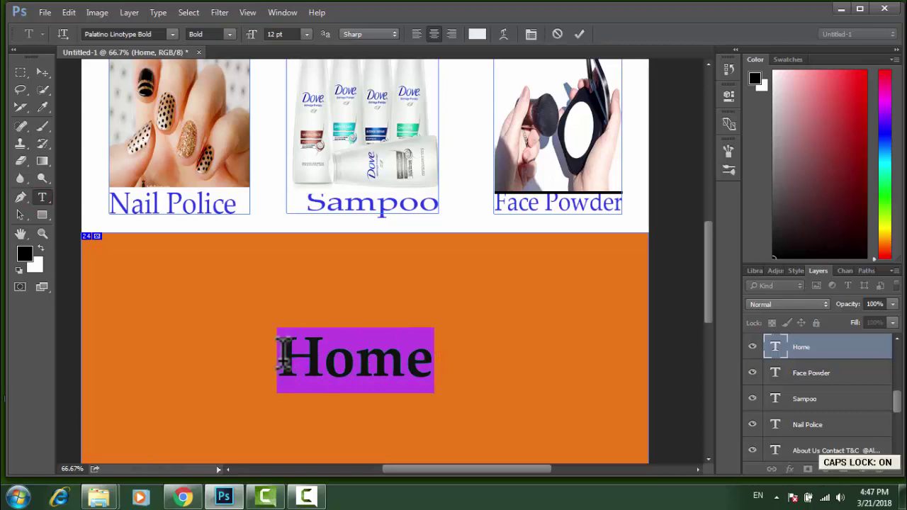
pyautogui.write('A')
pyautogui.press('capslock')
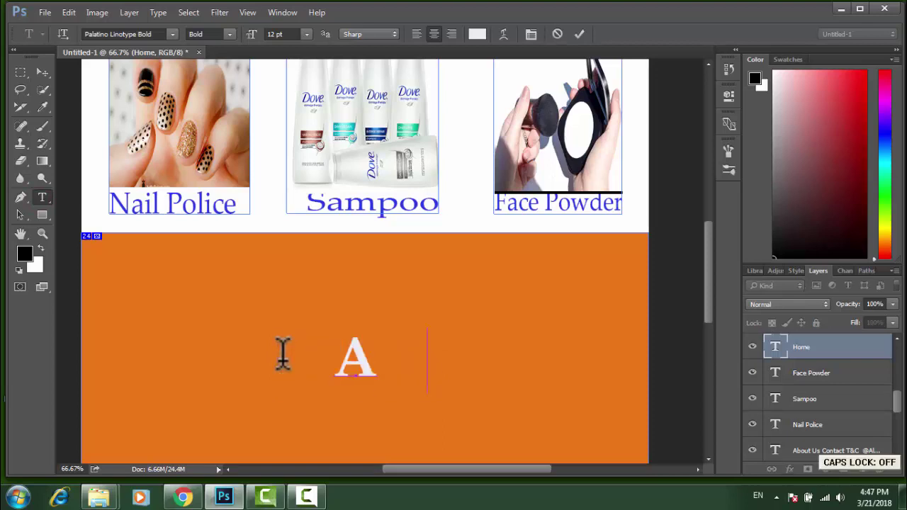
pyautogui.write('bpo')
pyautogui.press('BackSpace')
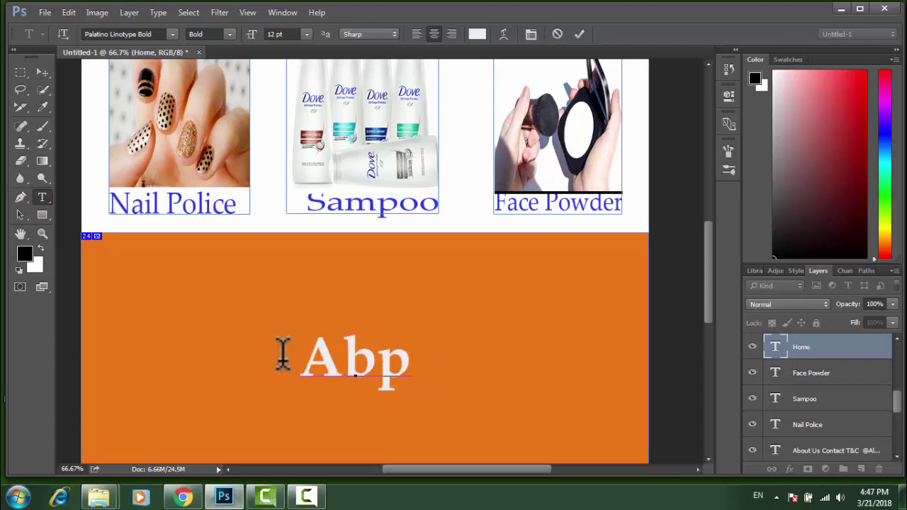
pyautogui.press('BackSpace')
pyautogui.write('ou')
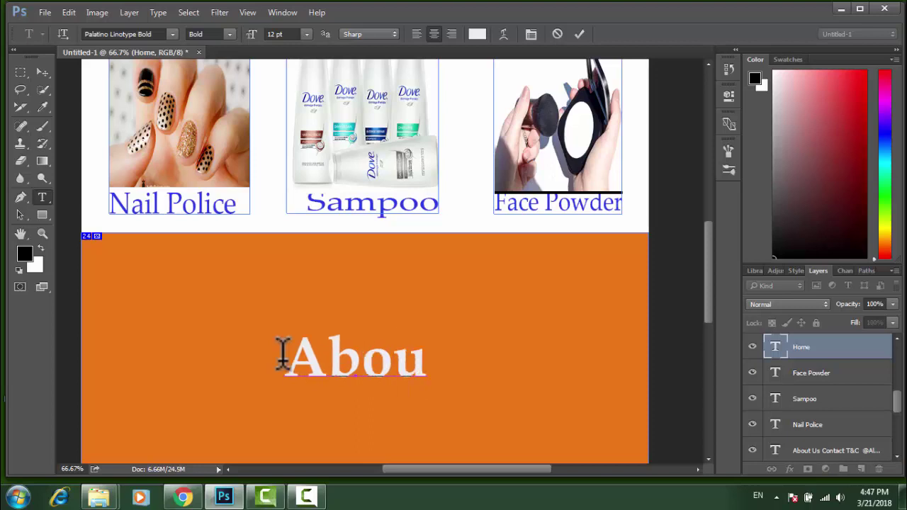
pyautogui.write('t')
pyautogui.press('capslock')
pyautogui.write(' U')
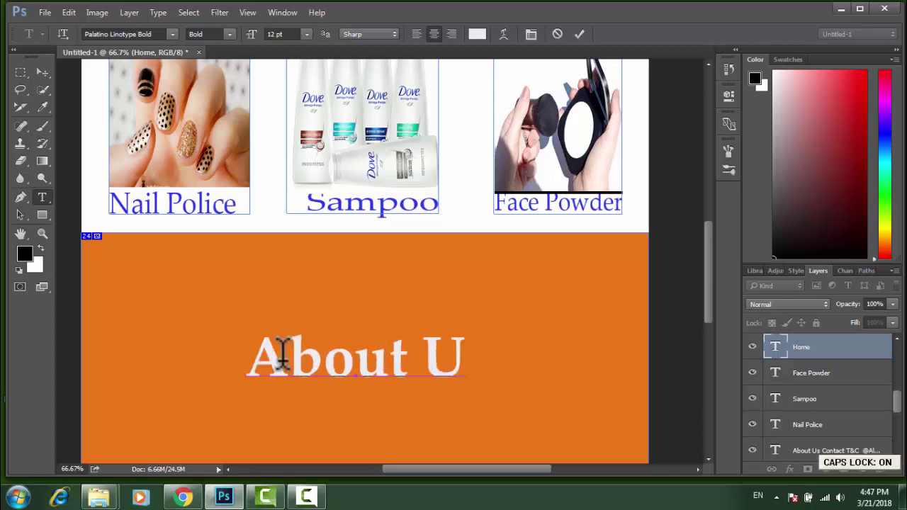
pyautogui.write('S')
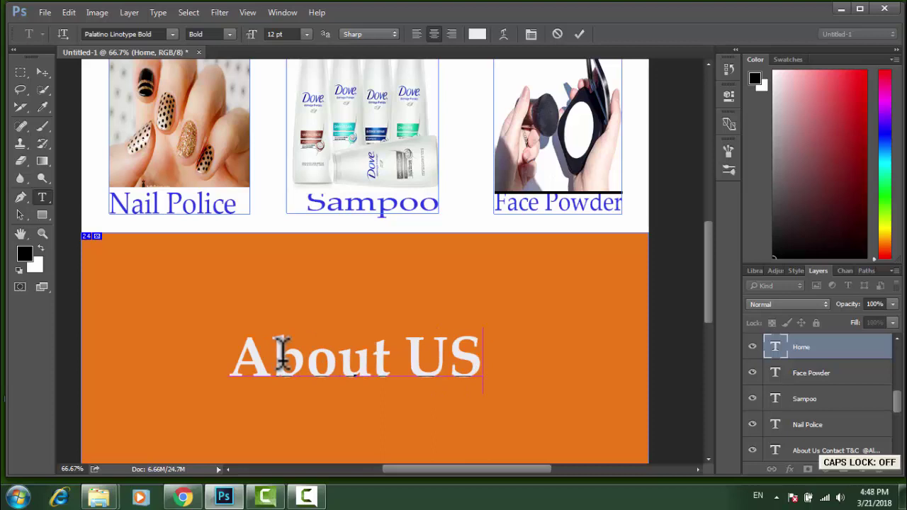
pyautogui.press('BackSpace')
pyautogui.write('s')
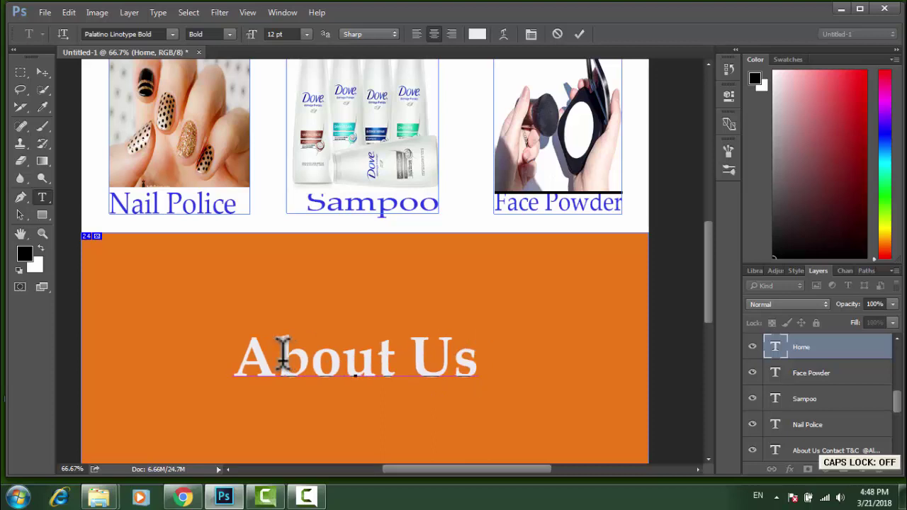